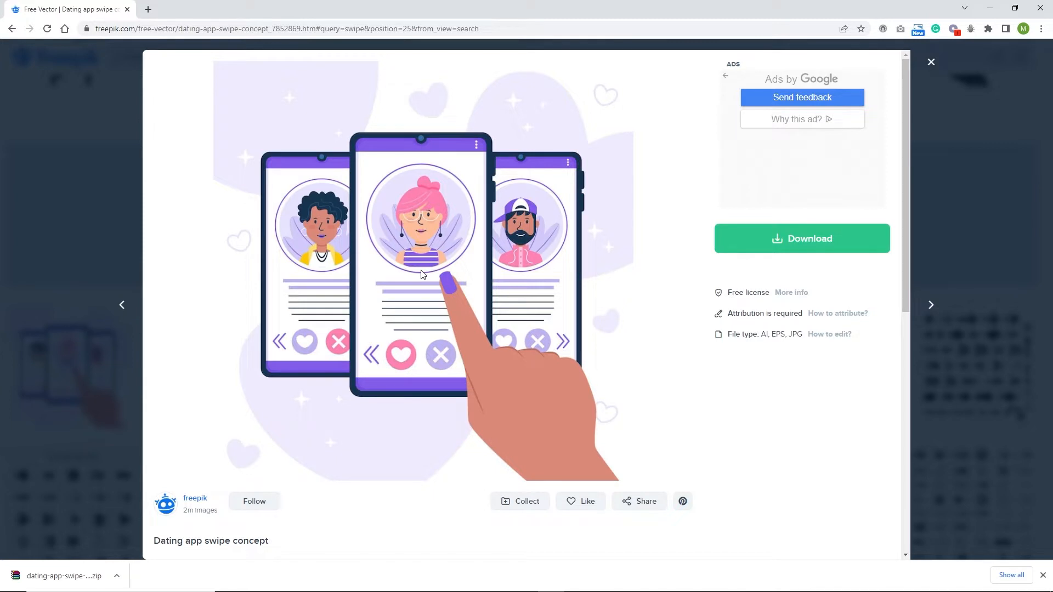
{"action": "left_click", "coordinate": [791, 241]}
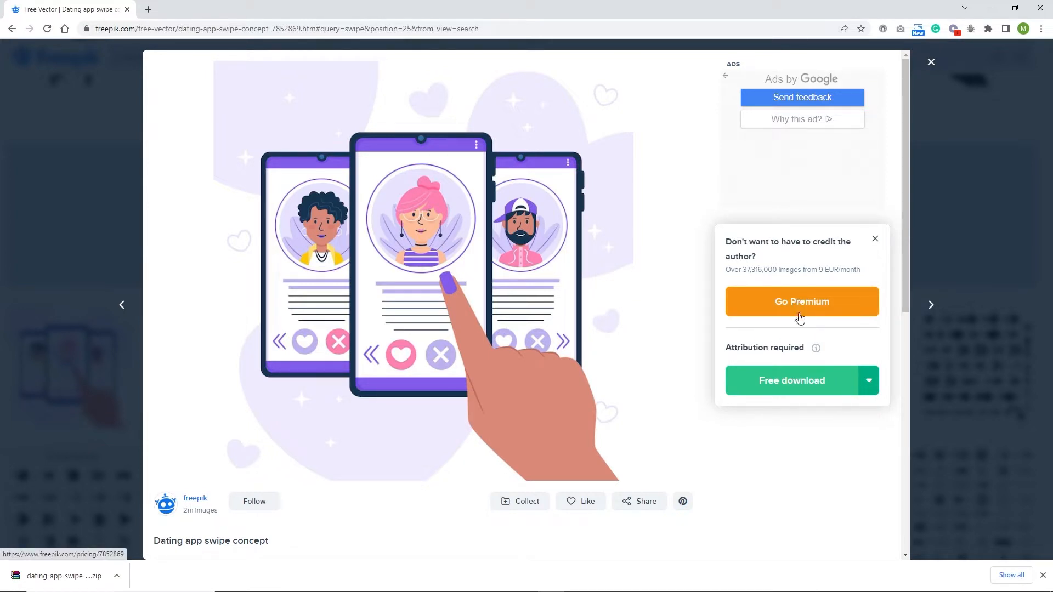
{"action": "left_click", "coordinate": [787, 384]}
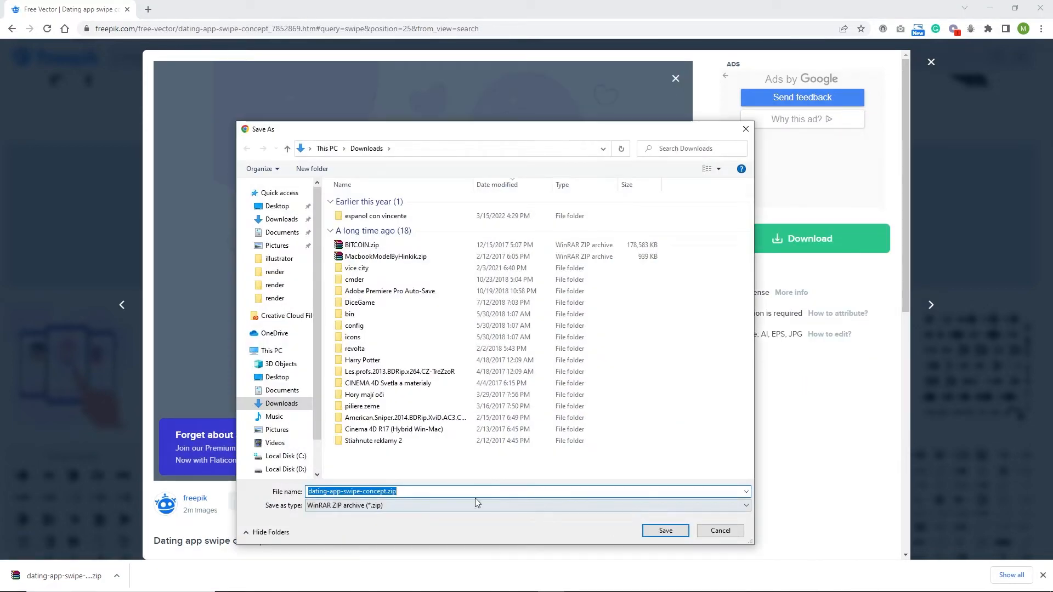
{"action": "left_click", "coordinate": [721, 530]}
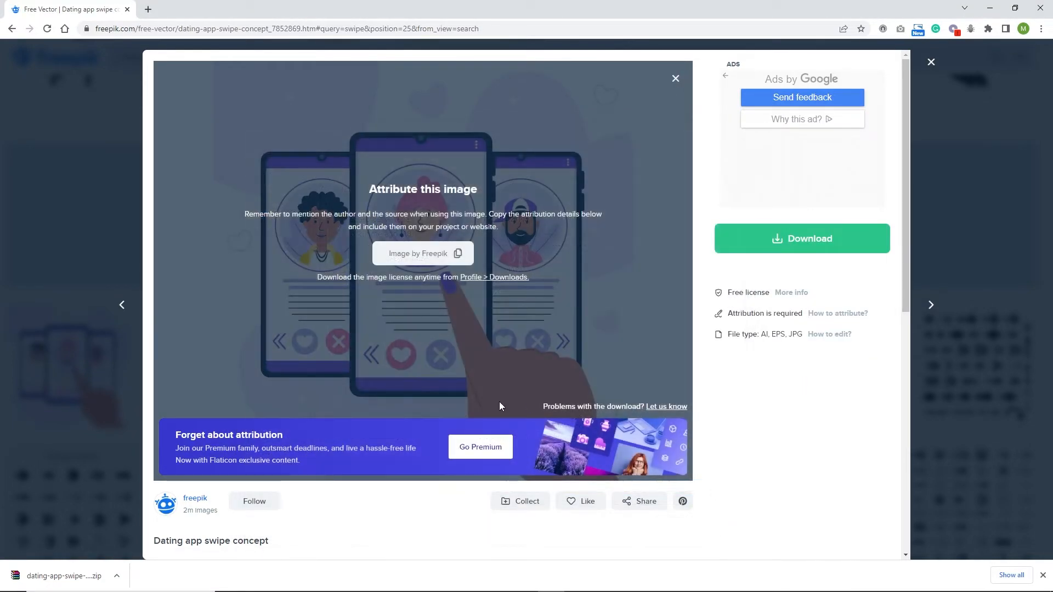
Switch to the freepik folder in File Explorer and extract dating-app-swipe-concept.zip directly into it.
{"action": "mouse_move", "coordinate": [335, 582]}
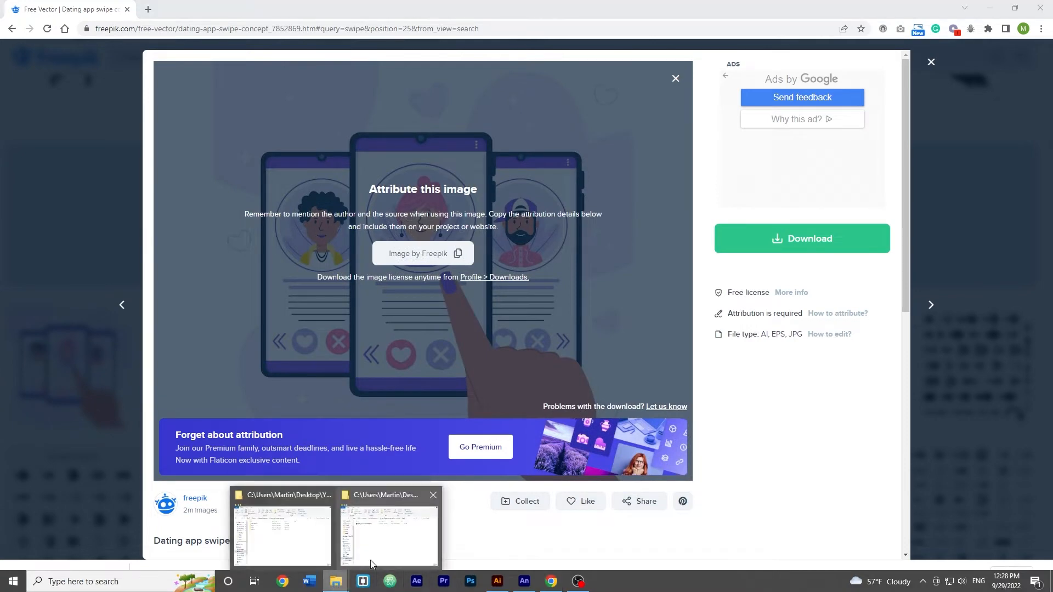
{"action": "left_click", "coordinate": [376, 545]}
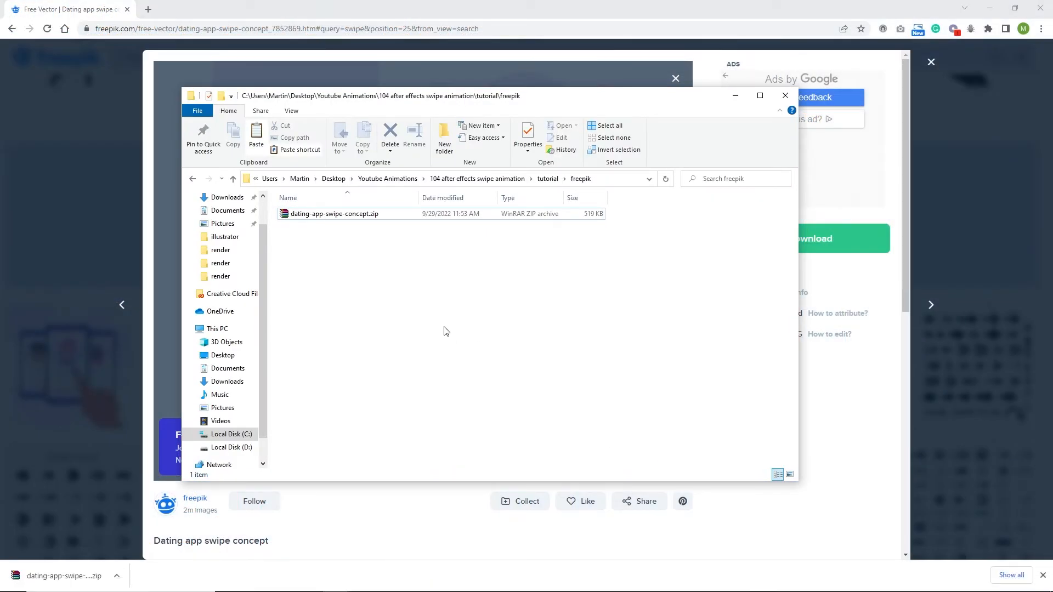
{"action": "left_click", "coordinate": [322, 216]}
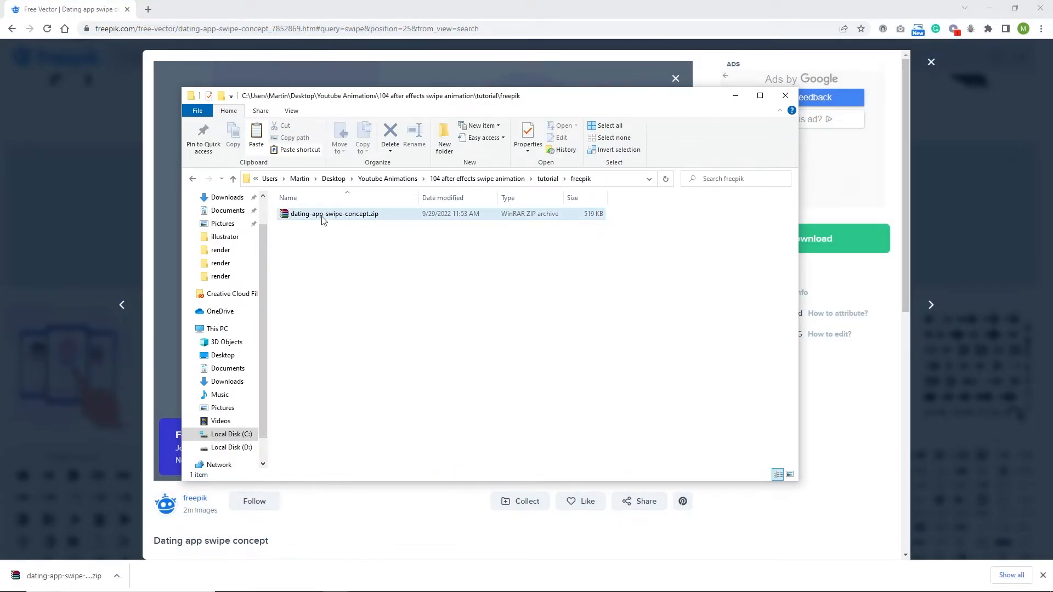
{"action": "right_click", "coordinate": [322, 218]}
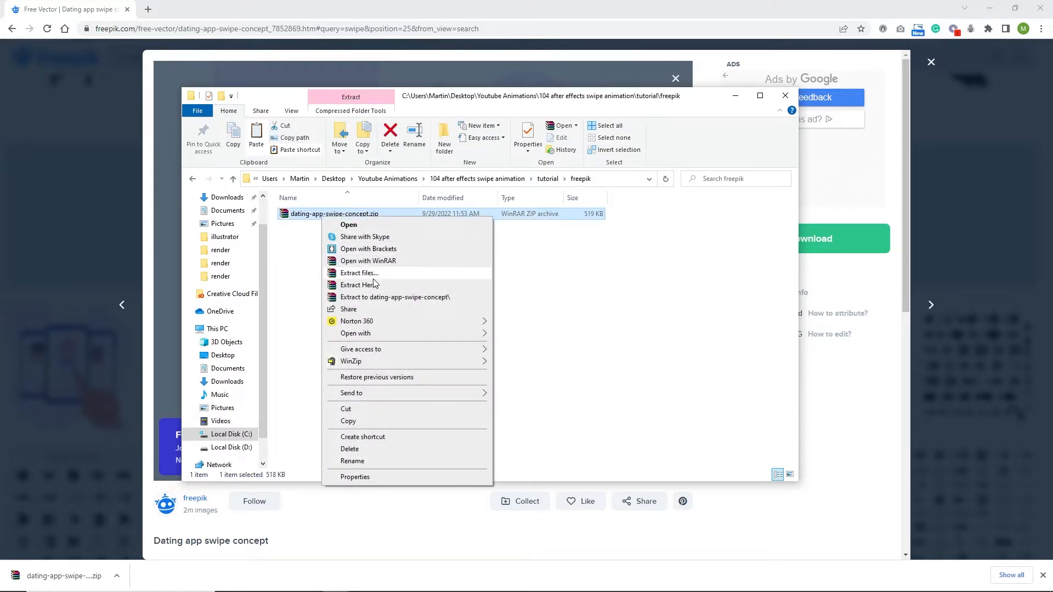
{"action": "left_click", "coordinate": [376, 288]}
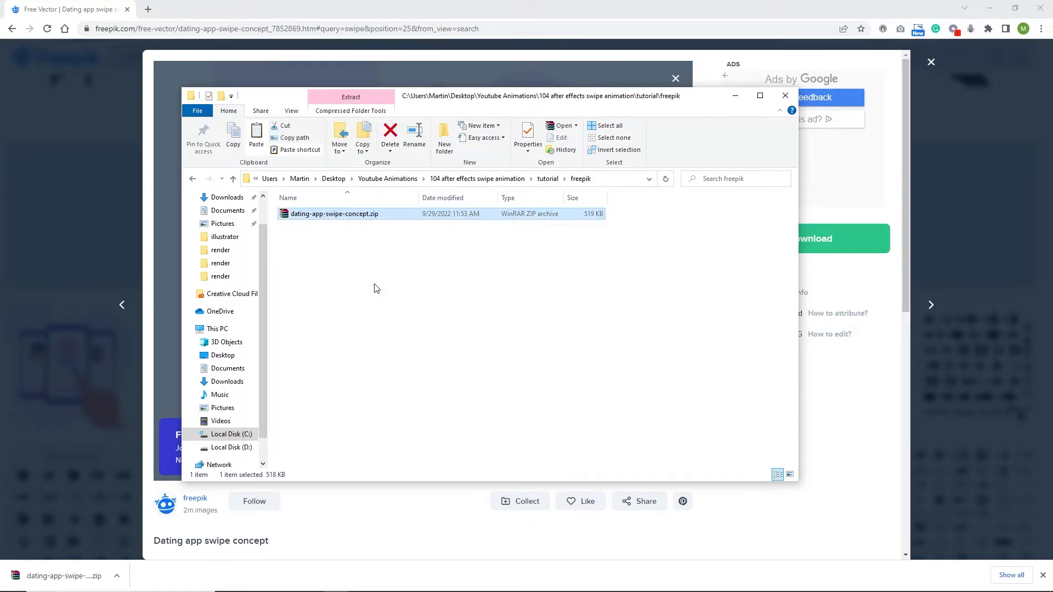
{"action": "left_click", "coordinate": [412, 359]}
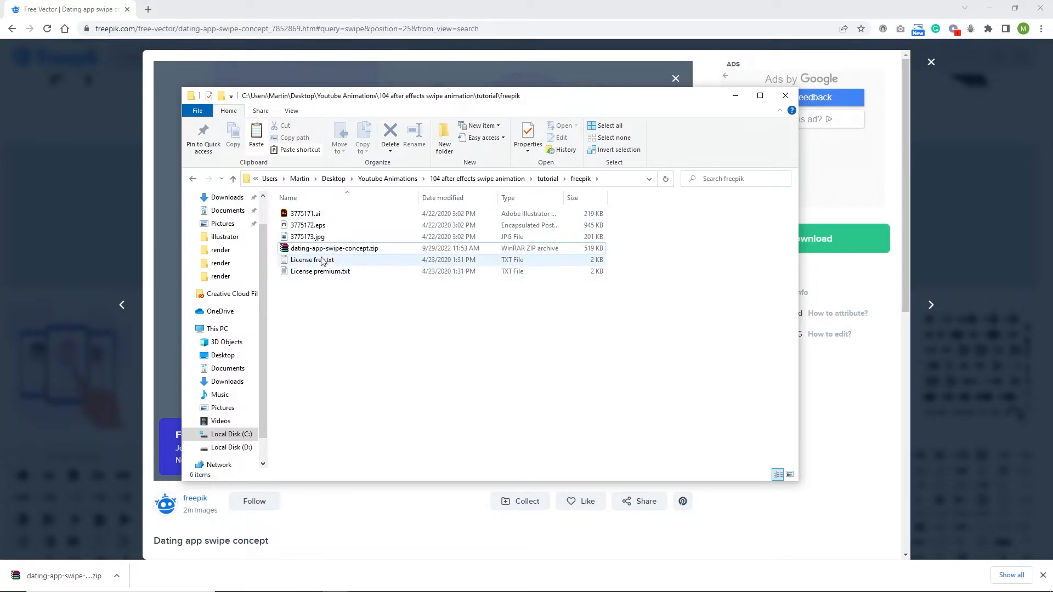
Open the extracted 3775171.ai file in Illustrator.
{"action": "double_click", "coordinate": [302, 214]}
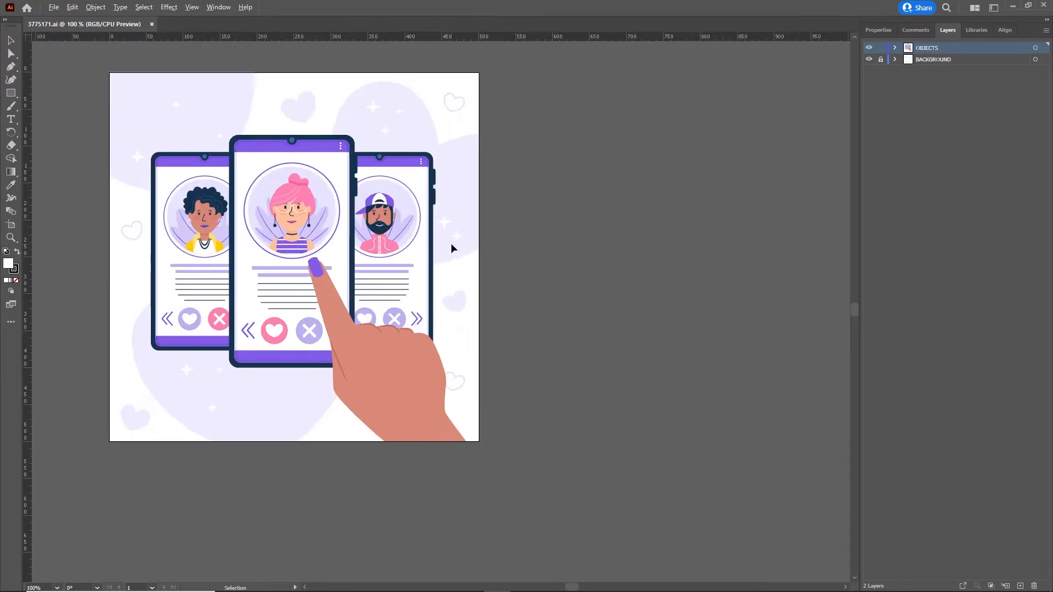
{"action": "scroll", "coordinate": [450, 242], "scroll_direction": "up", "scroll_amount": 2}
{"action": "left_click_drag", "start_coordinate": [537, 247], "coordinate": [646, 286]}
{"action": "scroll", "coordinate": [531, 278], "scroll_direction": "down", "scroll_amount": 1}
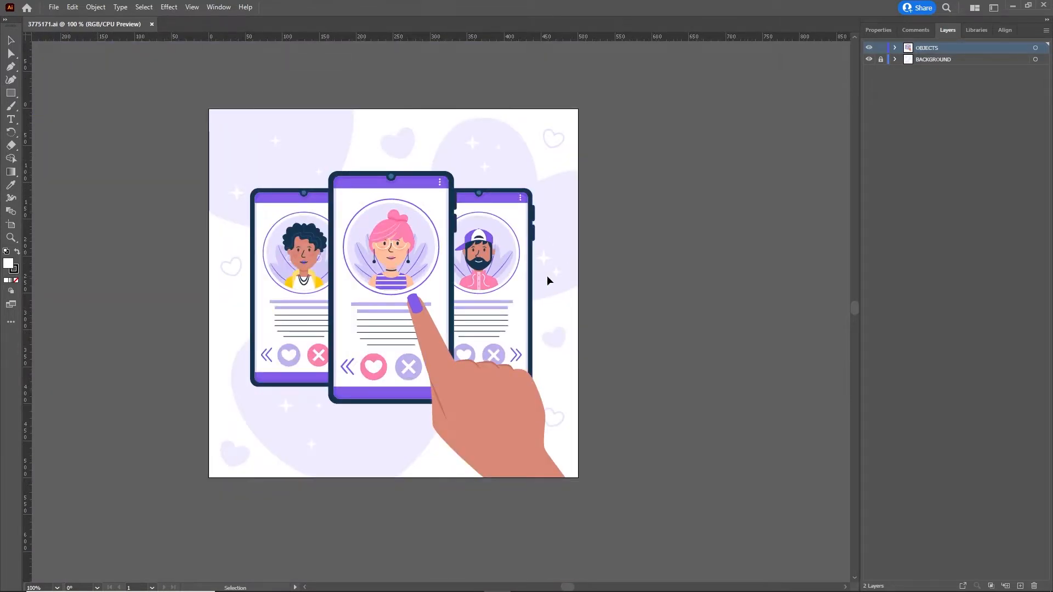
Create a new 1920 x 1080 px RGB document at 72 ppi, then return to the 3775171.ai document.
{"action": "key", "text": "ctrl+n"}
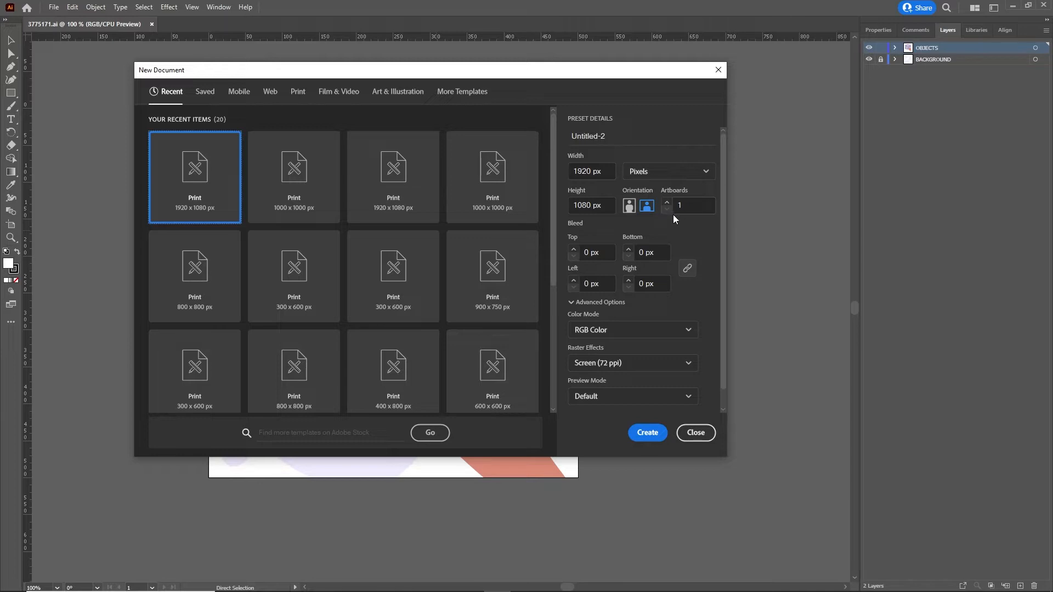
{"action": "left_click", "coordinate": [650, 435]}
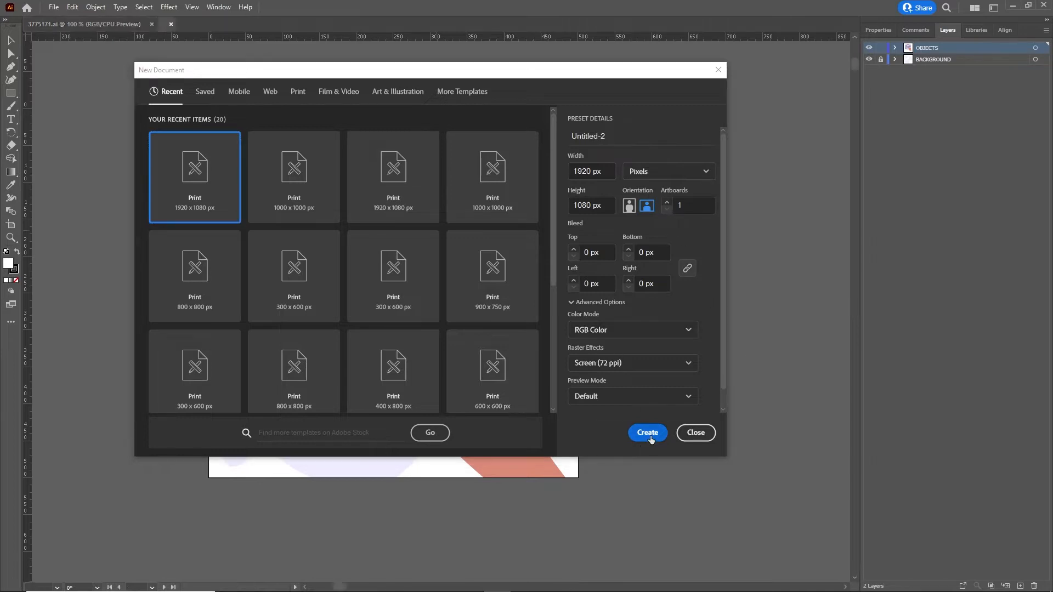
{"action": "left_click", "coordinate": [124, 27]}
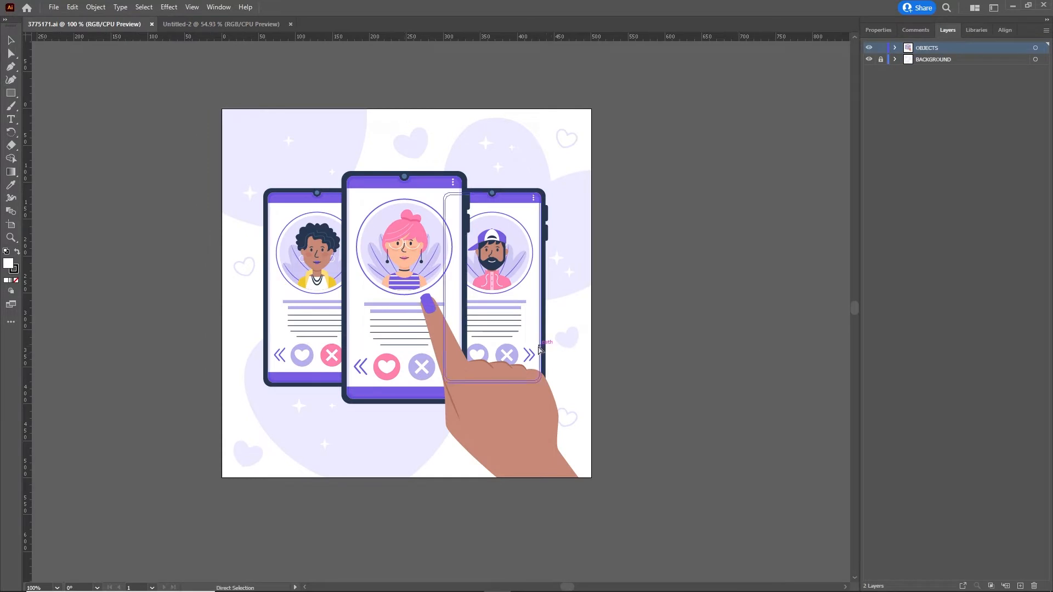
Release the clipping mask on the dating app artwork.
{"action": "left_click", "coordinate": [490, 405]}
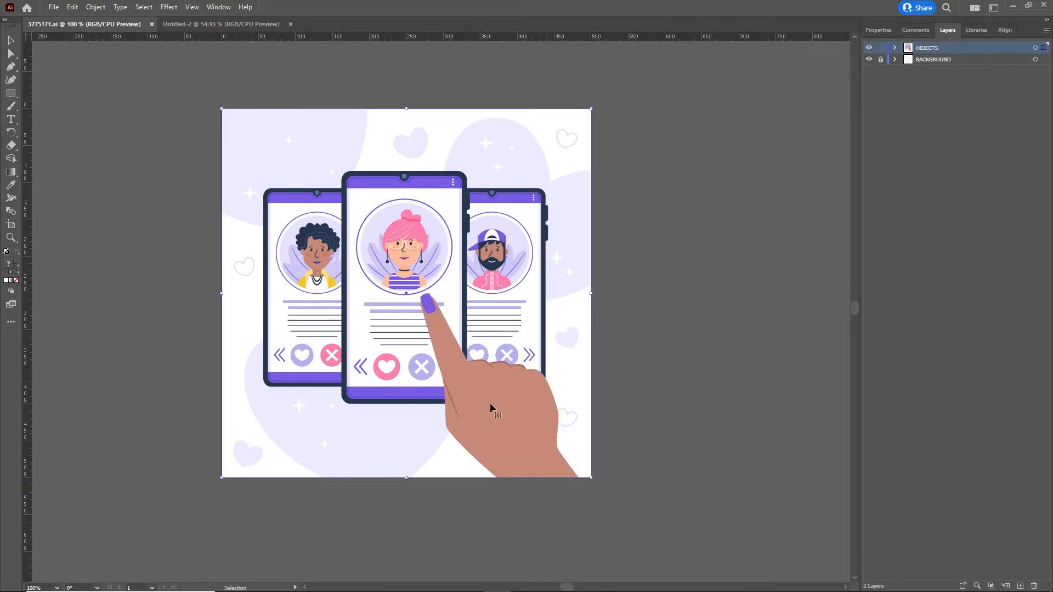
{"action": "right_click", "coordinate": [492, 405]}
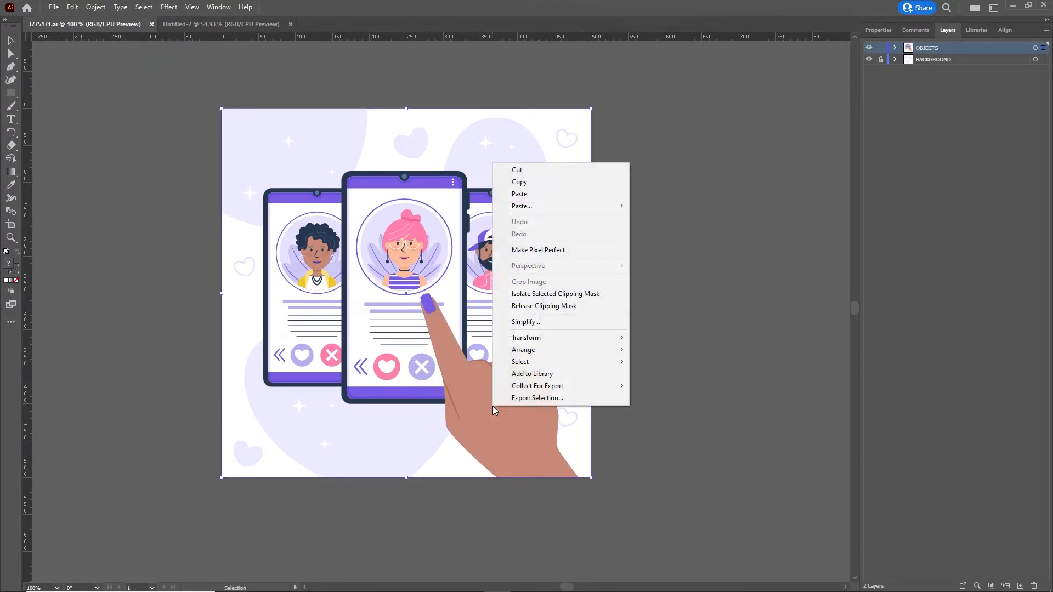
{"action": "left_click", "coordinate": [543, 306]}
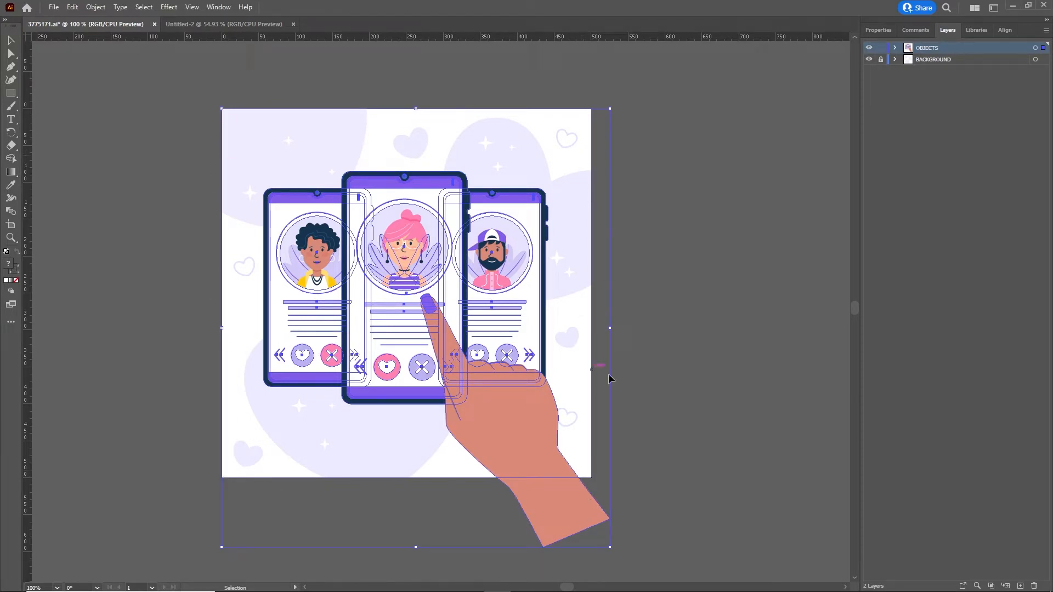
{"action": "left_click", "coordinate": [781, 405]}
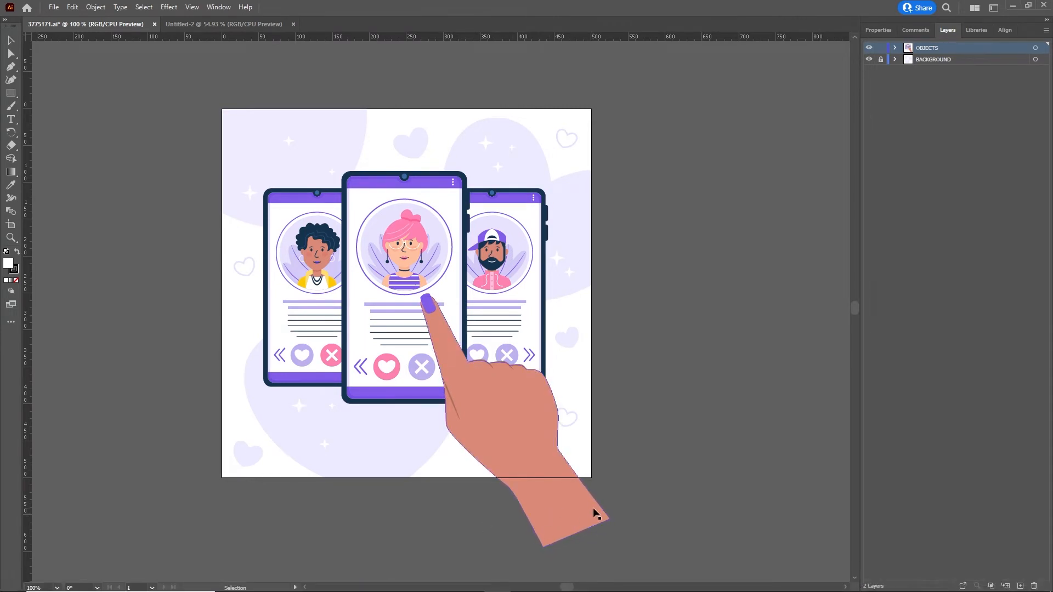
Ungroup the phones-and-hand artwork and check that the hand can be selected separately from the phones.
{"action": "left_click", "coordinate": [486, 402]}
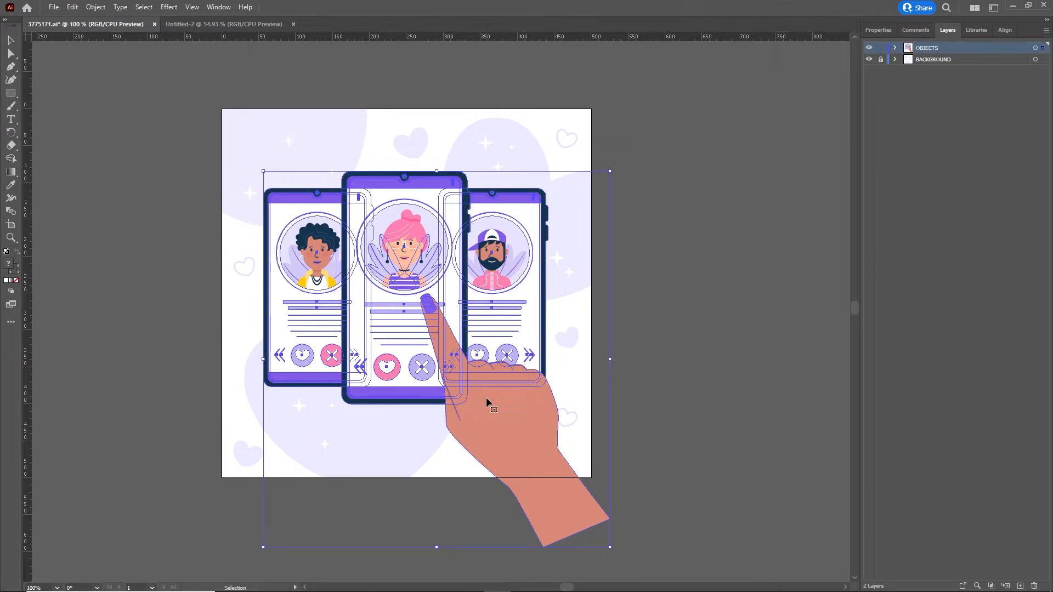
{"action": "right_click", "coordinate": [486, 397]}
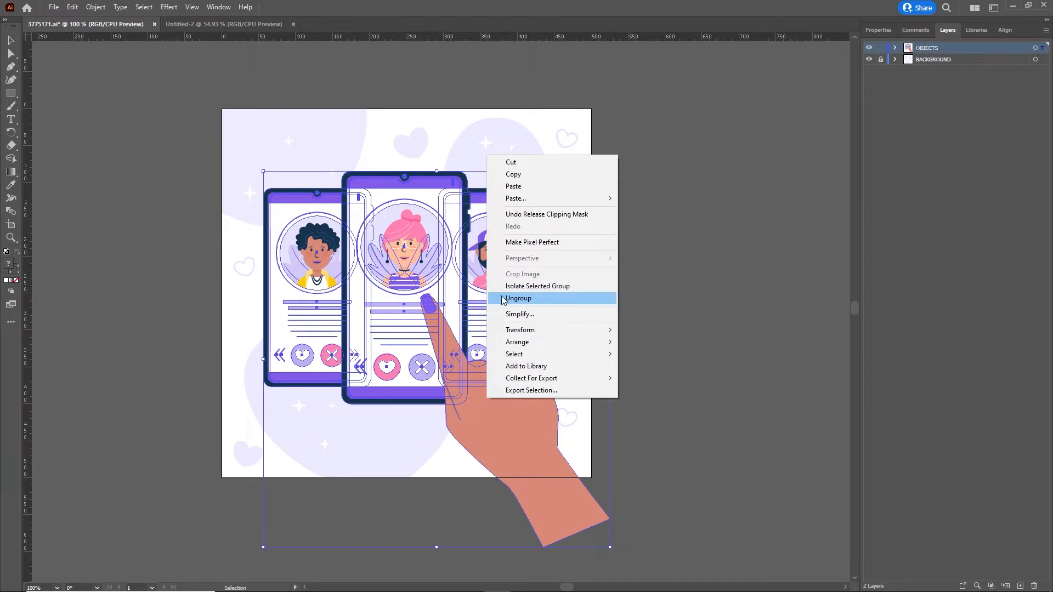
{"action": "left_click", "coordinate": [531, 300]}
{"action": "left_click", "coordinate": [721, 318]}
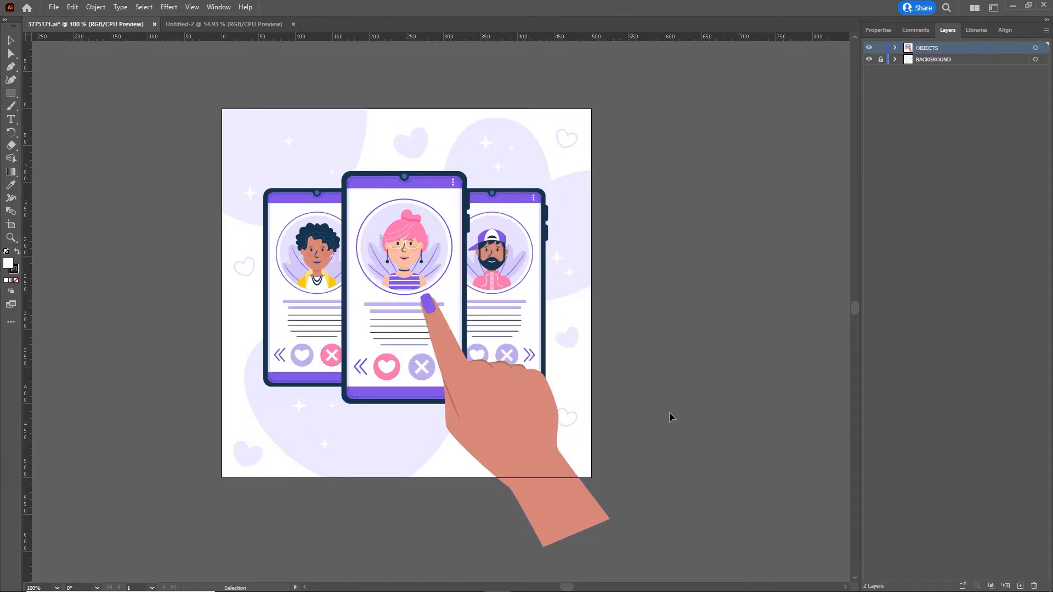
{"action": "left_click", "coordinate": [495, 426]}
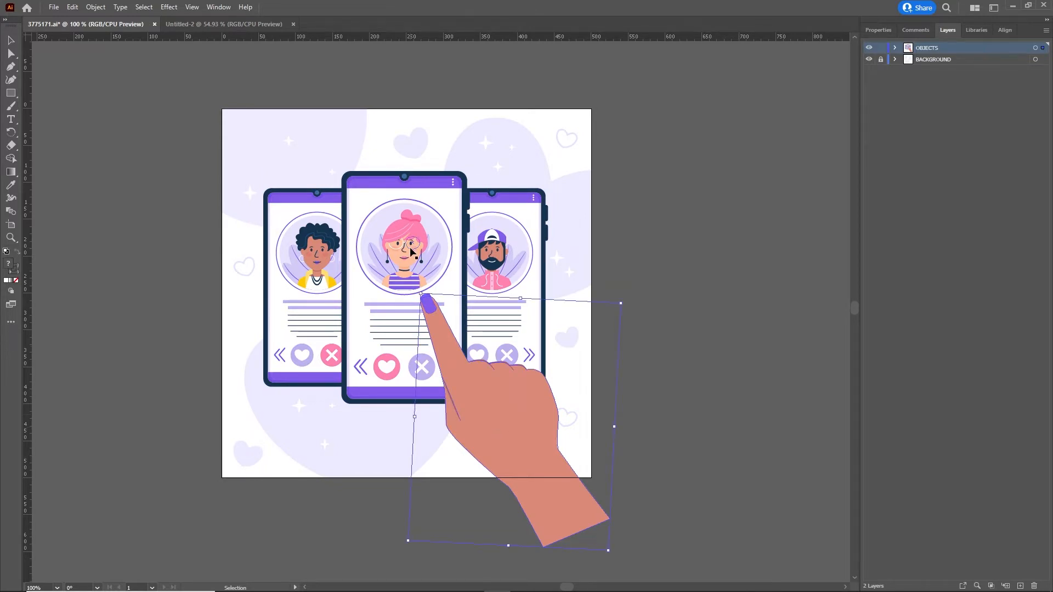
{"action": "left_click", "coordinate": [435, 264]}
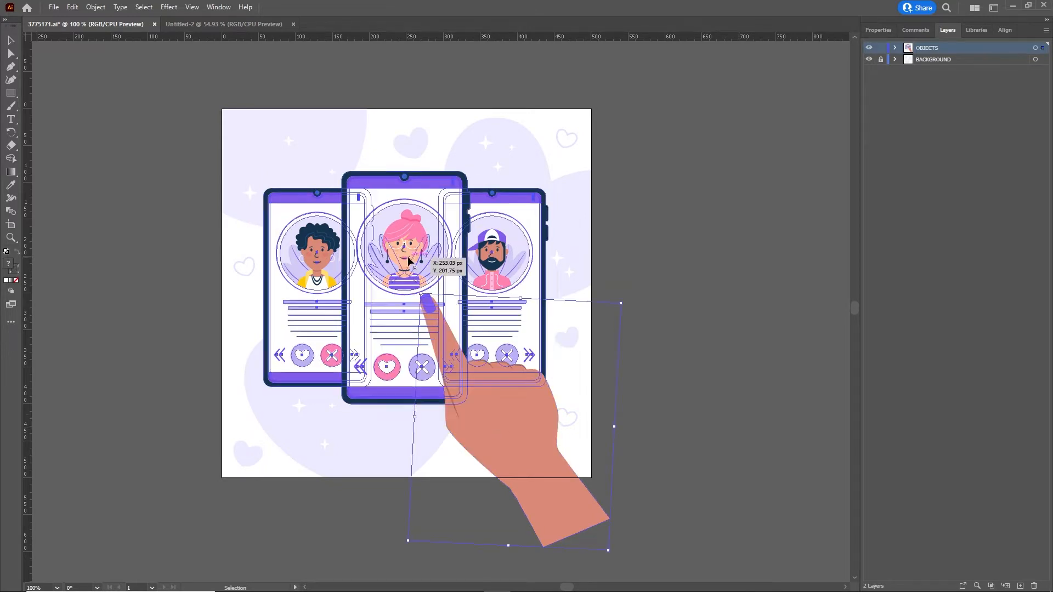
{"action": "left_click", "coordinate": [386, 448]}
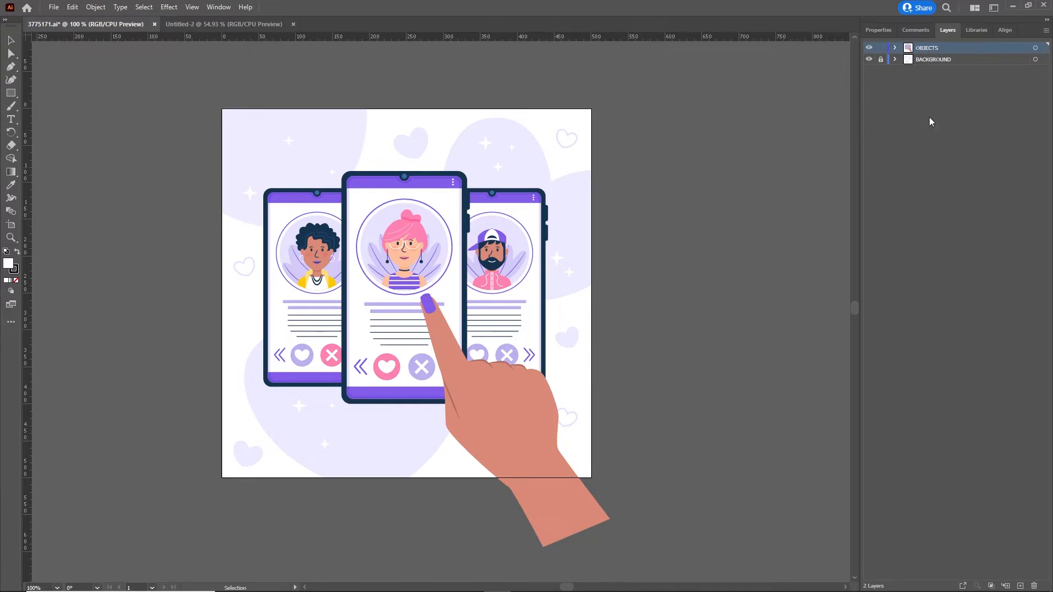
Copy the three-phone group into the Untitled-2 document and scale it up proportionally to about 70% of the artboard's height.
{"action": "left_click", "coordinate": [869, 57]}
{"action": "left_click", "coordinate": [869, 57]}
{"action": "left_click", "coordinate": [437, 265]}
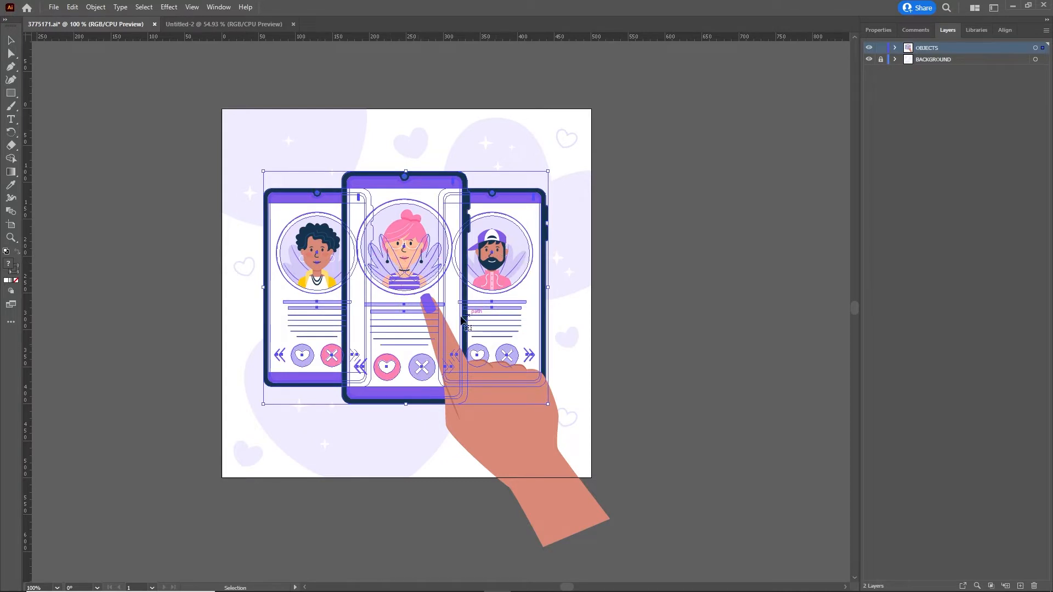
{"action": "left_click_drag", "start_coordinate": [373, 221], "coordinate": [420, 286]}
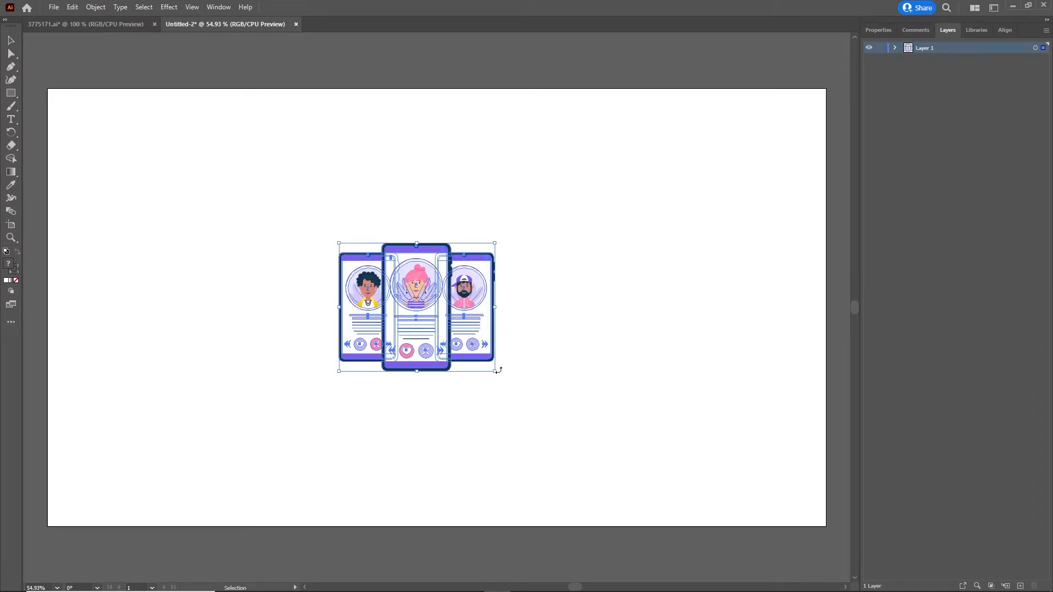
{"action": "left_click_drag", "start_coordinate": [495, 371], "coordinate": [618, 460]}
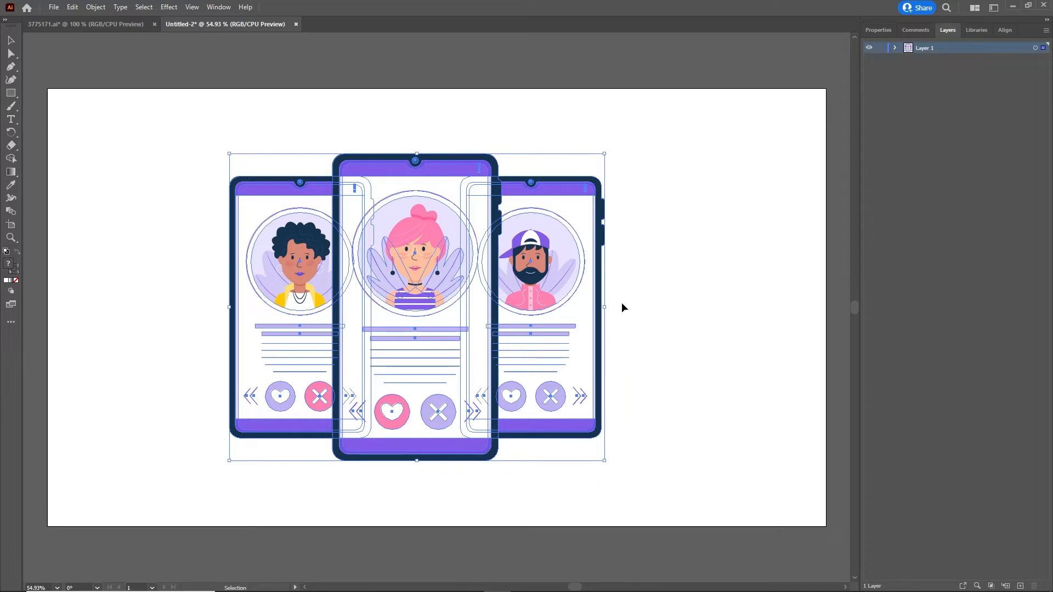
{"action": "left_click", "coordinate": [660, 355]}
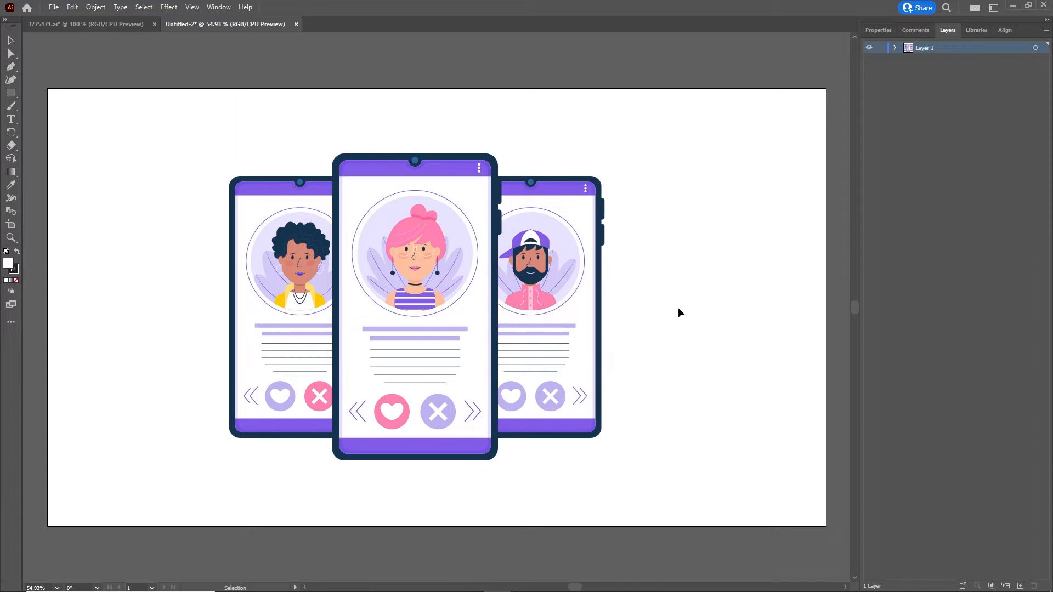
Ungroup the three-phone artwork in Untitled-2 and check that each phone can be selected individually.
{"action": "left_click", "coordinate": [422, 313]}
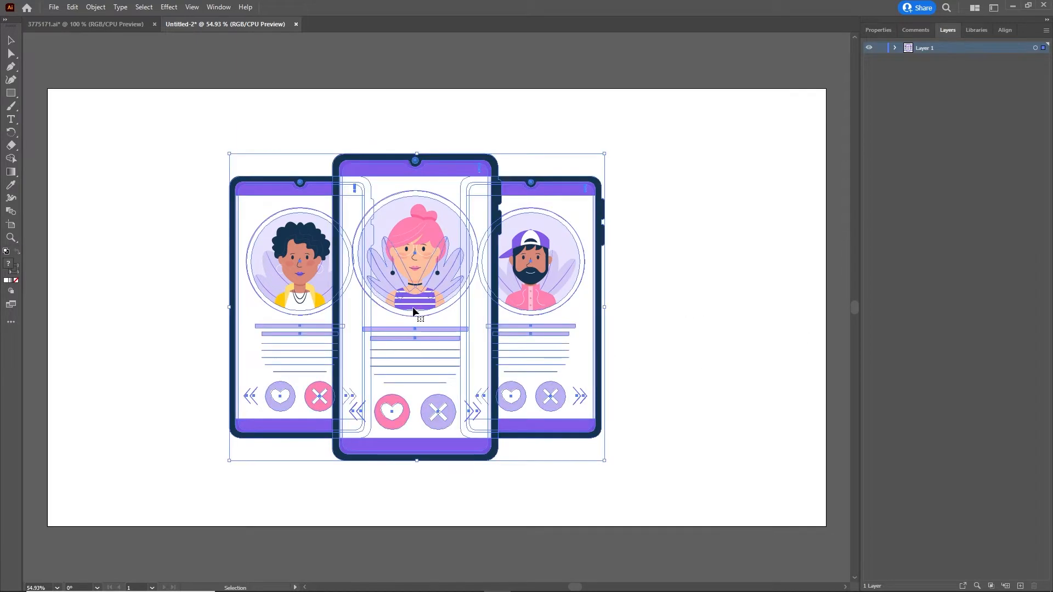
{"action": "right_click", "coordinate": [414, 312]}
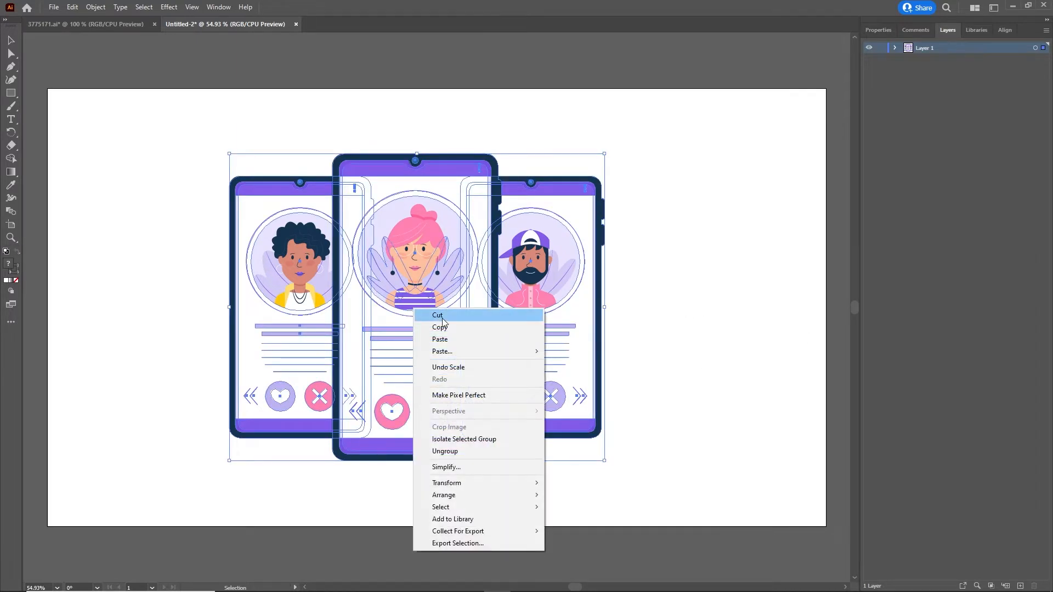
{"action": "left_click", "coordinate": [471, 451]}
{"action": "left_click", "coordinate": [724, 369]}
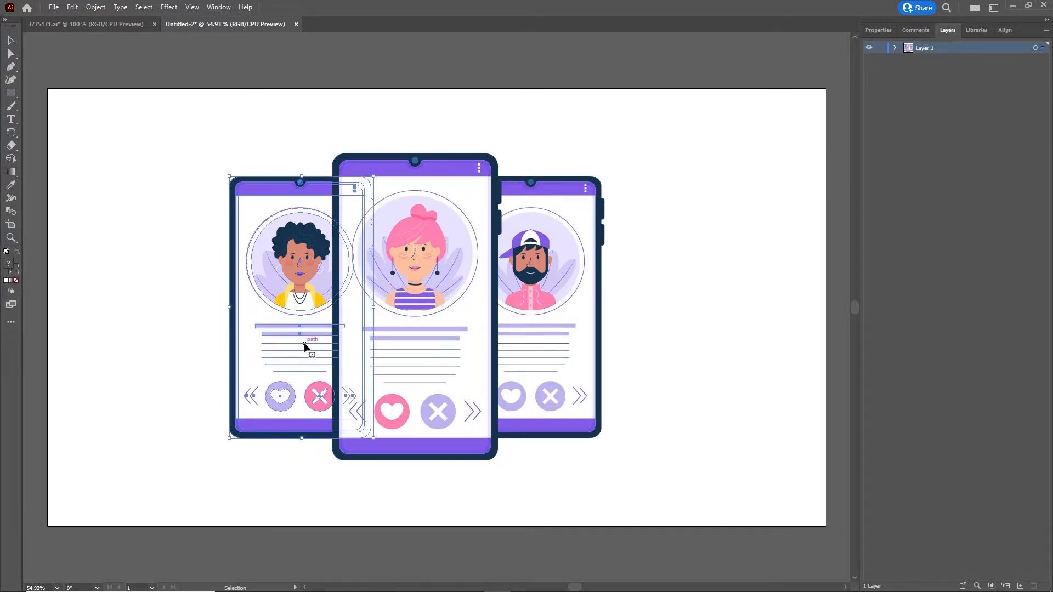
{"action": "left_click", "coordinate": [412, 340]}
{"action": "left_click", "coordinate": [522, 324]}
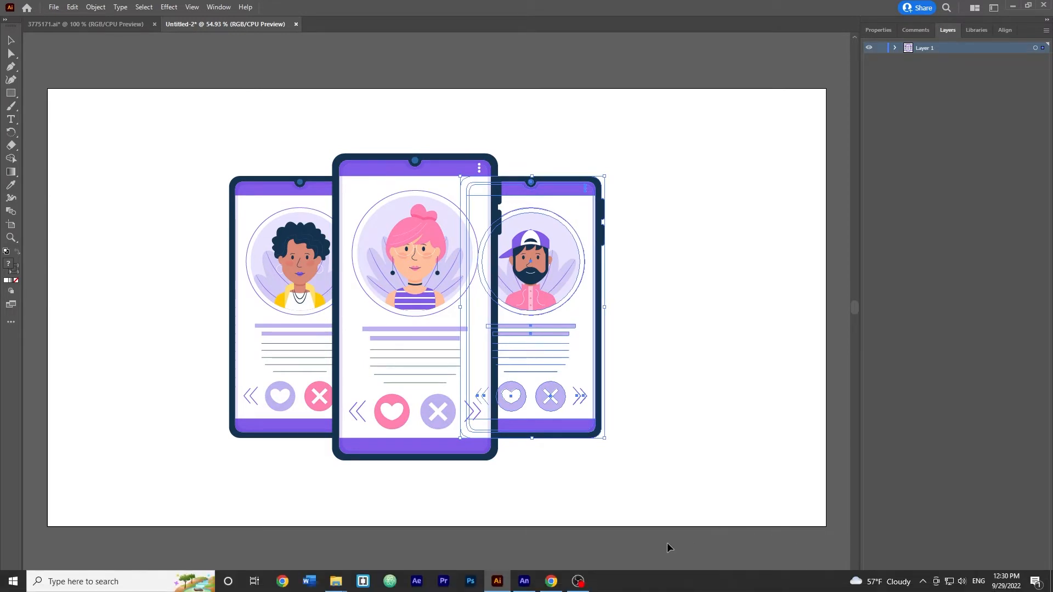
{"action": "left_click", "coordinate": [636, 525]}
Select all three phones and centre them horizontally on one another, aligning to the selection.
{"action": "left_click_drag", "start_coordinate": [651, 512], "coordinate": [150, 114]}
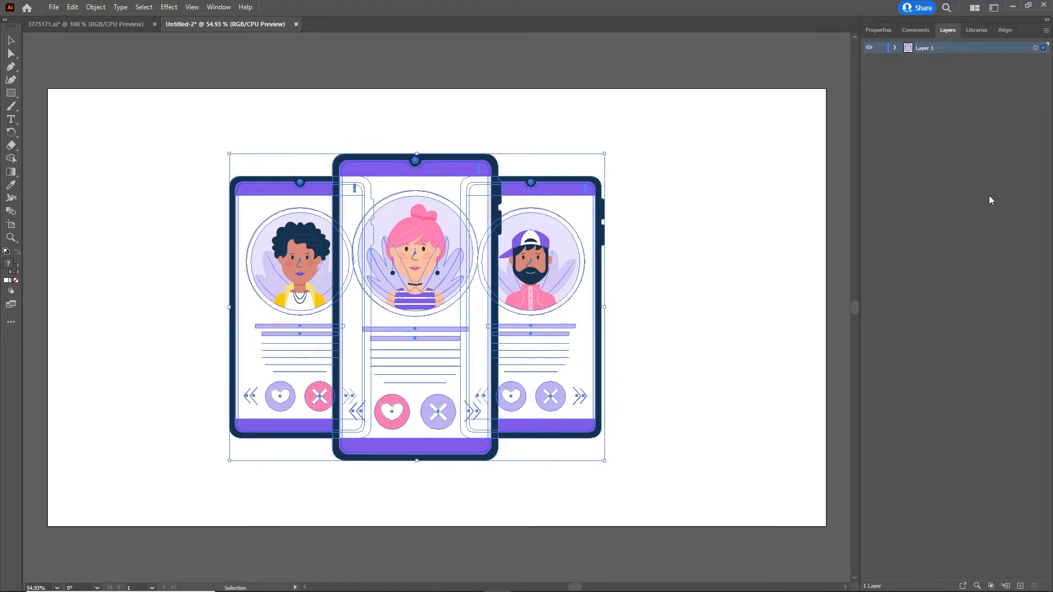
{"action": "left_click", "coordinate": [1003, 29]}
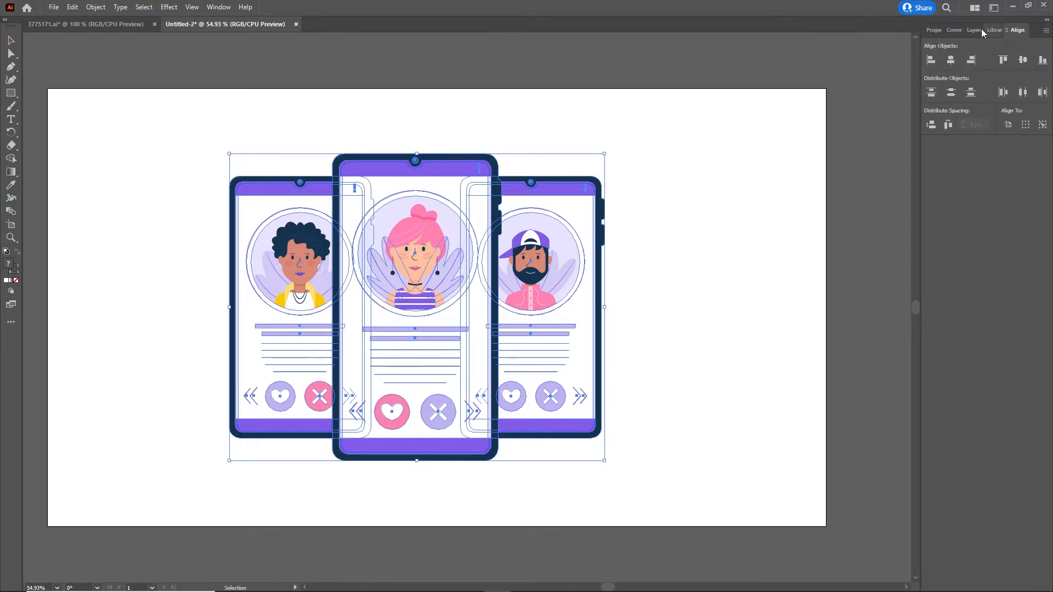
{"action": "left_click", "coordinate": [218, 7]}
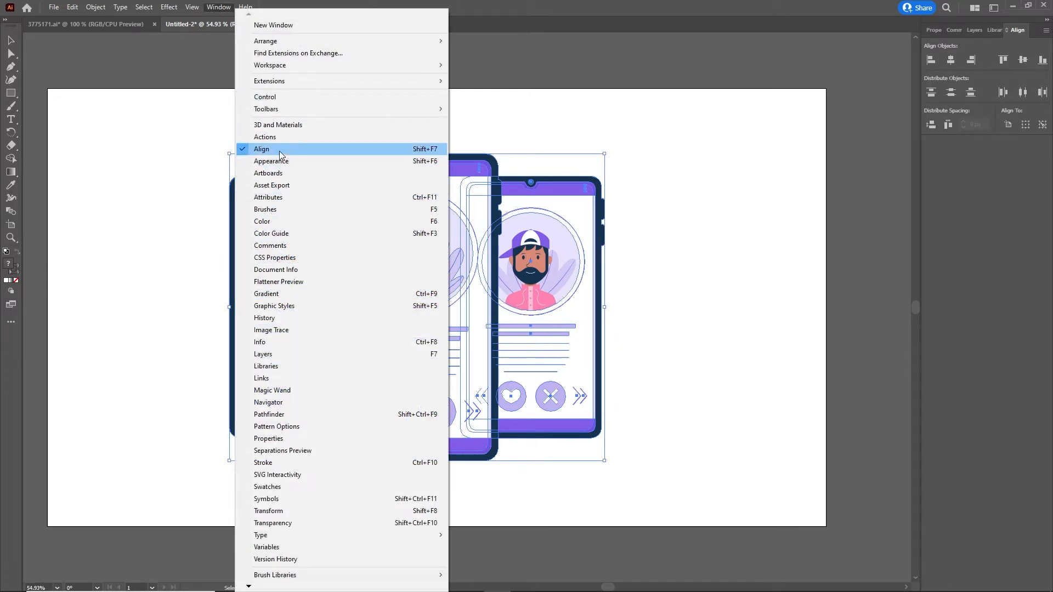
{"action": "left_click", "coordinate": [849, 289]}
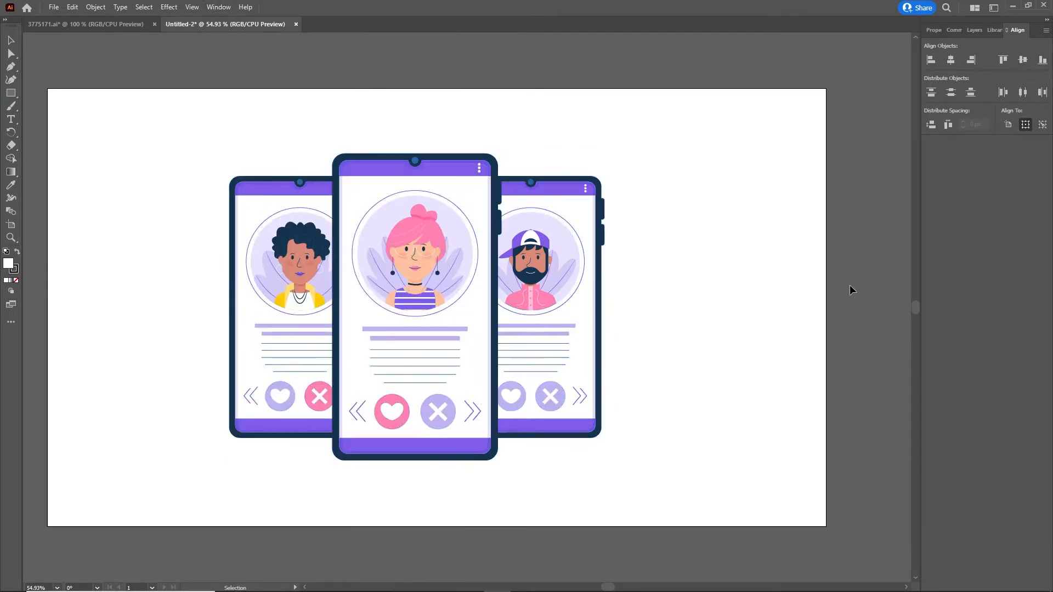
{"action": "left_click_drag", "start_coordinate": [631, 518], "coordinate": [181, 103]}
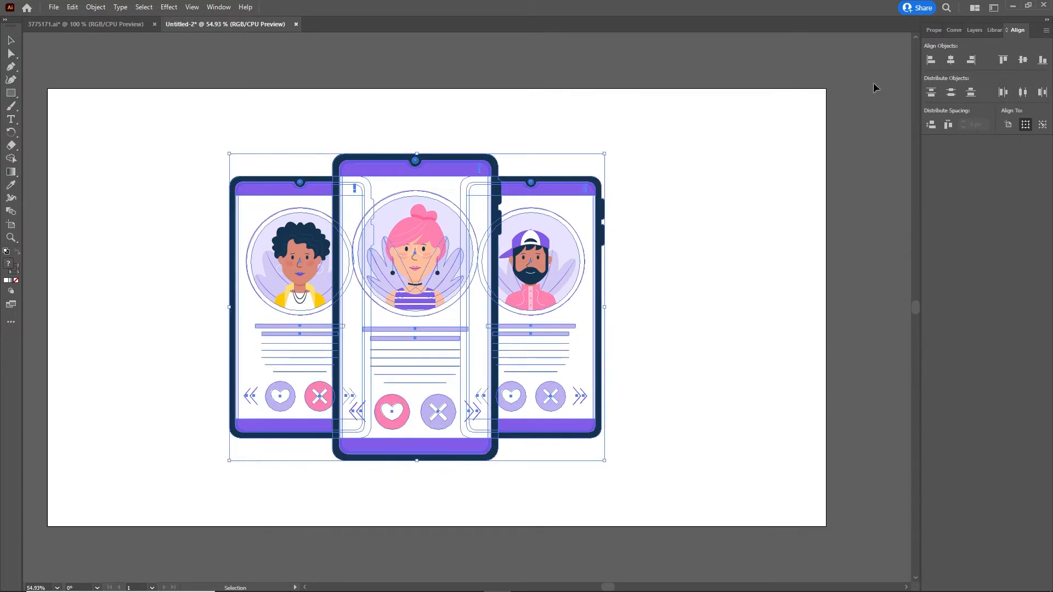
{"action": "left_click", "coordinate": [951, 62]}
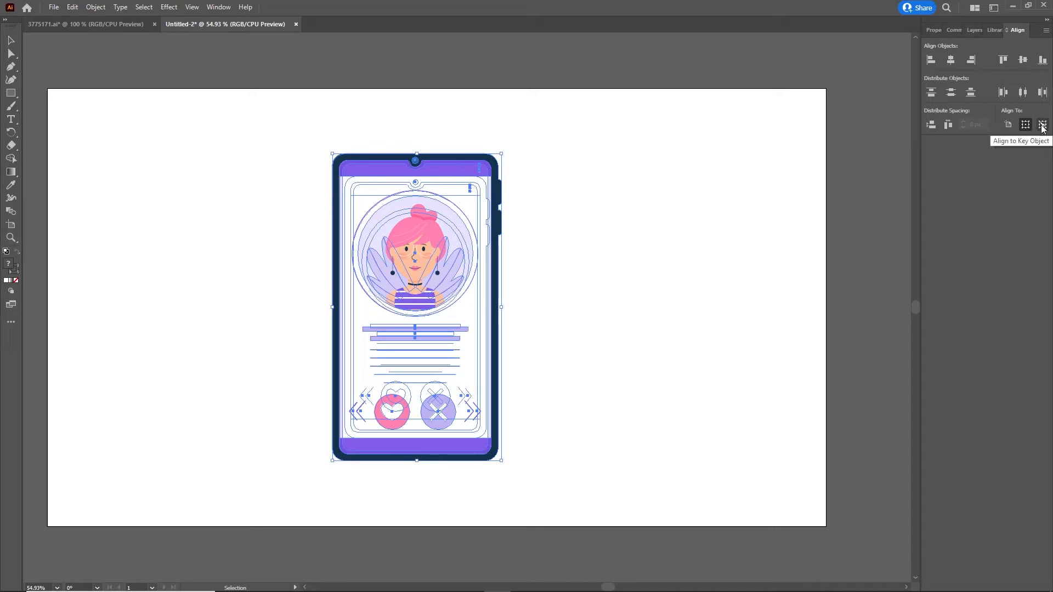
Centre the three stacked phones horizontally on the artboard.
{"action": "left_click", "coordinate": [1008, 124]}
{"action": "left_click", "coordinate": [574, 481]}
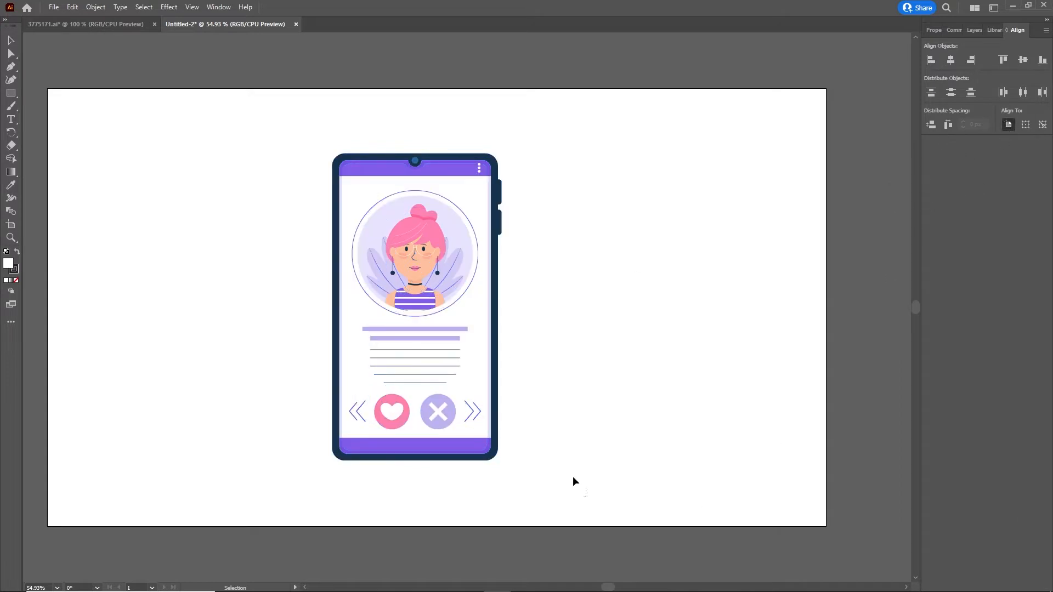
{"action": "left_click_drag", "start_coordinate": [585, 496], "coordinate": [234, 108]}
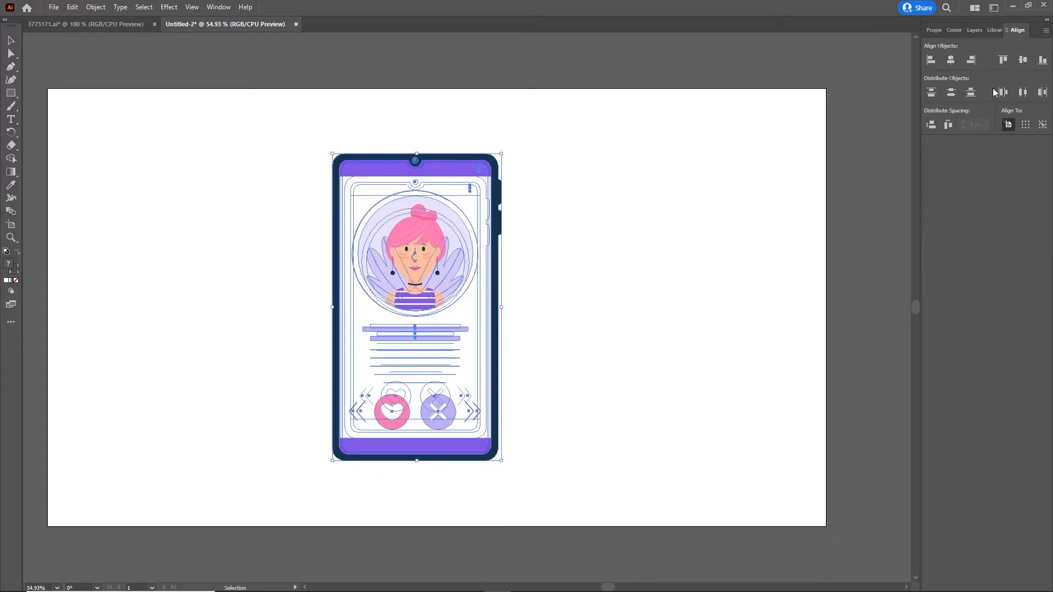
{"action": "left_click", "coordinate": [951, 61]}
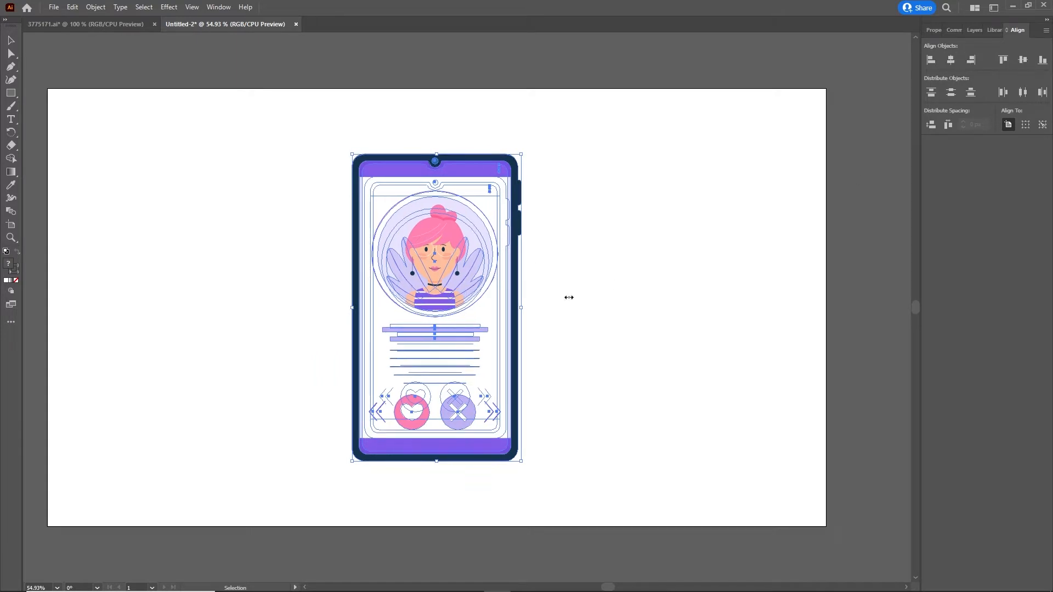
{"action": "left_click", "coordinate": [636, 362]}
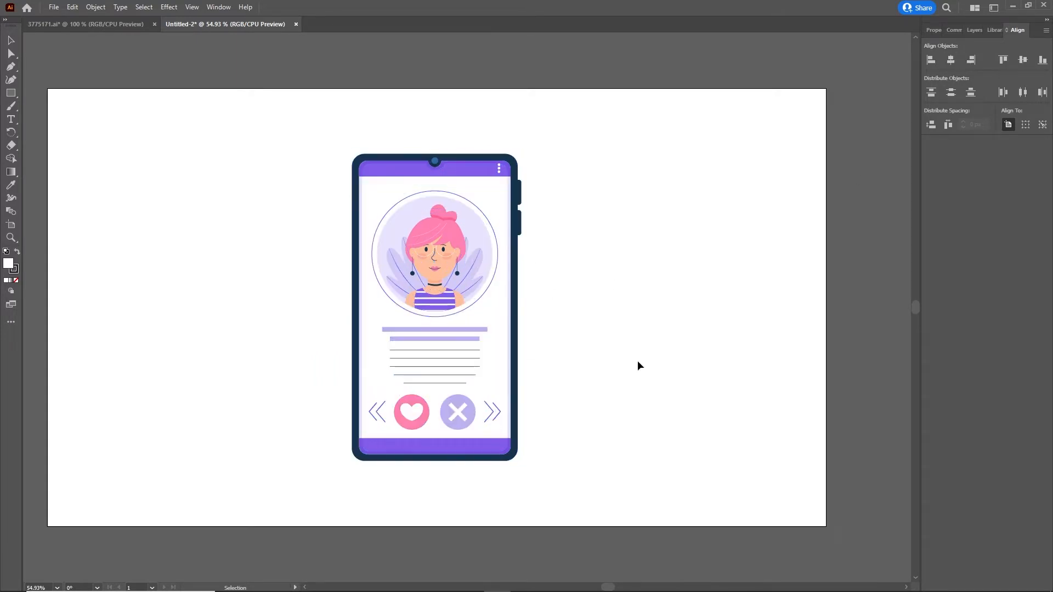
Identify the phone groups in Layer 1 and move the pink-haired woman's phone to the bottom of the stack, keeping it visible.
{"action": "left_click", "coordinate": [976, 31]}
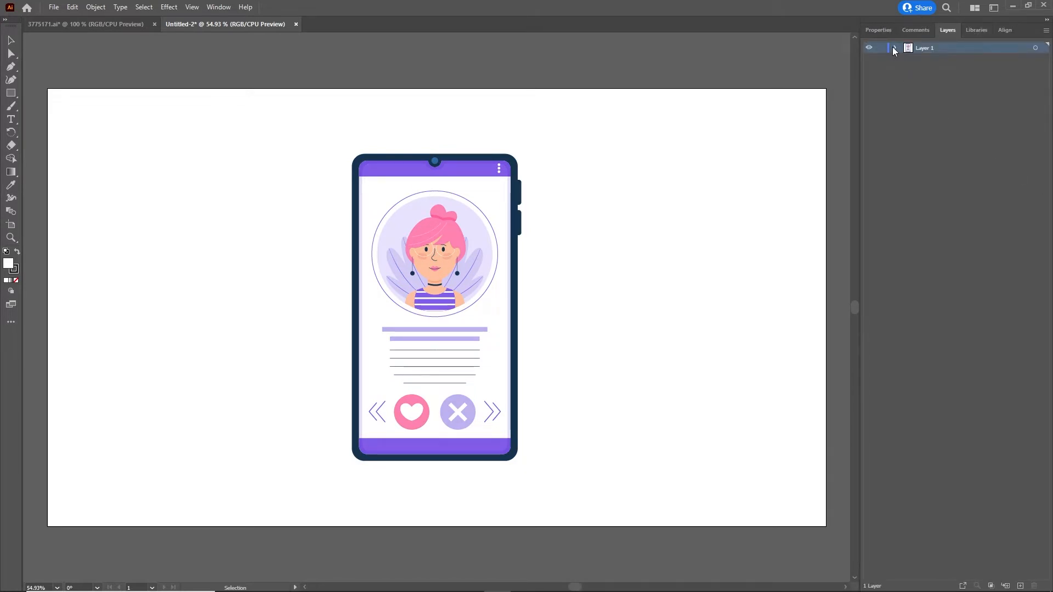
{"action": "left_click", "coordinate": [895, 48]}
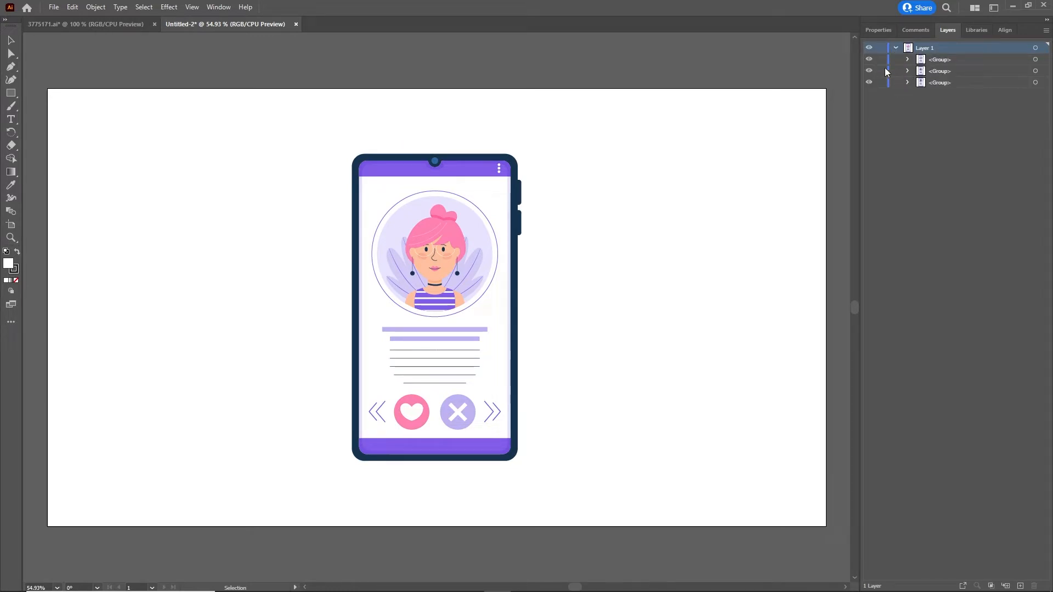
{"action": "left_click", "coordinate": [869, 60]}
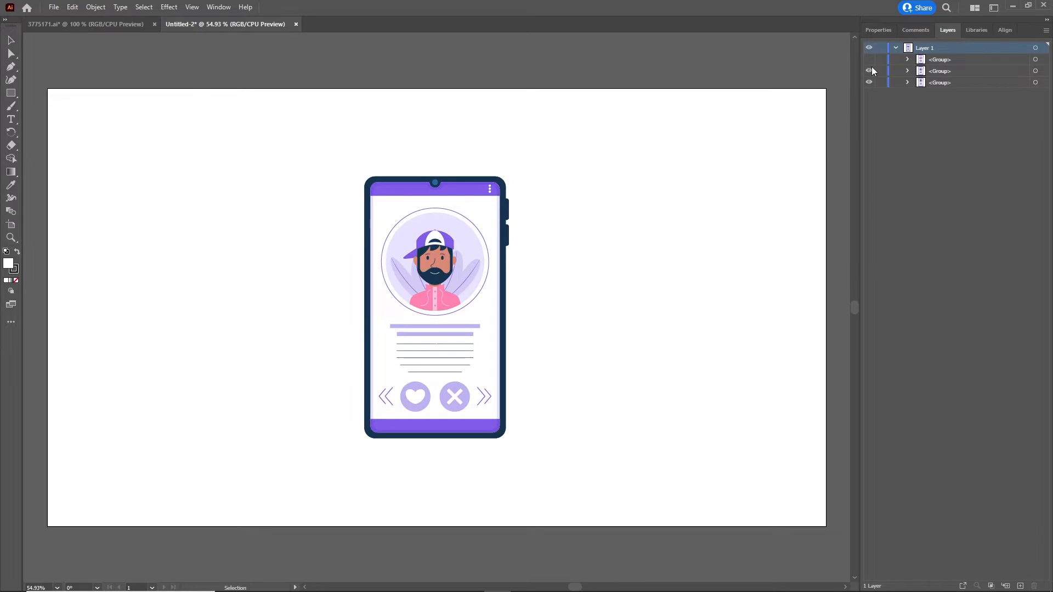
{"action": "left_click", "coordinate": [869, 61]}
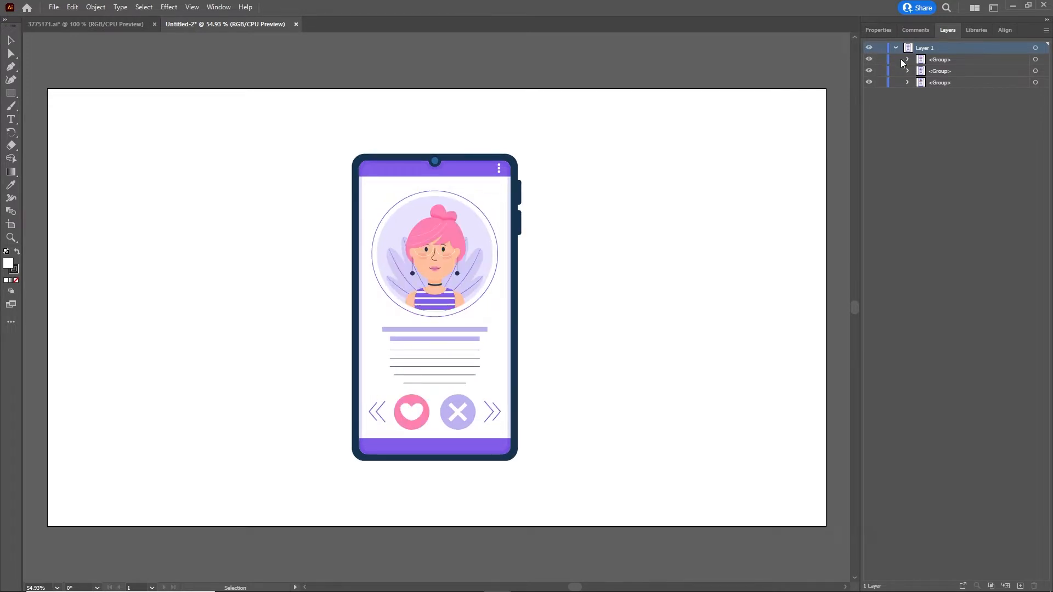
{"action": "left_click", "coordinate": [932, 59]}
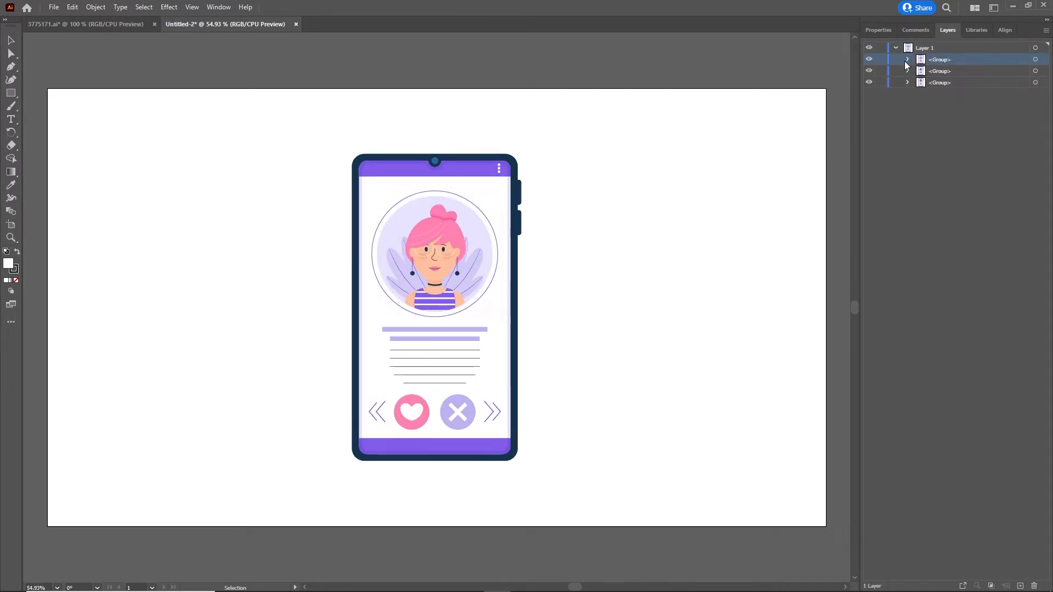
{"action": "left_click", "coordinate": [869, 59]}
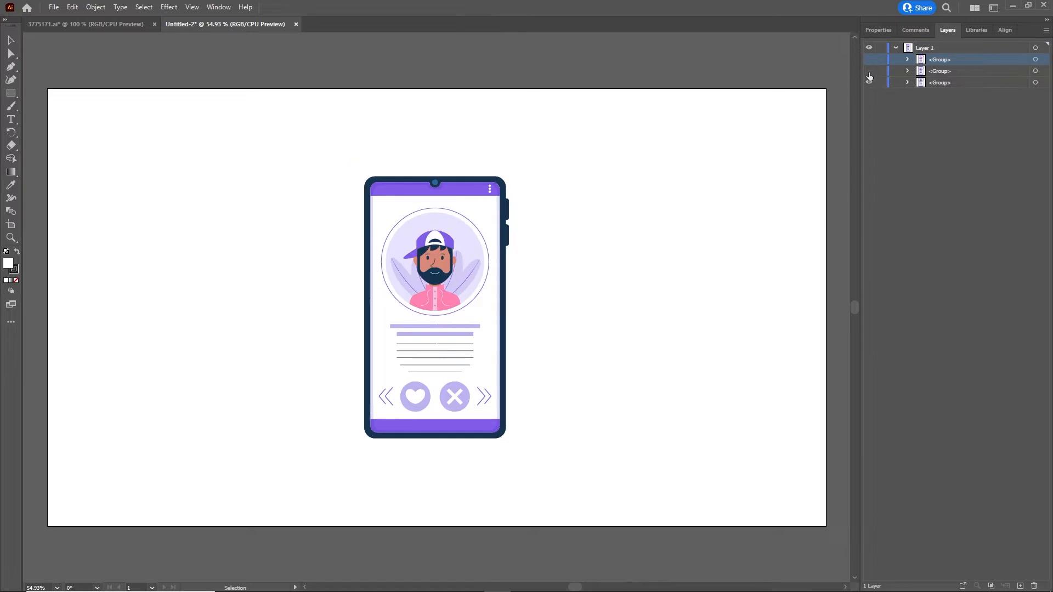
{"action": "left_click", "coordinate": [869, 73]}
{"action": "left_click", "coordinate": [869, 73]}
{"action": "left_click_drag", "start_coordinate": [940, 62], "coordinate": [938, 87]}
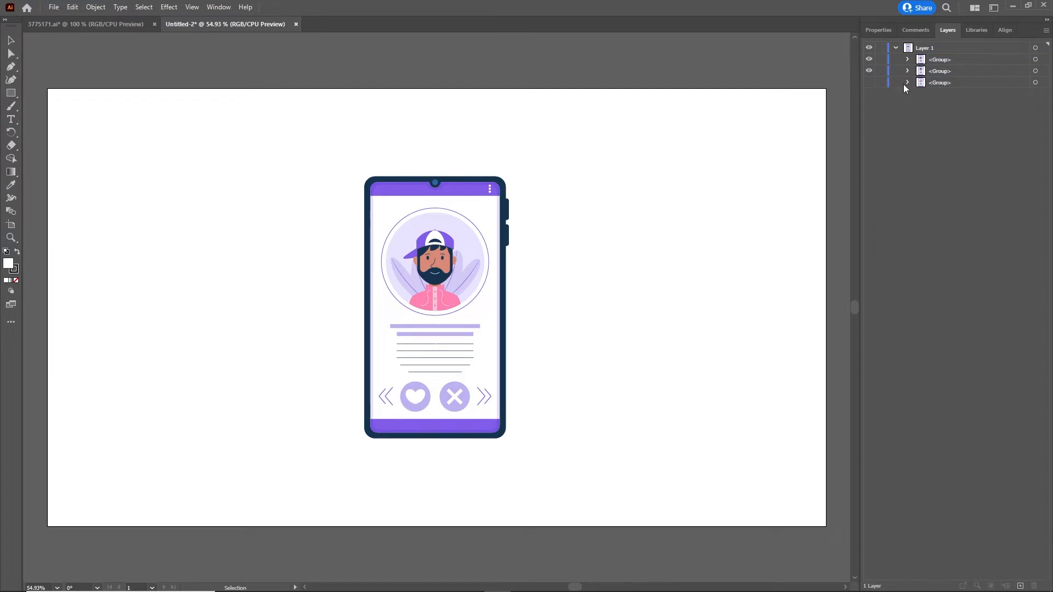
{"action": "left_click", "coordinate": [869, 82]}
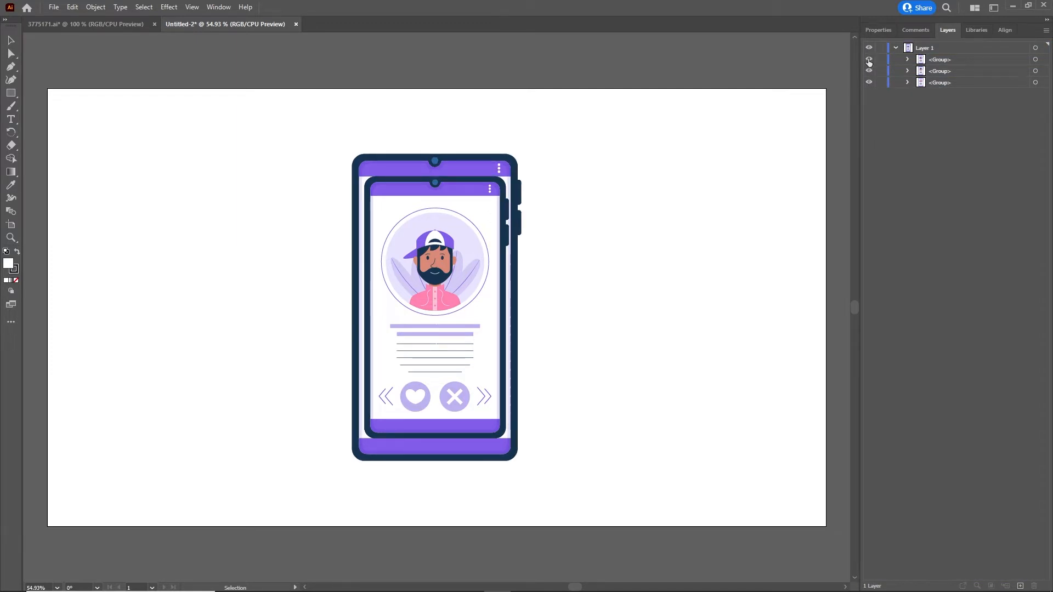
Hide the capped man's phone and scale the curly-haired person's phone up proportionally to match the large phone behind it.
{"action": "left_click", "coordinate": [868, 60]}
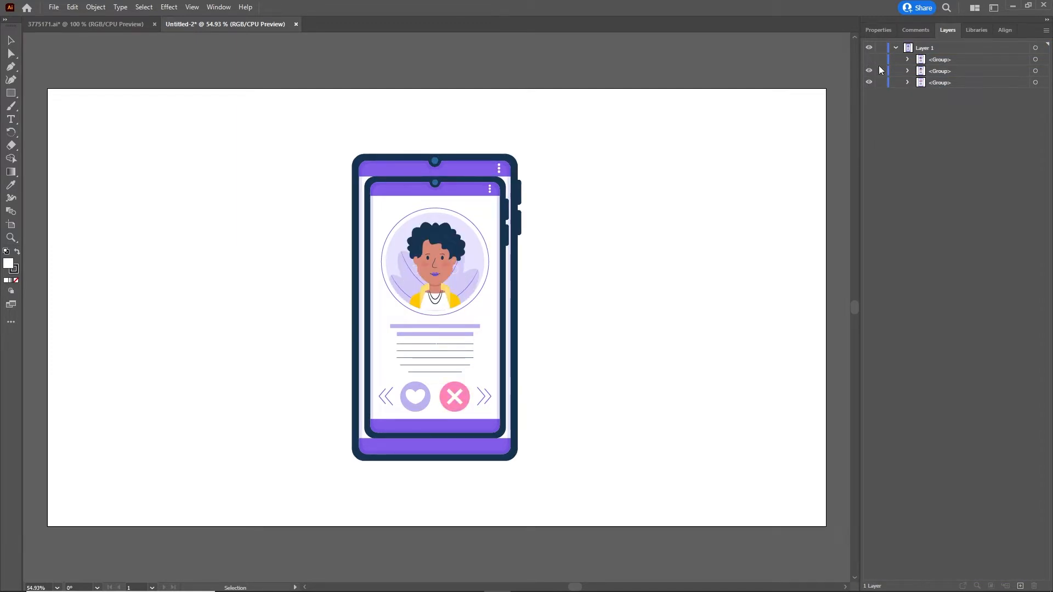
{"action": "left_click", "coordinate": [931, 71]}
{"action": "scroll", "coordinate": [448, 311], "scroll_direction": "left", "scroll_amount": 1}
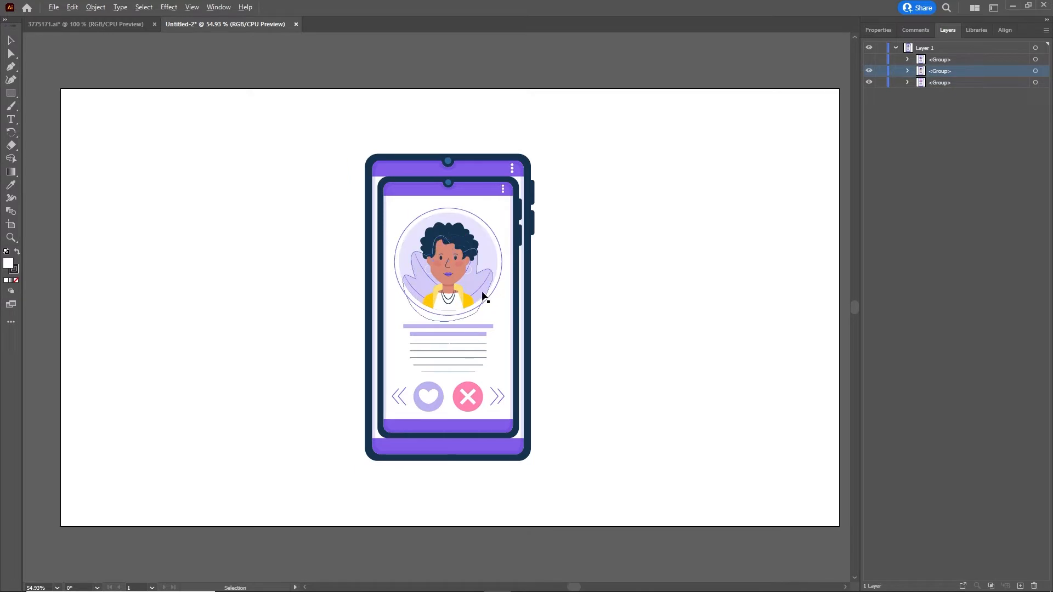
{"action": "key", "text": "ctrl+equal"}
{"action": "left_click", "coordinate": [469, 360]}
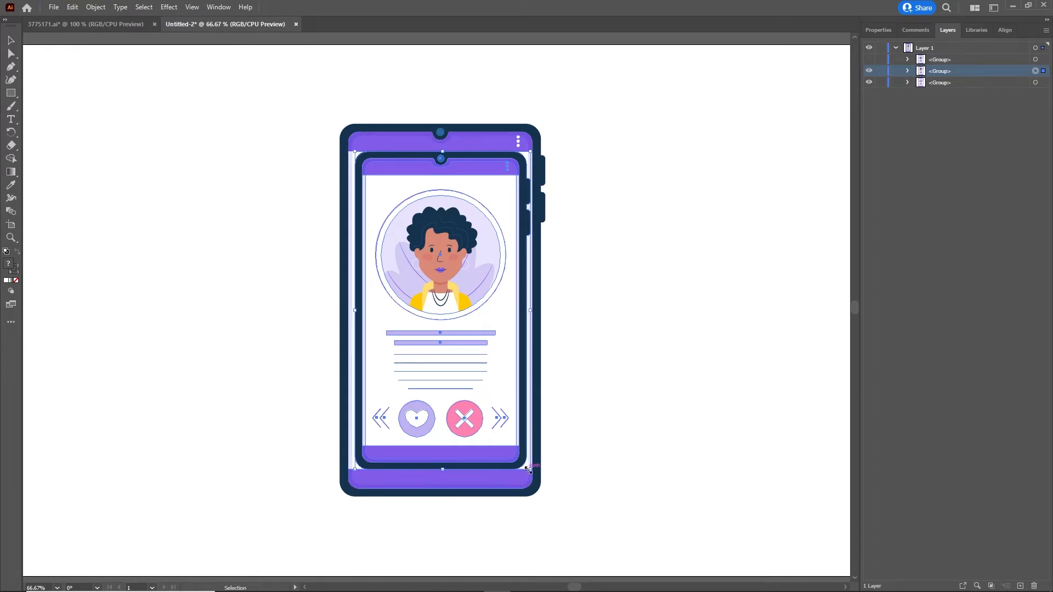
{"action": "left_click_drag", "start_coordinate": [531, 470], "coordinate": [548, 497]}
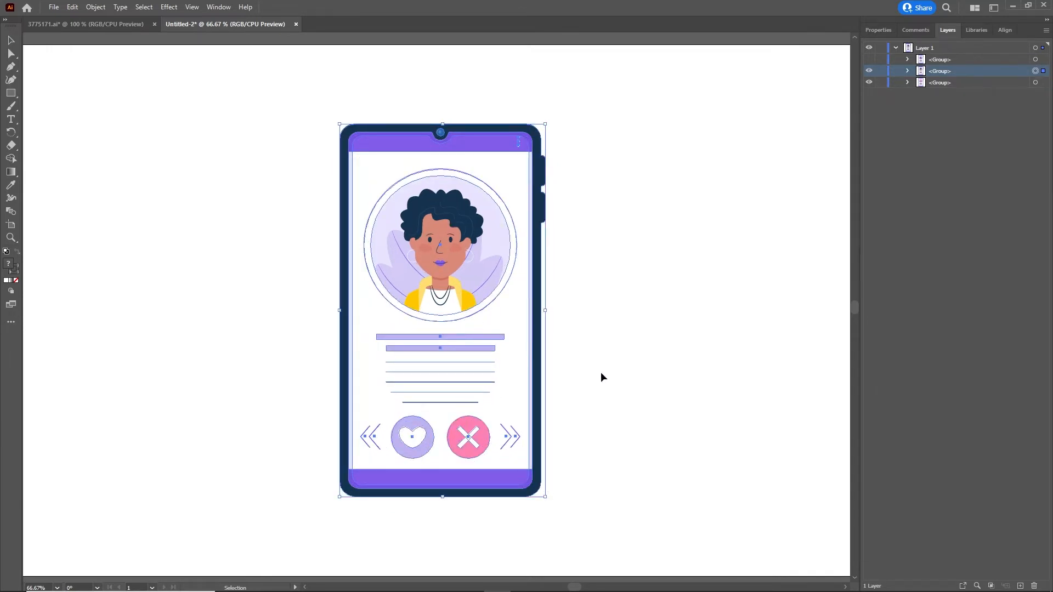
Show the capped man's phone again and scale it up proportionally to the same size as the other phones.
{"action": "left_click", "coordinate": [869, 59]}
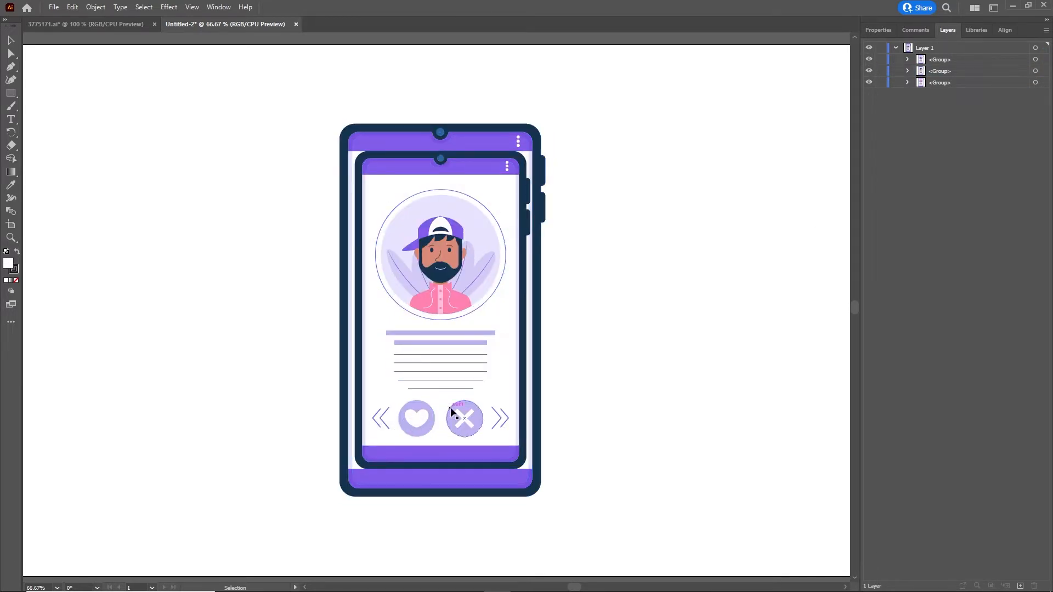
{"action": "left_click", "coordinate": [460, 390]}
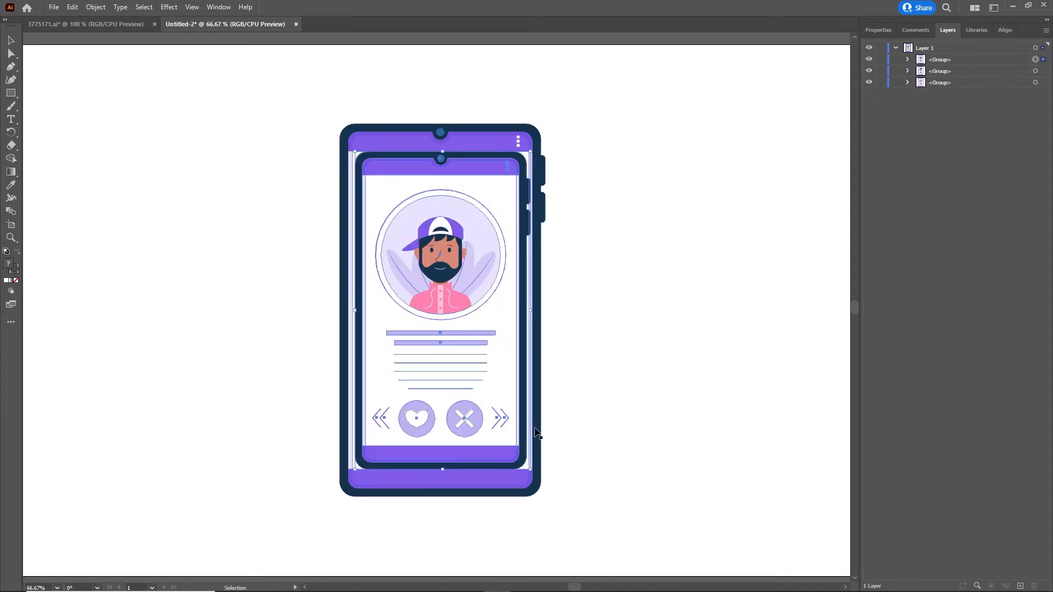
{"action": "left_click_drag", "start_coordinate": [532, 470], "coordinate": [557, 496]}
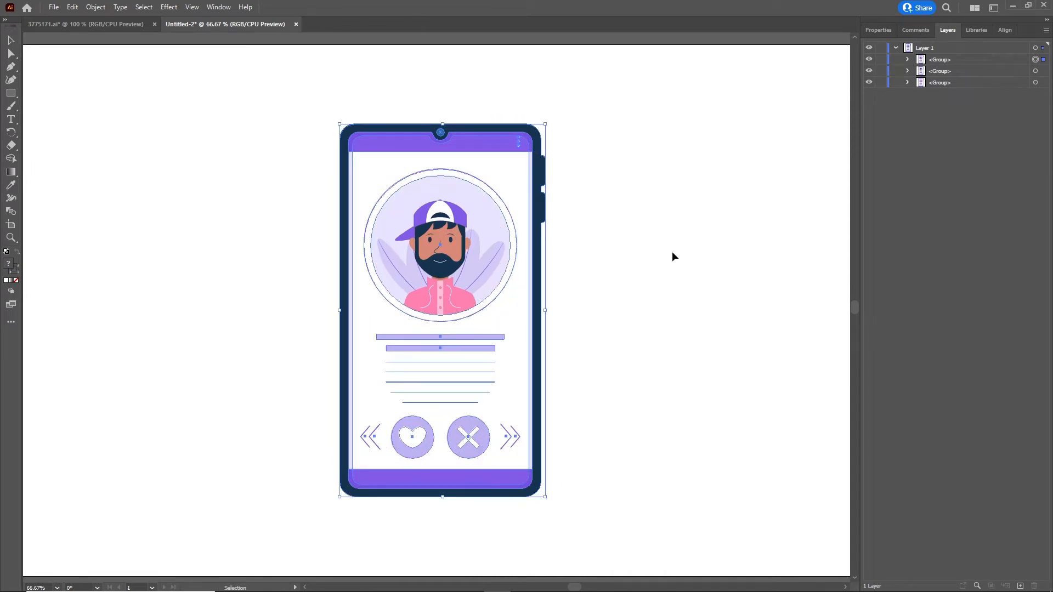
{"action": "left_click", "coordinate": [656, 327]}
Toggle the visibility of the two upper phone groups to check that all three phones line up.
{"action": "left_click", "coordinate": [869, 59]}
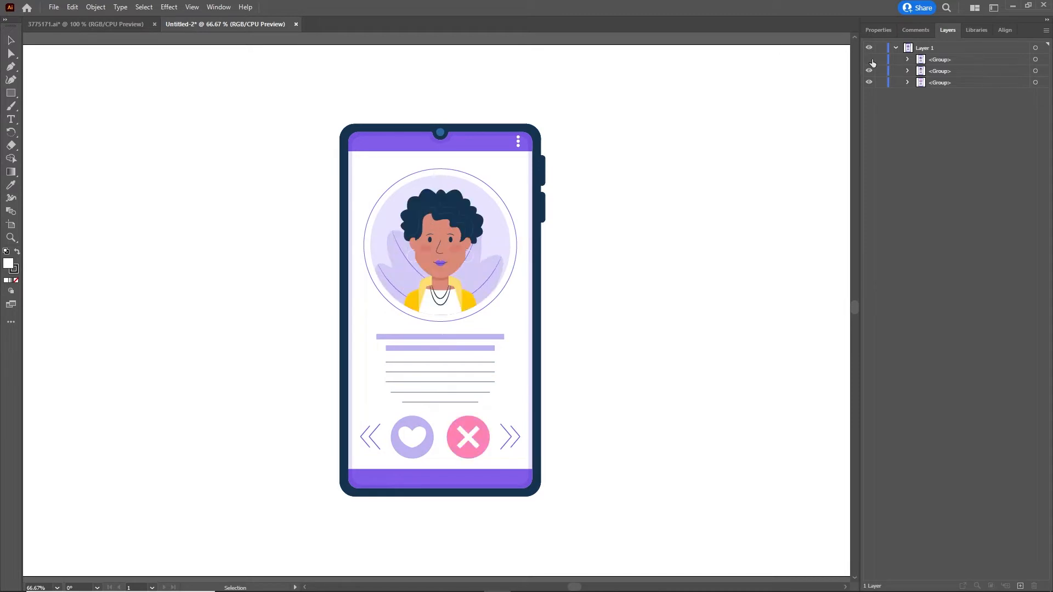
{"action": "left_click", "coordinate": [870, 72]}
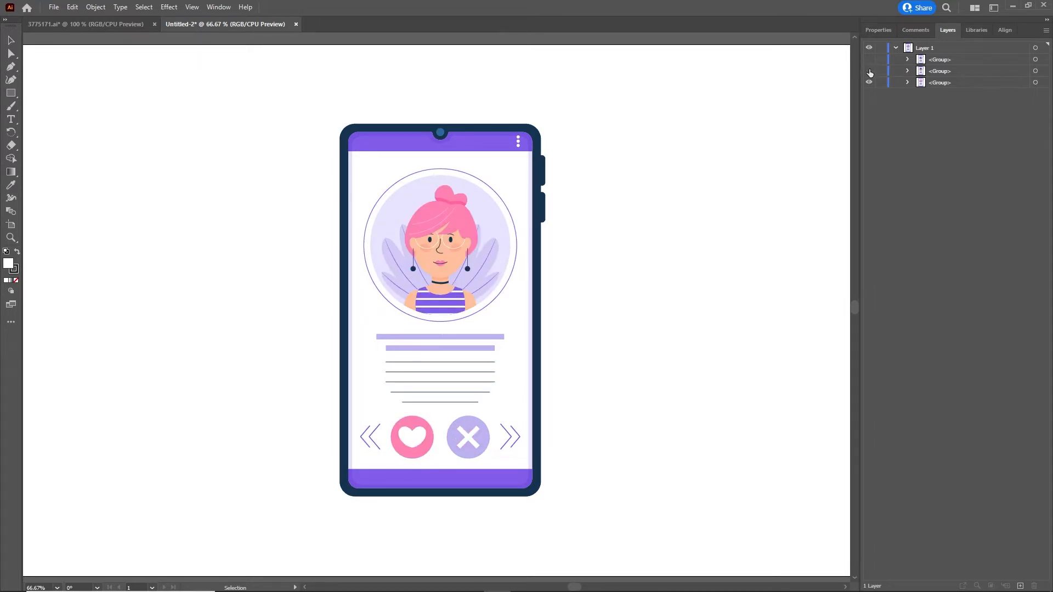
{"action": "left_click", "coordinate": [869, 71]}
{"action": "left_click", "coordinate": [869, 60]}
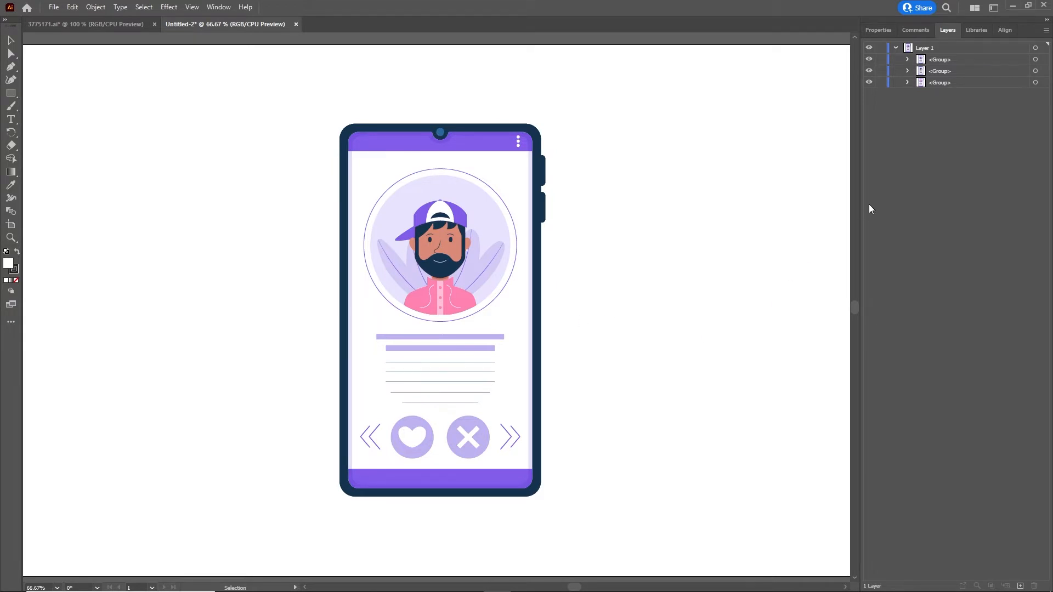
Hide the capped man's and curly-haired person's phones, and ungroup the pink-haired woman's phone.
{"action": "left_click", "coordinate": [869, 60]}
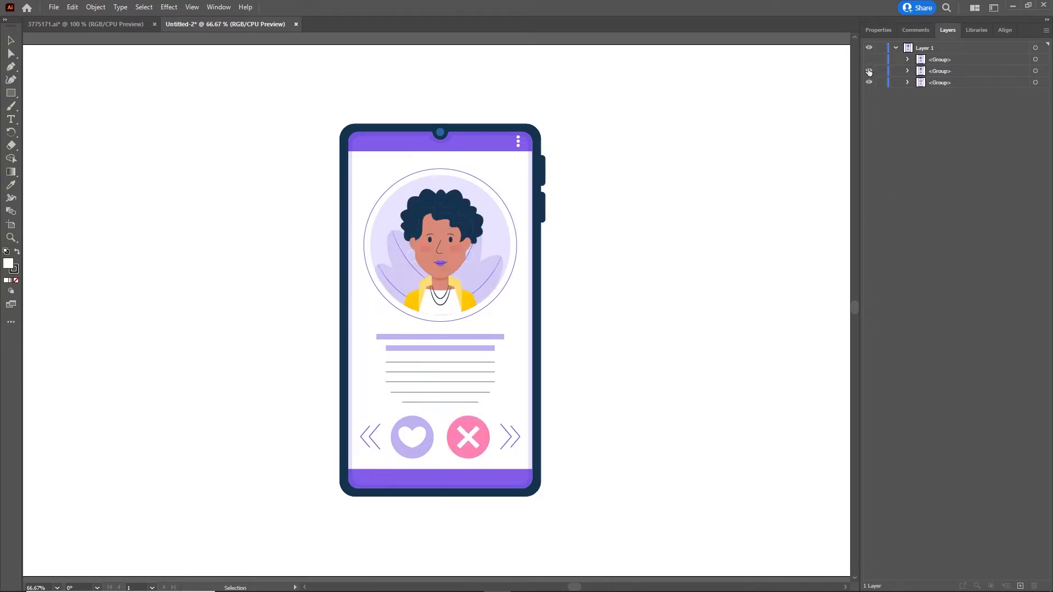
{"action": "left_click", "coordinate": [869, 71]}
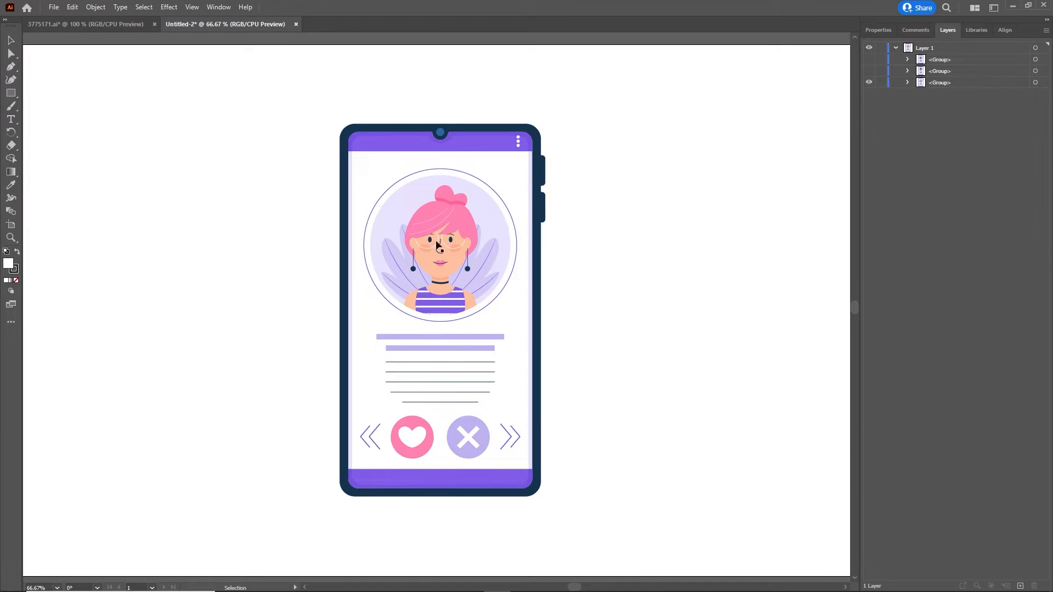
{"action": "left_click", "coordinate": [433, 338]}
{"action": "right_click", "coordinate": [434, 338]}
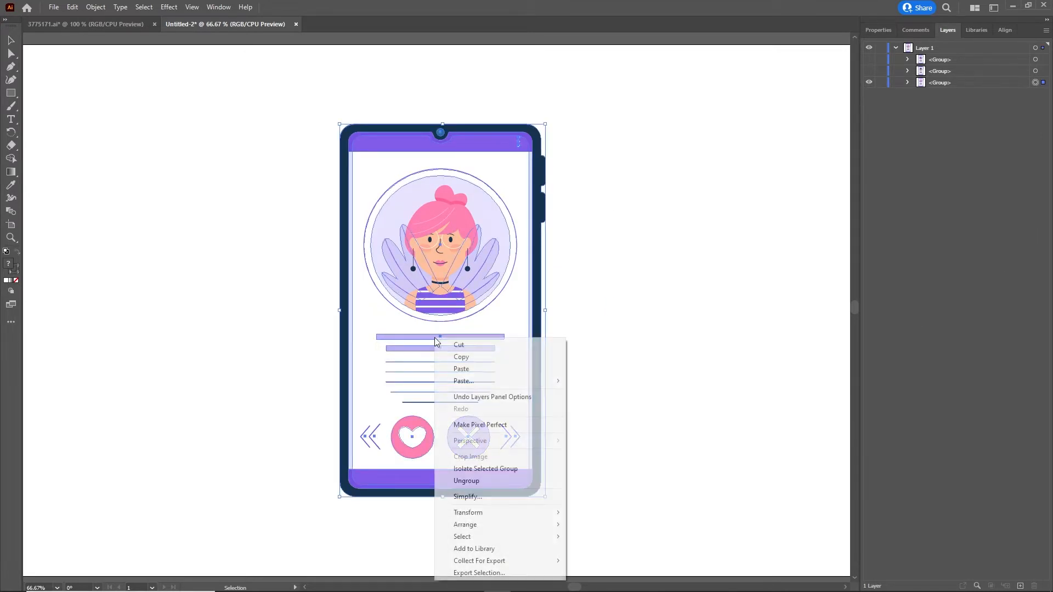
{"action": "left_click", "coordinate": [491, 482]}
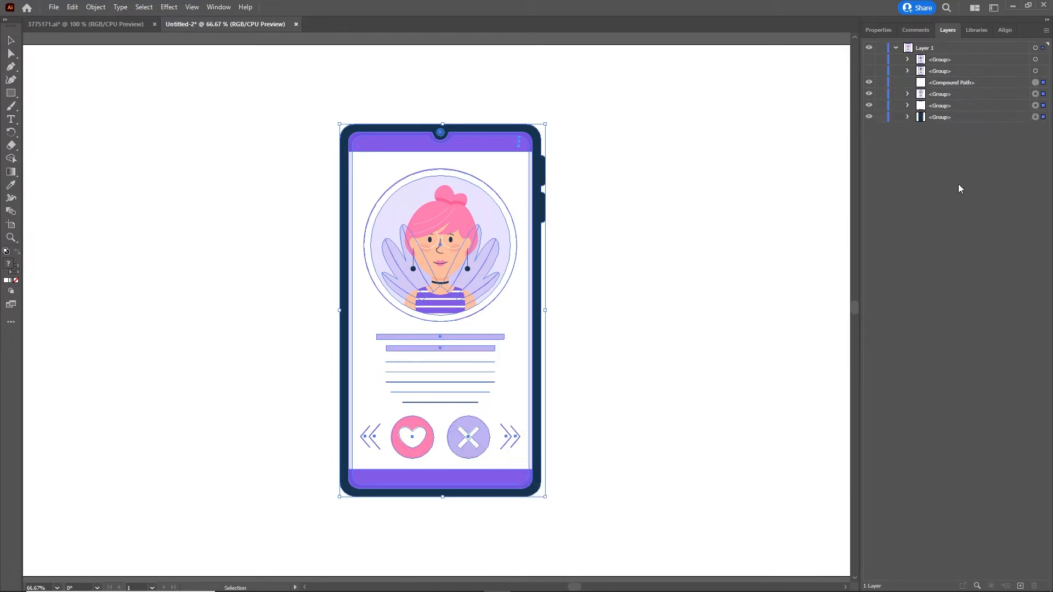
Toggle the visibility of each ungrouped part of the pink-haired woman's phone to identify what it contains.
{"action": "left_click", "coordinate": [869, 83]}
{"action": "left_click", "coordinate": [869, 82]}
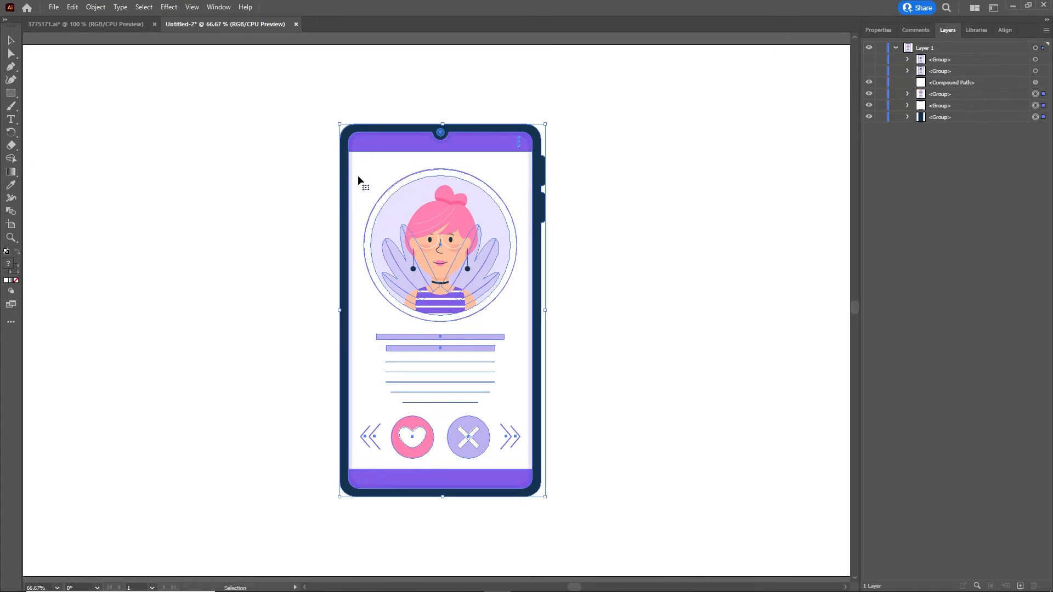
{"action": "left_click", "coordinate": [869, 95]}
{"action": "left_click", "coordinate": [869, 95]}
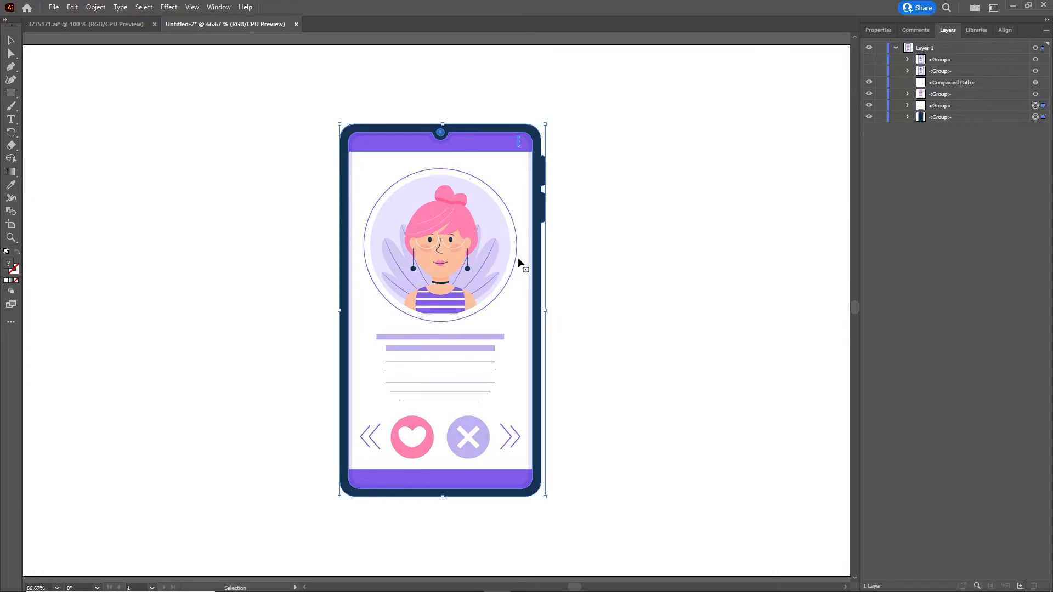
{"action": "left_click", "coordinate": [869, 107]}
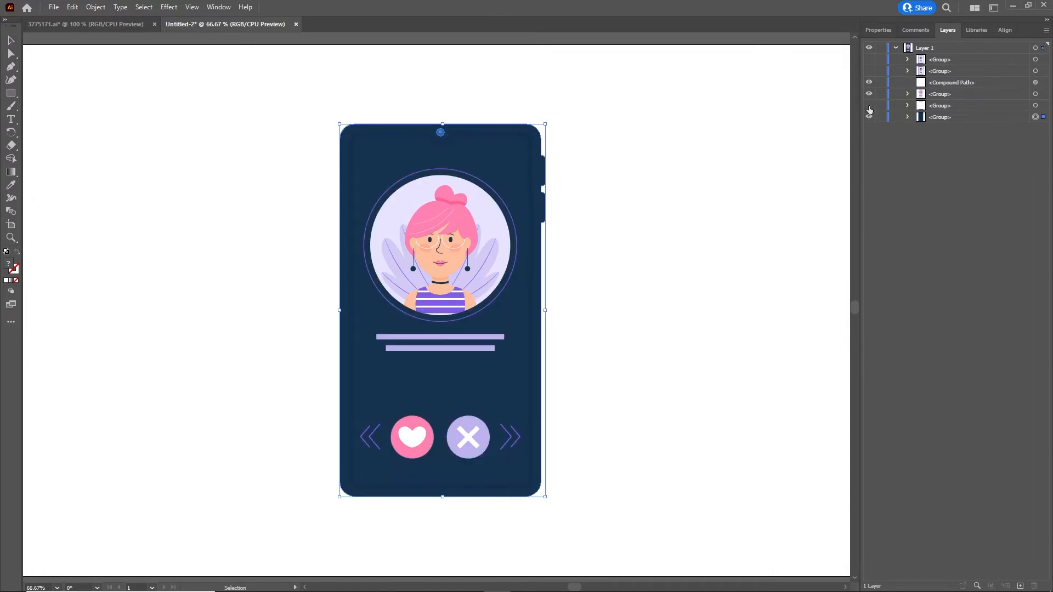
{"action": "left_click", "coordinate": [869, 107]}
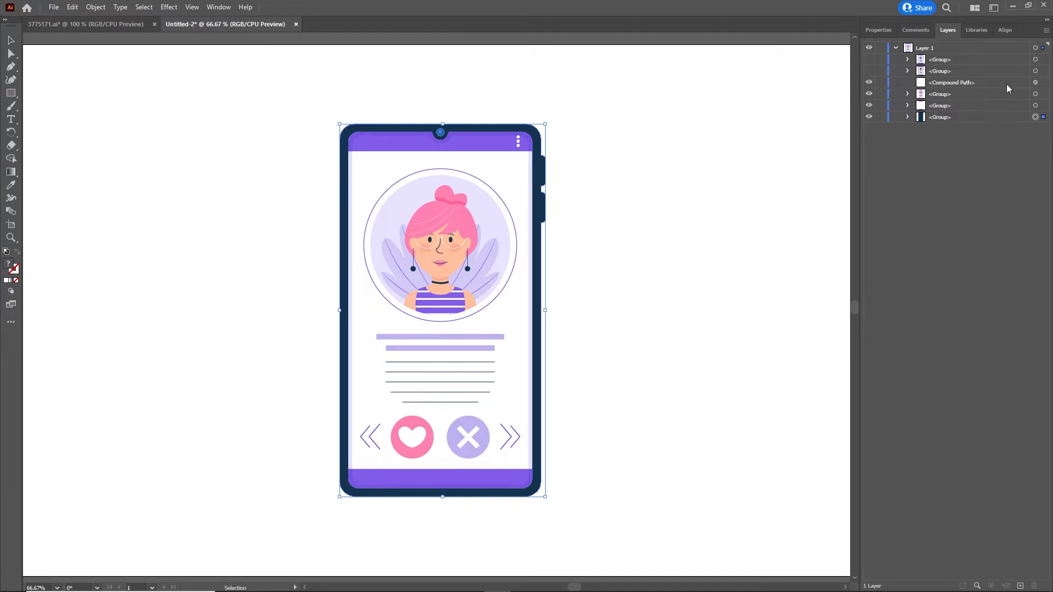
{"action": "left_click", "coordinate": [869, 118]}
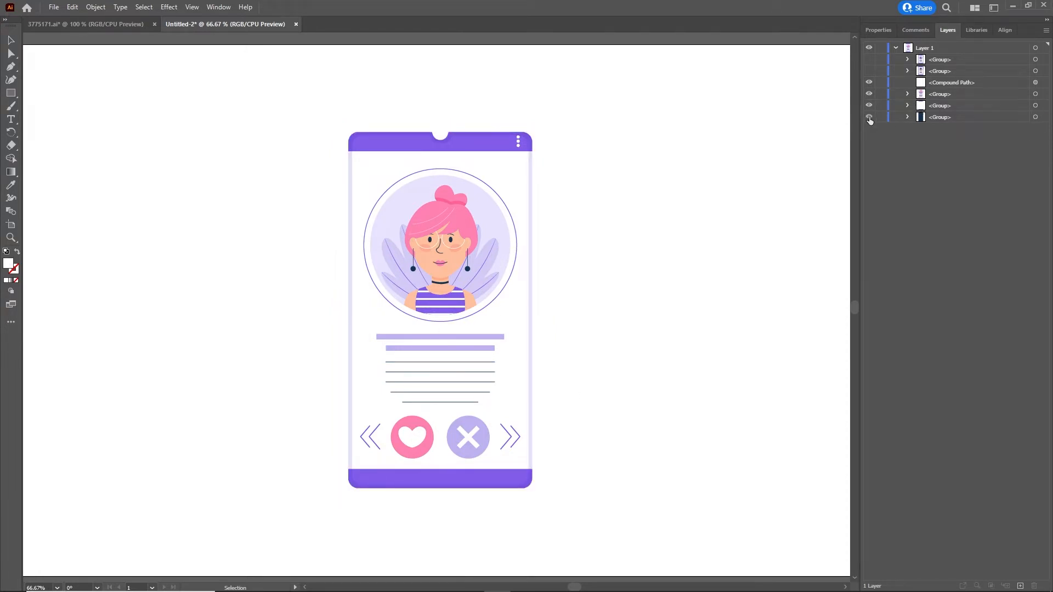
{"action": "left_click", "coordinate": [869, 117]}
Hide the pink-haired woman's profile content group and move the compound path directly below it in the stacking order.
{"action": "left_click", "coordinate": [869, 84]}
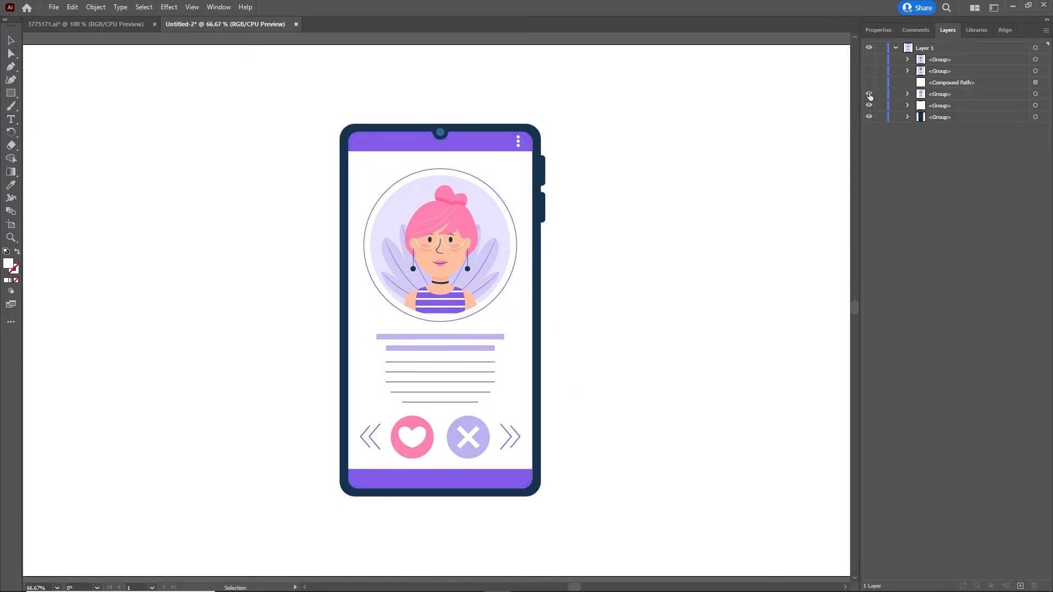
{"action": "left_click", "coordinate": [869, 94]}
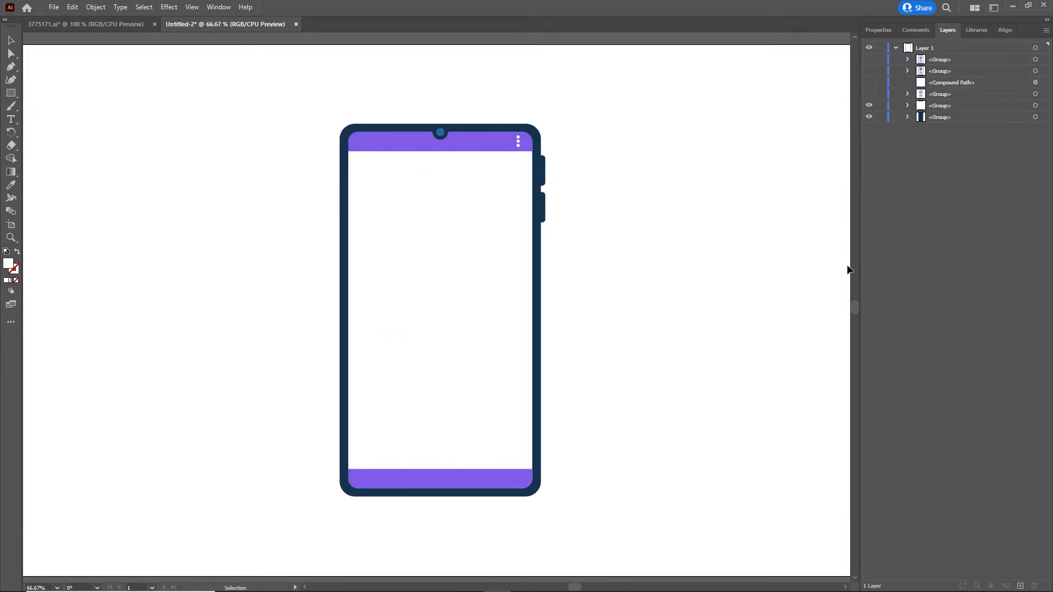
{"action": "left_click", "coordinate": [939, 83]}
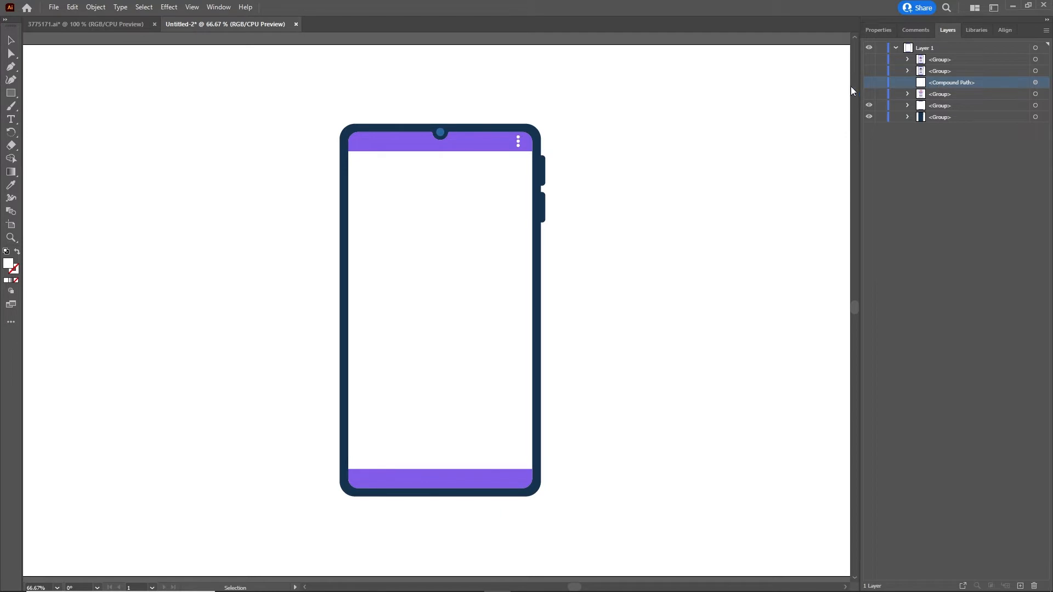
{"action": "left_click", "coordinate": [868, 83]}
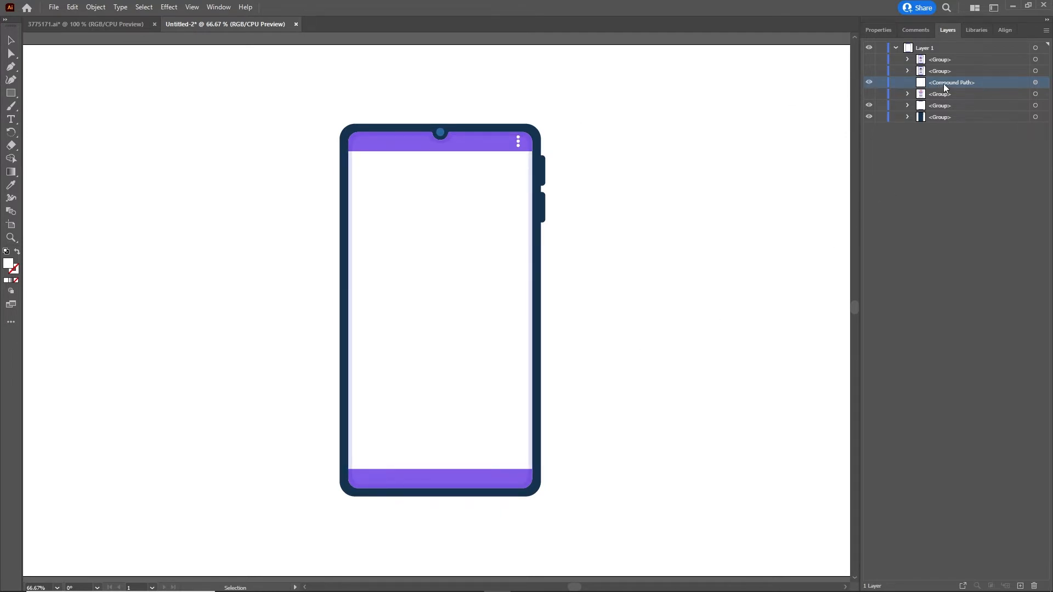
{"action": "left_click_drag", "start_coordinate": [942, 83], "coordinate": [945, 100]}
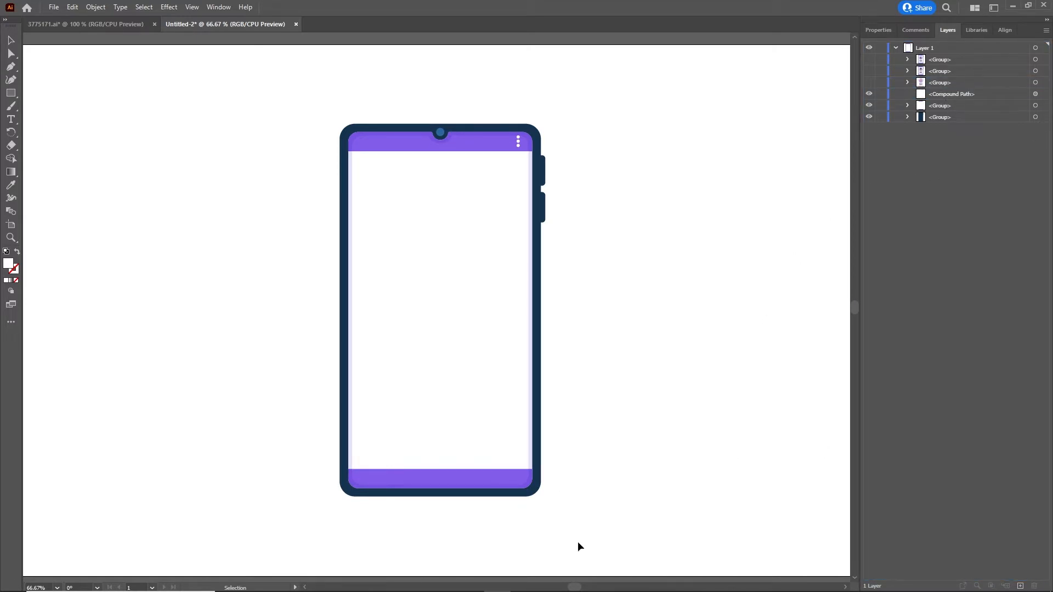
Group the compound path, the screen group and the dark phone frame group into one empty phone.
{"action": "left_click_drag", "start_coordinate": [584, 539], "coordinate": [286, 75]}
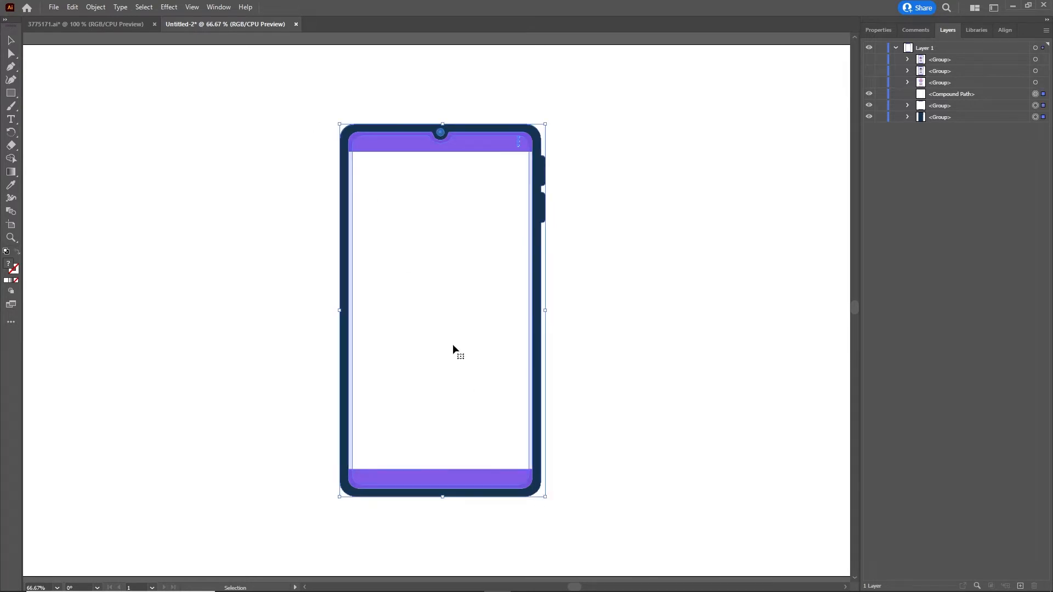
{"action": "left_click", "coordinate": [722, 254]}
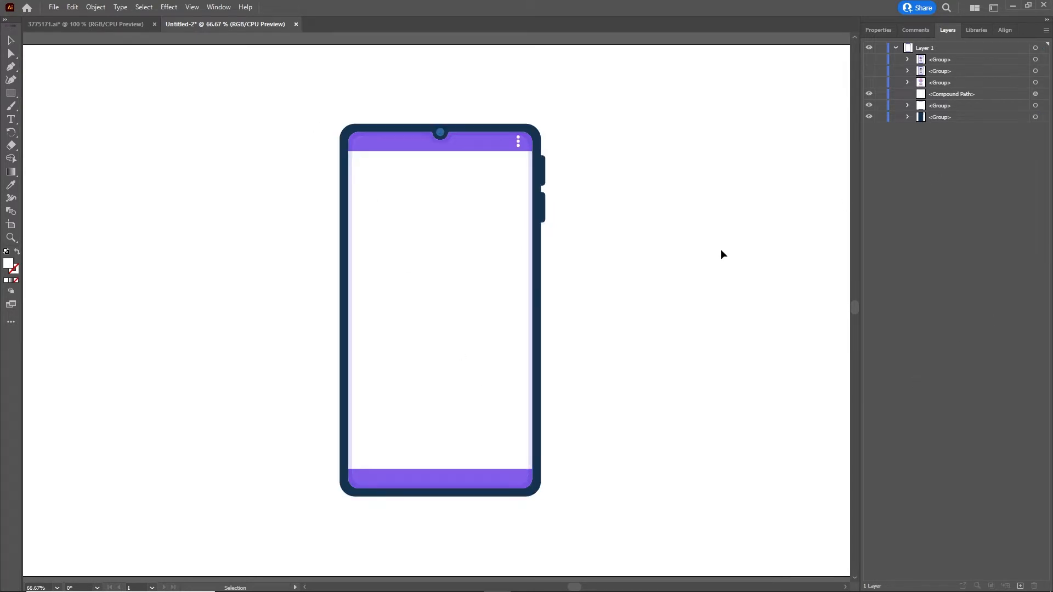
{"action": "left_click", "coordinate": [1043, 117]}
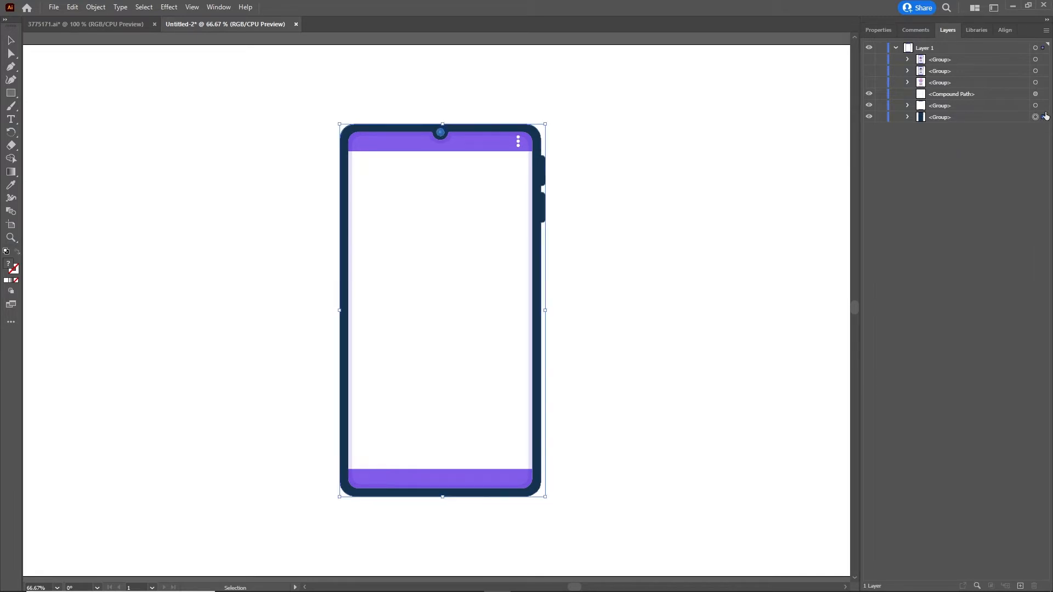
{"action": "left_click", "coordinate": [1044, 106], "text": "shift"}
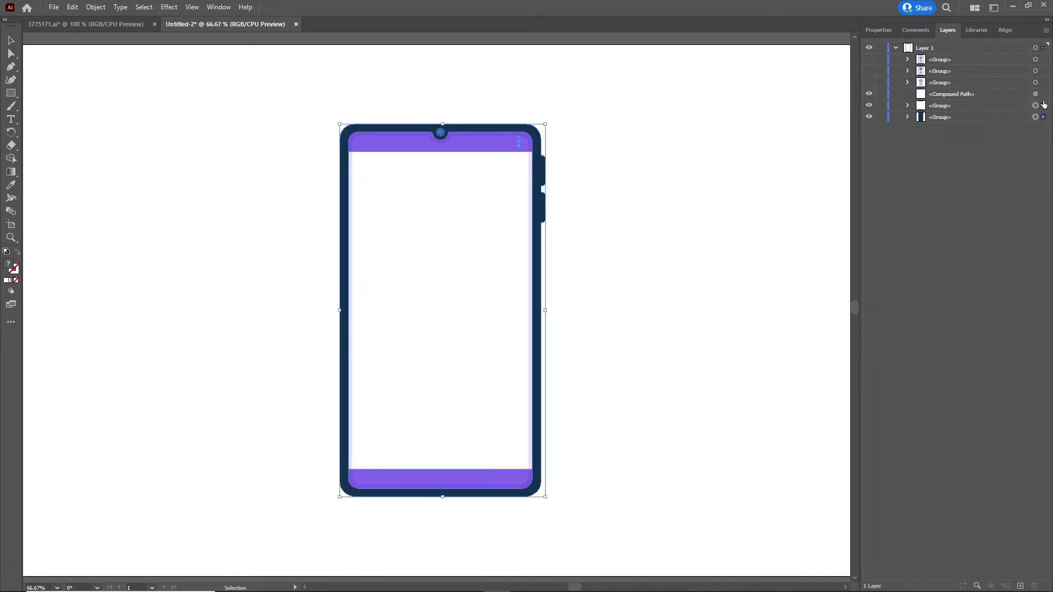
{"action": "left_click", "coordinate": [1043, 104], "text": "shift"}
{"action": "left_click", "coordinate": [1044, 95], "text": "shift"}
{"action": "left_click", "coordinate": [1044, 105], "text": "shift"}
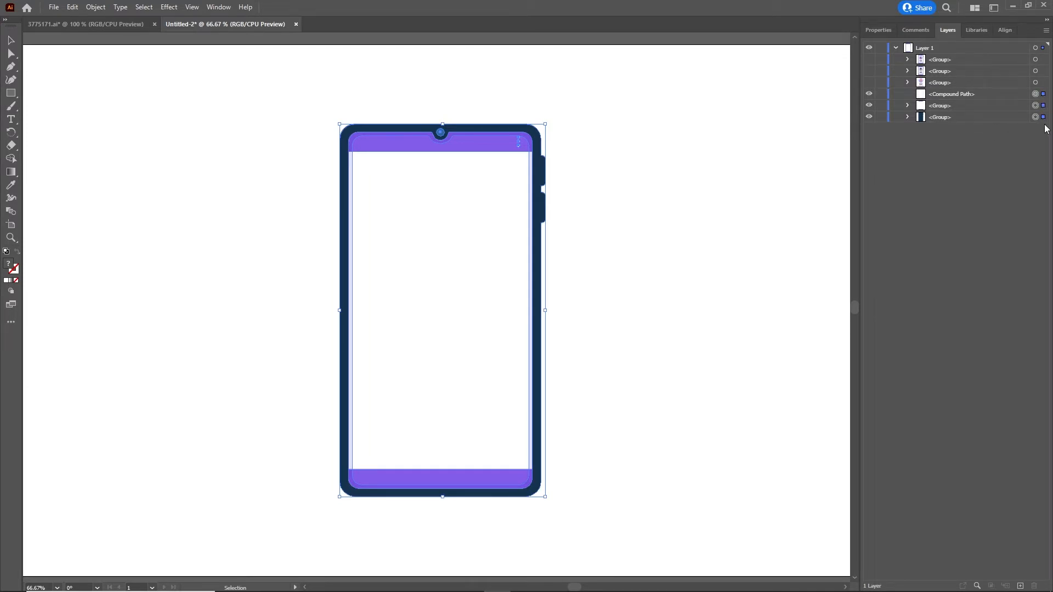
{"action": "left_click", "coordinate": [661, 495]}
{"action": "left_click_drag", "start_coordinate": [461, 370], "coordinate": [285, 92]}
{"action": "key", "text": "ctrl+g"}
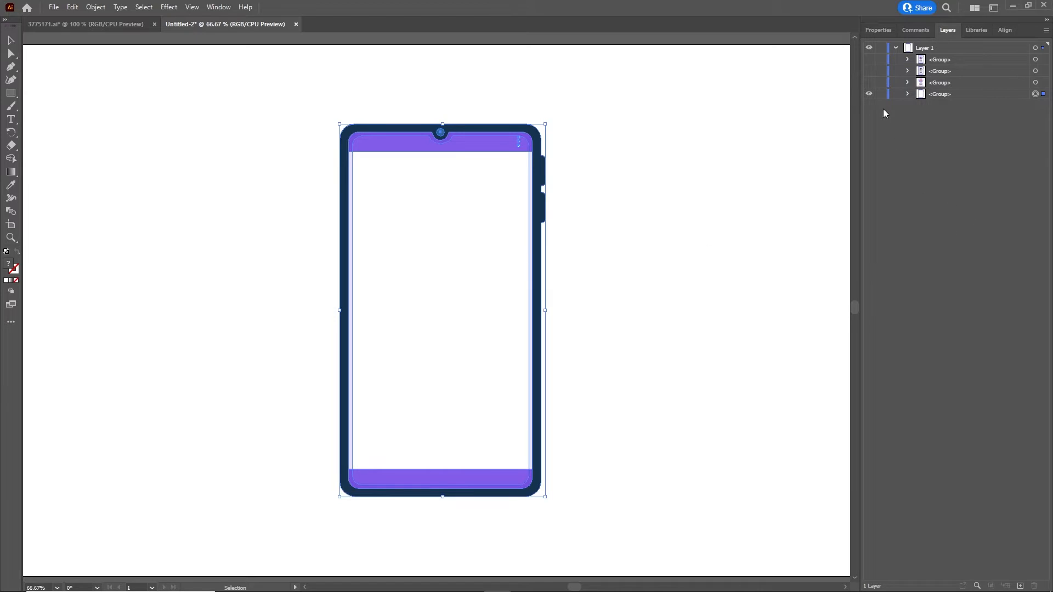
Show the pink-haired woman's profile content and toggle the empty phone group's visibility to check their separation.
{"action": "left_click", "coordinate": [868, 82]}
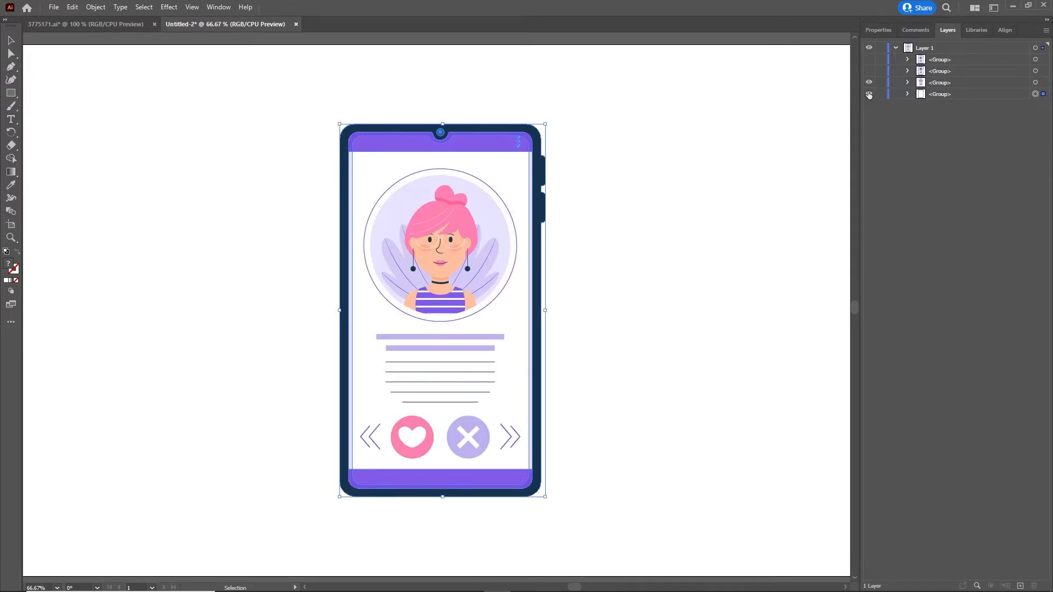
{"action": "left_click", "coordinate": [868, 95]}
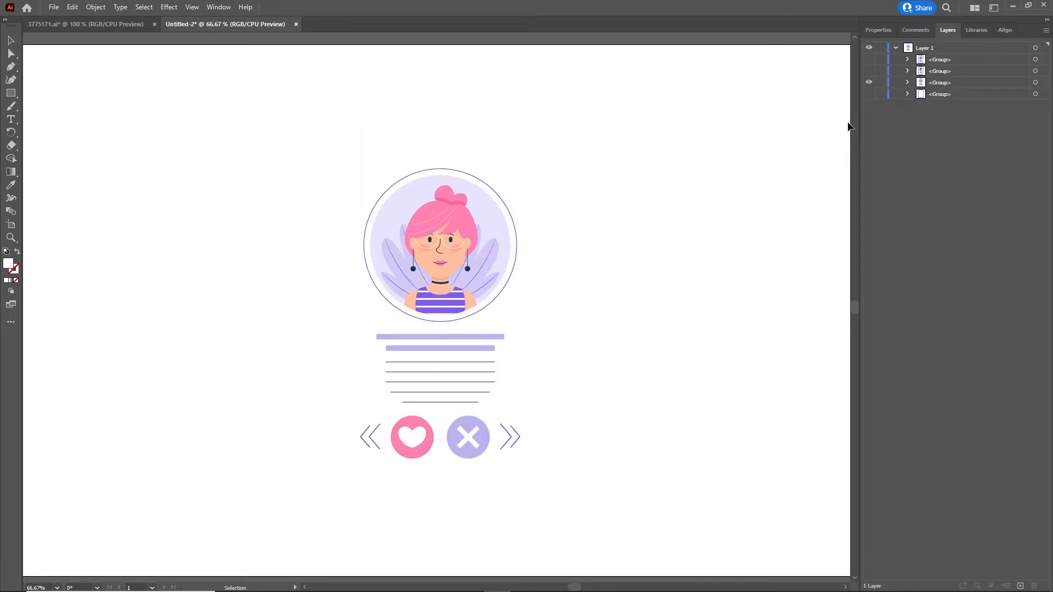
{"action": "left_click", "coordinate": [869, 94]}
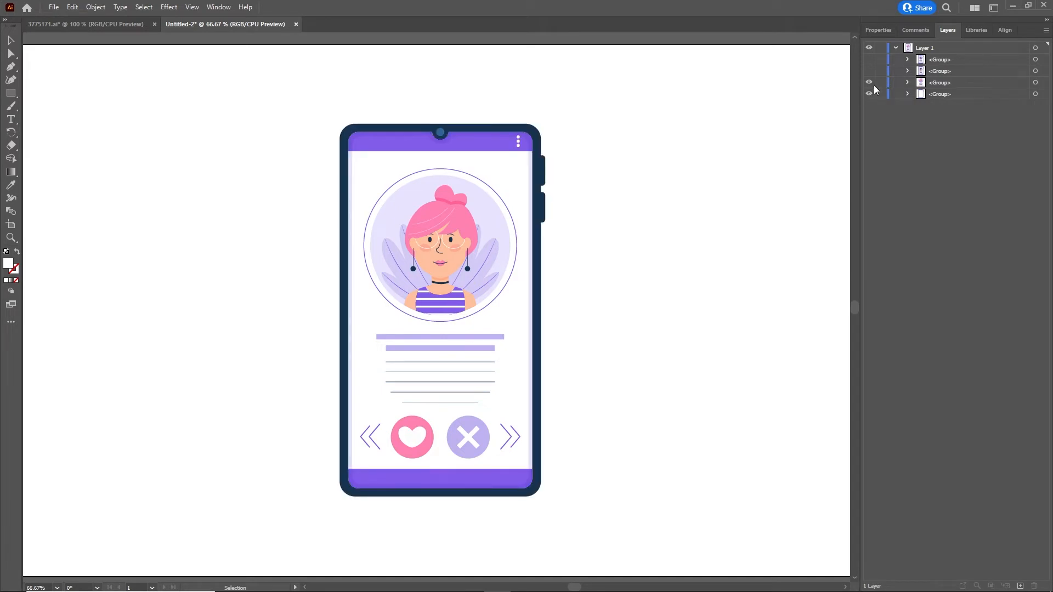
Hide the pink-haired woman's profile and the empty phone, then show and ungroup the curly-haired person's phone.
{"action": "left_click", "coordinate": [868, 84]}
{"action": "left_click", "coordinate": [869, 94]}
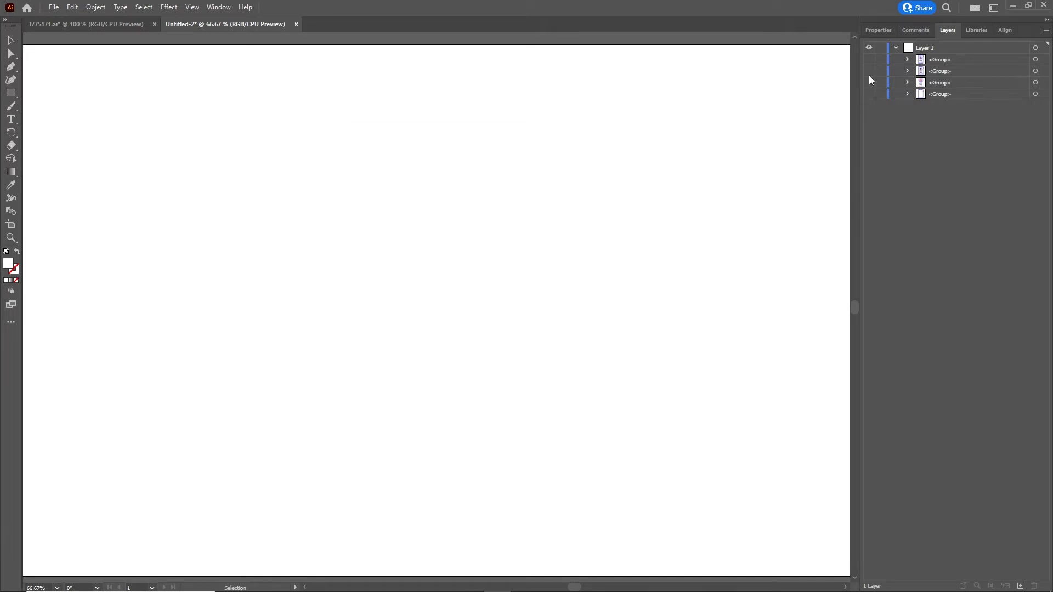
{"action": "left_click", "coordinate": [868, 73]}
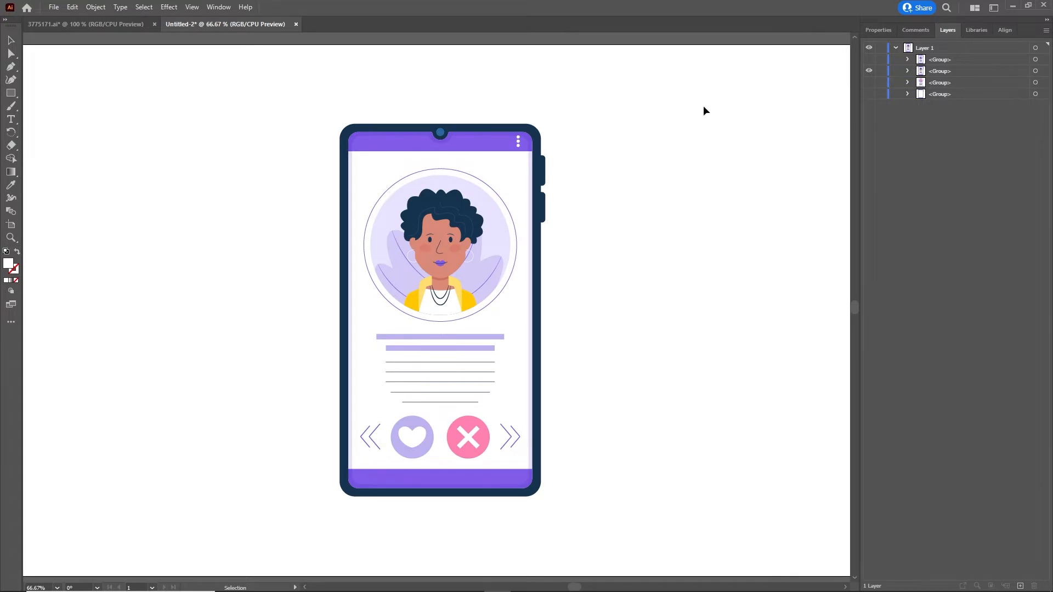
{"action": "left_click", "coordinate": [438, 335]}
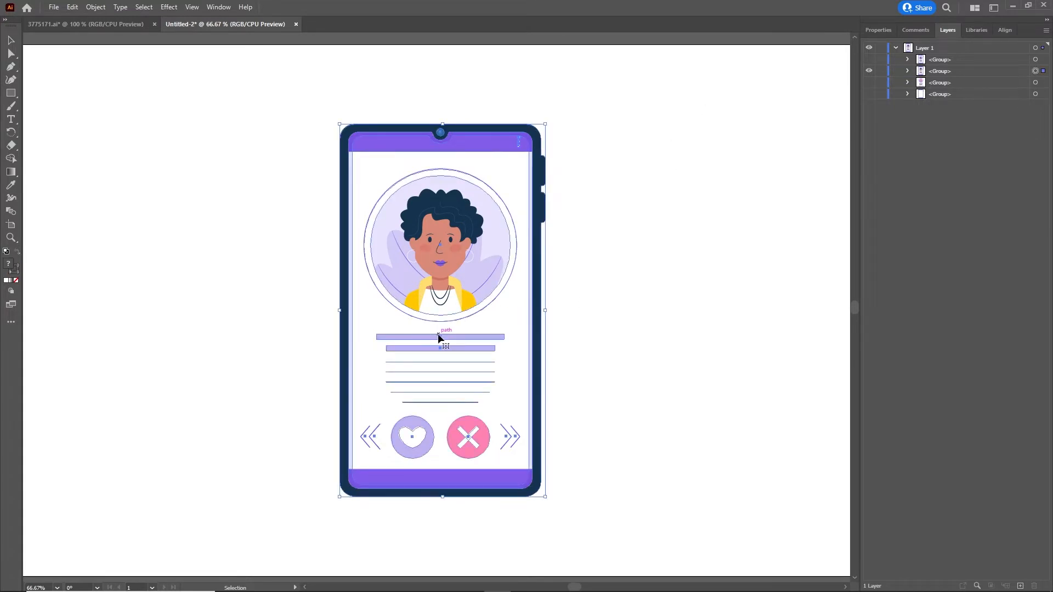
{"action": "right_click", "coordinate": [439, 334]}
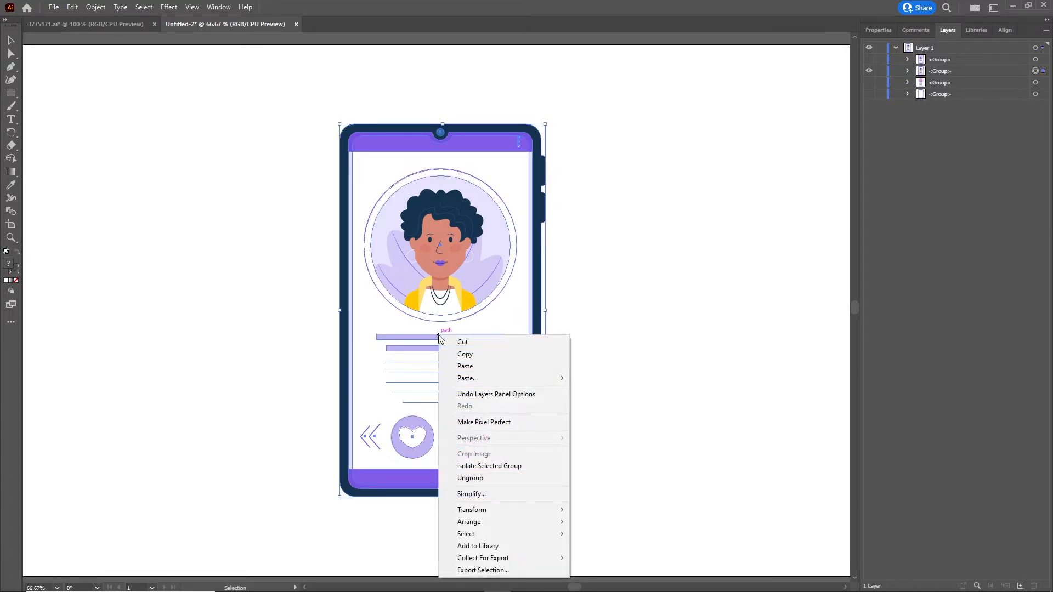
{"action": "left_click", "coordinate": [481, 478]}
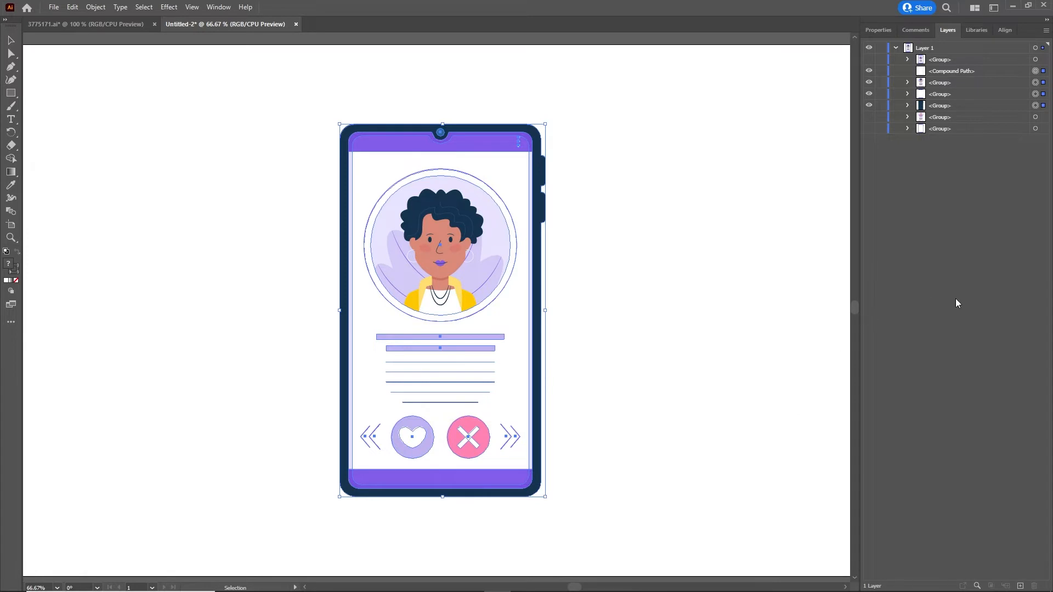
Identify the curly-haired person's compound path by toggling its visibility, and delete it.
{"action": "left_click", "coordinate": [943, 71]}
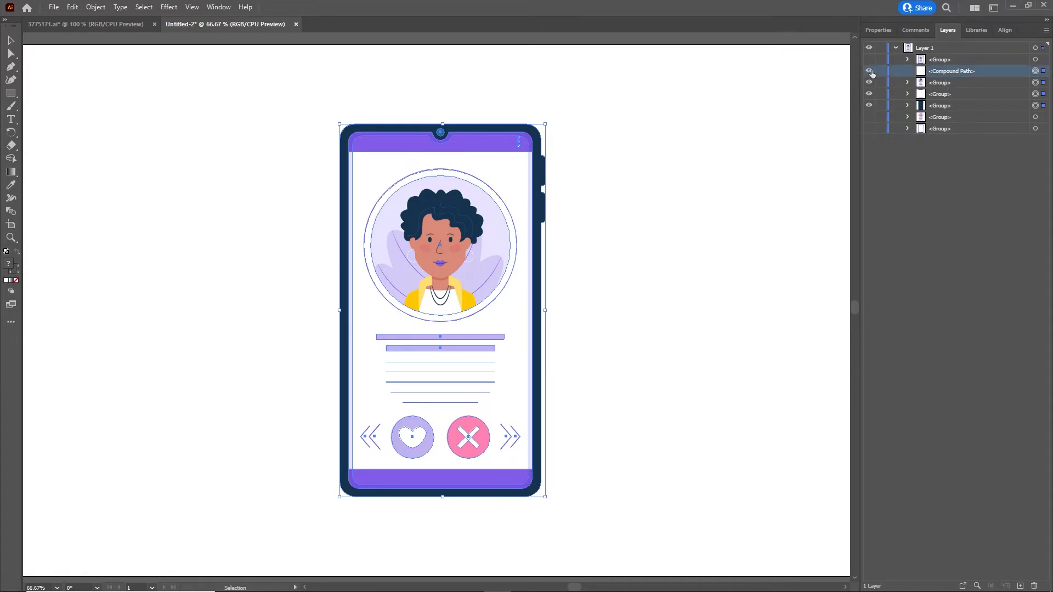
{"action": "left_click", "coordinate": [870, 71]}
{"action": "left_click", "coordinate": [870, 71]}
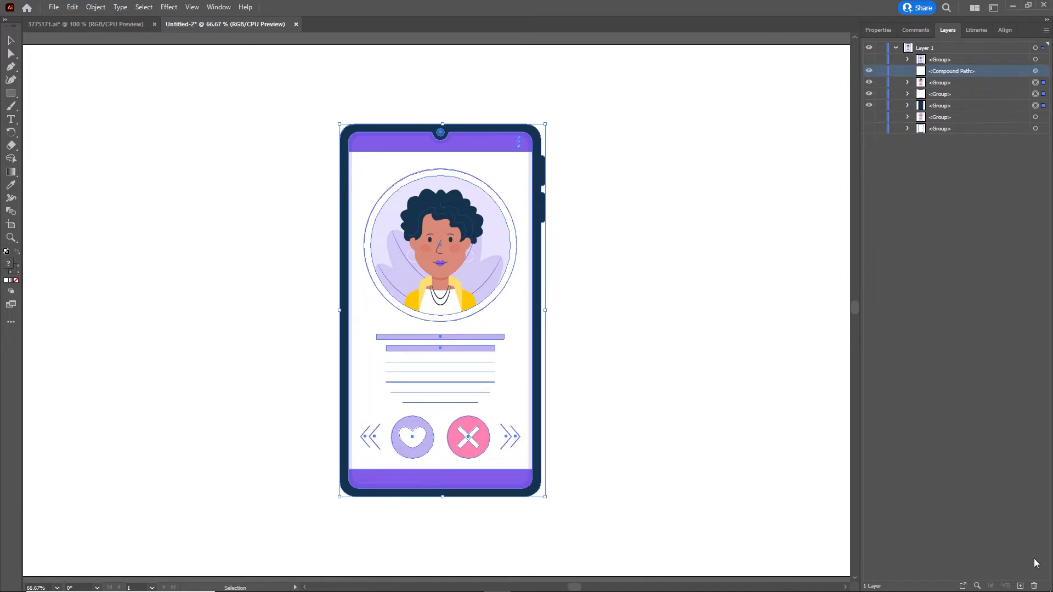
{"action": "left_click", "coordinate": [1035, 585]}
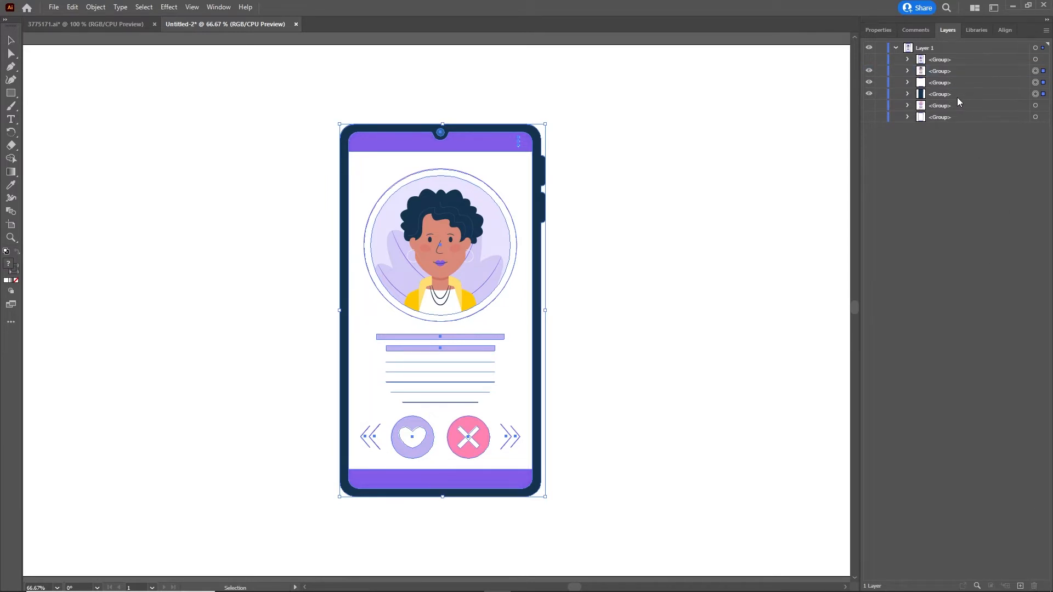
Check the curly-haired person's dark phone frame group by toggling its visibility, and delete it.
{"action": "left_click", "coordinate": [939, 94]}
{"action": "left_click", "coordinate": [867, 93]}
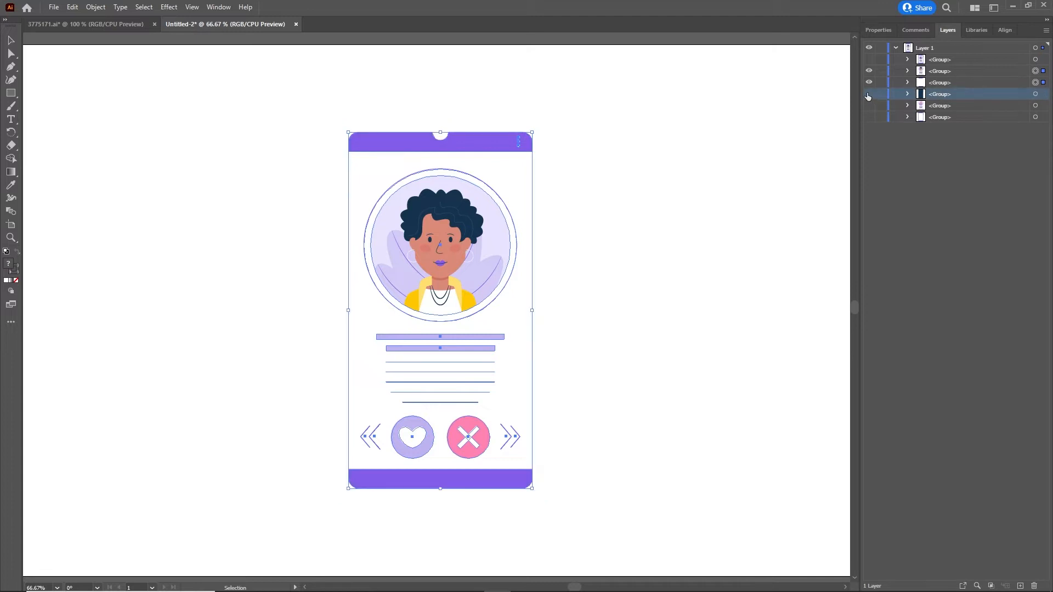
{"action": "left_click", "coordinate": [867, 92]}
{"action": "left_click", "coordinate": [1035, 585]}
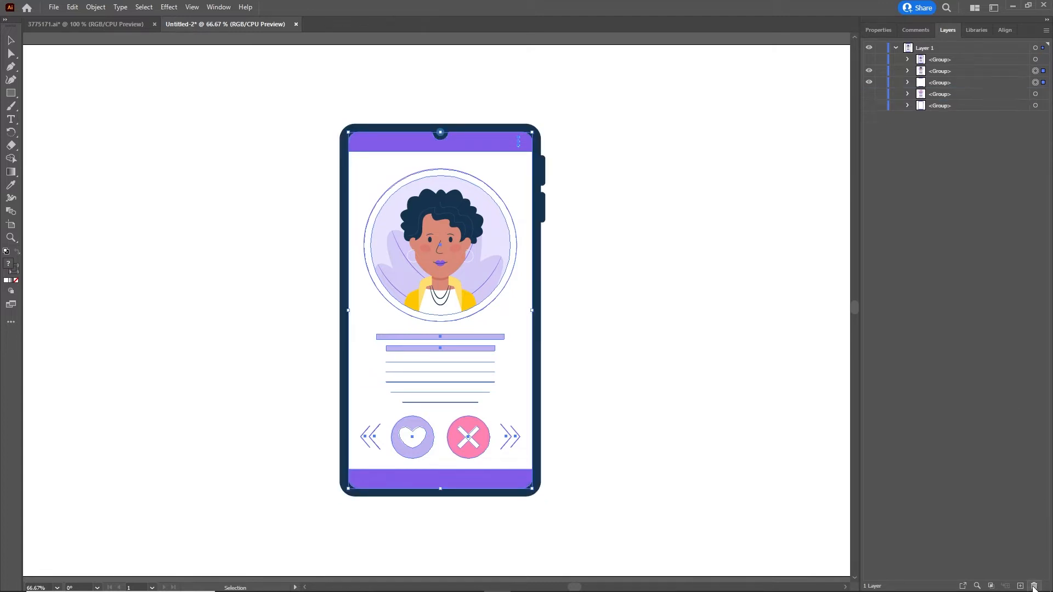
Delete the curly-haired person's screen group with the purple bars, leaving only the profile content group.
{"action": "left_click", "coordinate": [934, 86]}
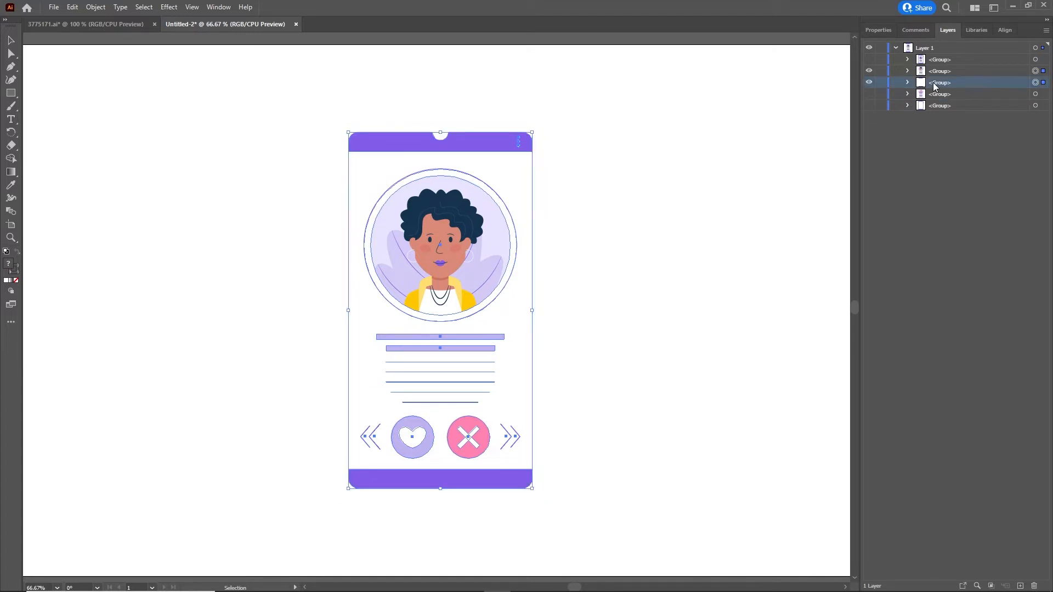
{"action": "left_click", "coordinate": [868, 82]}
{"action": "left_click", "coordinate": [868, 82]}
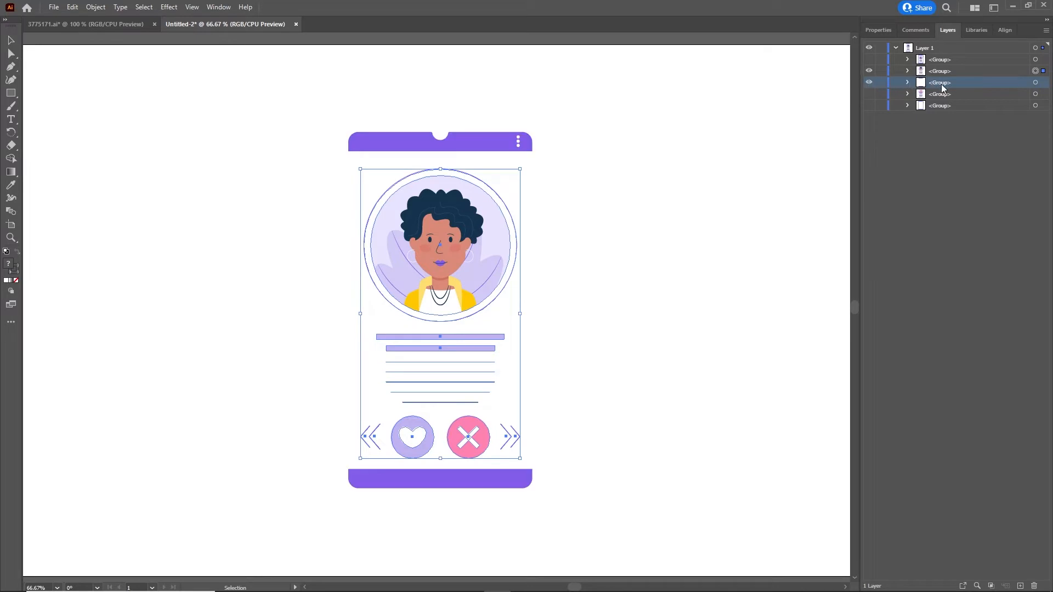
{"action": "left_click", "coordinate": [940, 96]}
{"action": "left_click", "coordinate": [936, 86]}
{"action": "left_click", "coordinate": [1034, 585]}
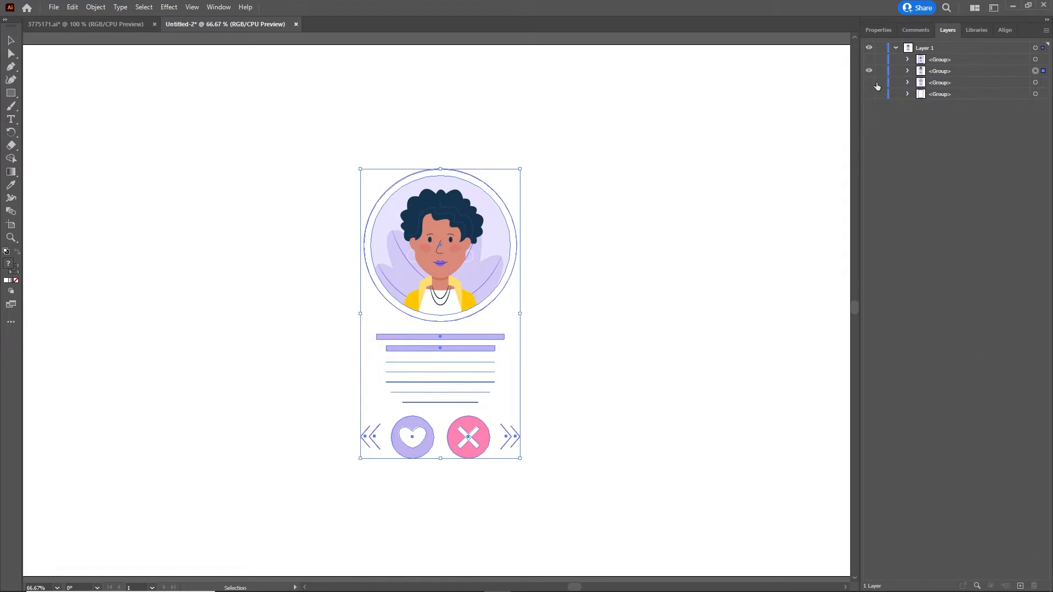
Show the shared empty phone behind the profiles, and hide the curly-haired and pink-haired profile content groups.
{"action": "left_click", "coordinate": [869, 94]}
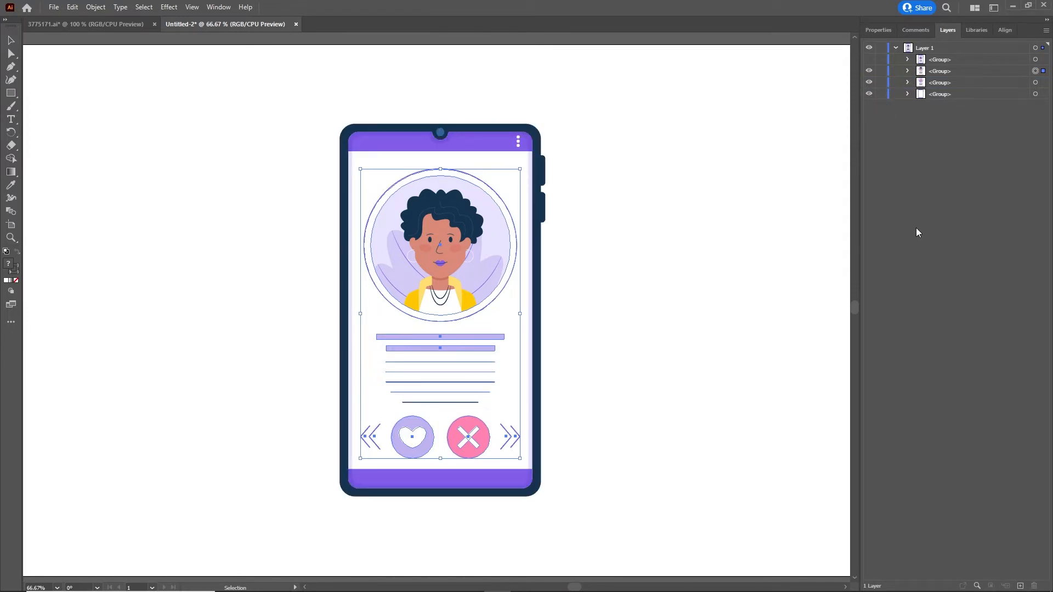
{"action": "left_click", "coordinate": [809, 230]}
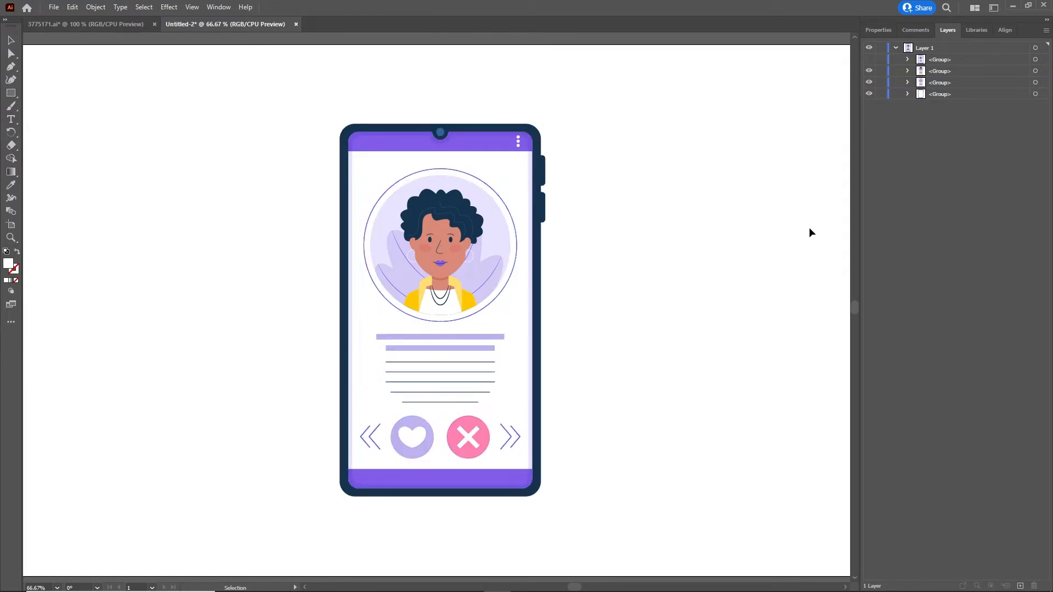
{"action": "left_click", "coordinate": [869, 71]}
{"action": "left_click", "coordinate": [869, 82]}
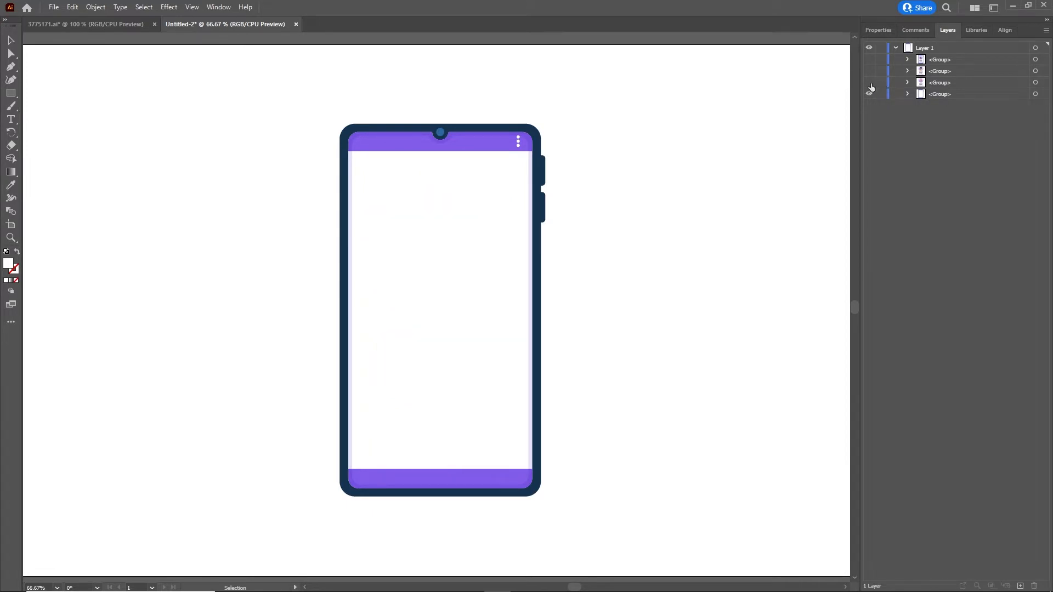
Hide the shared empty phone and the other profiles, and show only the capped man's phone group.
{"action": "left_click", "coordinate": [870, 84]}
{"action": "left_click", "coordinate": [868, 82]}
{"action": "left_click", "coordinate": [868, 71]}
{"action": "left_click", "coordinate": [869, 72]}
{"action": "left_click", "coordinate": [868, 95]}
{"action": "left_click", "coordinate": [870, 59]}
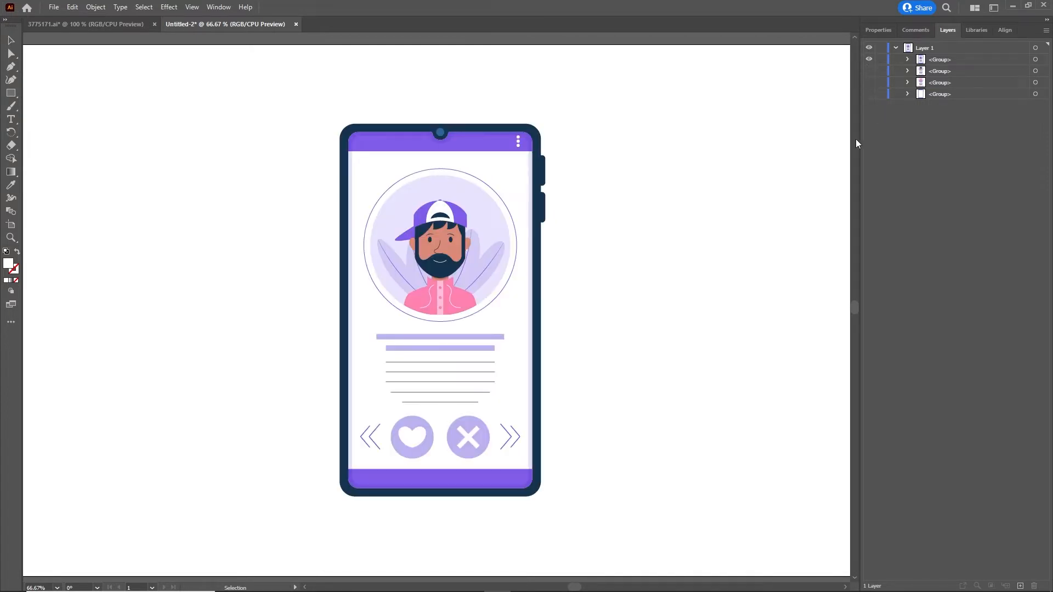
Ungroup the capped man's phone, and delete its purple-bar screen group, dark frame group and compound path, keeping only the profile content group.
{"action": "left_click", "coordinate": [451, 335]}
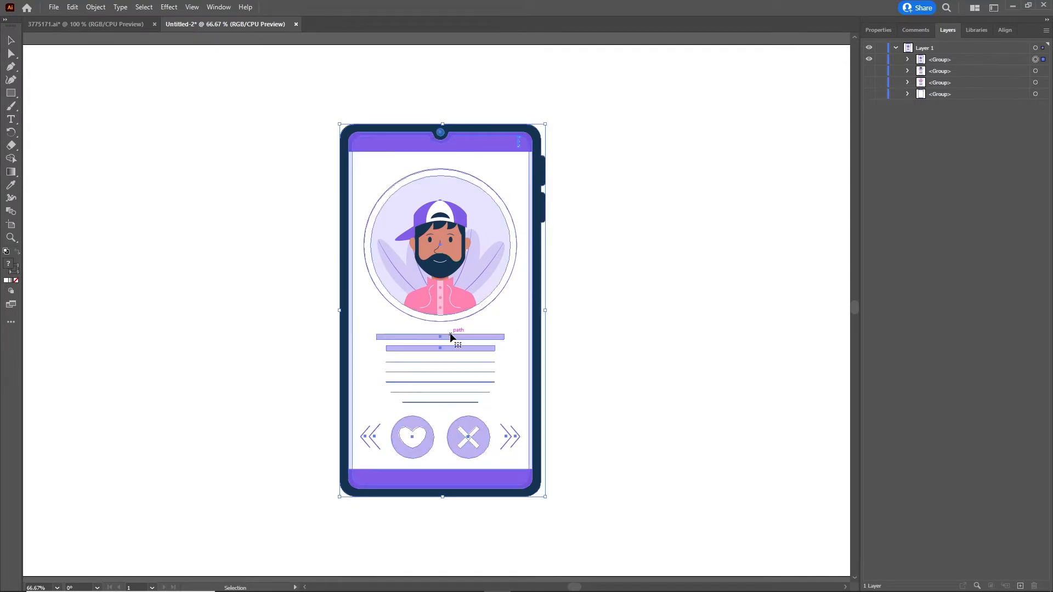
{"action": "right_click", "coordinate": [450, 335]}
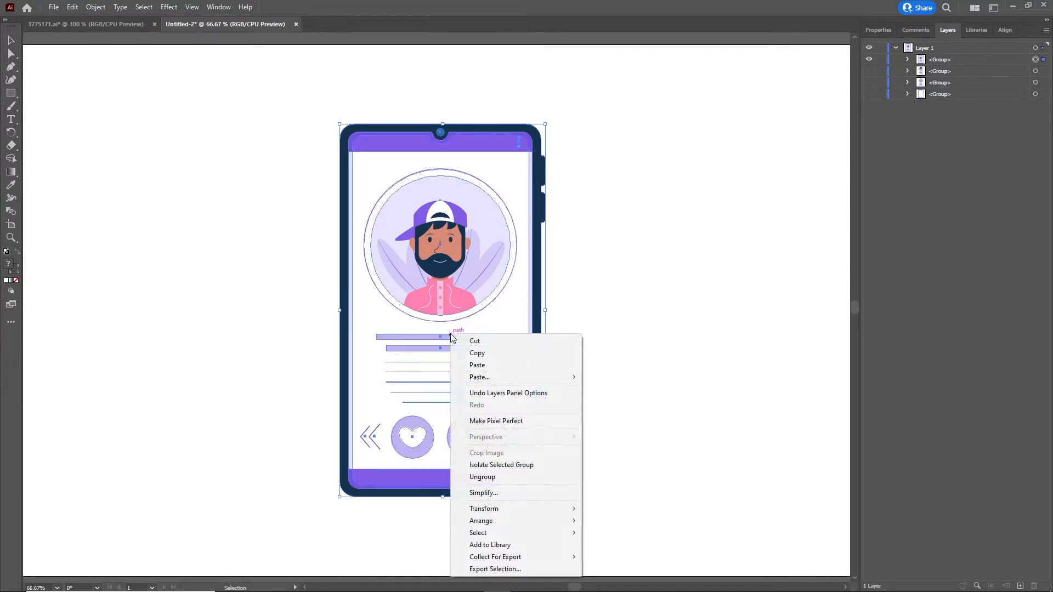
{"action": "left_click", "coordinate": [484, 478]}
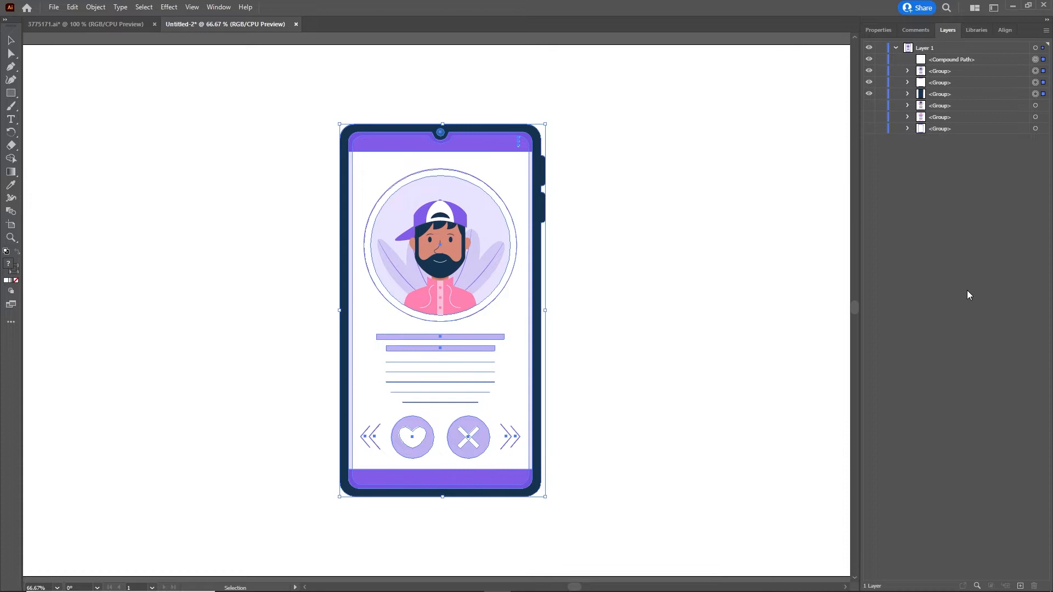
{"action": "left_click", "coordinate": [938, 95]}
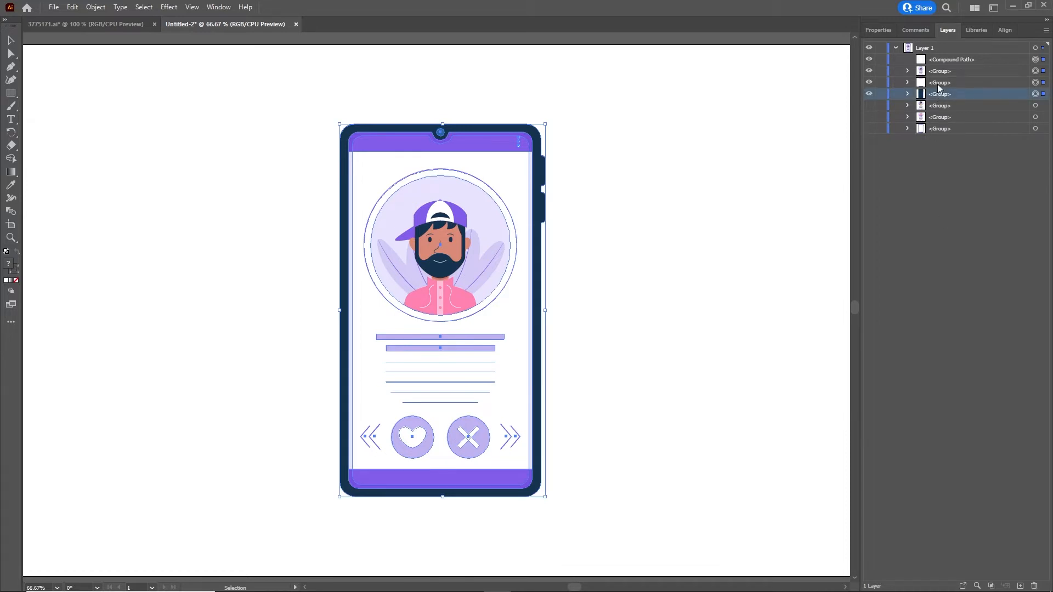
{"action": "left_click", "coordinate": [938, 84], "text": "shift"}
{"action": "key", "text": "Delete"}
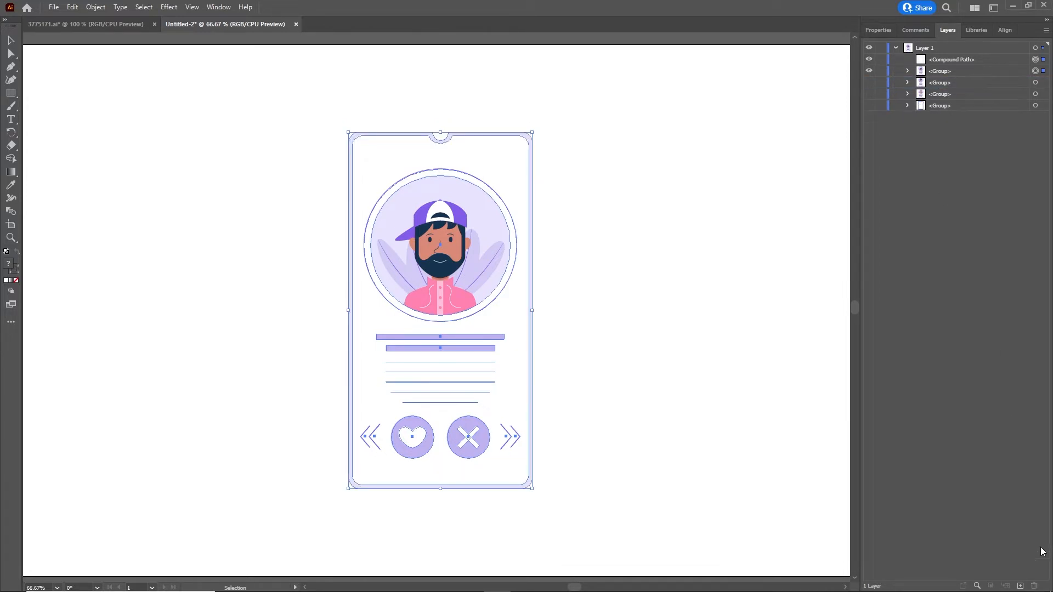
{"action": "left_click", "coordinate": [943, 60]}
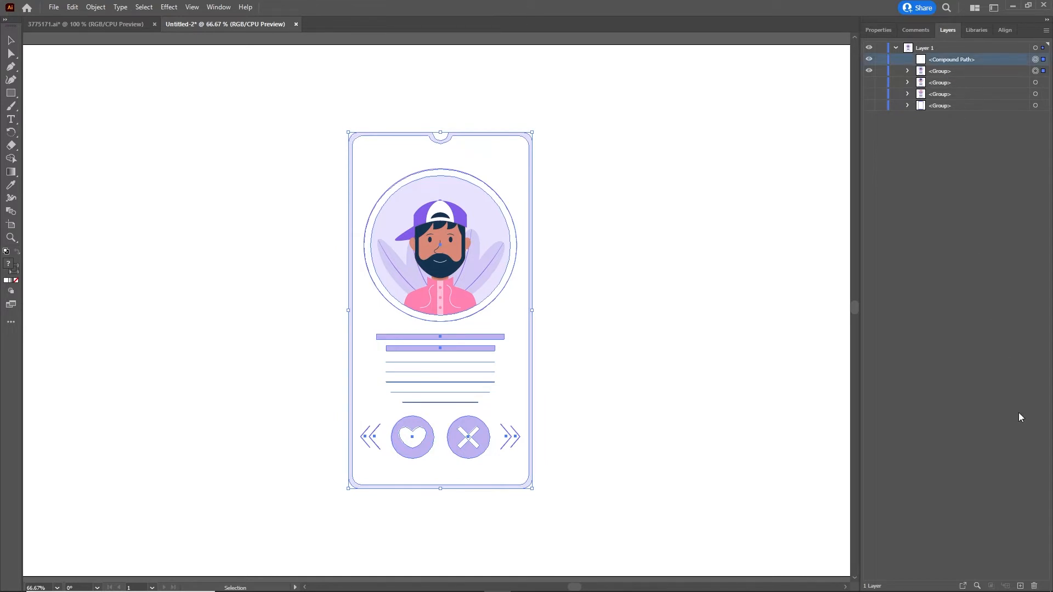
{"action": "left_click", "coordinate": [1035, 585]}
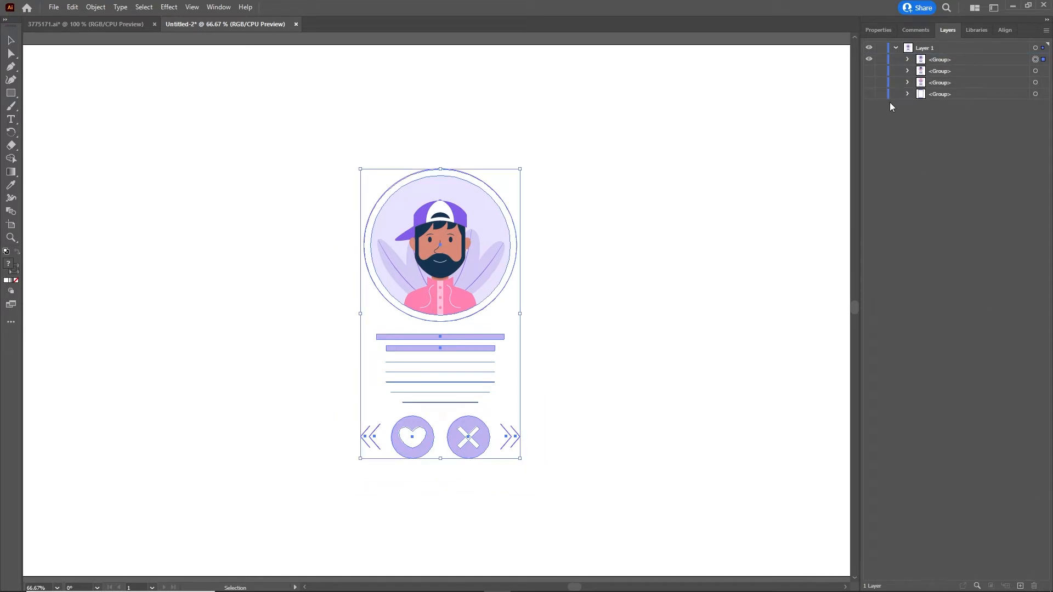
Show the shared empty phone and the other two profile content groups again, and collapse Layer 1.
{"action": "left_click", "coordinate": [869, 95]}
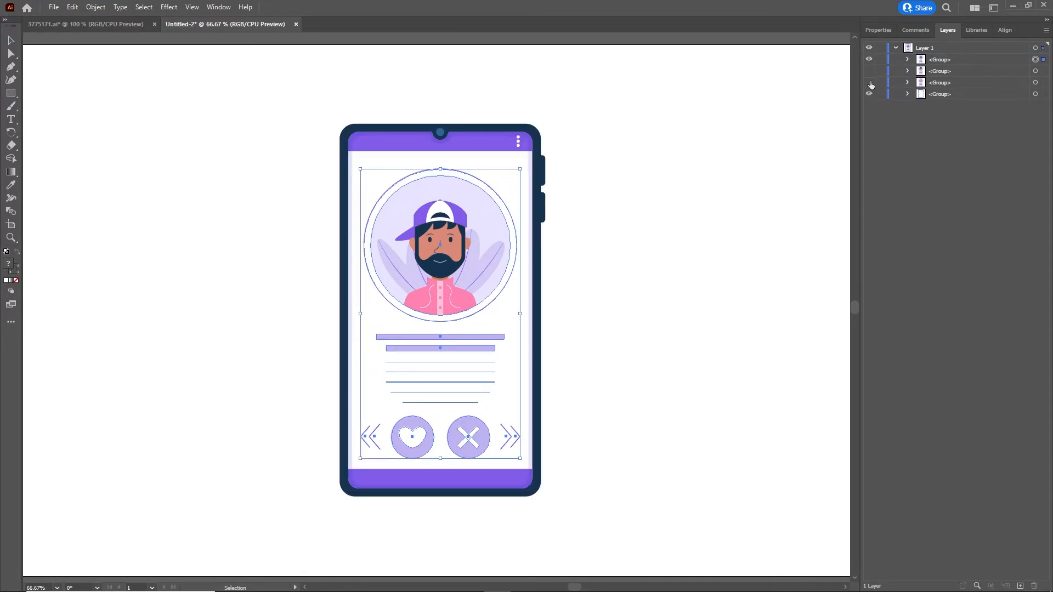
{"action": "left_click", "coordinate": [868, 71]}
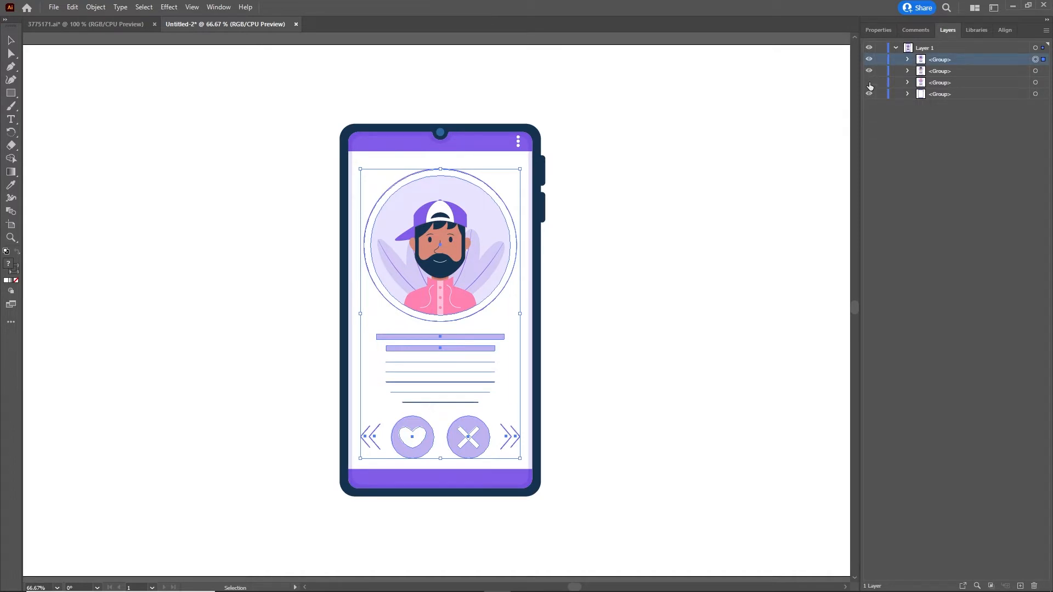
{"action": "left_click", "coordinate": [869, 82]}
{"action": "left_click", "coordinate": [896, 49]}
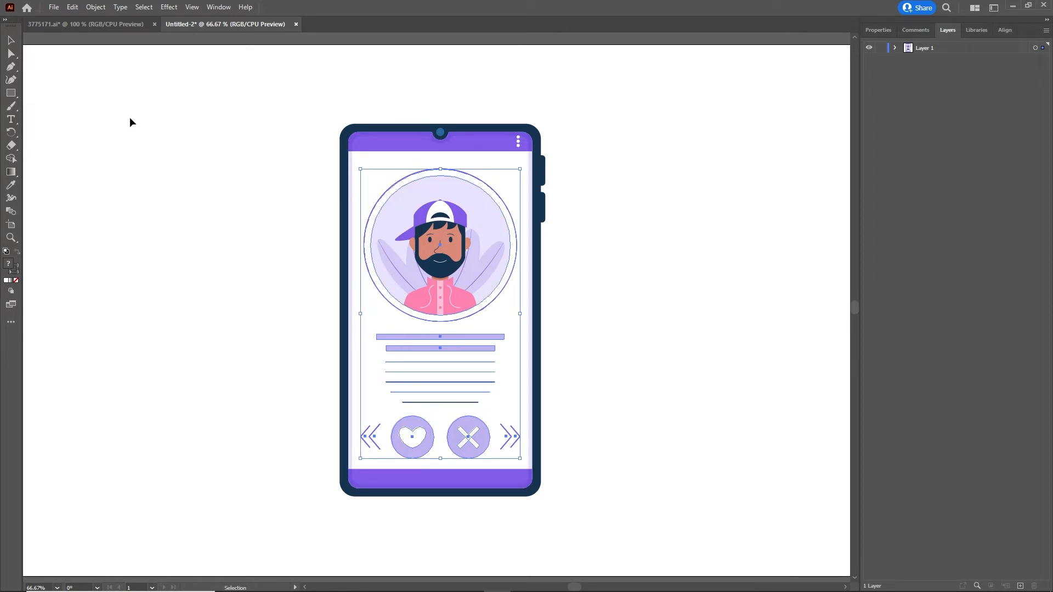
Examine the pink and purple heart and cross buttons up close in the original 3775171.ai artwork.
{"action": "left_click", "coordinate": [108, 27]}
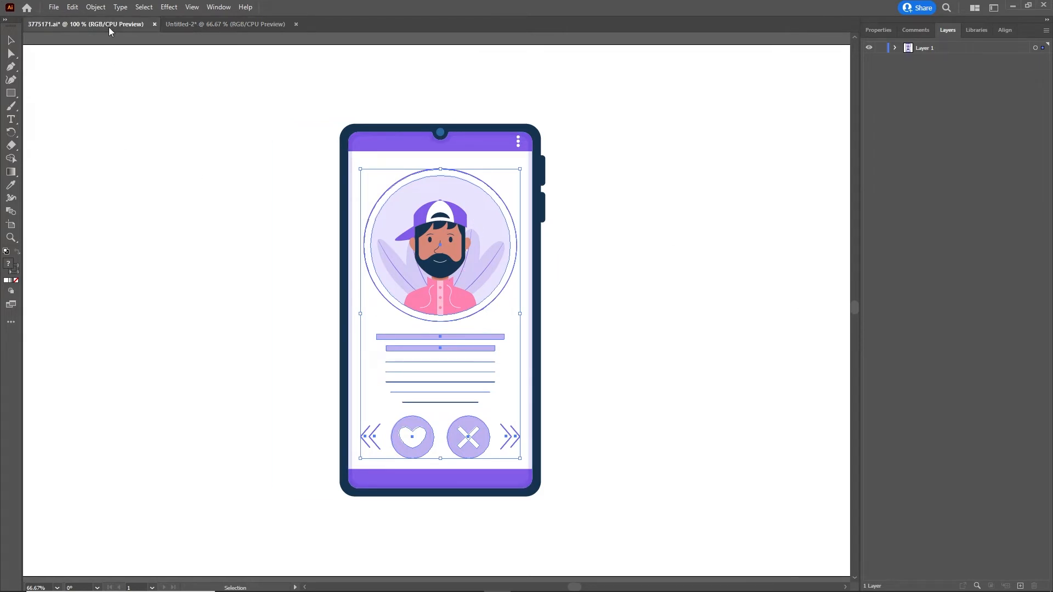
{"action": "left_click", "coordinate": [646, 319]}
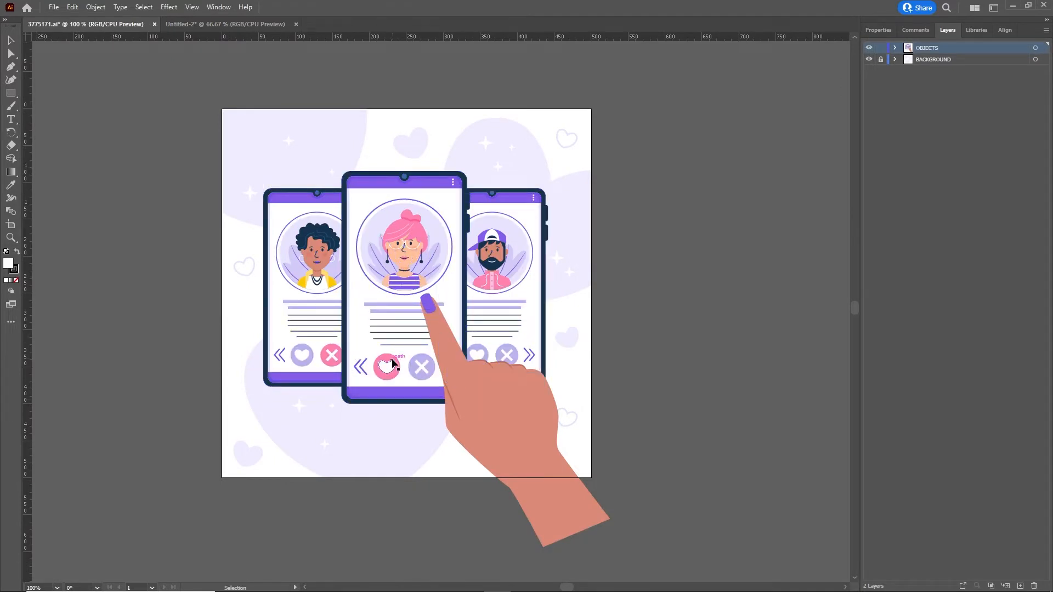
{"action": "scroll", "coordinate": [400, 372], "scroll_direction": "left", "scroll_amount": 1}
{"action": "scroll", "coordinate": [403, 375], "scroll_direction": "up", "scroll_amount": 2}
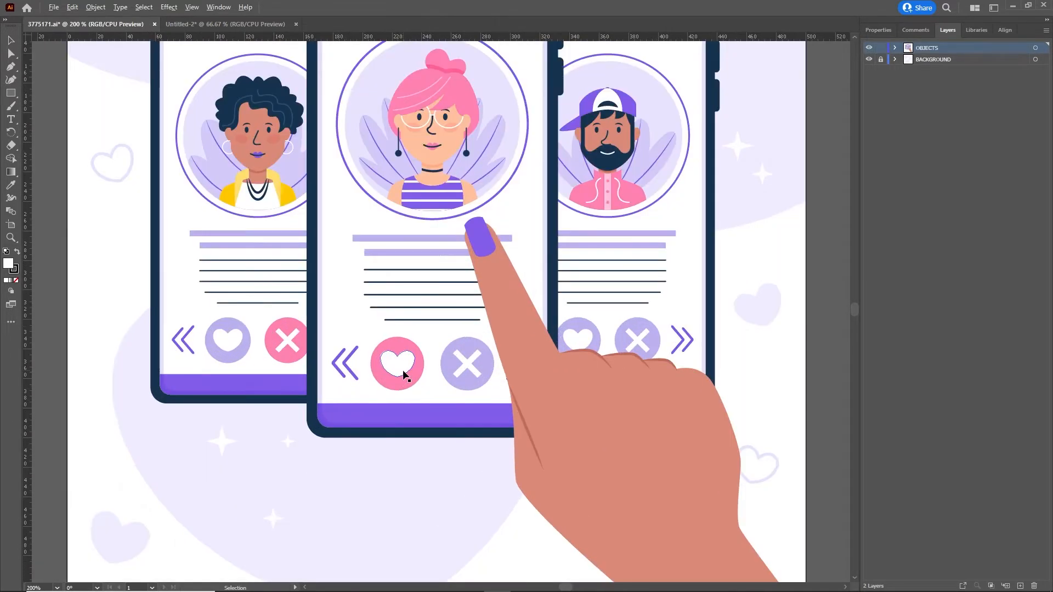
Return to the Untitled-2 document, and hide the capped man's and curly-haired profile content groups to expose the pink-haired profile.
{"action": "left_click", "coordinate": [241, 24]}
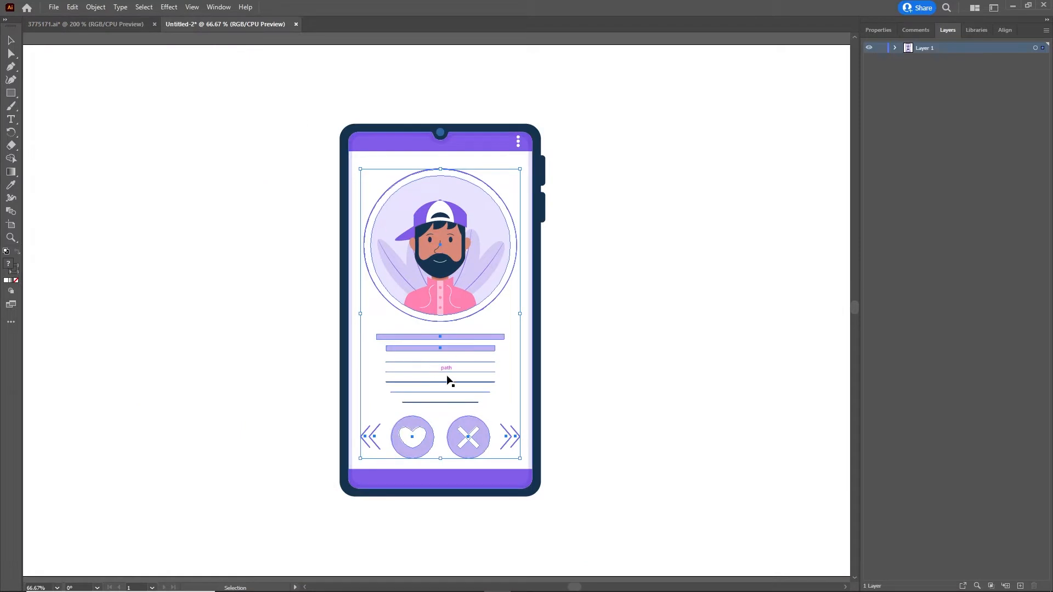
{"action": "left_click", "coordinate": [894, 49]}
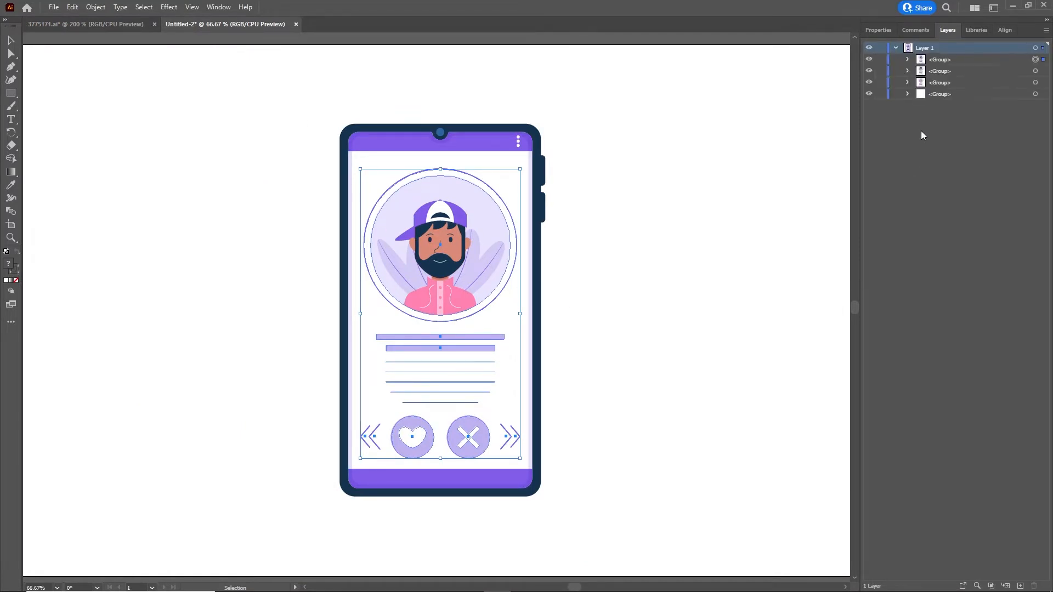
{"action": "left_click", "coordinate": [868, 60]}
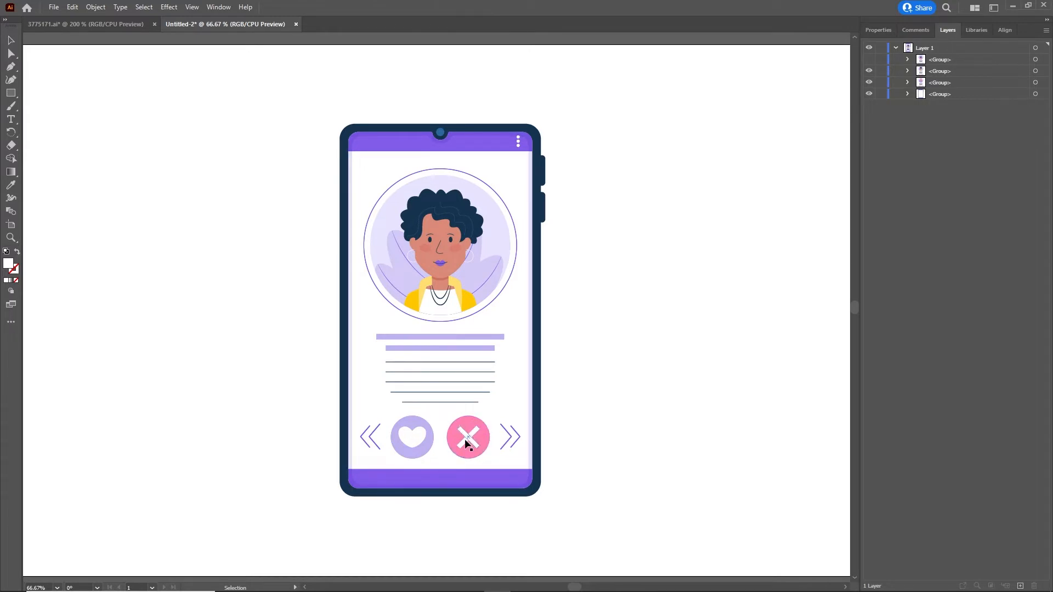
{"action": "left_click", "coordinate": [868, 71]}
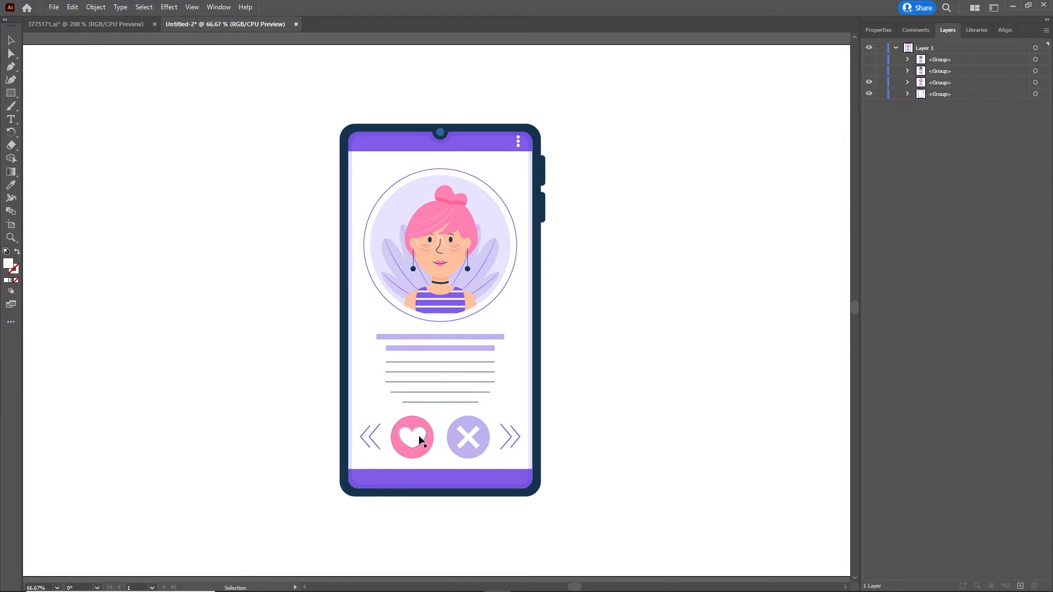
Isolate the pink-haired profile's button group, and copy the cross button circle's fill colour code beb2f0.
{"action": "scroll", "coordinate": [479, 437], "scroll_direction": "up", "scroll_amount": 2}
{"action": "left_click", "coordinate": [478, 443]}
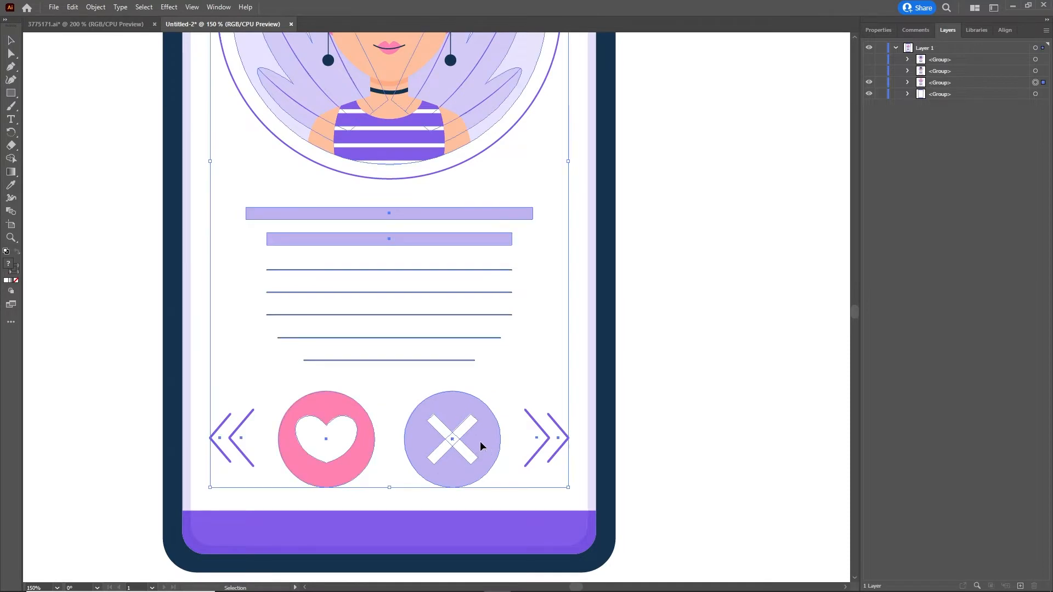
{"action": "double_click", "coordinate": [479, 440]}
{"action": "double_click", "coordinate": [481, 447]}
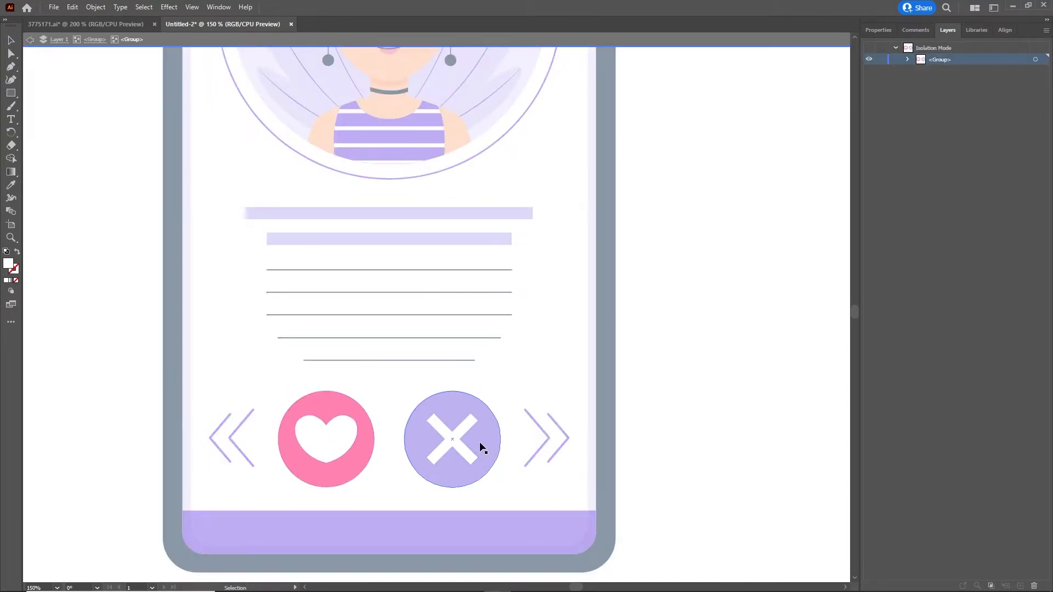
{"action": "left_click", "coordinate": [480, 443]}
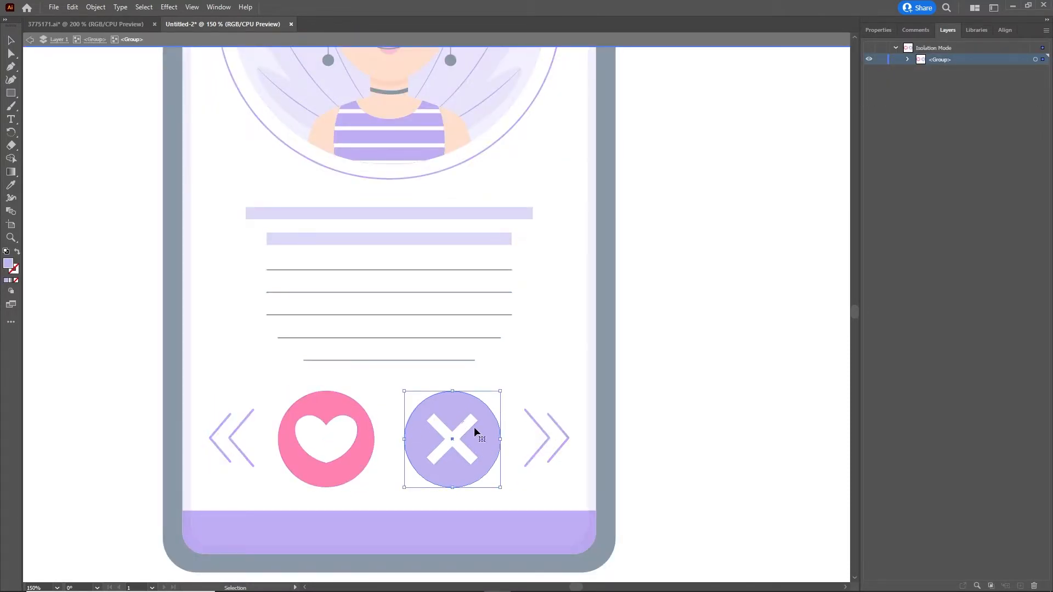
{"action": "double_click", "coordinate": [8, 264]}
{"action": "left_click_drag", "start_coordinate": [693, 376], "coordinate": [605, 376]}
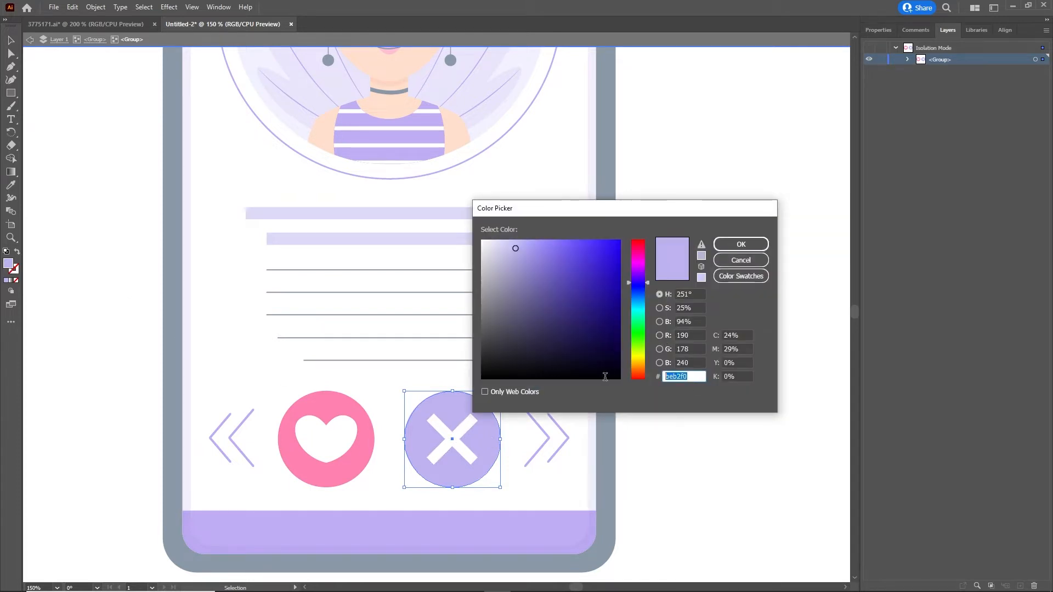
{"action": "left_click", "coordinate": [743, 244]}
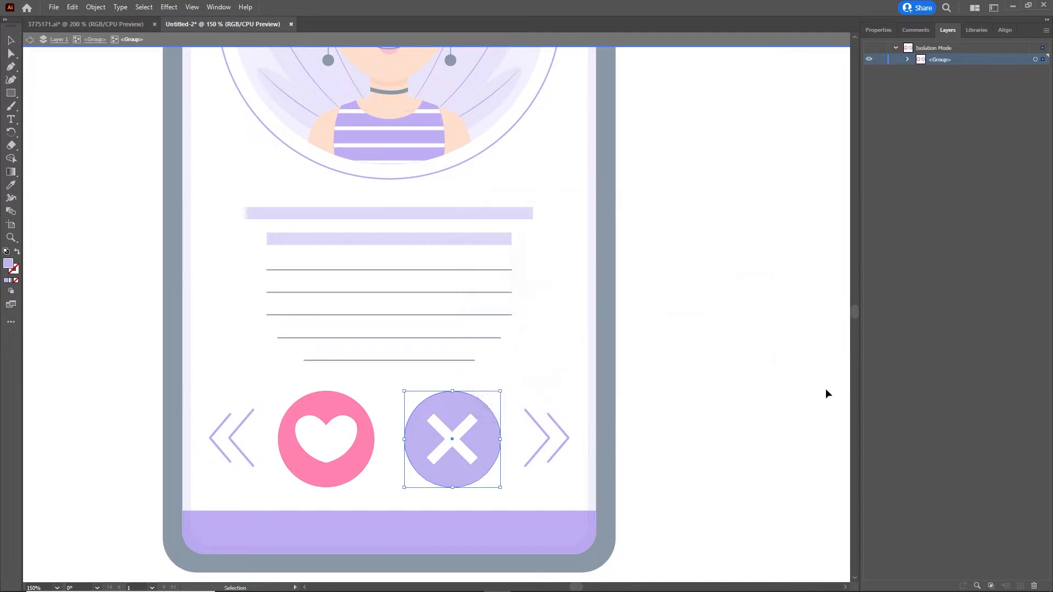
{"action": "double_click", "coordinate": [770, 261]}
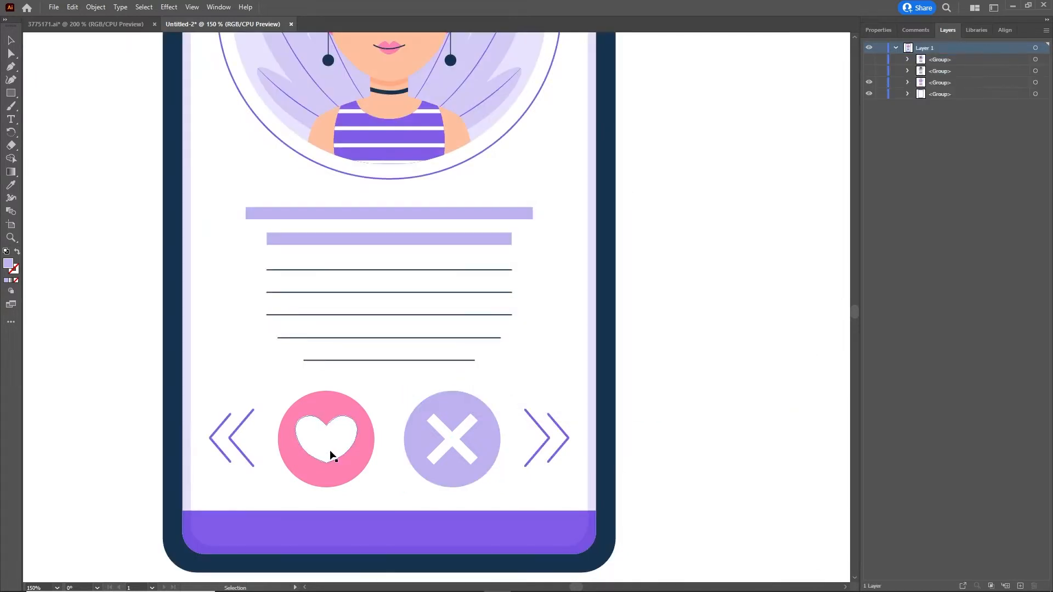
Set the fill of the pink-haired profile's heart button circle to beb2f0, and leave isolation mode.
{"action": "double_click", "coordinate": [330, 455]}
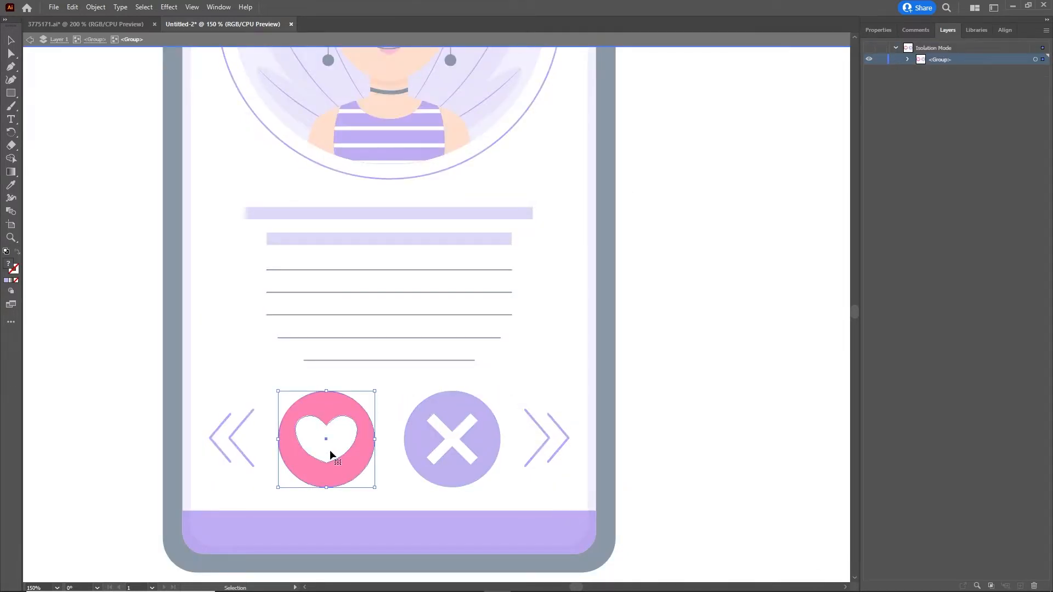
{"action": "double_click", "coordinate": [330, 455]}
{"action": "left_click", "coordinate": [317, 414]}
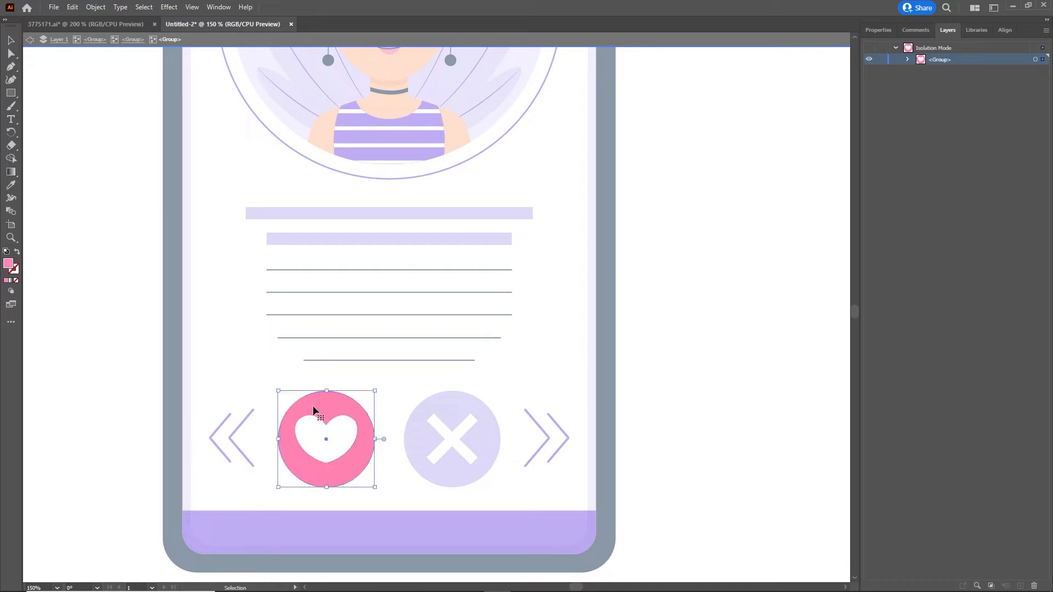
{"action": "double_click", "coordinate": [9, 266]}
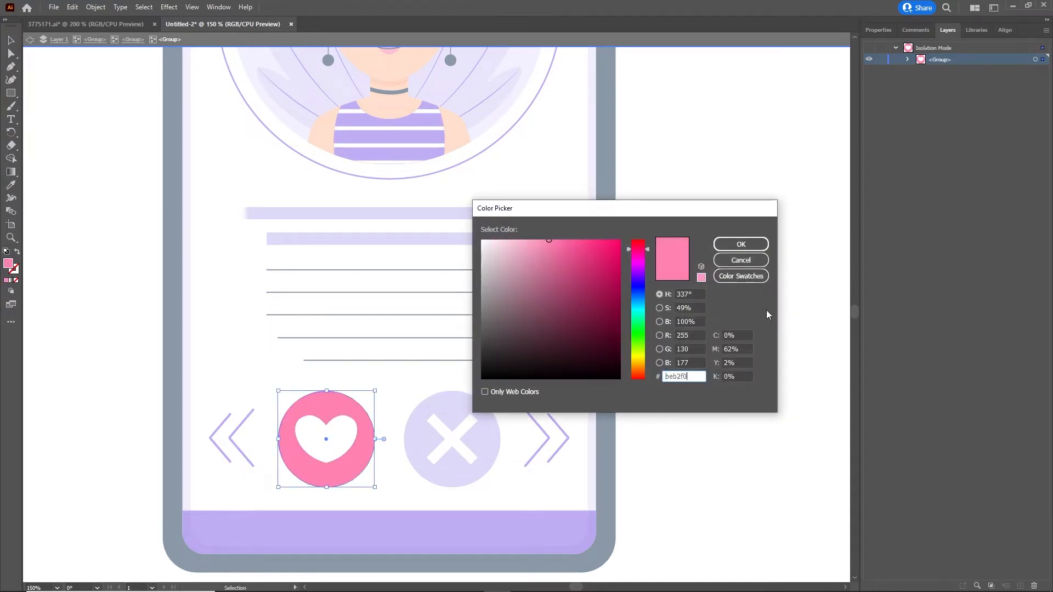
{"action": "left_click", "coordinate": [748, 244]}
{"action": "double_click", "coordinate": [742, 324]}
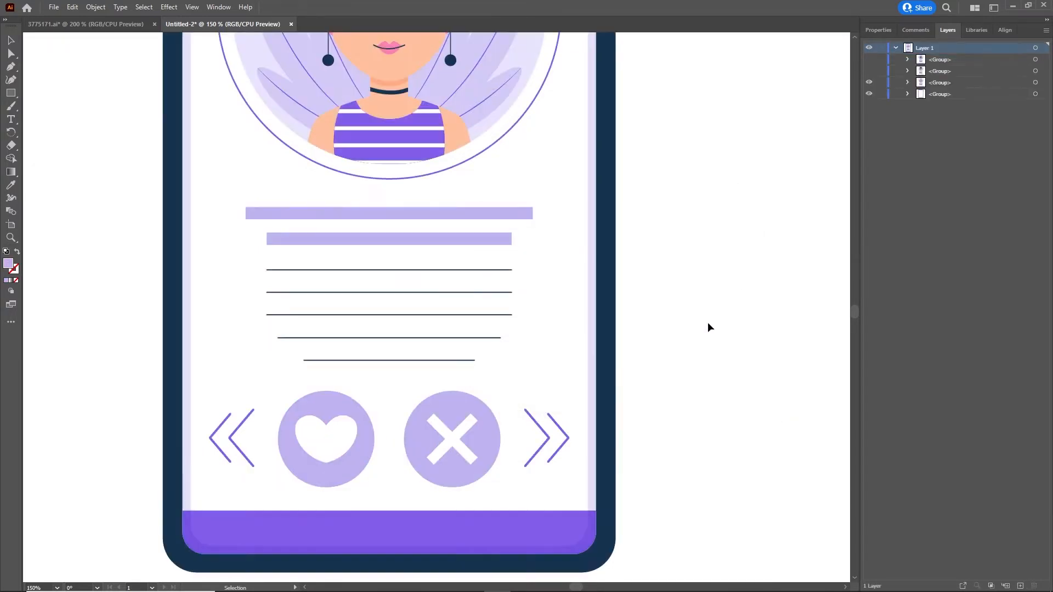
Show the curly-haired and capped man's profile content groups again over the shared phone.
{"action": "scroll", "coordinate": [570, 330], "scroll_direction": "down", "scroll_amount": 1}
{"action": "scroll", "coordinate": [574, 334], "scroll_direction": "down", "scroll_amount": 1}
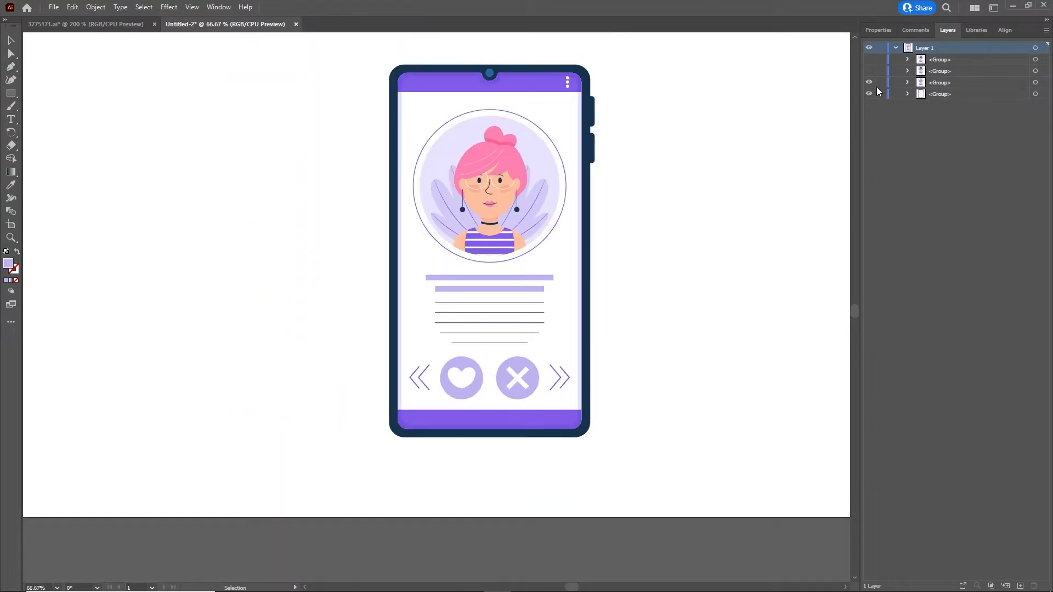
{"action": "left_click", "coordinate": [867, 72]}
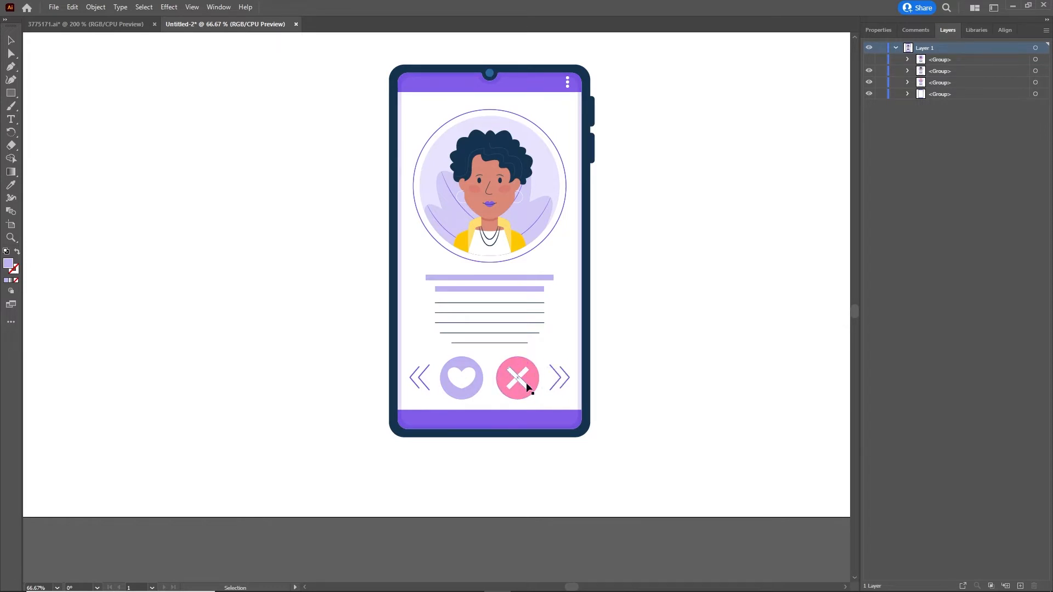
{"action": "left_click", "coordinate": [869, 65]}
Isolate the central phone's pink heart button through its nested groups in the original 3775171.ai artwork, and select it.
{"action": "left_click", "coordinate": [123, 24]}
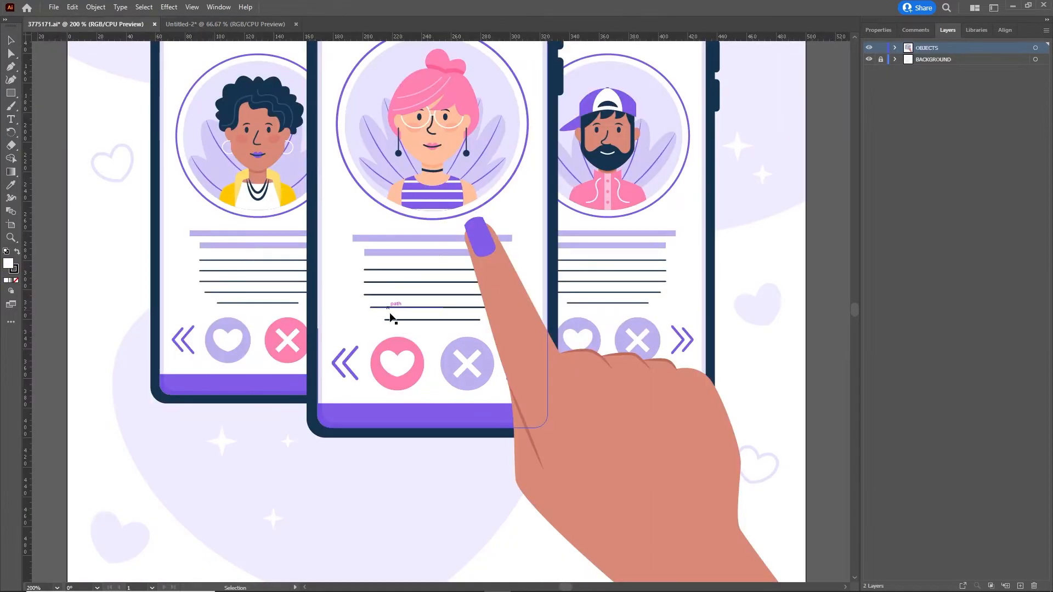
{"action": "double_click", "coordinate": [404, 356]}
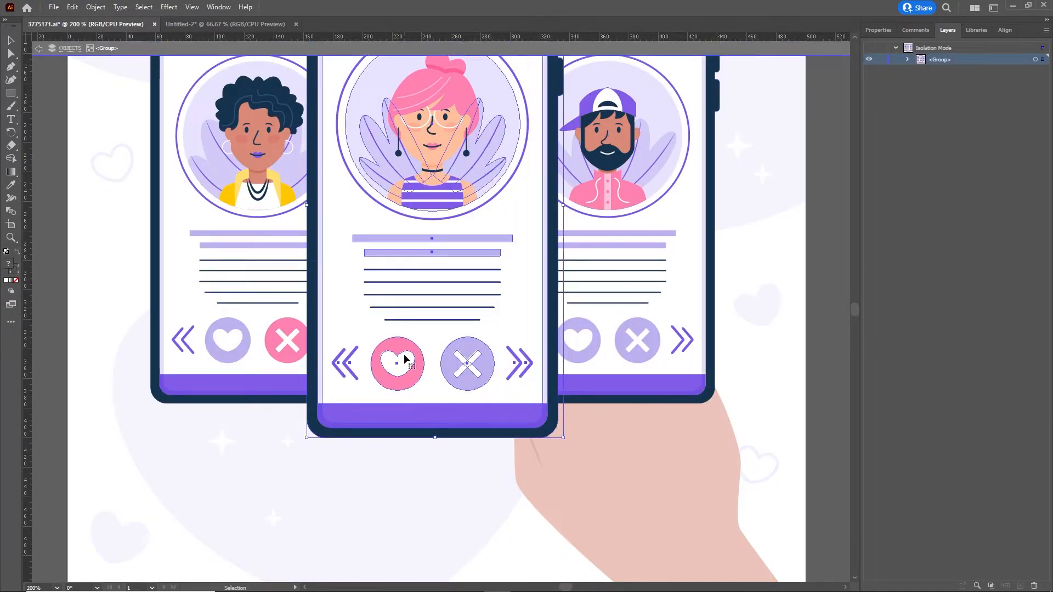
{"action": "double_click", "coordinate": [404, 353]}
{"action": "double_click", "coordinate": [395, 351]}
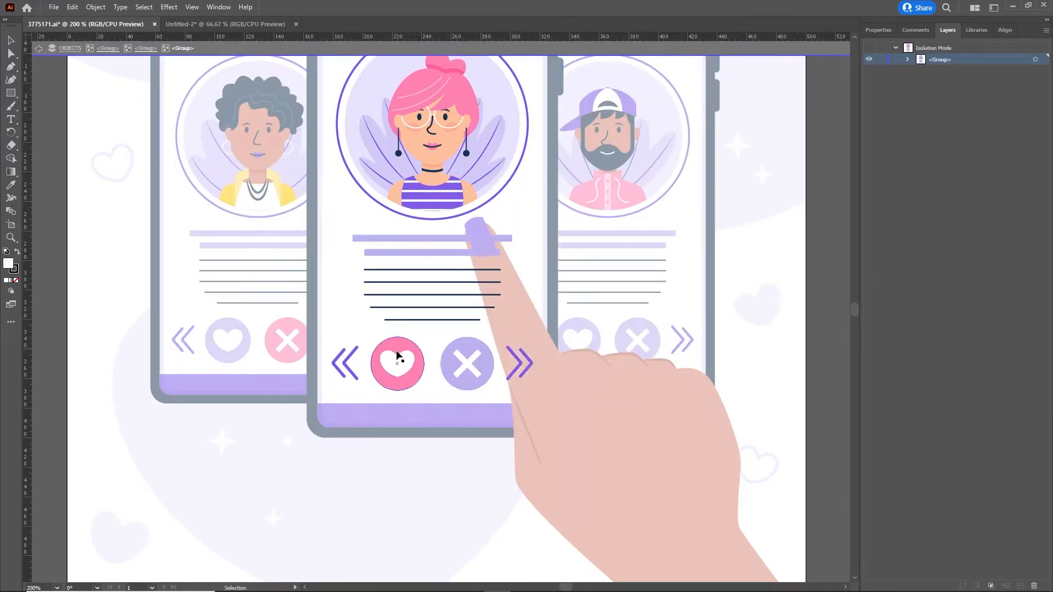
{"action": "left_click", "coordinate": [398, 356]}
{"action": "double_click", "coordinate": [398, 353]}
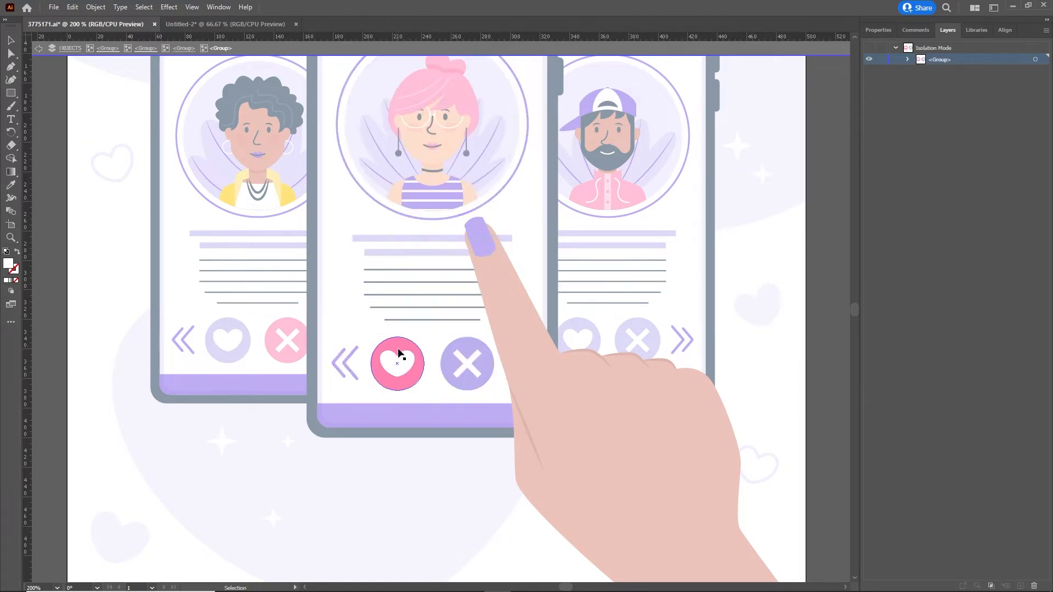
{"action": "left_click", "coordinate": [404, 365]}
Copy the pink heart button into the Untitled-2 document, and place it on the empty area left of the phone.
{"action": "left_click_drag", "start_coordinate": [406, 362], "coordinate": [393, 296]}
{"action": "key", "text": "ctrl+z"}
{"action": "left_click_drag", "start_coordinate": [406, 362], "coordinate": [378, 433]}
{"action": "left_click_drag", "start_coordinate": [310, 274], "coordinate": [198, 217]}
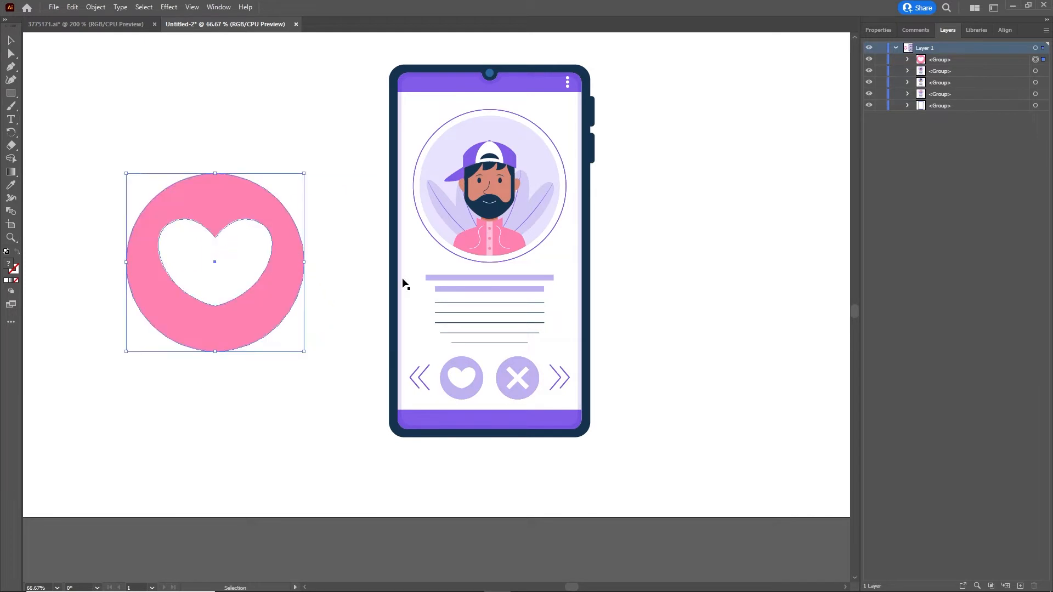
Release the contents of Layer 1 to separate layers as a sequence.
{"action": "scroll", "coordinate": [442, 282], "scroll_direction": "down", "scroll_amount": 2}
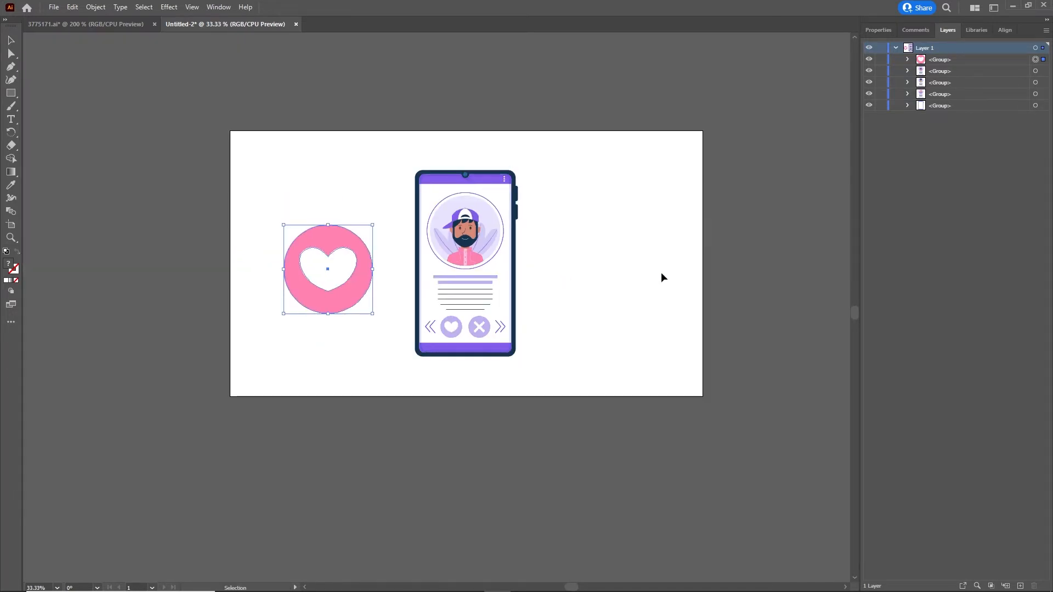
{"action": "left_click", "coordinate": [733, 310]}
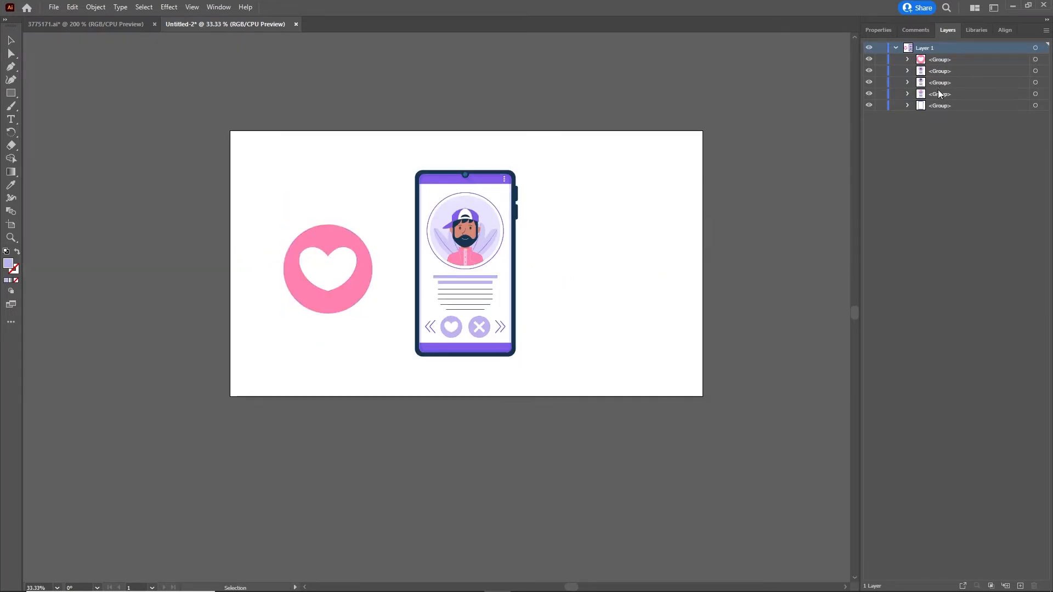
{"action": "left_click", "coordinate": [895, 48]}
{"action": "left_click", "coordinate": [923, 52]}
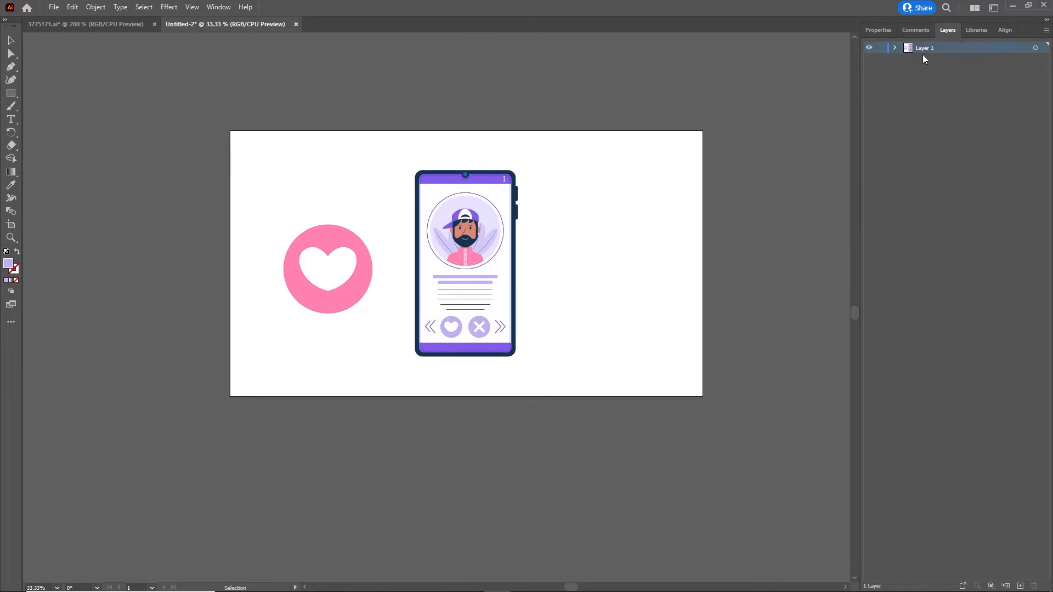
{"action": "left_click", "coordinate": [1047, 32]}
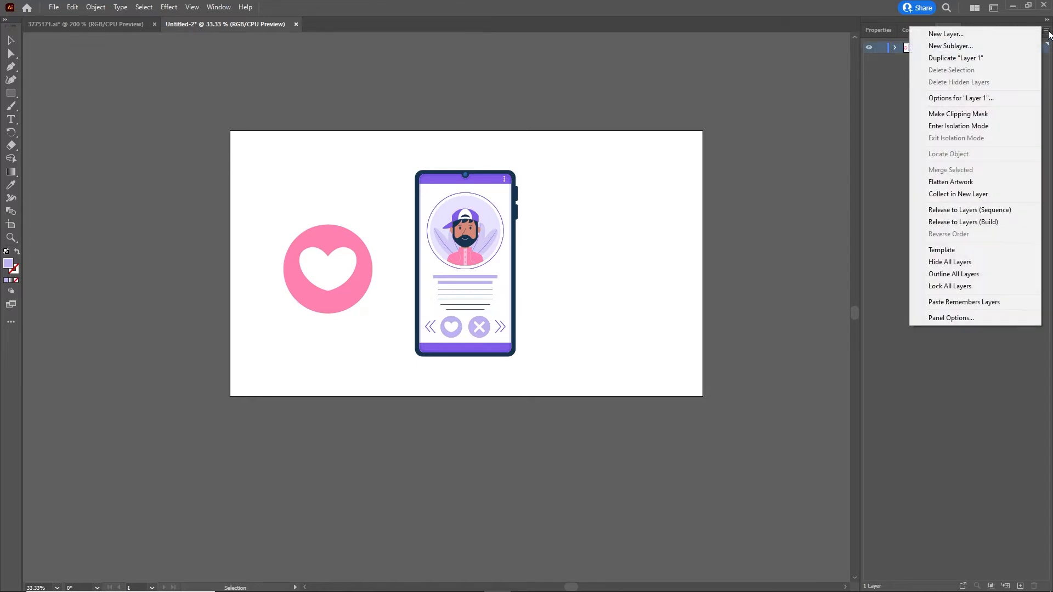
{"action": "left_click", "coordinate": [960, 213]}
Move all the released sublayers, Layer 2 through Layer 6, out of Layer 1 to the top level.
{"action": "left_click", "coordinate": [935, 60]}
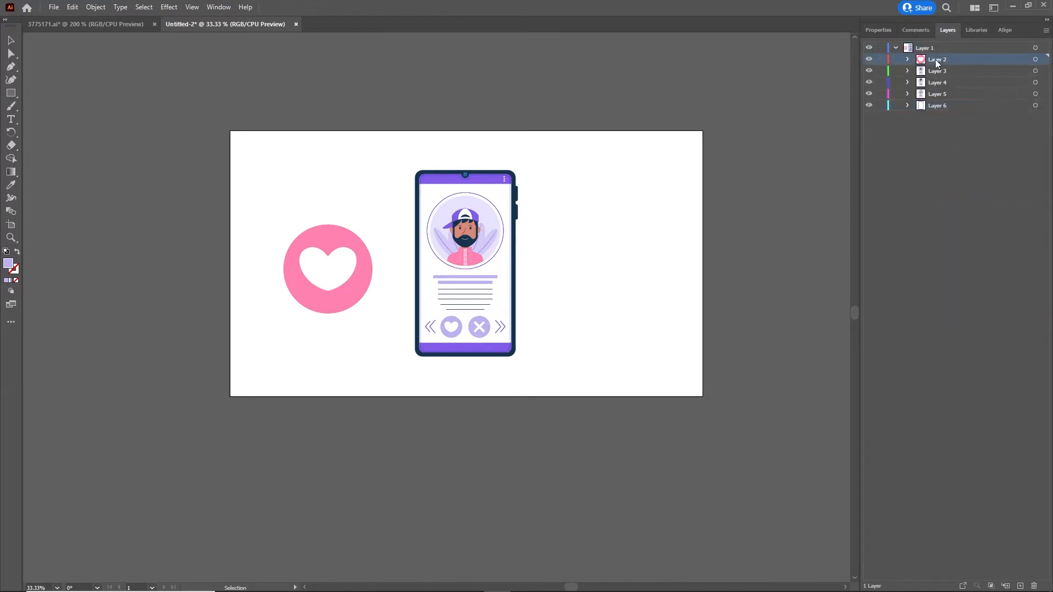
{"action": "left_click", "coordinate": [936, 104], "text": "shift"}
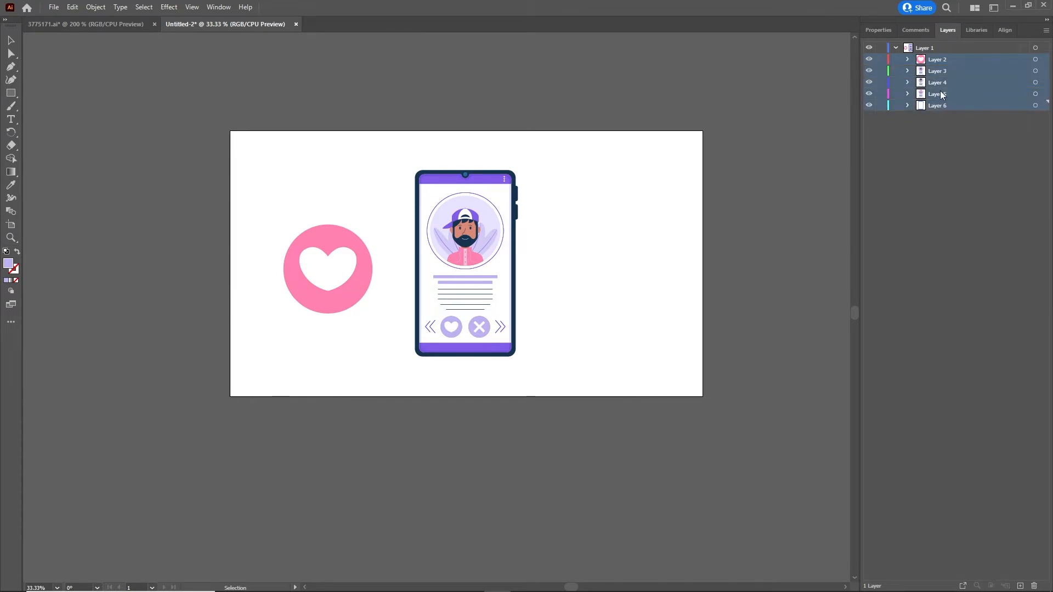
{"action": "left_click_drag", "start_coordinate": [940, 82], "coordinate": [928, 200]}
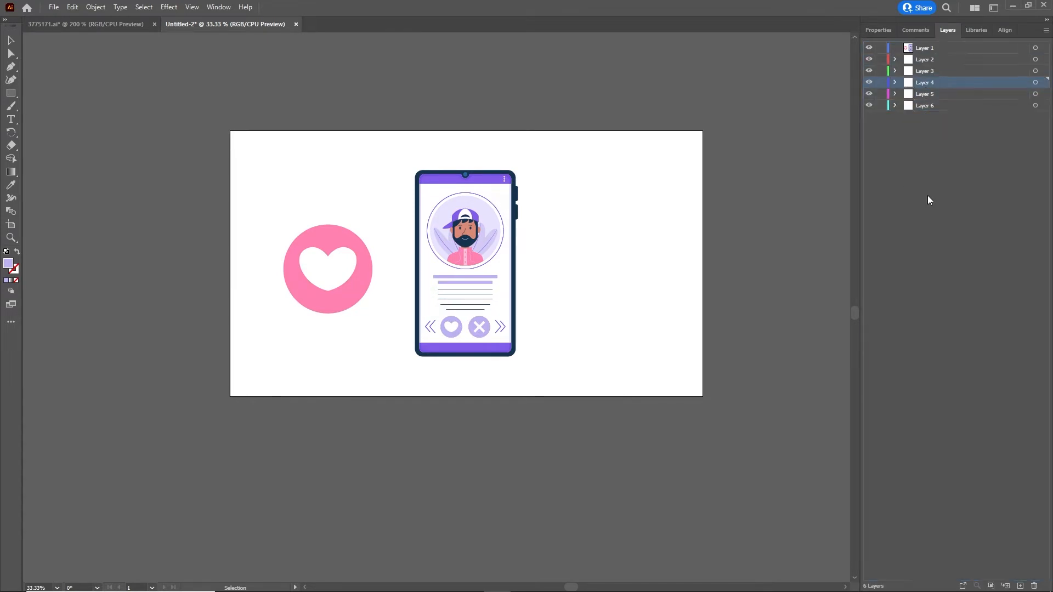
Delete the empty Layer 1, and save the artwork as swipe.ai.
{"action": "left_click", "coordinate": [928, 47]}
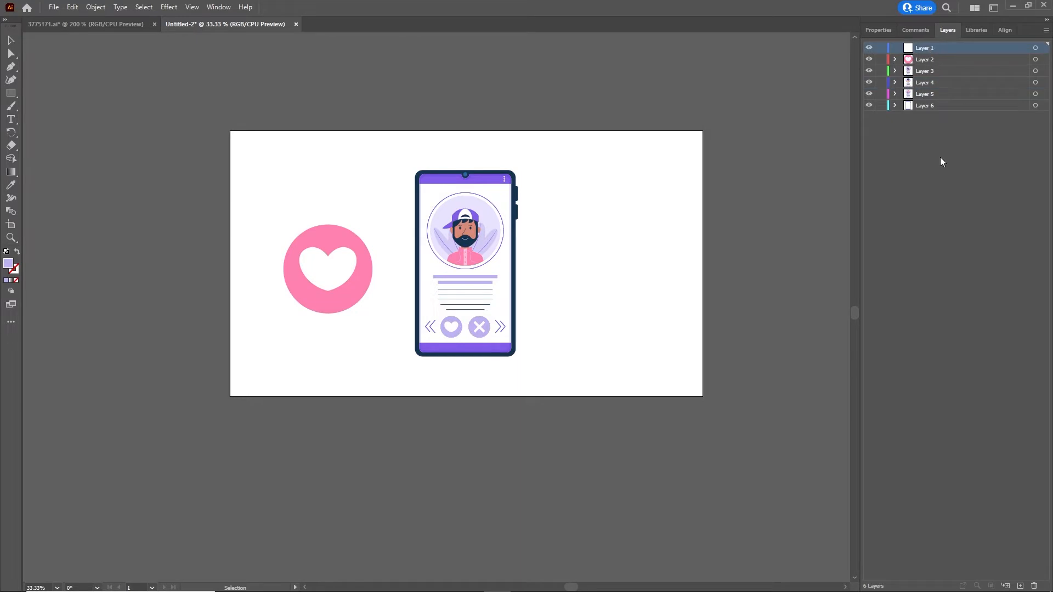
{"action": "left_click", "coordinate": [1038, 586]}
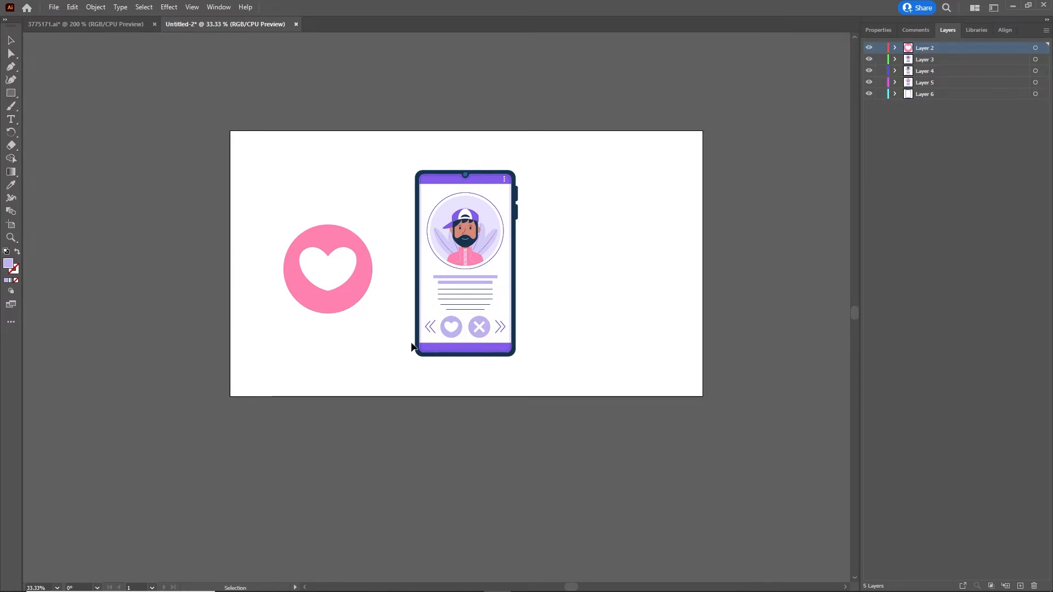
{"action": "key", "text": "a"}
{"action": "key", "text": "ctrl+s"}
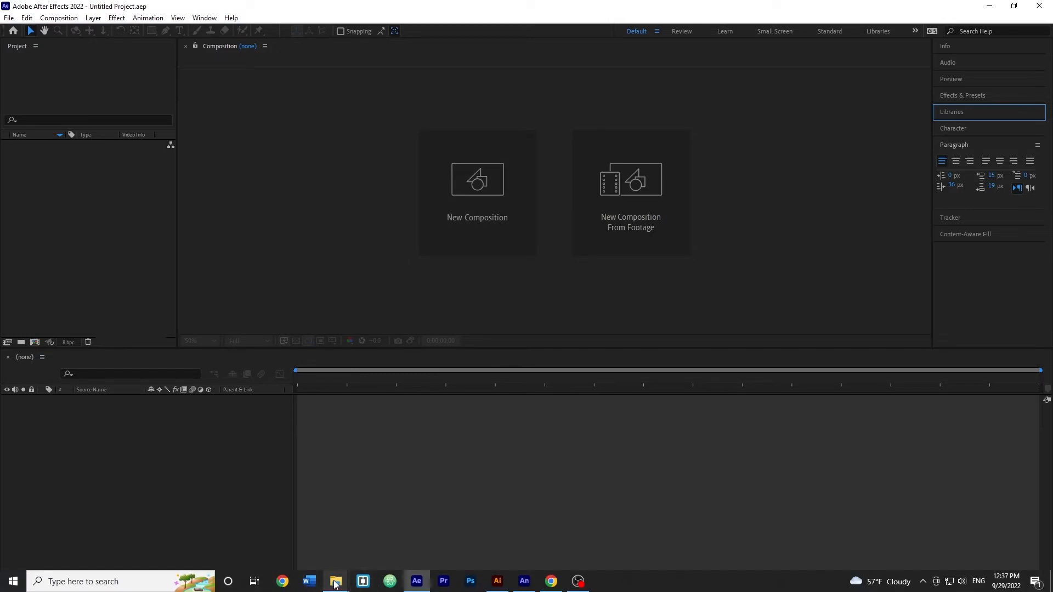
Switch to File Explorer, open the tutorial project's illustrator folder over After Effects, and select swipe.ai.
{"action": "mouse_move", "coordinate": [340, 582]}
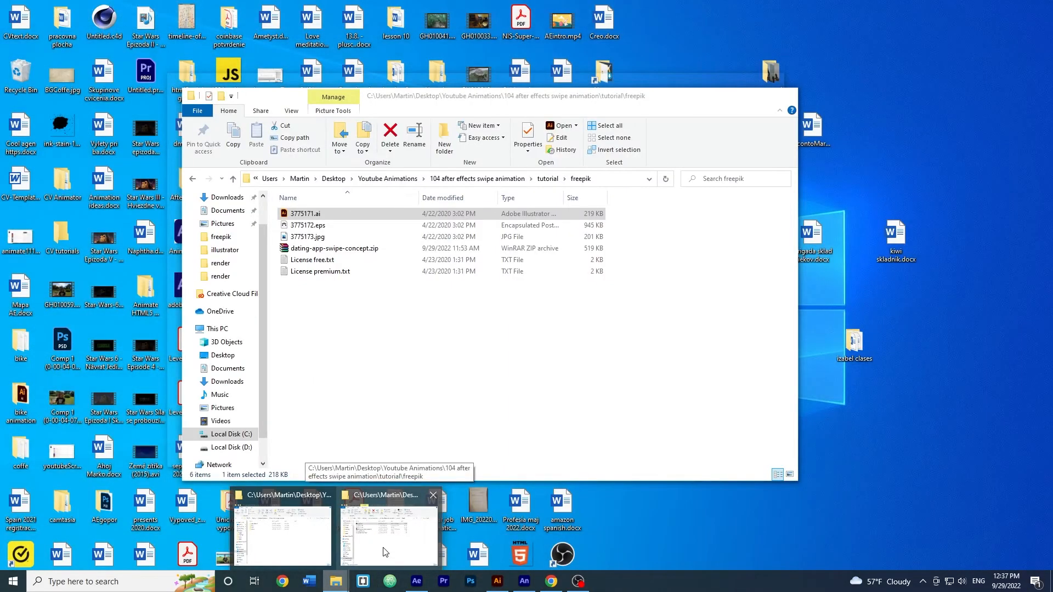
{"action": "left_click", "coordinate": [386, 529]}
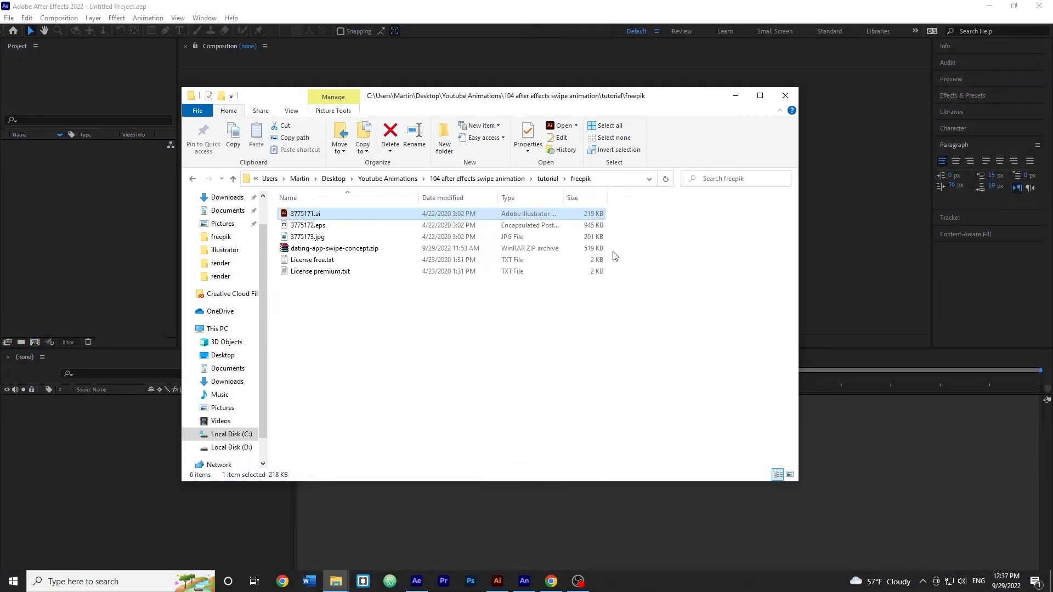
{"action": "left_click", "coordinate": [547, 179]}
{"action": "double_click", "coordinate": [336, 226]}
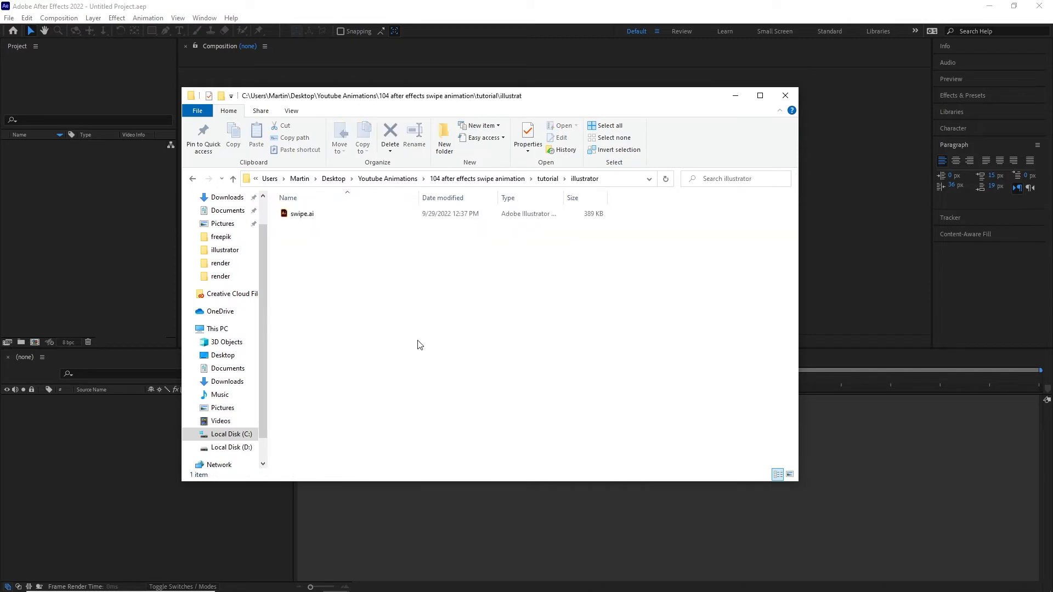
{"action": "left_click_drag", "start_coordinate": [641, 99], "coordinate": [763, 114]}
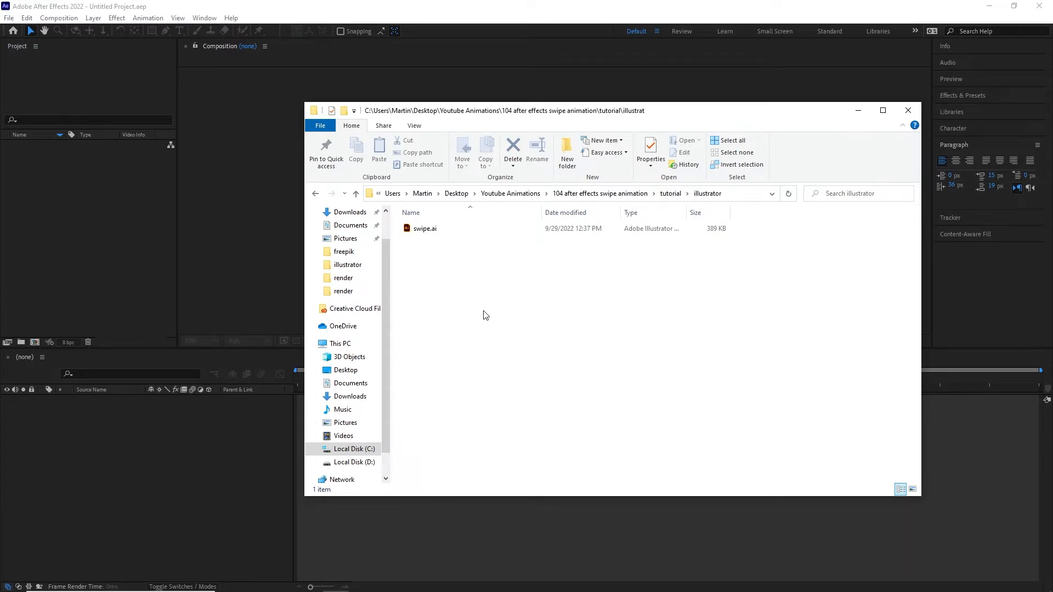
{"action": "left_click", "coordinate": [432, 230]}
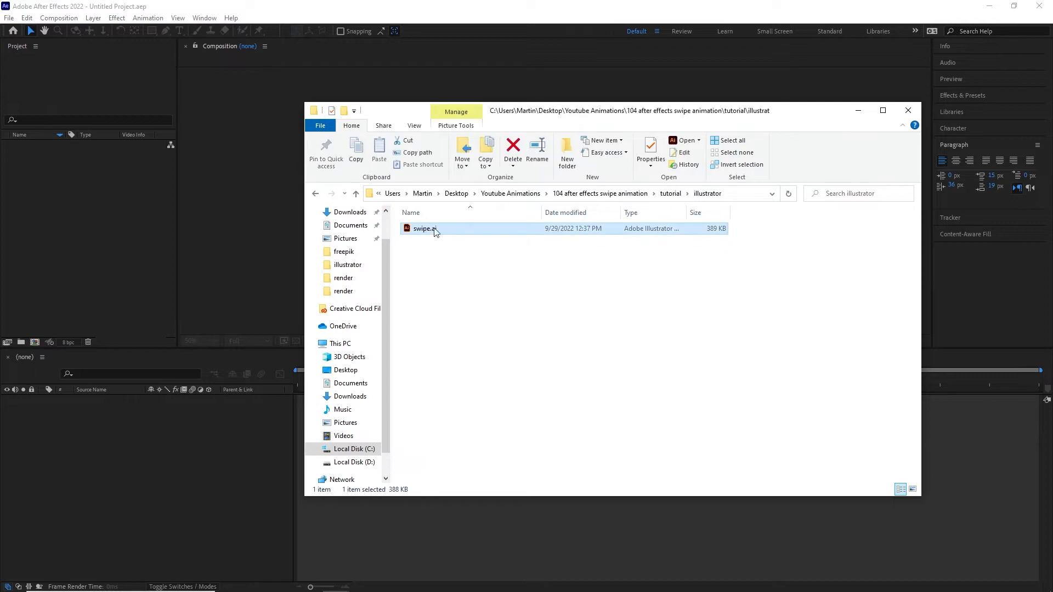
Bring swipe.ai into the After Effects project, choosing Composition as the import kind.
{"action": "left_click_drag", "start_coordinate": [431, 230], "coordinate": [76, 241]}
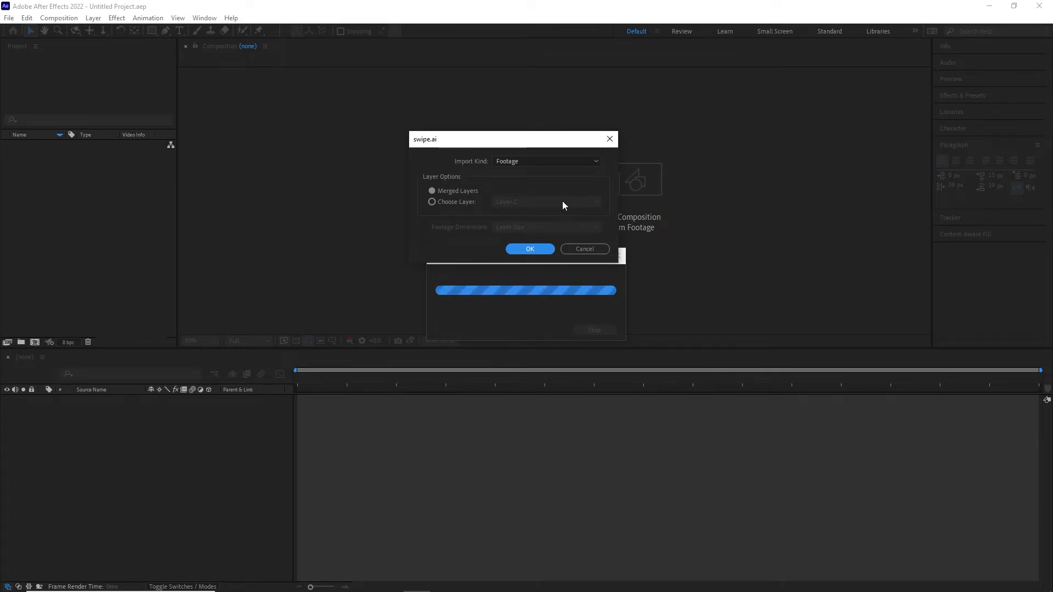
{"action": "left_click", "coordinate": [594, 163]}
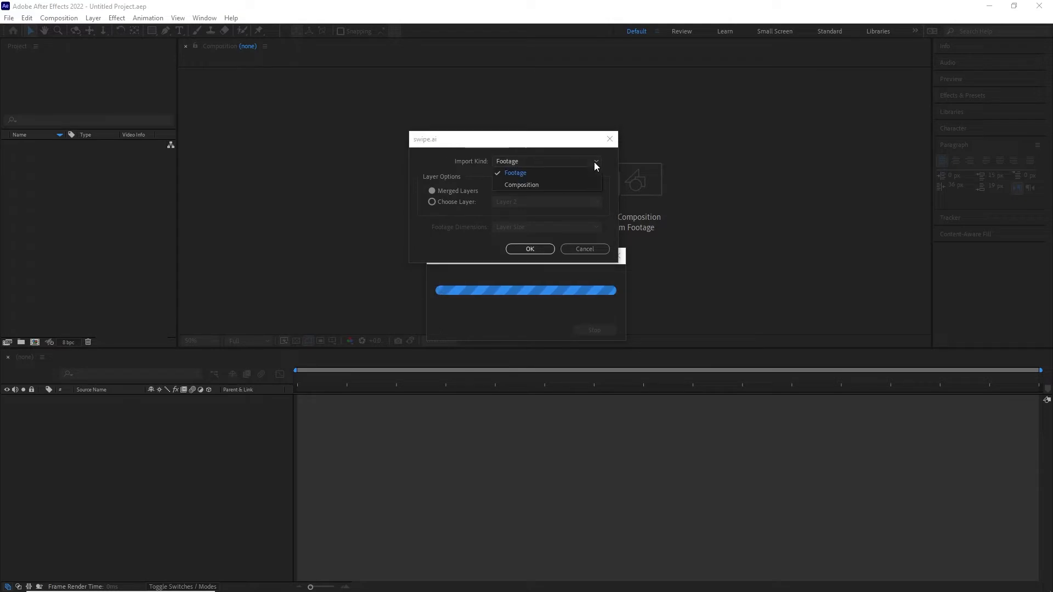
{"action": "left_click", "coordinate": [545, 184]}
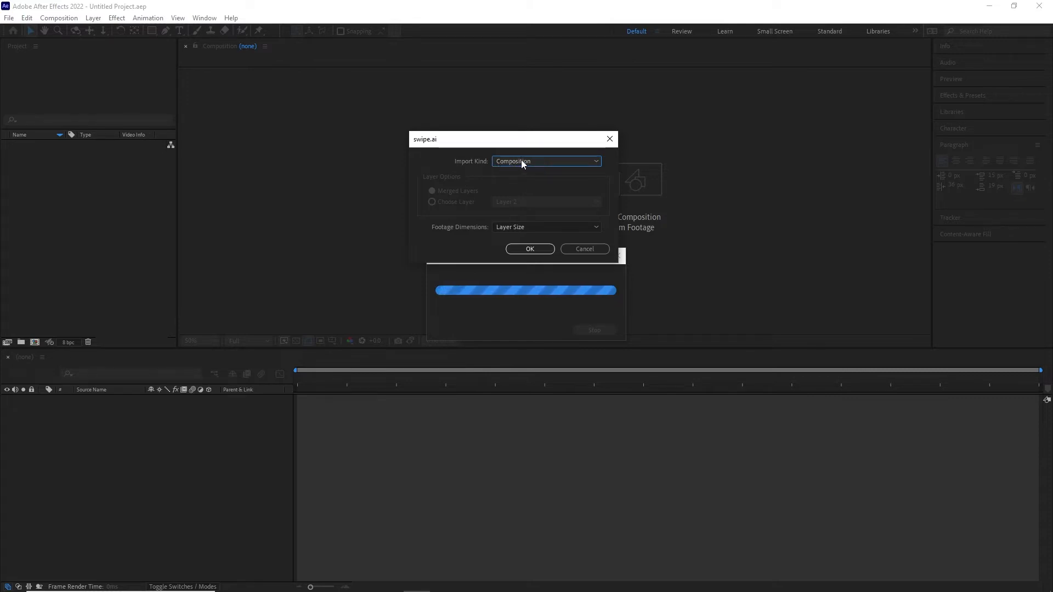
{"action": "left_click", "coordinate": [591, 162]}
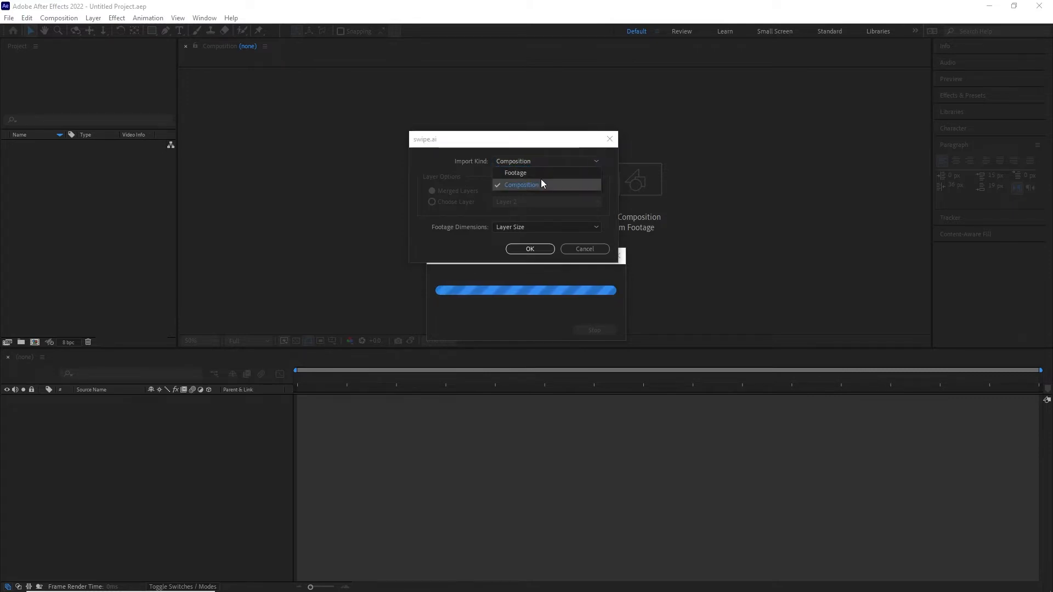
{"action": "left_click", "coordinate": [537, 176]}
{"action": "left_click", "coordinate": [598, 161]}
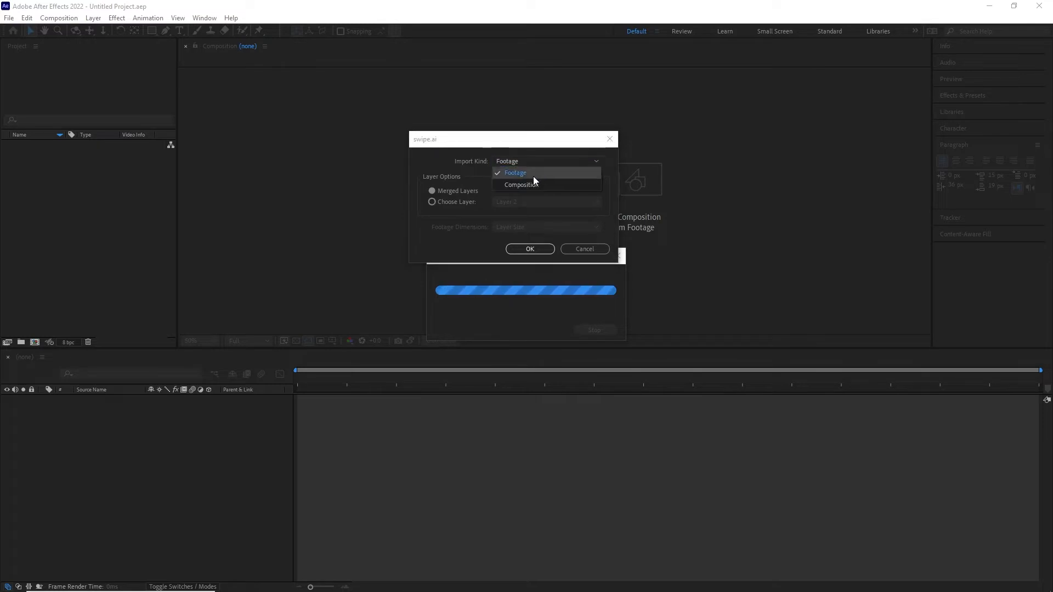
{"action": "left_click", "coordinate": [525, 184]}
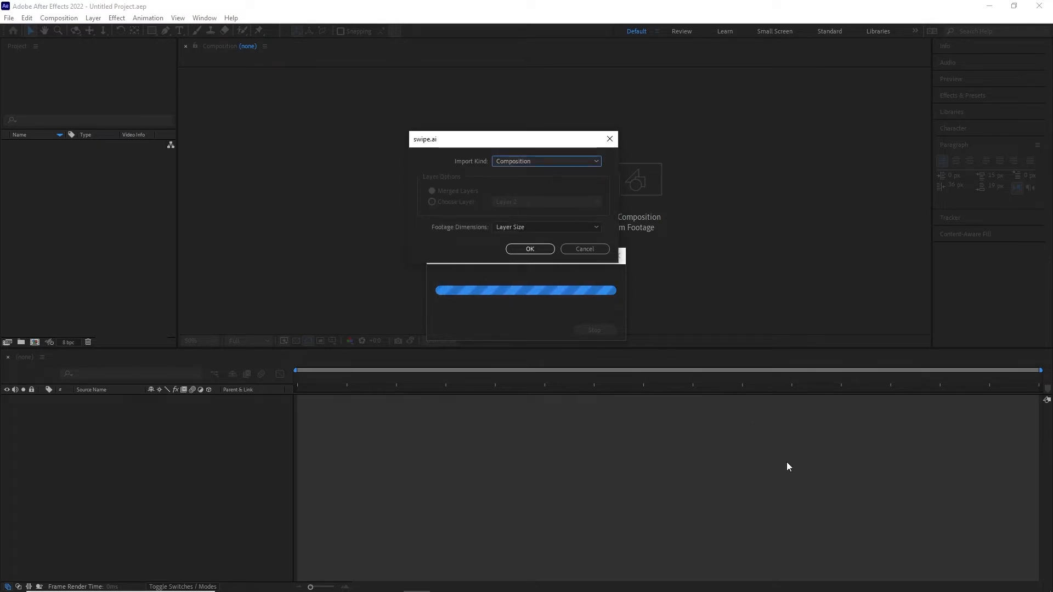
Complete the import with footage dimensions set to Layer Size, and open the swipe composition.
{"action": "left_click", "coordinate": [524, 226]}
{"action": "left_click", "coordinate": [524, 238]}
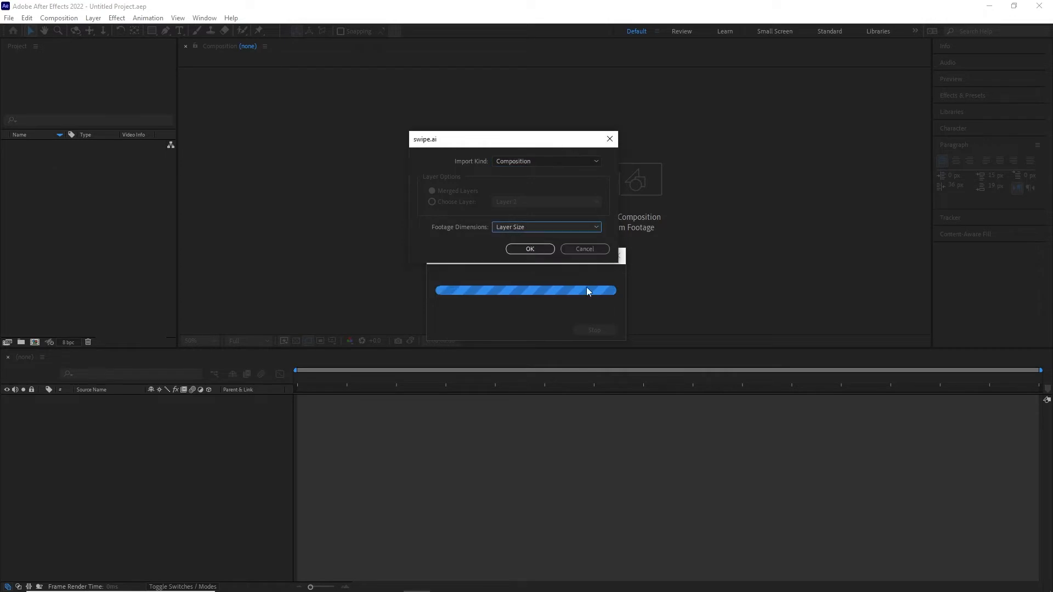
{"action": "left_click", "coordinate": [530, 247]}
{"action": "left_click", "coordinate": [39, 230]}
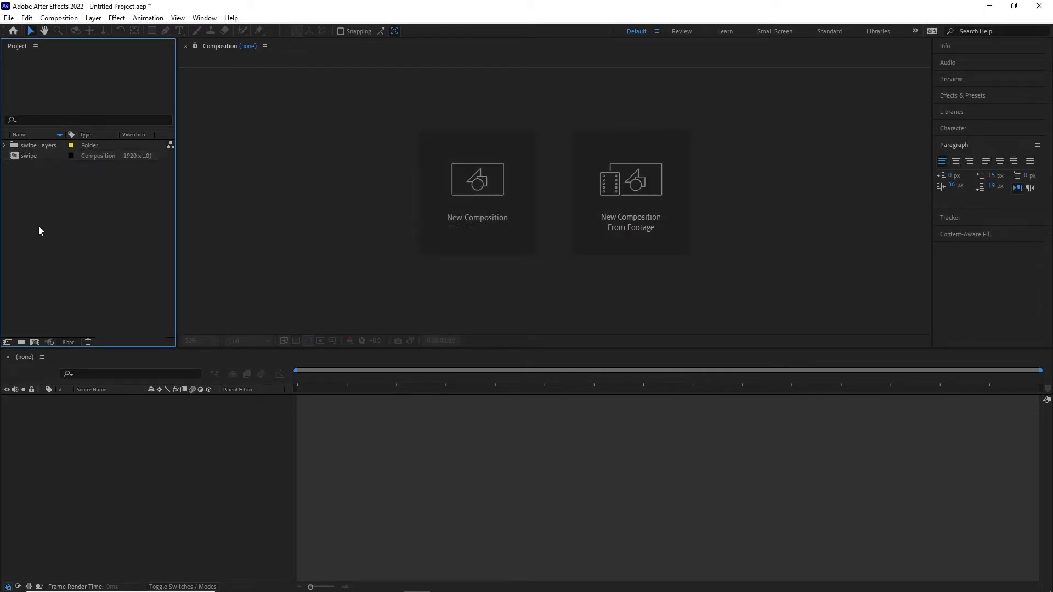
{"action": "left_click", "coordinate": [25, 157]}
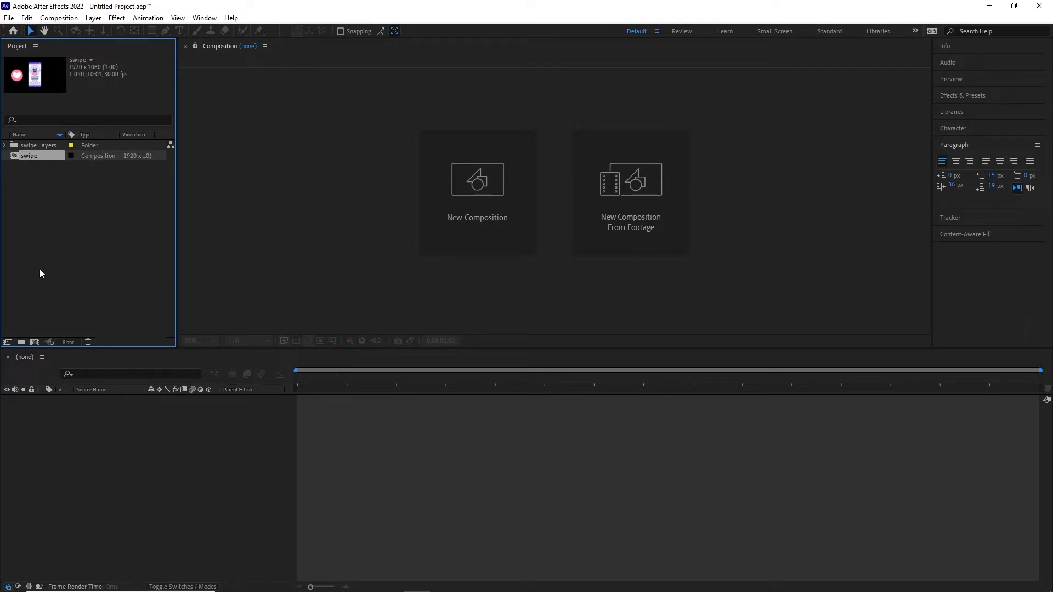
{"action": "double_click", "coordinate": [14, 157]}
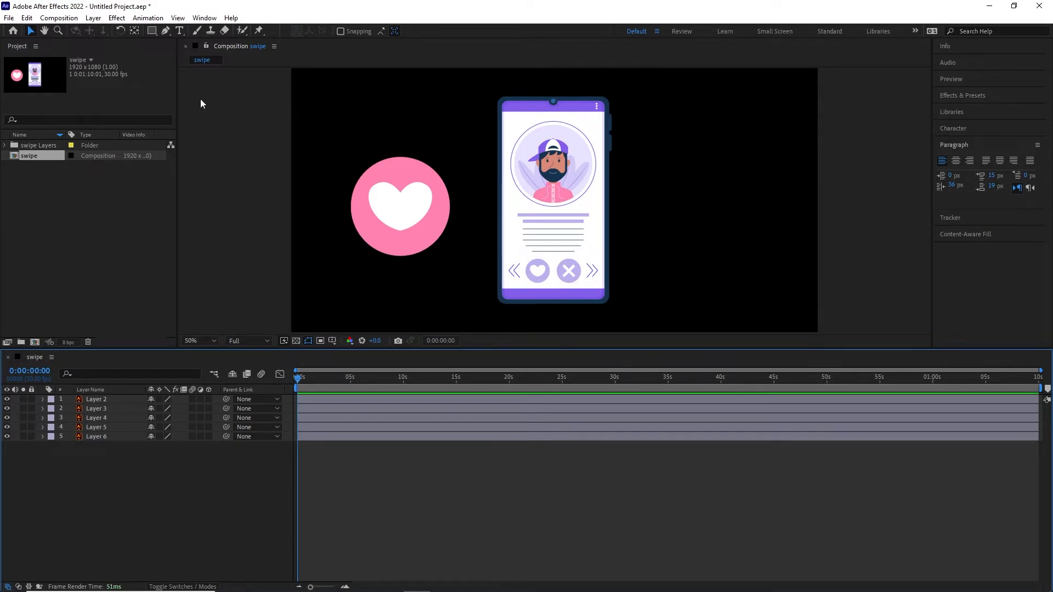
Create a 1920 x 1080 px solid layer in a pale orange cream colour.
{"action": "left_click", "coordinate": [93, 18]}
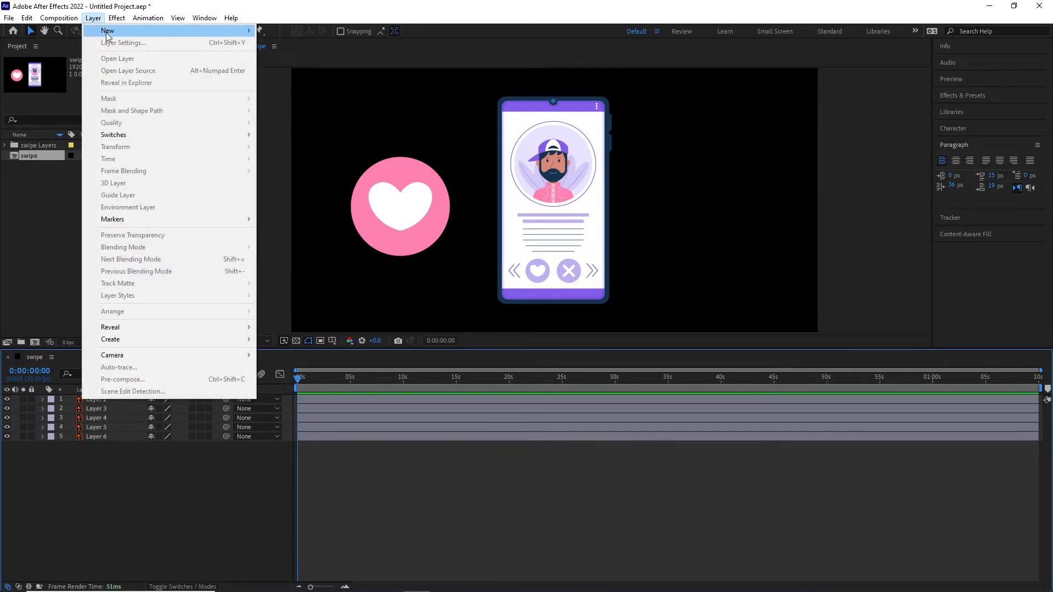
{"action": "mouse_move", "coordinate": [237, 31]}
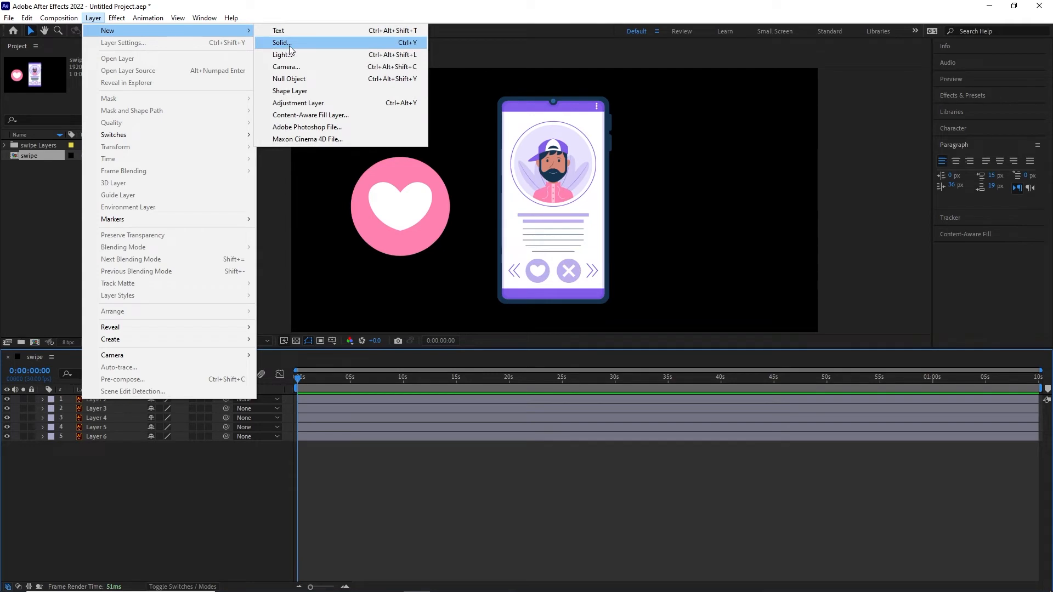
{"action": "left_click", "coordinate": [406, 44]}
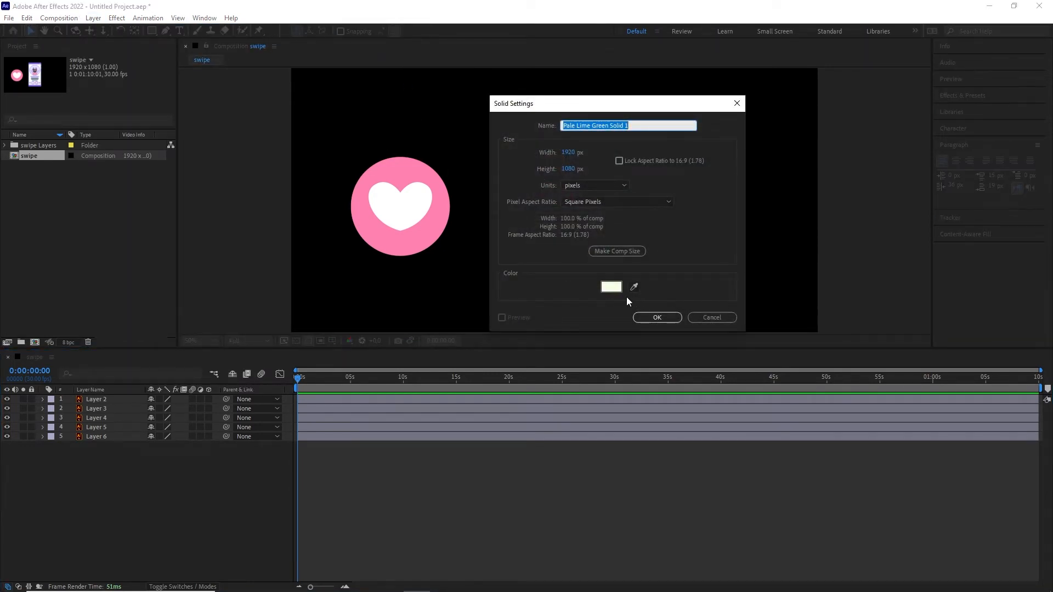
{"action": "left_click", "coordinate": [611, 287]}
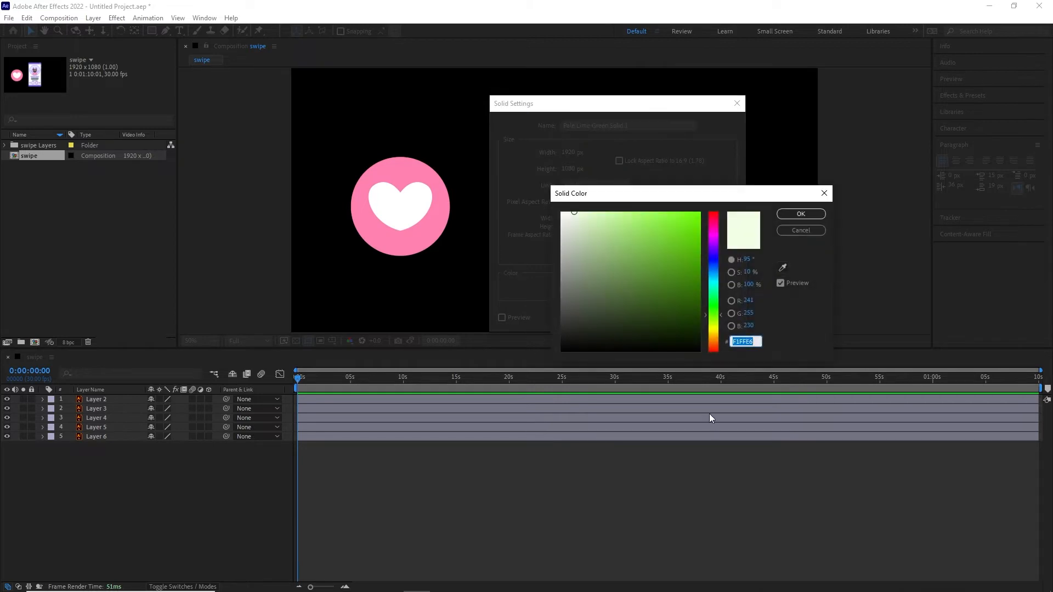
{"action": "left_click", "coordinate": [713, 336]}
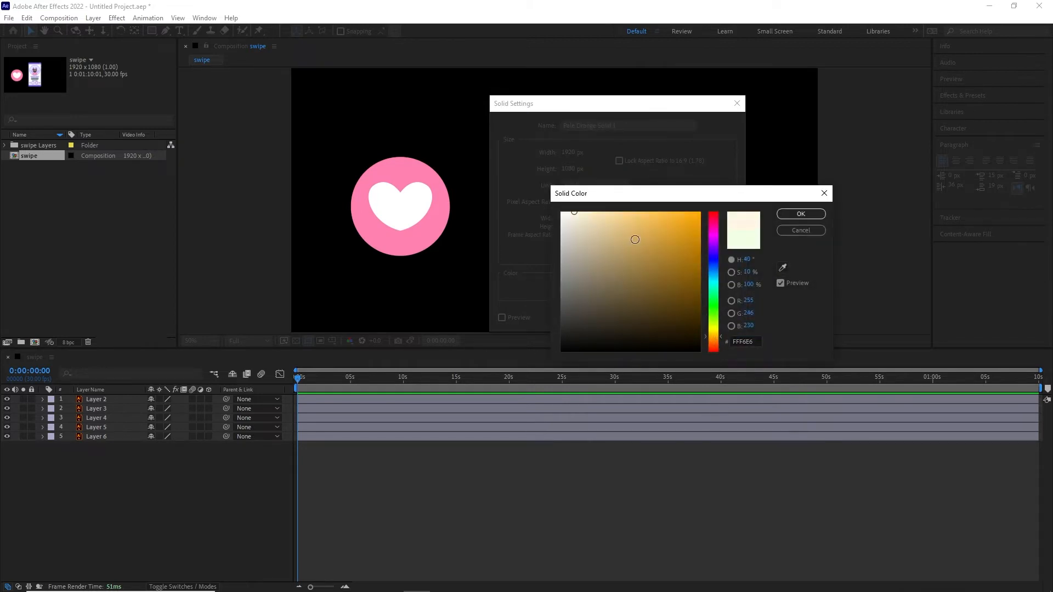
{"action": "left_click_drag", "start_coordinate": [605, 220], "coordinate": [583, 211]}
{"action": "left_click", "coordinate": [811, 216]}
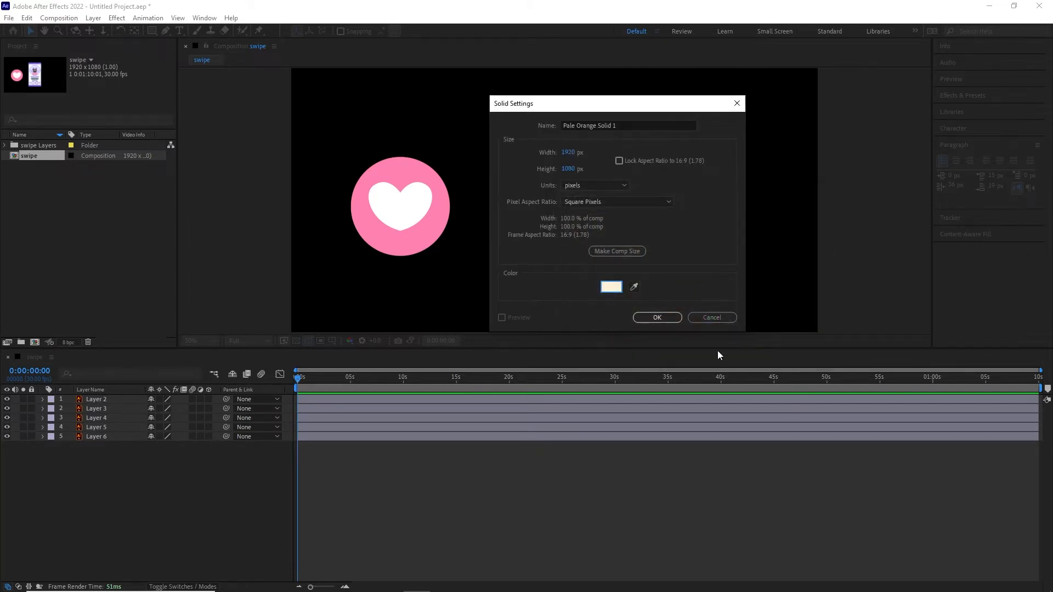
{"action": "left_click", "coordinate": [657, 317]}
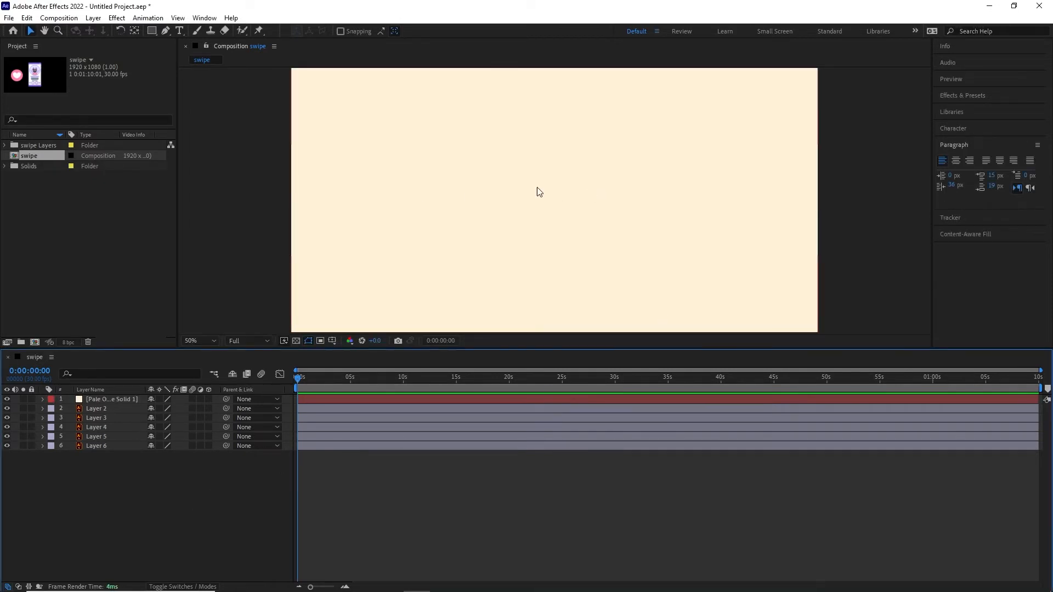
Move the pale orange solid below Layer 6 as the background of the swipe composition, and deselect it.
{"action": "left_click", "coordinate": [116, 400]}
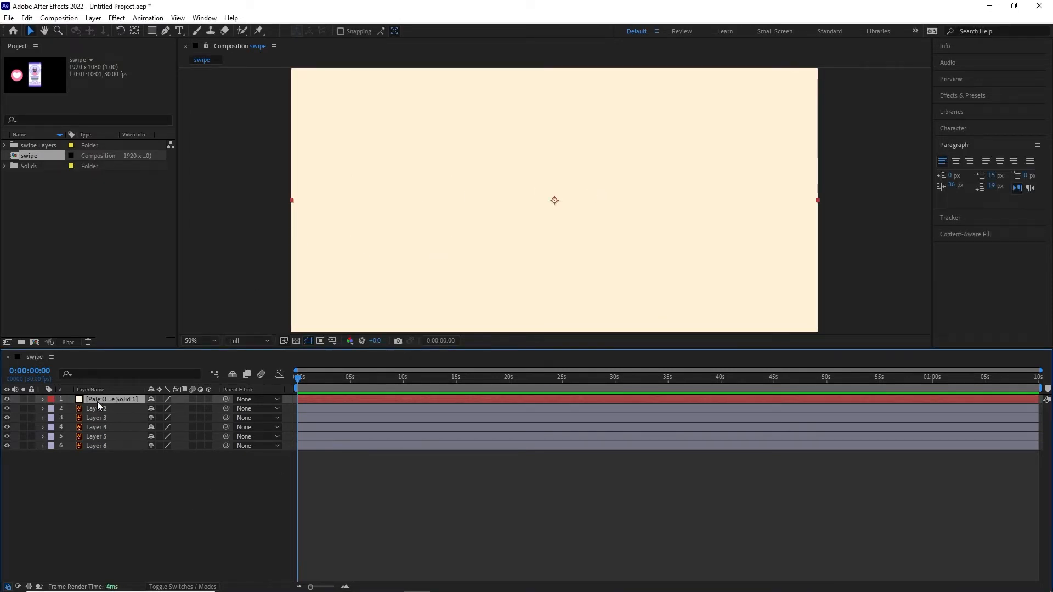
{"action": "left_click_drag", "start_coordinate": [115, 399], "coordinate": [116, 447]}
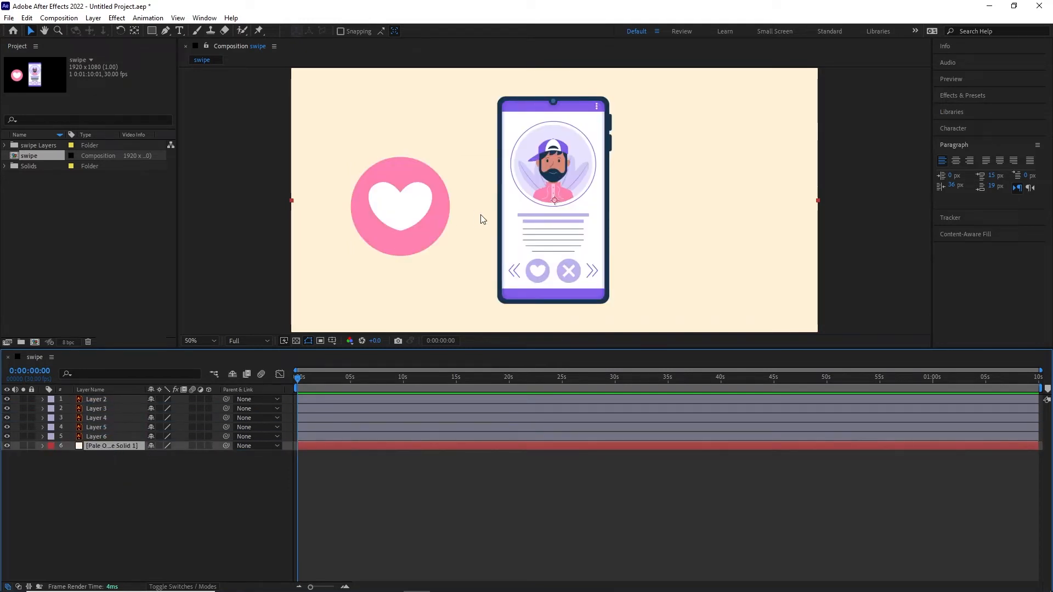
{"action": "left_click", "coordinate": [181, 493]}
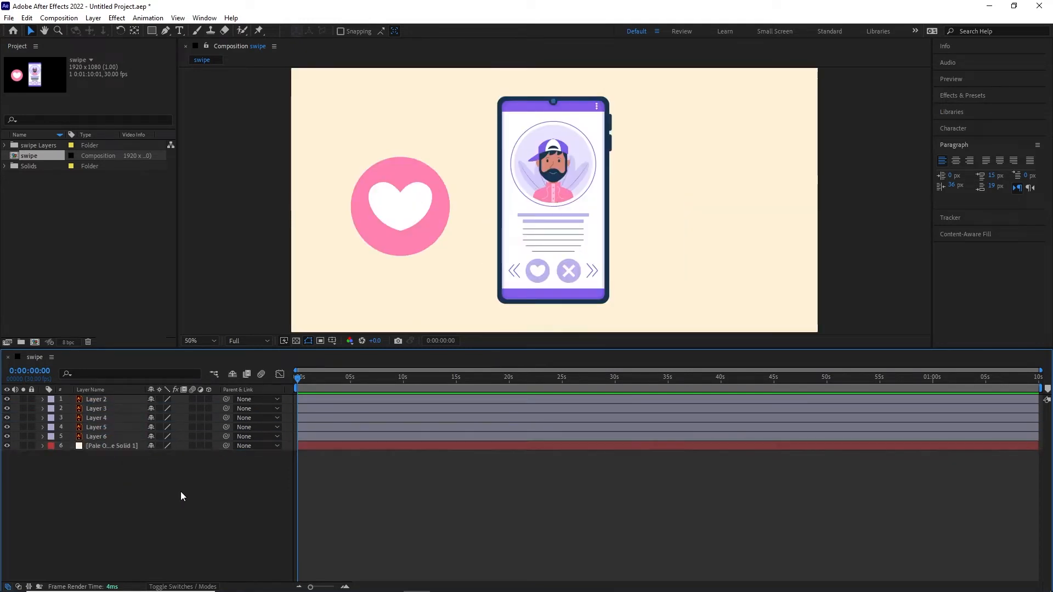
Recolour the pale orange background solid to pale blue D6E6FF and apply the new solid settings.
{"action": "left_click", "coordinate": [80, 449]}
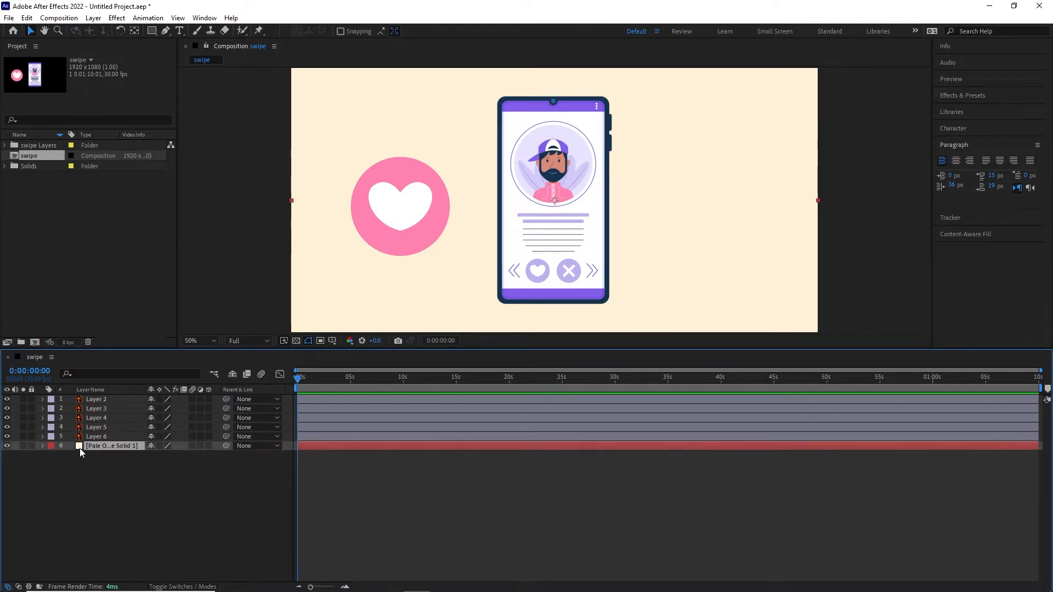
{"action": "left_click", "coordinate": [92, 20]}
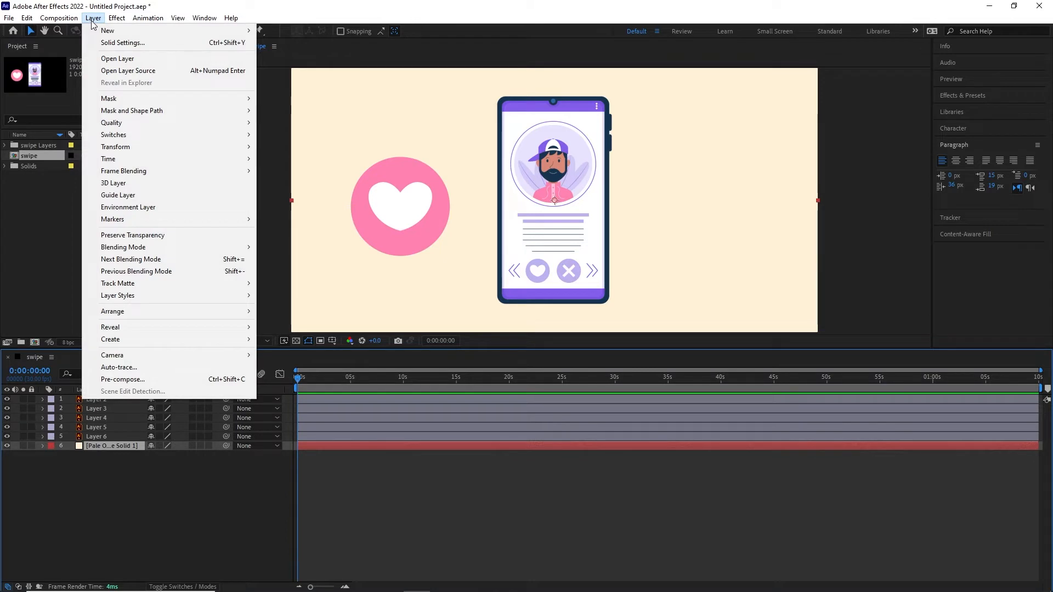
{"action": "left_click", "coordinate": [233, 43]}
{"action": "left_click", "coordinate": [762, 301]}
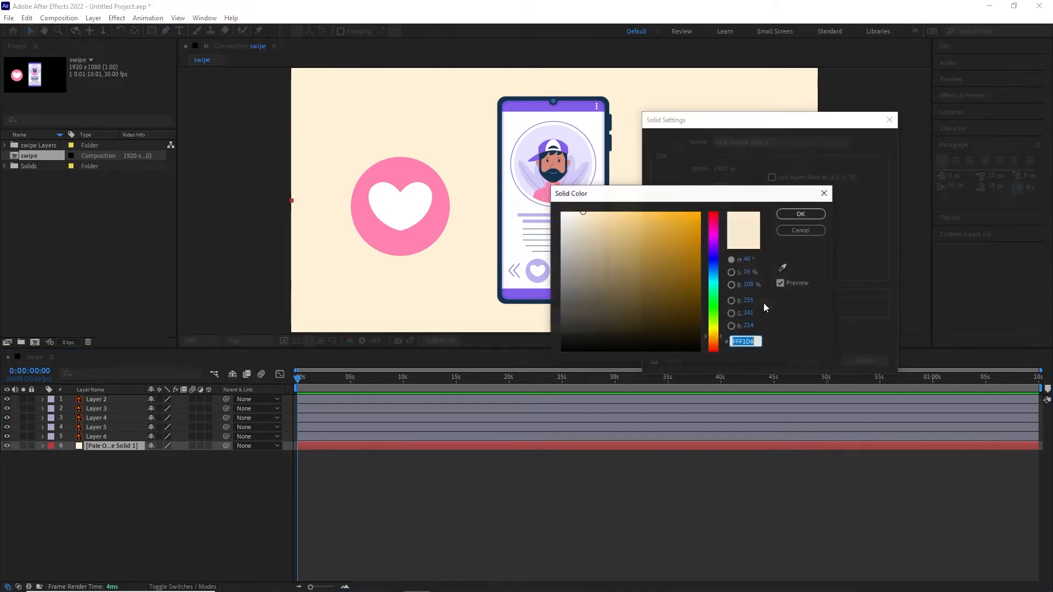
{"action": "left_click", "coordinate": [712, 269]}
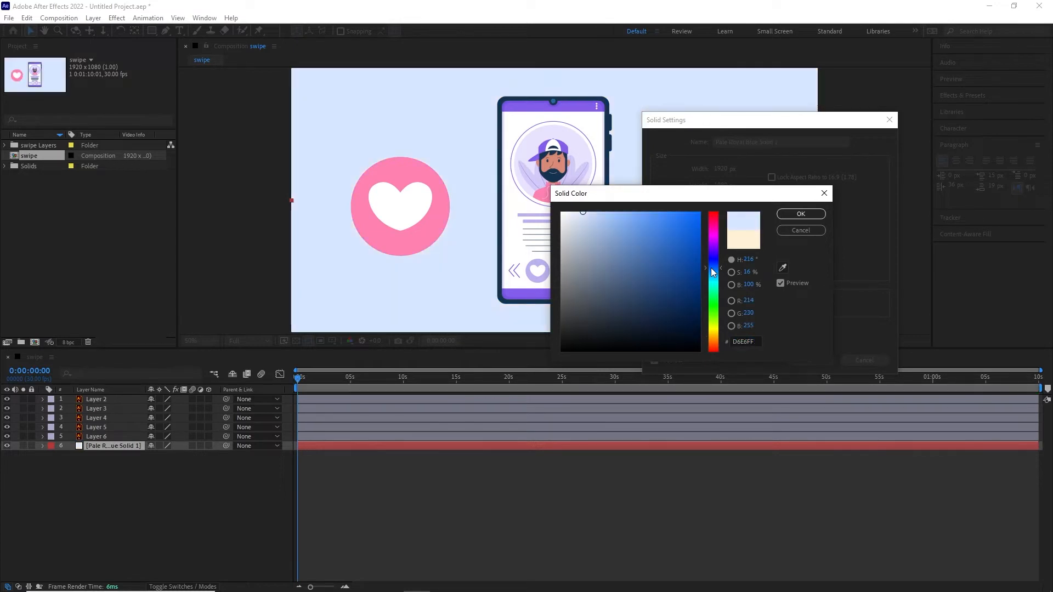
{"action": "left_click", "coordinate": [800, 215]}
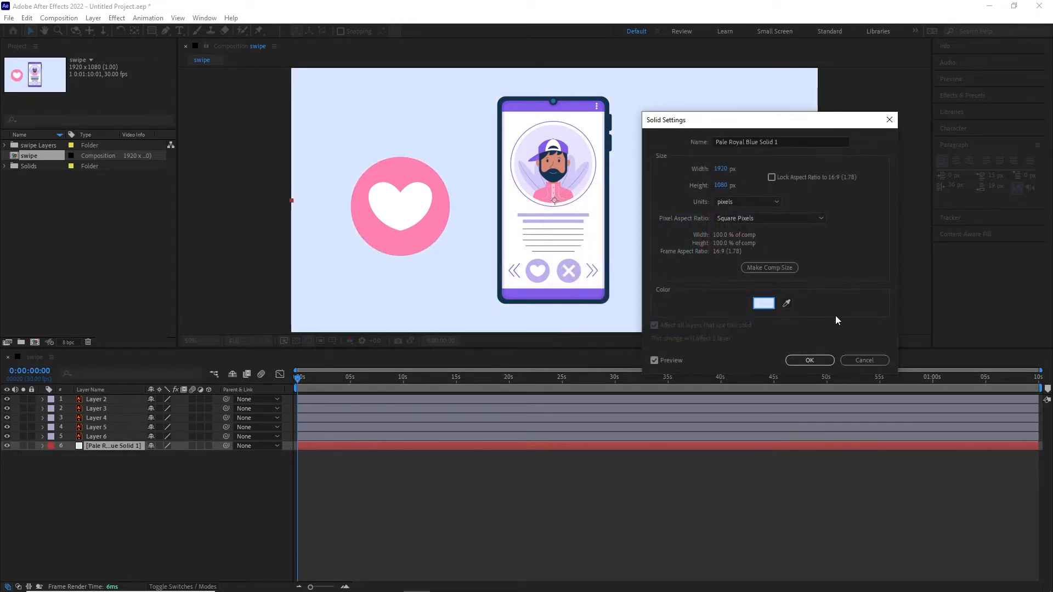
{"action": "left_click", "coordinate": [809, 360]}
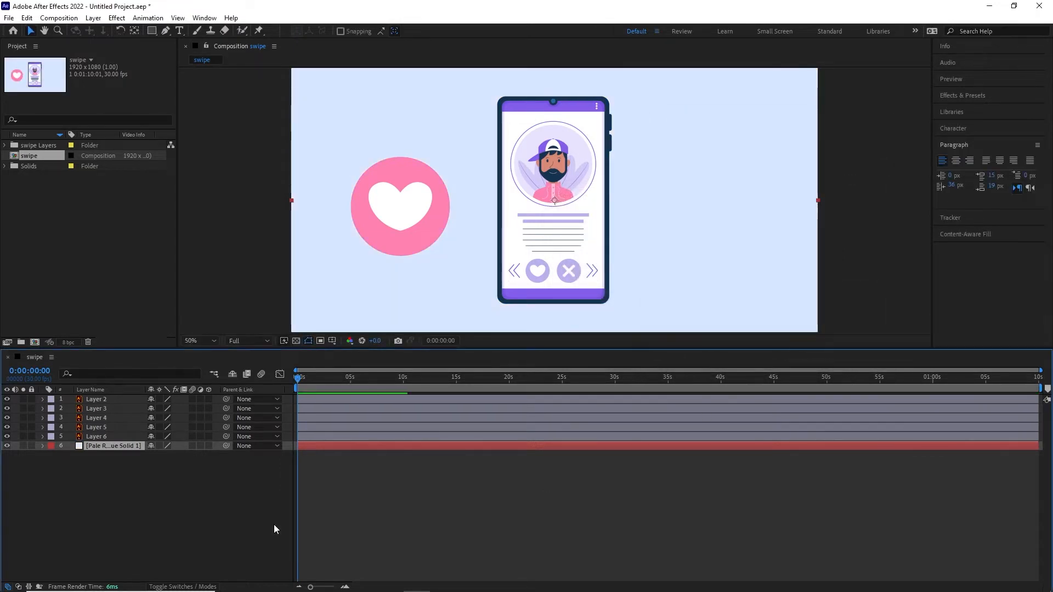
Lock the pale blue background solid so it cannot be selected in the composition.
{"action": "left_click", "coordinate": [94, 446]}
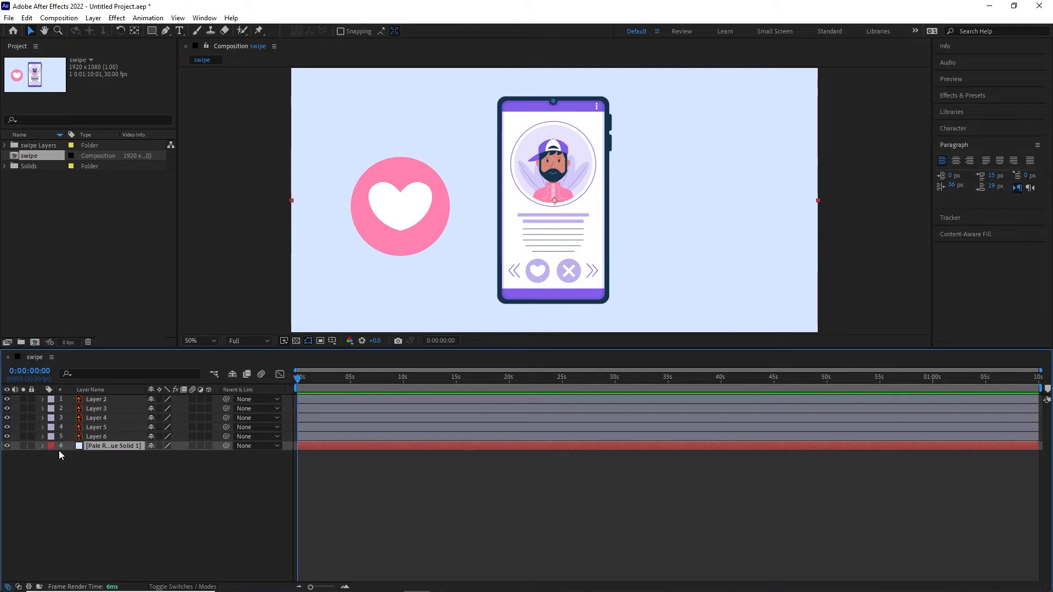
{"action": "left_click", "coordinate": [31, 445]}
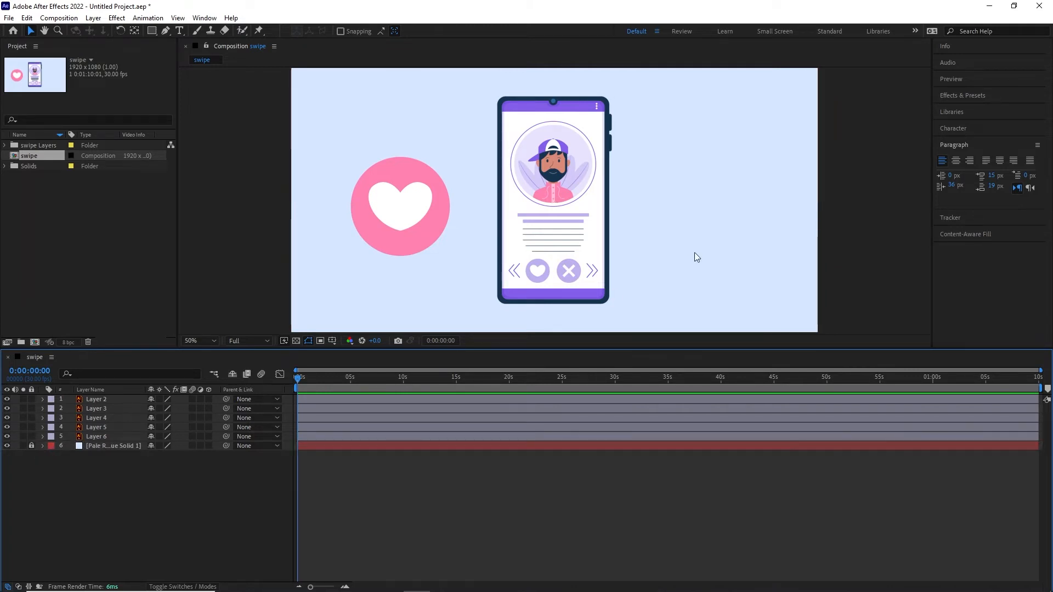
{"action": "left_click", "coordinate": [703, 229]}
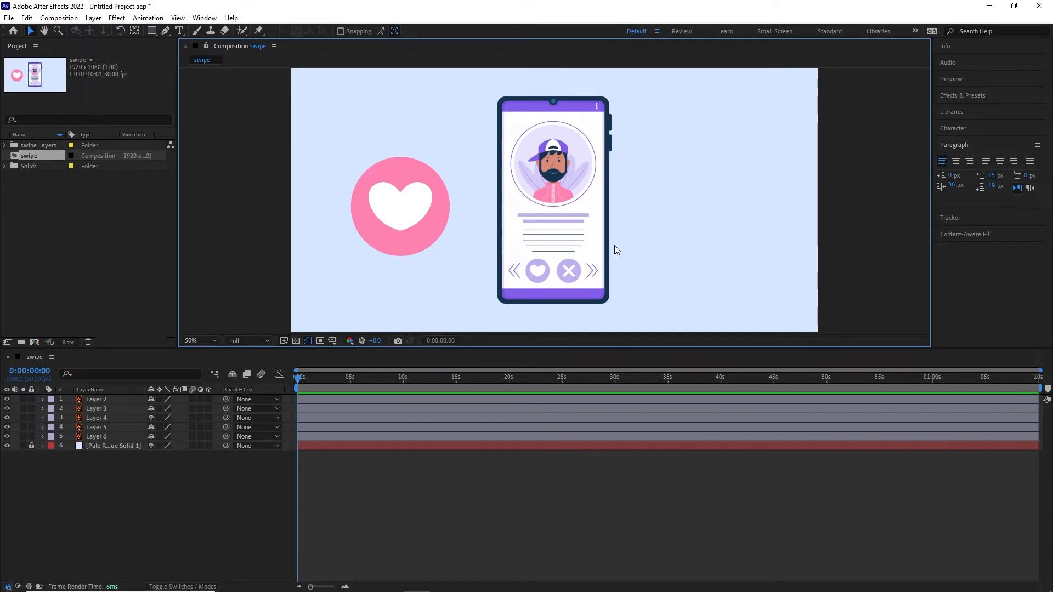
Check the contents of Layer 6 on its own and rename that layer as phone.
{"action": "left_click", "coordinate": [94, 440]}
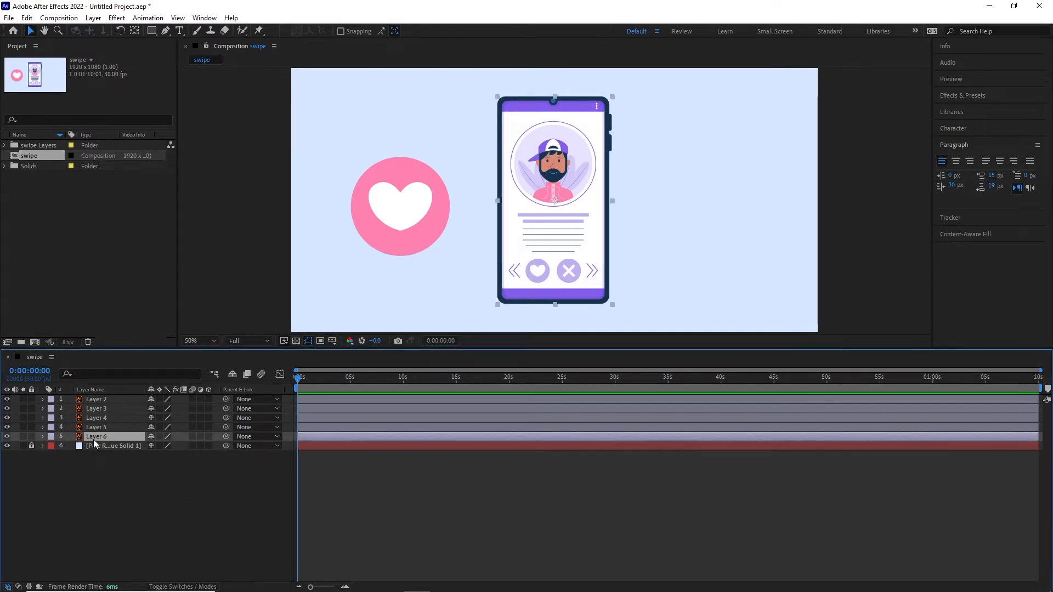
{"action": "left_click", "coordinate": [7, 436]}
{"action": "left_click", "coordinate": [7, 436]}
{"action": "double_click", "coordinate": [102, 437]}
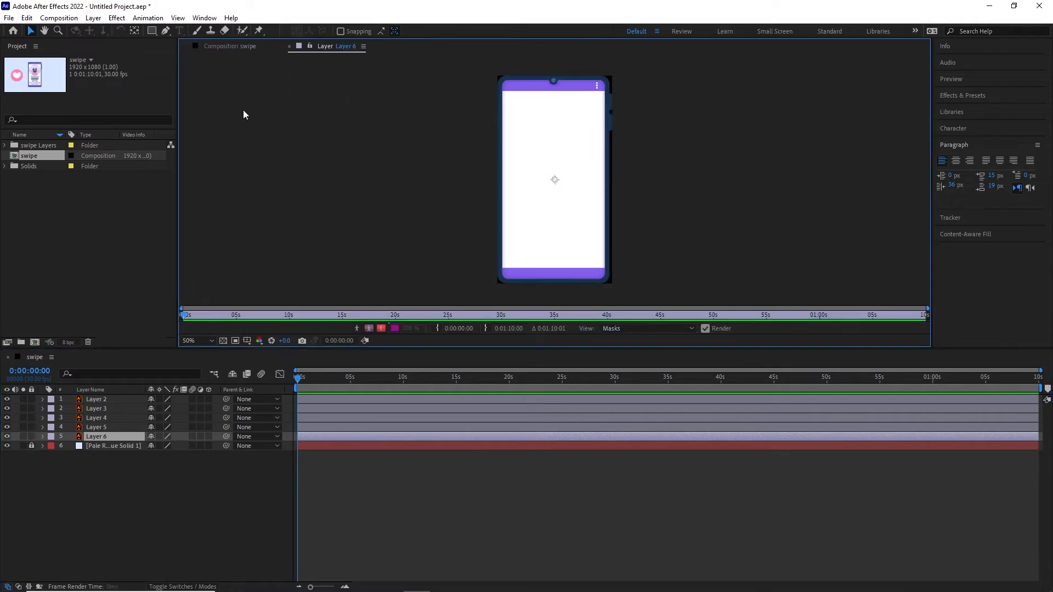
{"action": "left_click", "coordinate": [290, 46]}
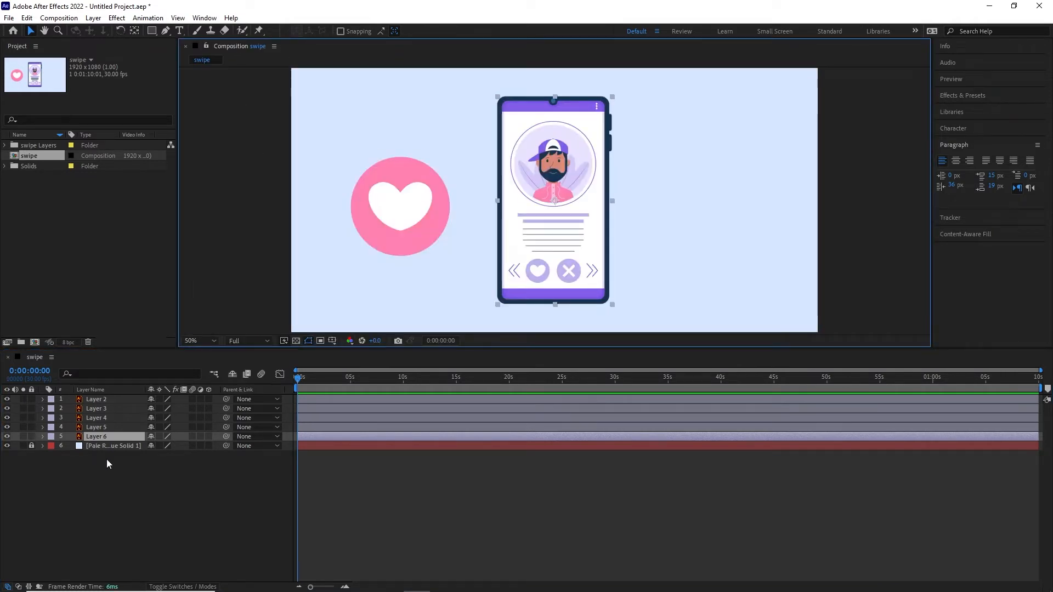
{"action": "left_click", "coordinate": [86, 438]}
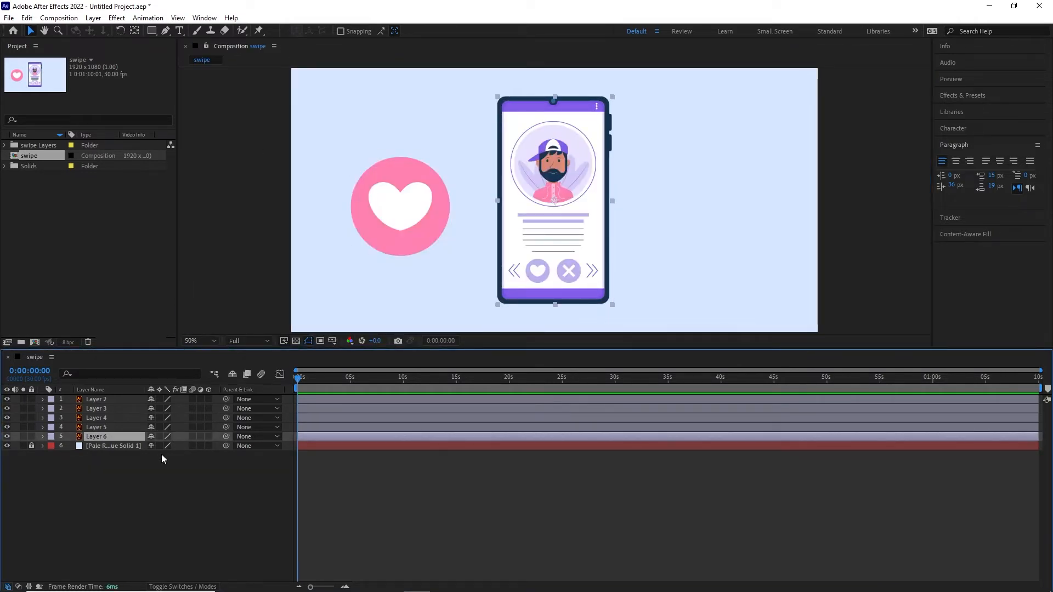
{"action": "key", "text": "Return"}
{"action": "type", "text": "phone"}
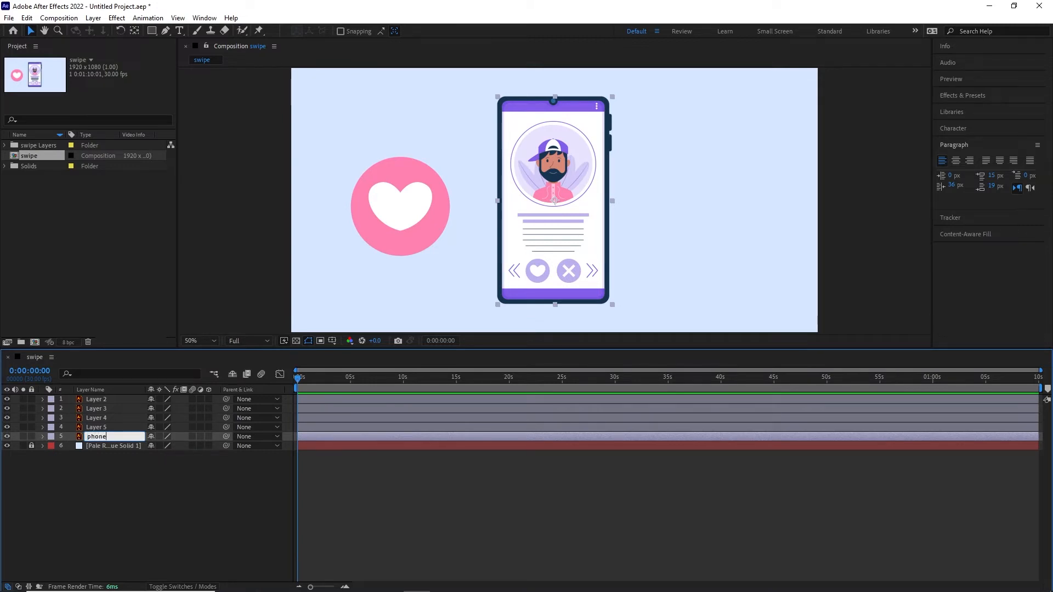
{"action": "left_click", "coordinate": [94, 480]}
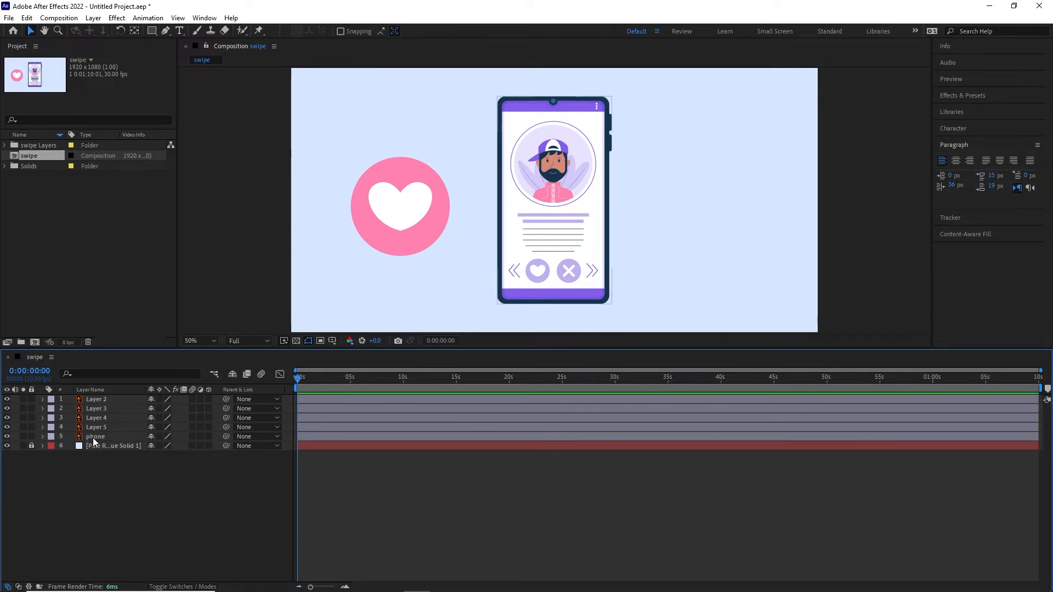
Rename Layer 5 as profile1.
{"action": "left_click", "coordinate": [94, 428]}
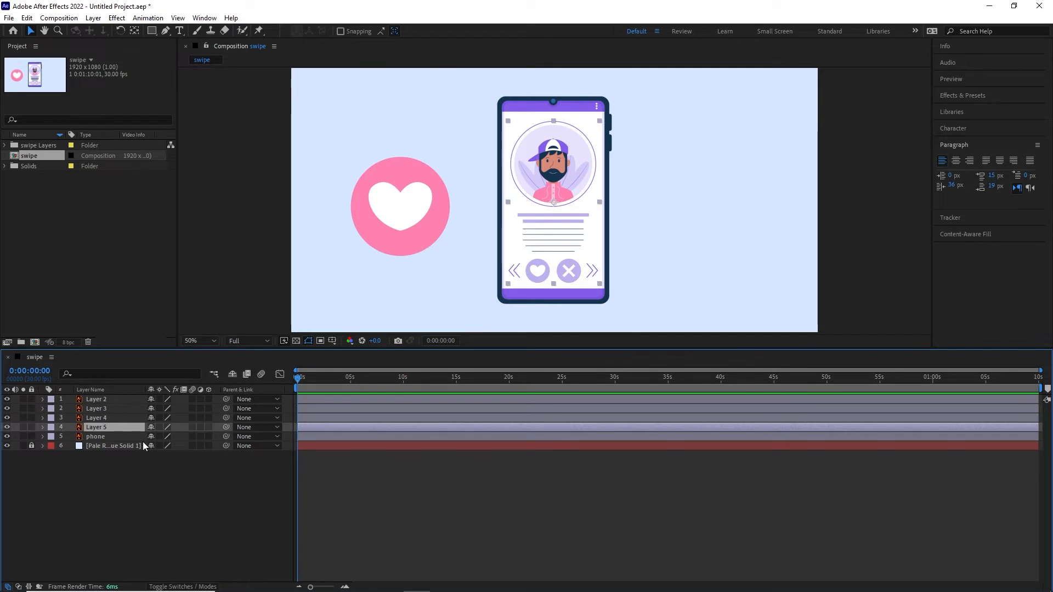
{"action": "key", "text": "Return"}
{"action": "type", "text": "prof"}
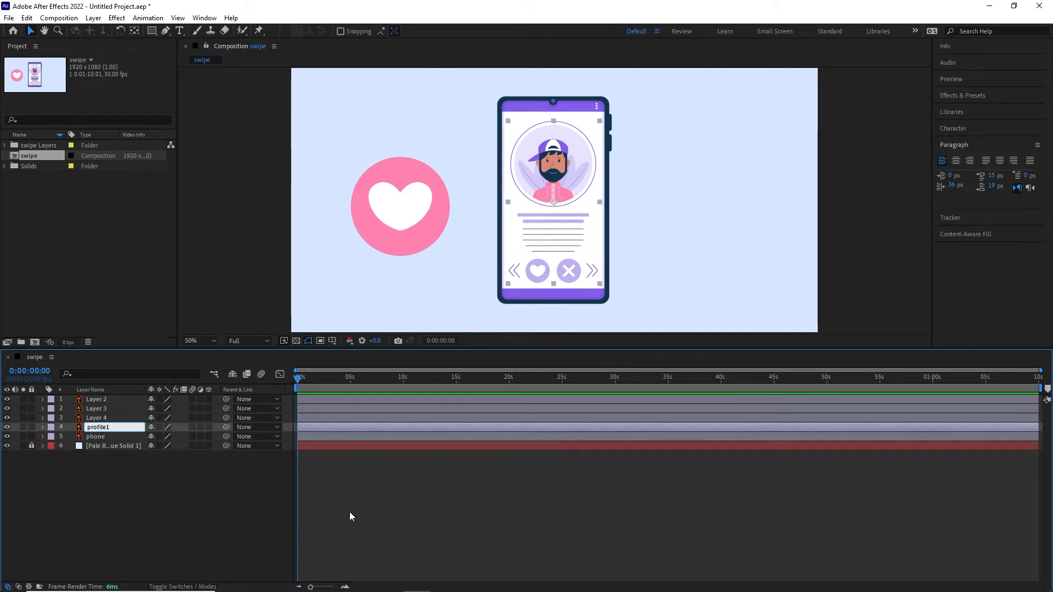
{"action": "type", "text": "ile1"}
{"action": "left_click", "coordinate": [219, 533]}
Rename Layer 4 as profile2.
{"action": "left_click", "coordinate": [101, 419]}
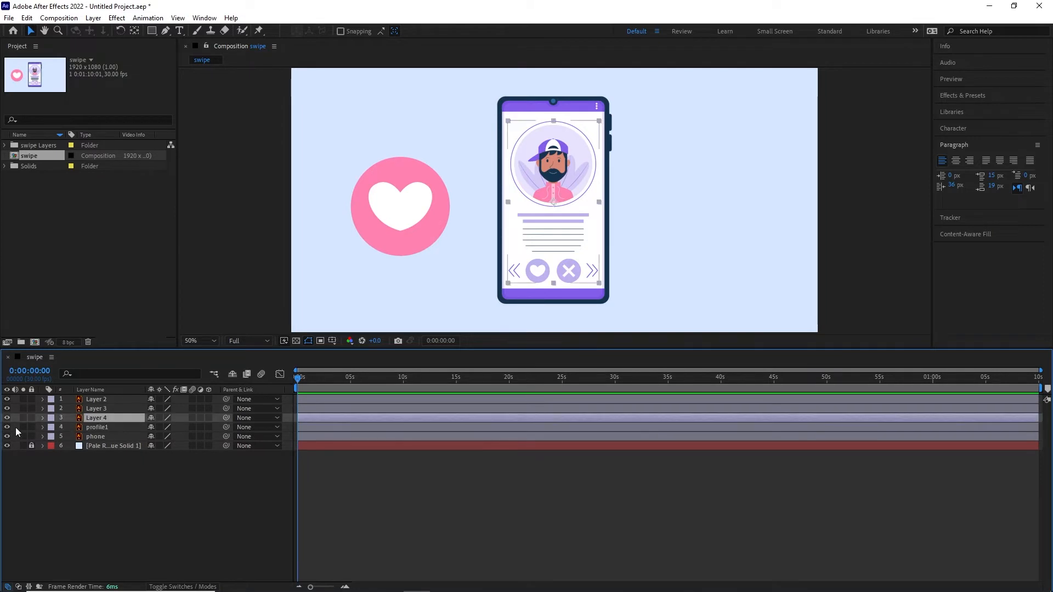
{"action": "key", "text": "Return"}
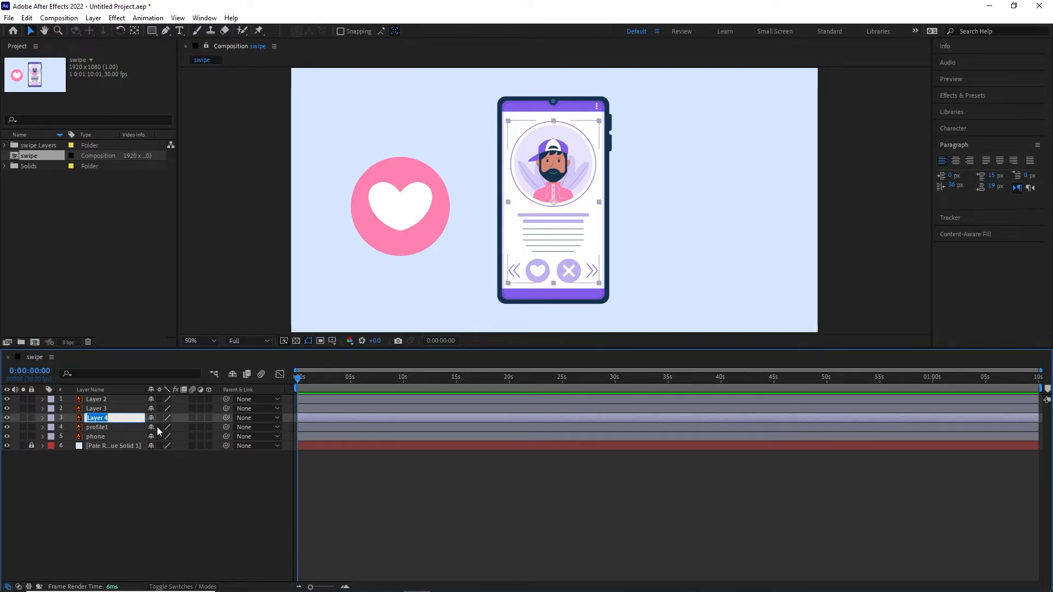
{"action": "type", "text": "profile2"}
{"action": "left_click", "coordinate": [158, 505]}
Rename Layer 3 as profile3.
{"action": "left_click", "coordinate": [94, 410]}
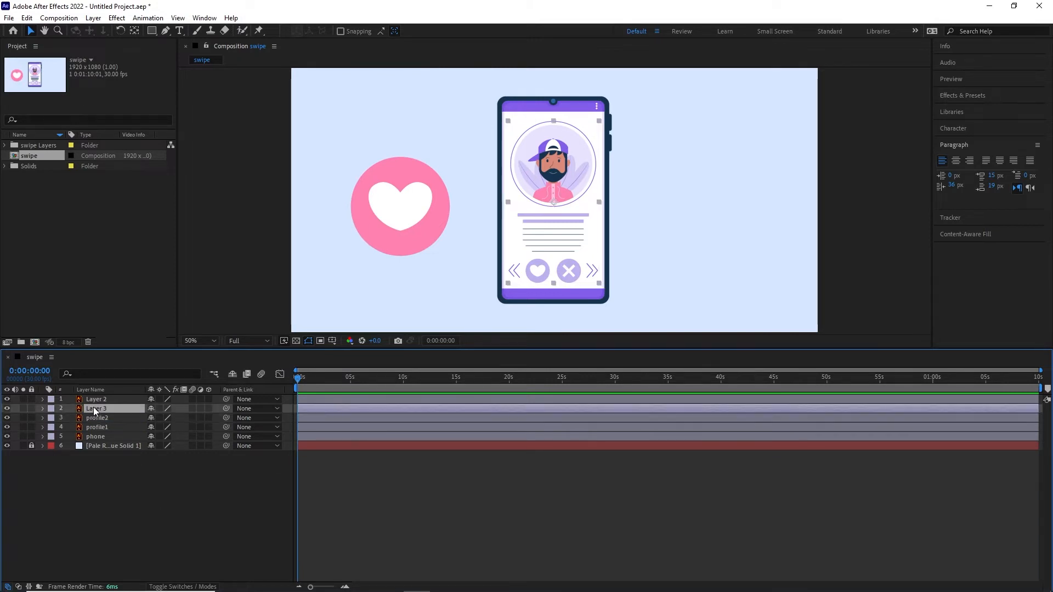
{"action": "key", "text": "Return"}
{"action": "type", "text": "pro"}
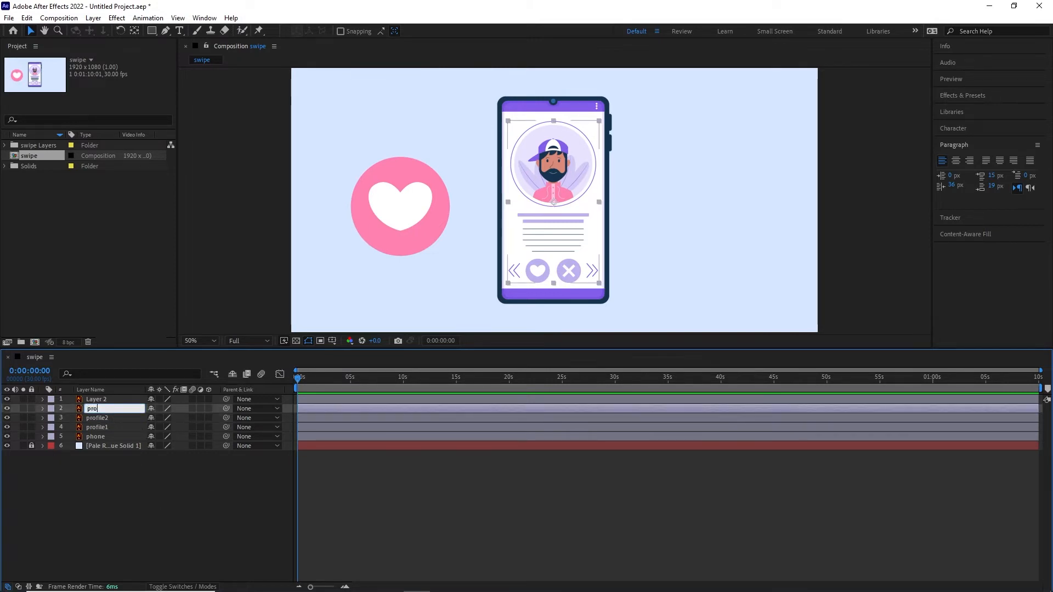
{"action": "type", "text": "file3"}
{"action": "left_click", "coordinate": [138, 504]}
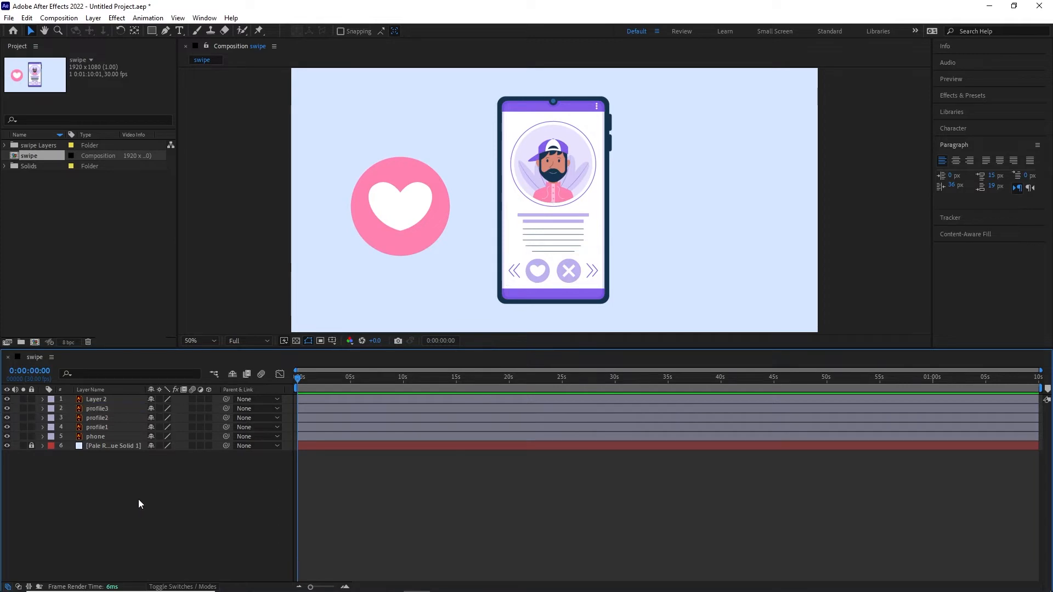
Hide profile3 and profile2 in turn to check each profile card, restore their visibility, and clear the selection.
{"action": "left_click", "coordinate": [7, 408]}
{"action": "left_click", "coordinate": [8, 418]}
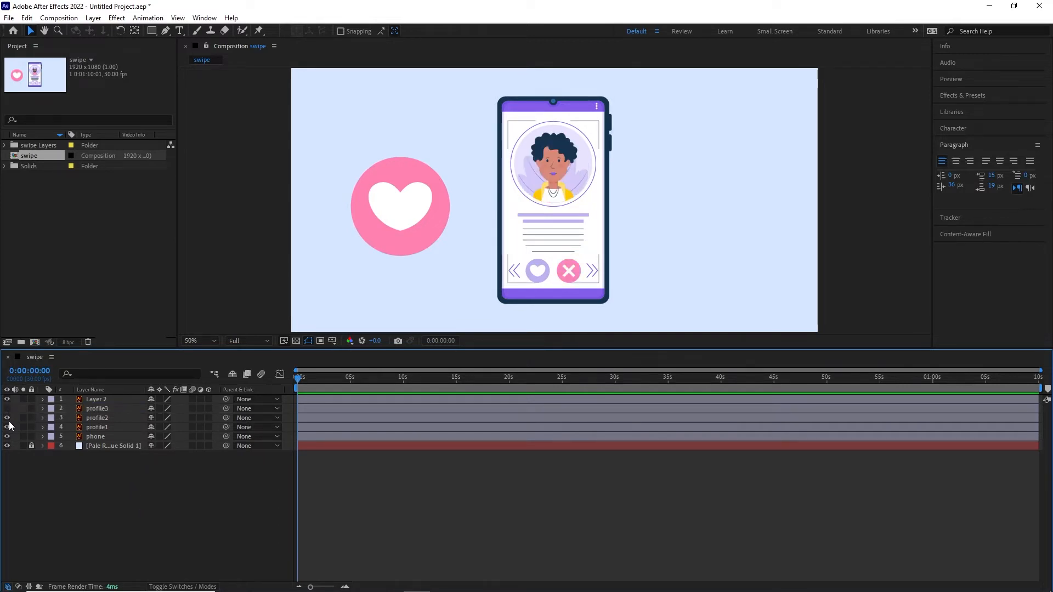
{"action": "left_click", "coordinate": [82, 427]}
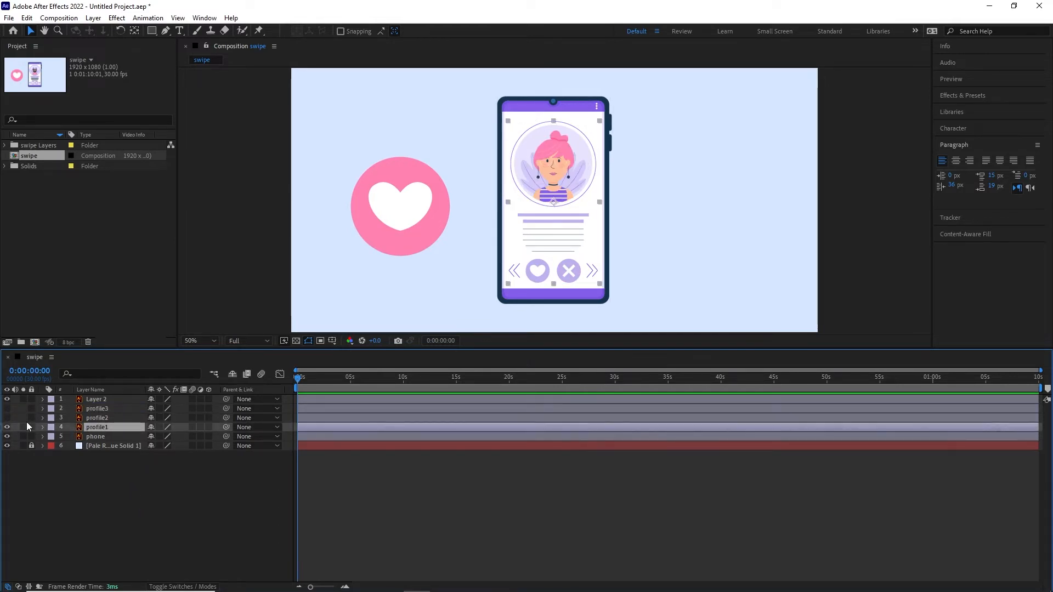
{"action": "left_click", "coordinate": [7, 418]}
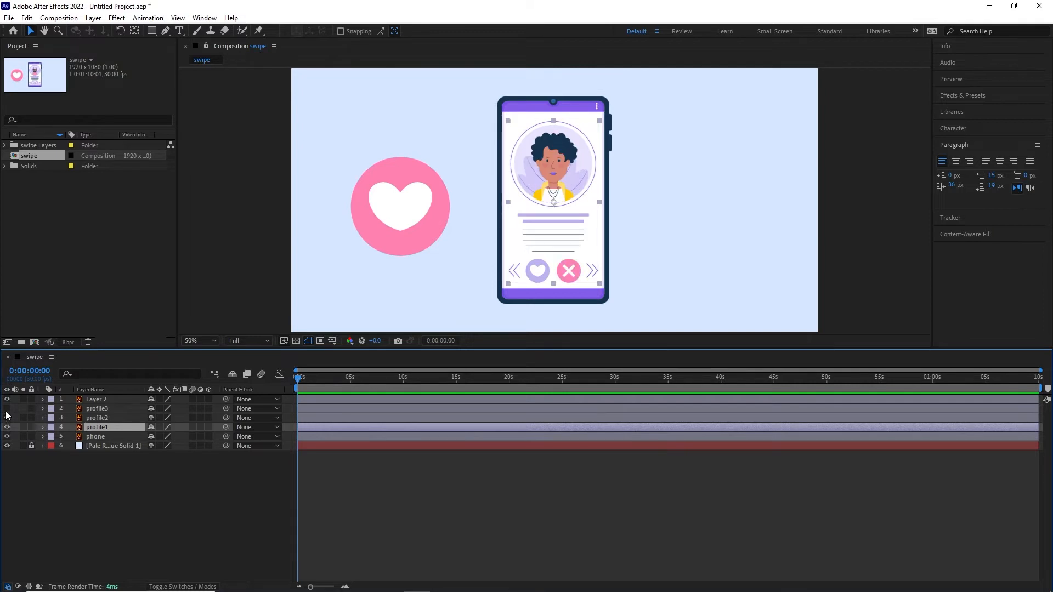
{"action": "left_click", "coordinate": [8, 408]}
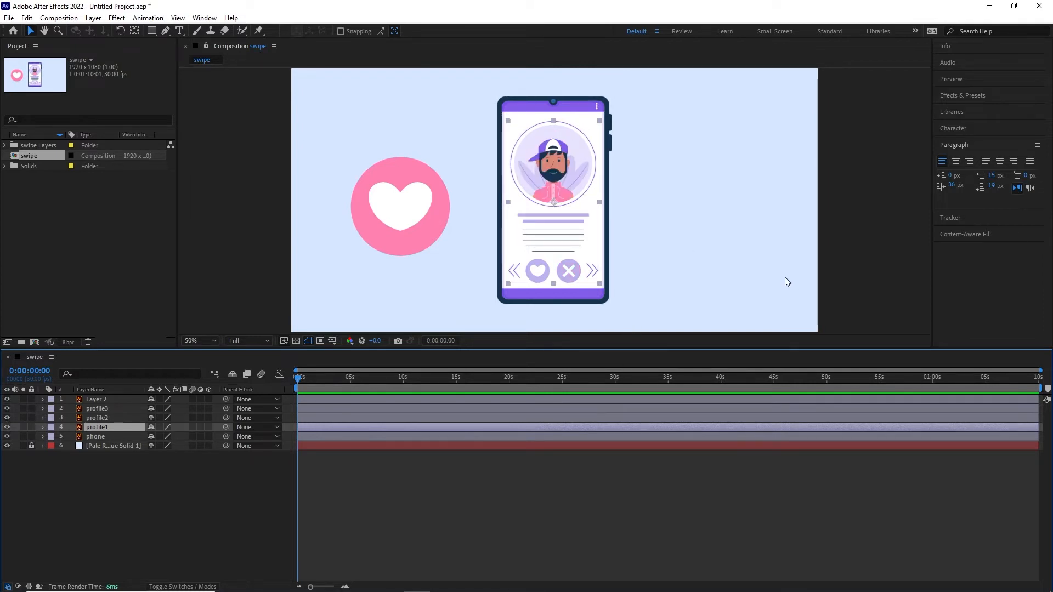
{"action": "left_click", "coordinate": [147, 535]}
Rename Layer 2, the pink circle icon, as heart.
{"action": "left_click", "coordinate": [96, 399]}
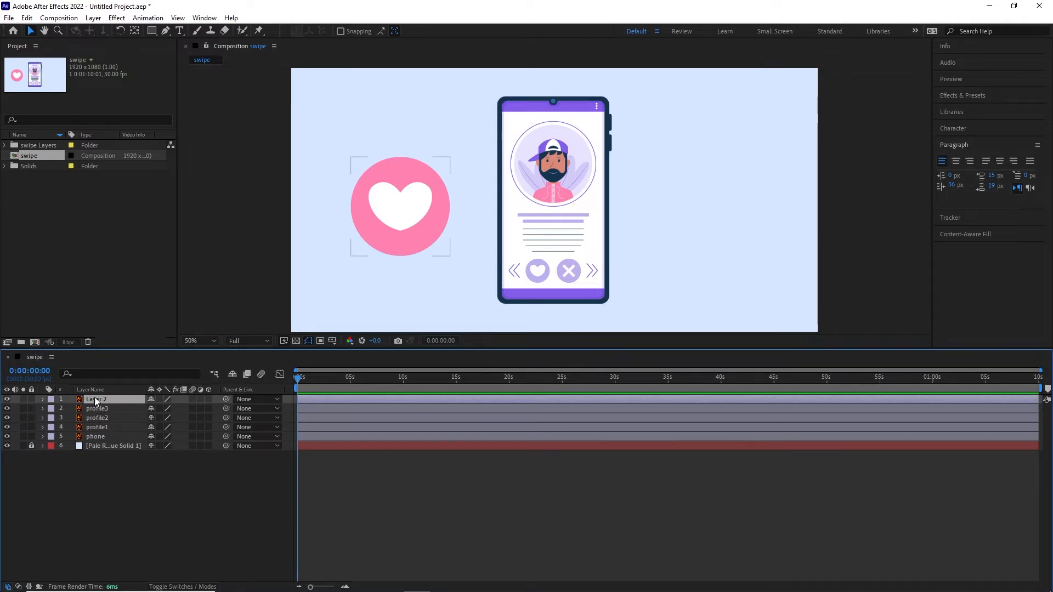
{"action": "key", "text": "Return"}
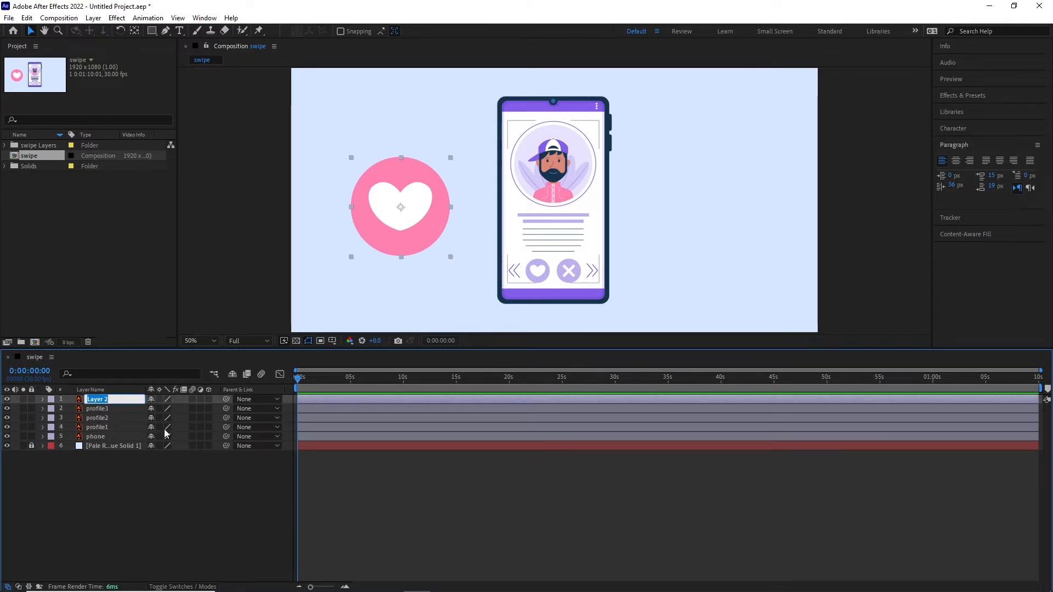
{"action": "type", "text": "heart"}
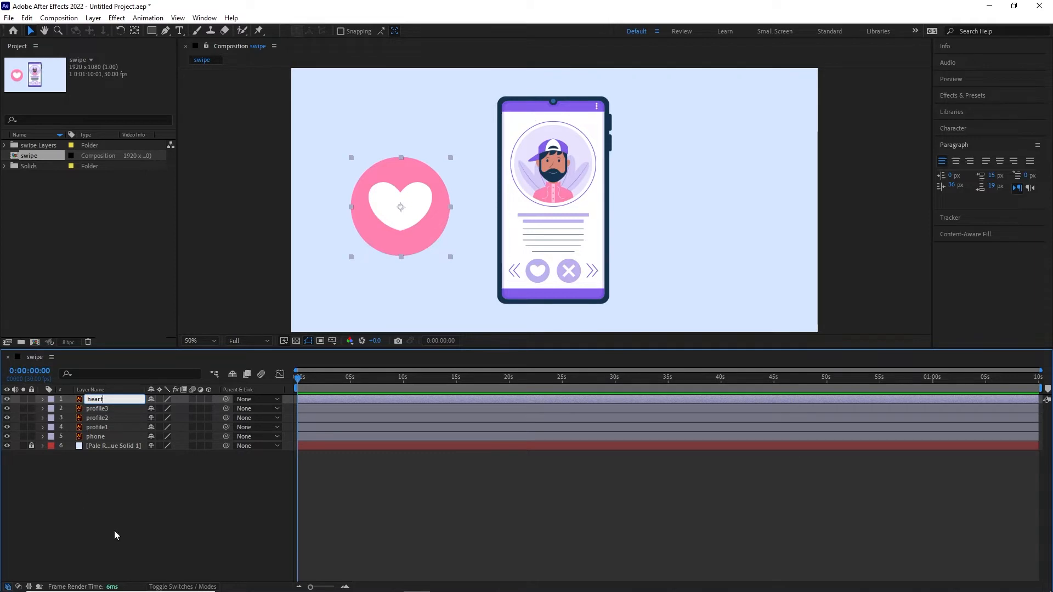
{"action": "left_click", "coordinate": [138, 526]}
{"action": "key", "text": "space"}
{"action": "left_click_drag", "start_coordinate": [745, 271], "coordinate": [744, 267]}
{"action": "key", "text": "comma"}
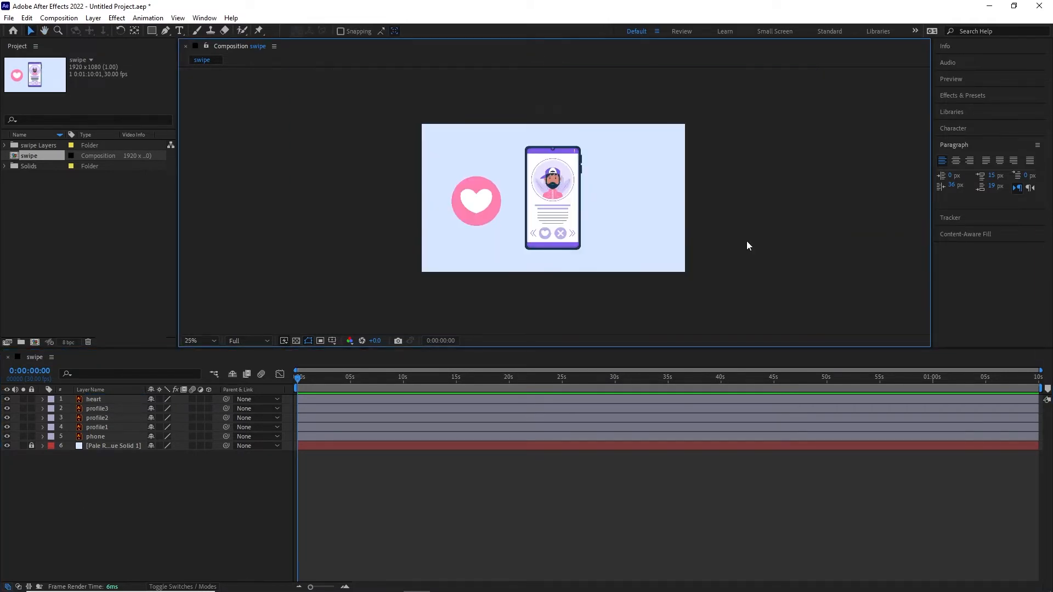
Switch to Illustrator and review the whole original illustration in 3775171.ai, then return to the swipe.ai document.
{"action": "mouse_move", "coordinate": [487, 586]}
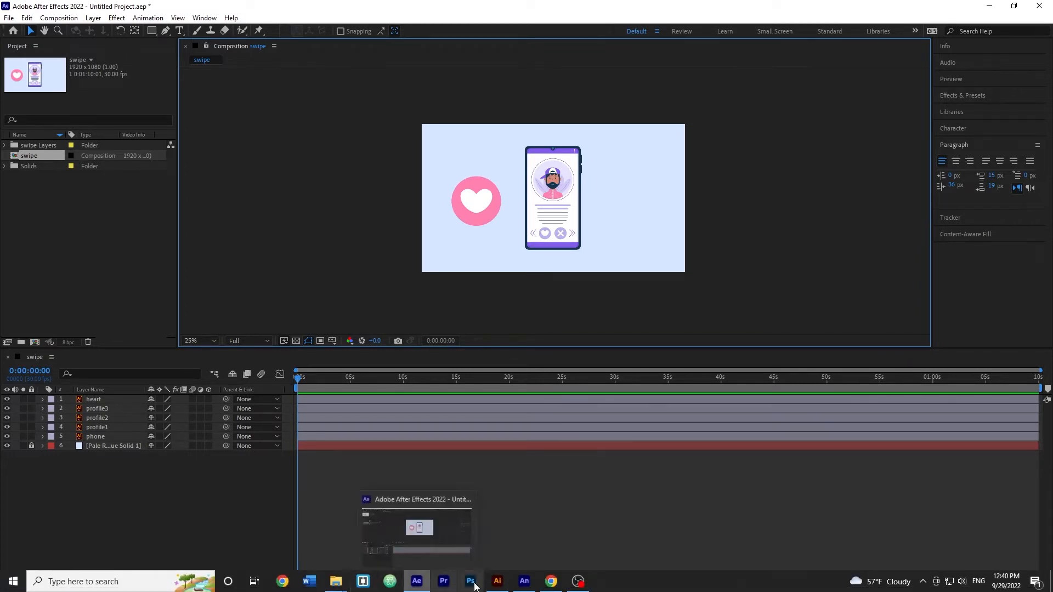
{"action": "left_click", "coordinate": [499, 583]}
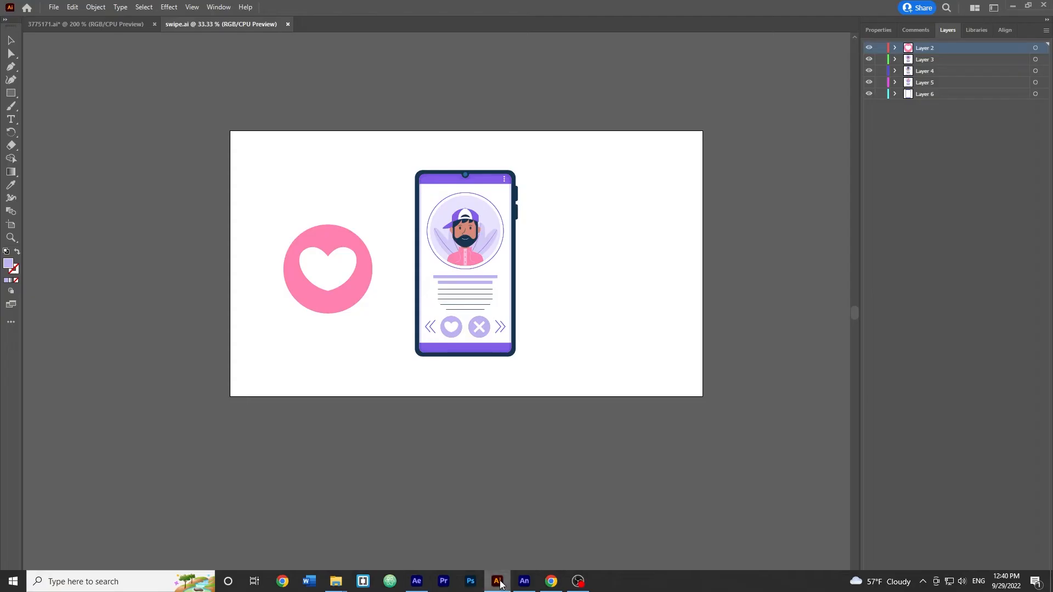
{"action": "left_click", "coordinate": [102, 28]}
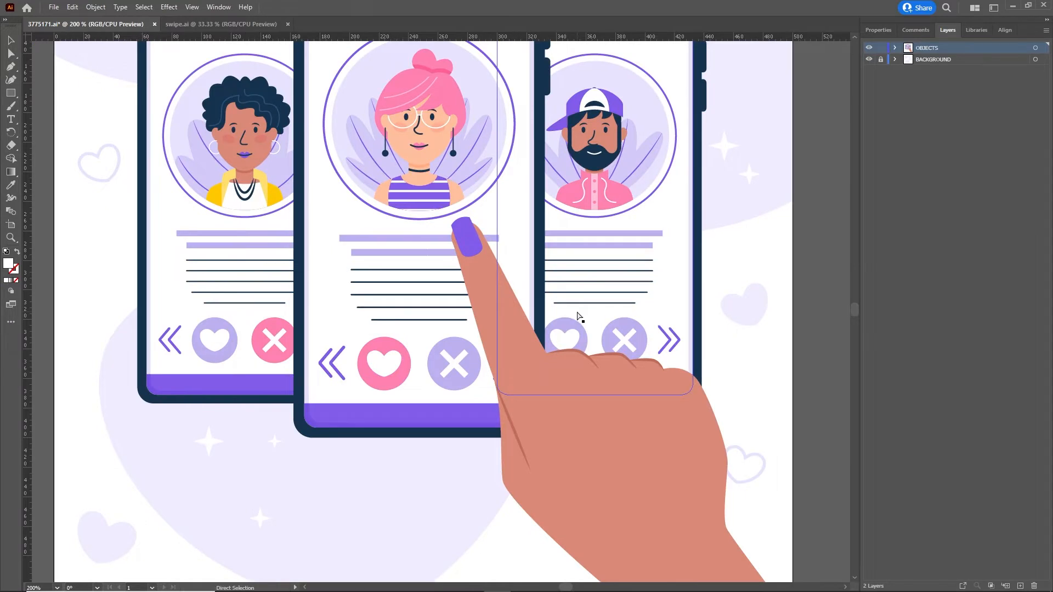
{"action": "scroll", "coordinate": [578, 315], "scroll_direction": "down", "scroll_amount": 5}
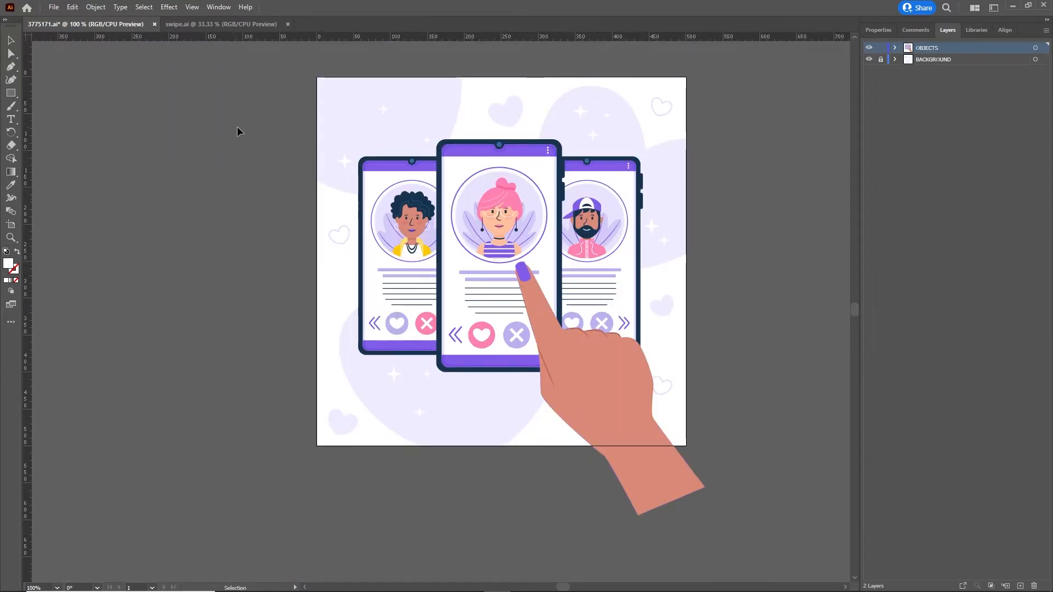
{"action": "left_click", "coordinate": [251, 23]}
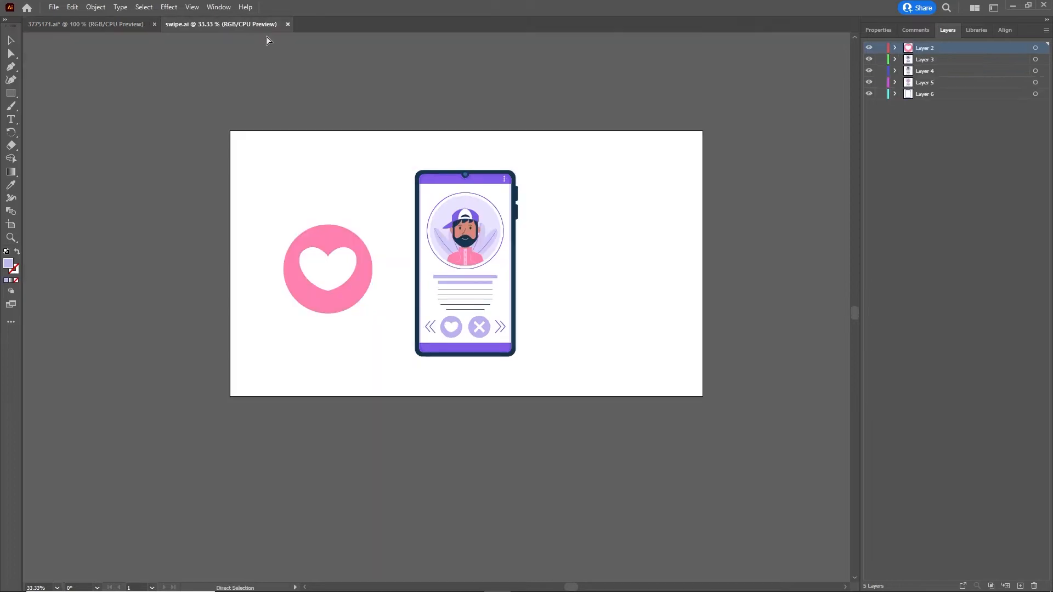
Create a new 1920 x 1080 px RGB document and place a copy of the pointing hand from 3775171.ai in it.
{"action": "key", "text": "ctrl+n"}
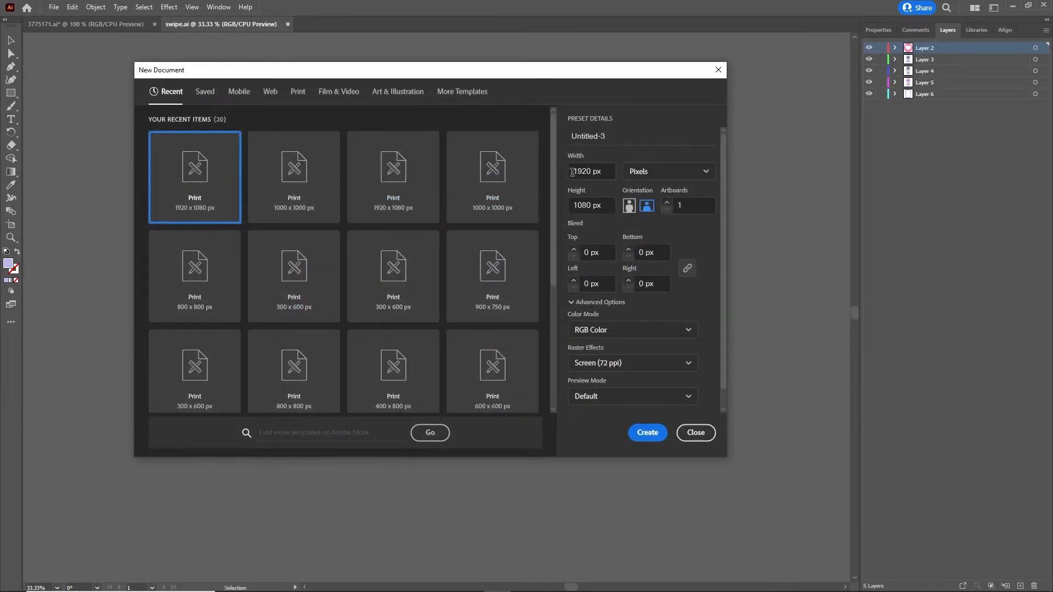
{"action": "left_click", "coordinate": [645, 433]}
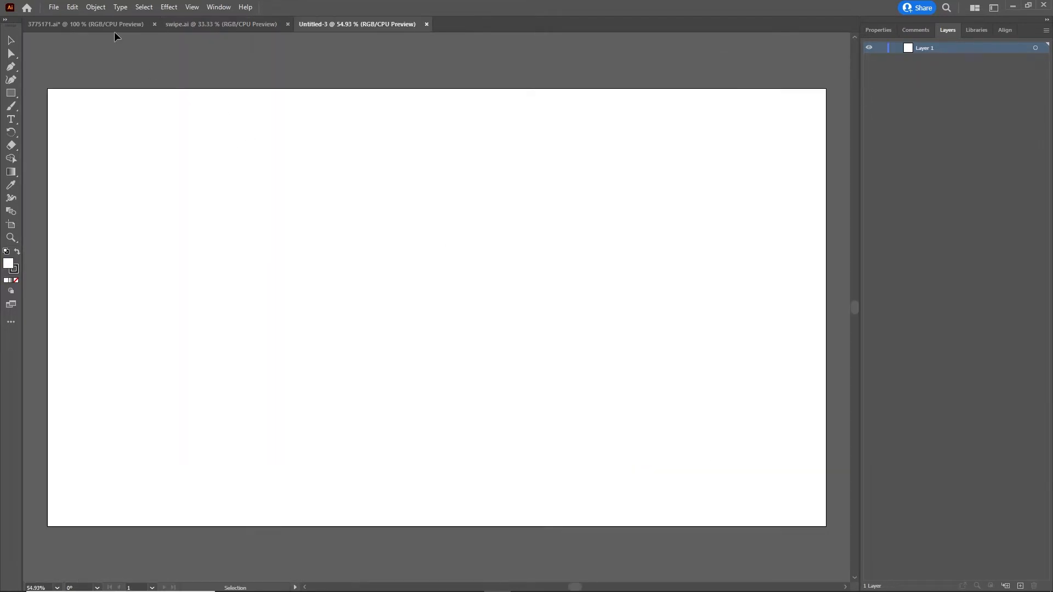
{"action": "left_click", "coordinate": [111, 25]}
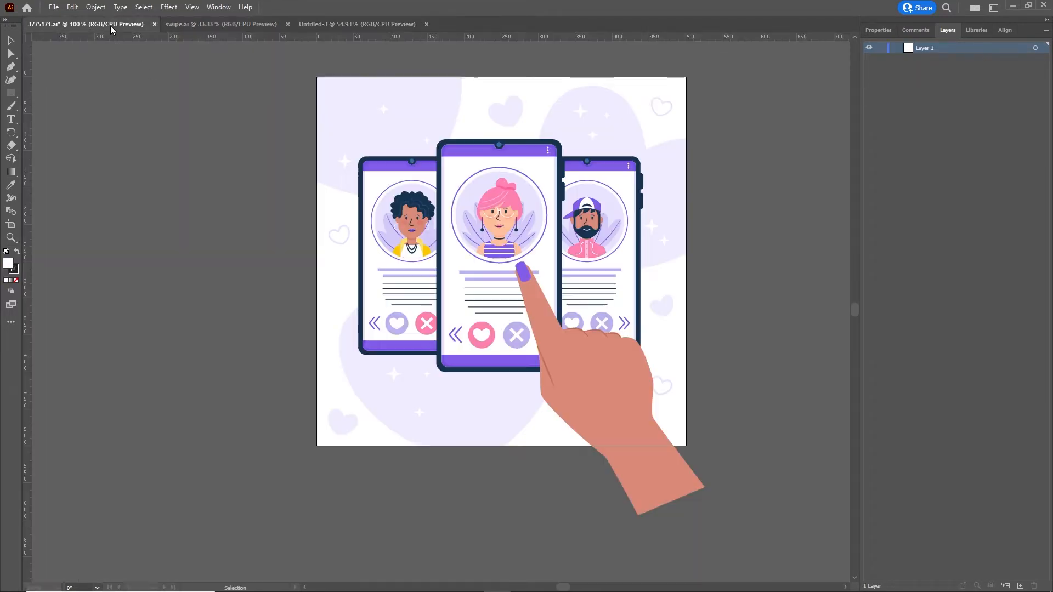
{"action": "left_click", "coordinate": [607, 422]}
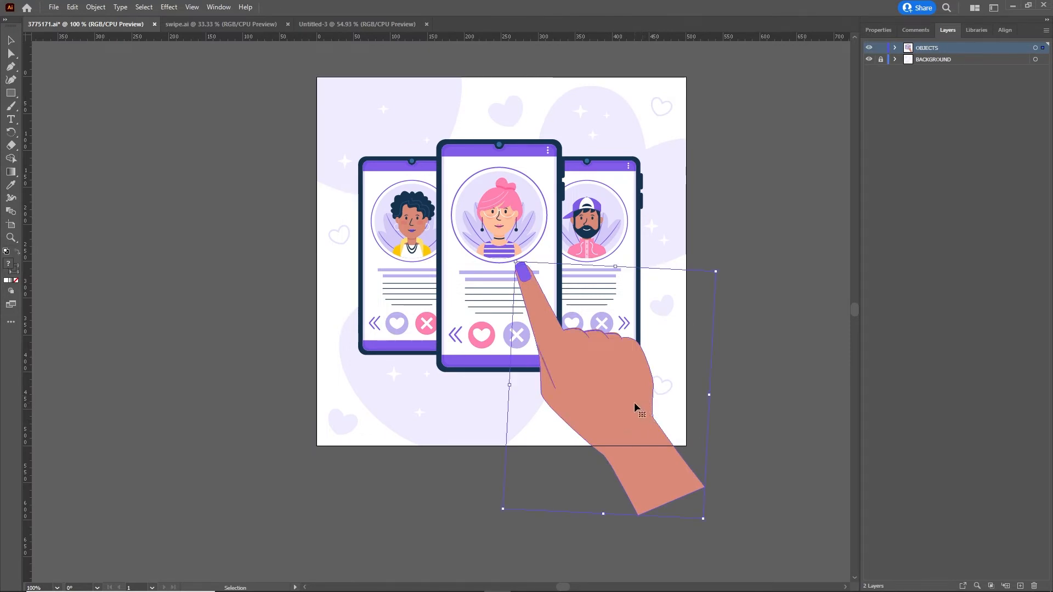
{"action": "left_click_drag", "start_coordinate": [633, 402], "coordinate": [502, 362]}
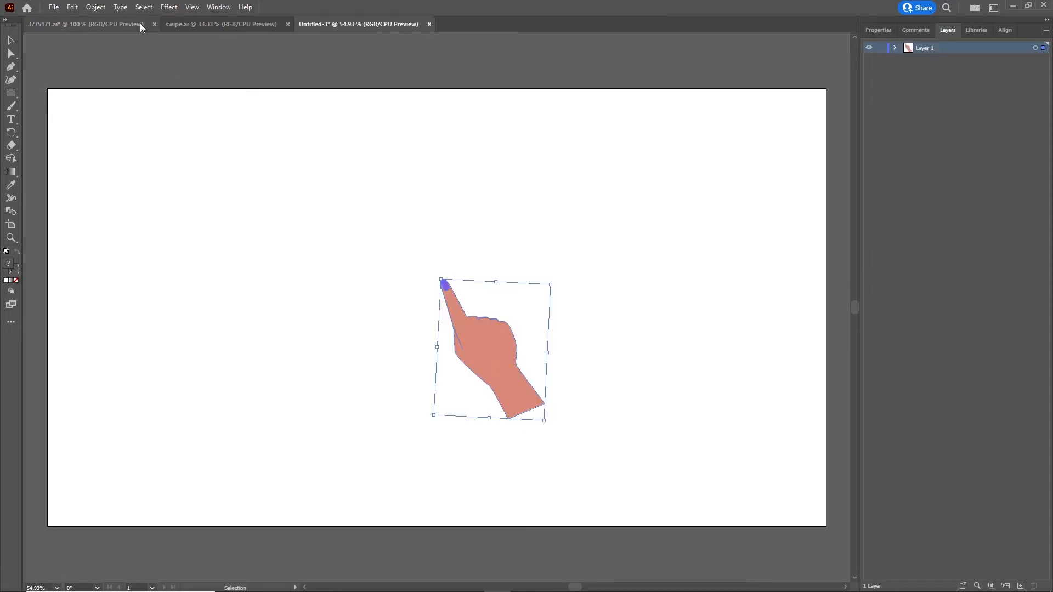
Enlarge the hand in the new document proportionally to over half the artboard height, centre it roughly, and deselect it.
{"action": "left_click", "coordinate": [198, 27]}
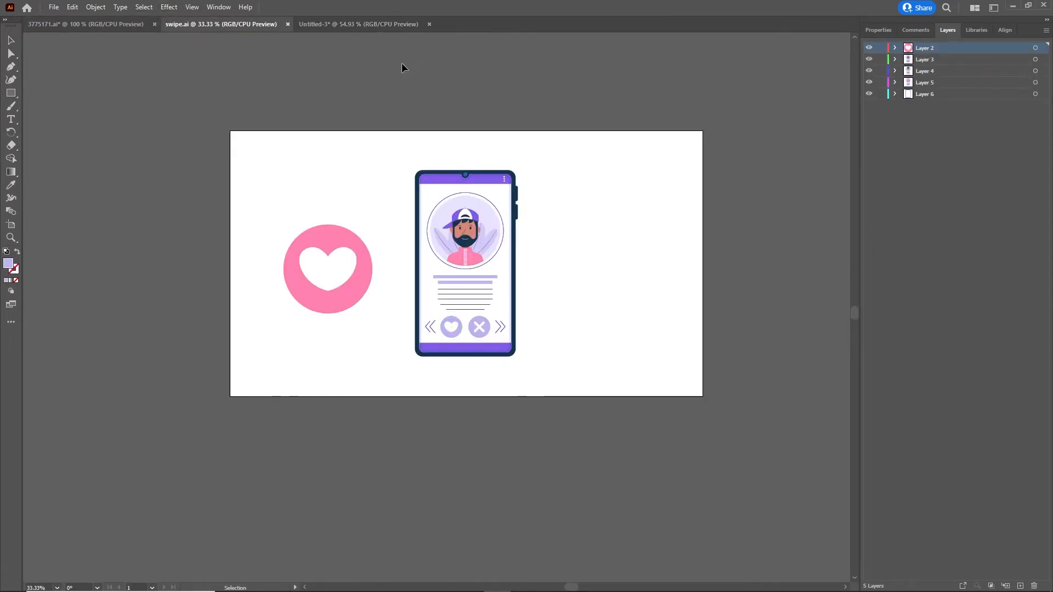
{"action": "left_click", "coordinate": [376, 25]}
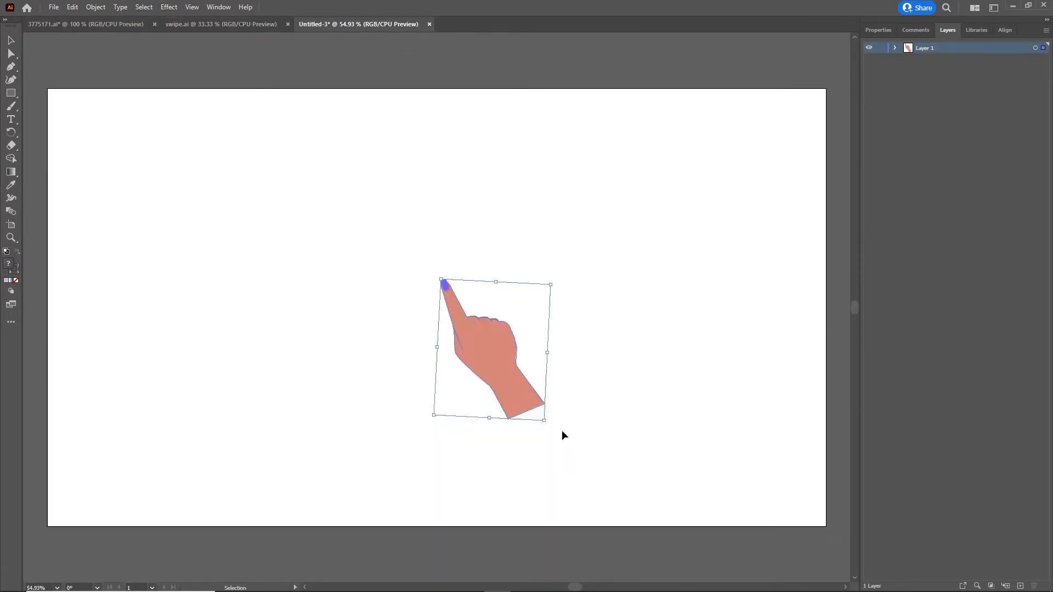
{"action": "left_click_drag", "start_coordinate": [546, 421], "coordinate": [467, 349]}
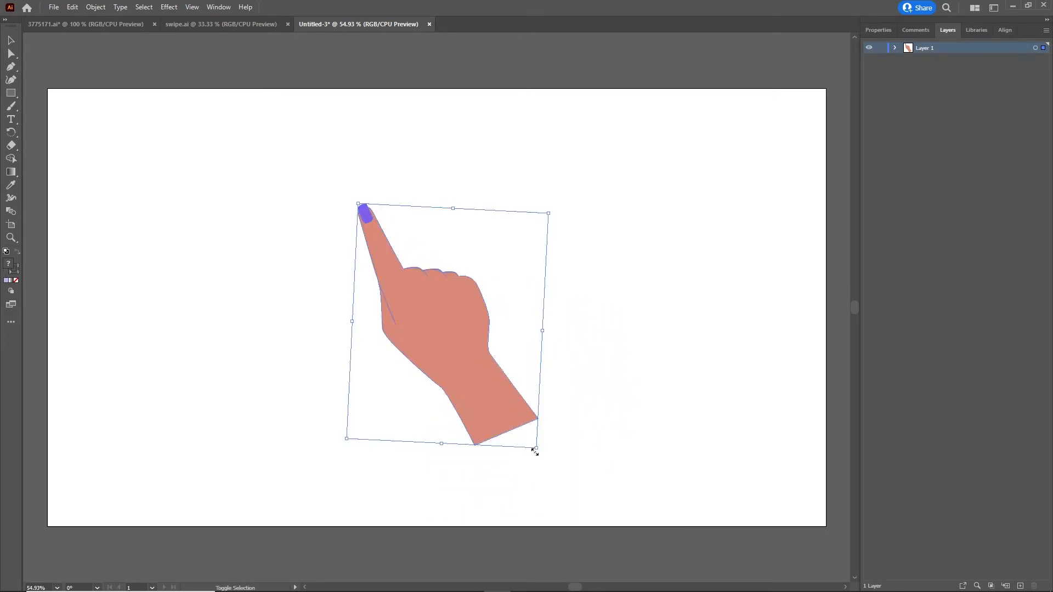
{"action": "left_click_drag", "start_coordinate": [536, 446], "coordinate": [566, 477]}
{"action": "mouse_move", "coordinate": [472, 378]}
{"action": "left_mouse_down"}
{"action": "mouse_move", "coordinate": [459, 355]}
{"action": "mouse_move", "coordinate": [463, 361]}
{"action": "left_mouse_up"}
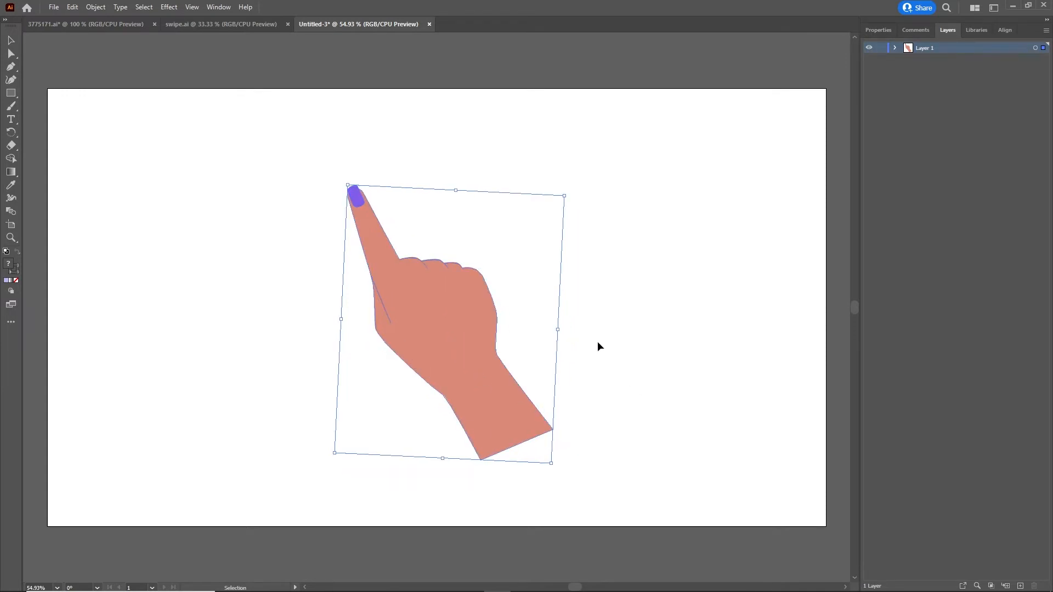
{"action": "left_click", "coordinate": [623, 352]}
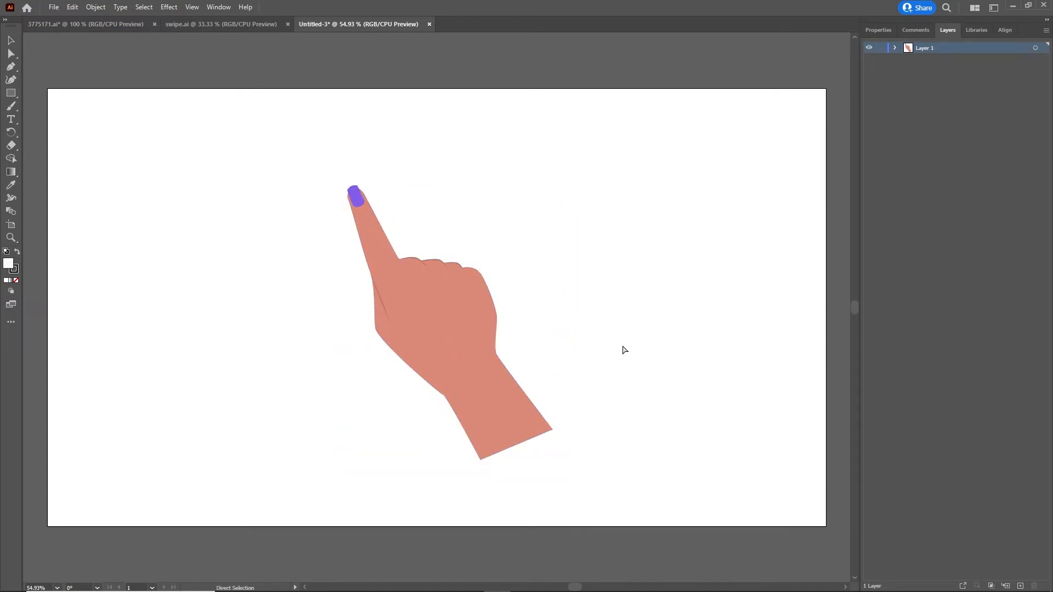
Save the document as hand.ai in the illustrator folder beside swipe.ai, with the Illustrator 2020 version and default options.
{"action": "key", "text": "ctrl+s"}
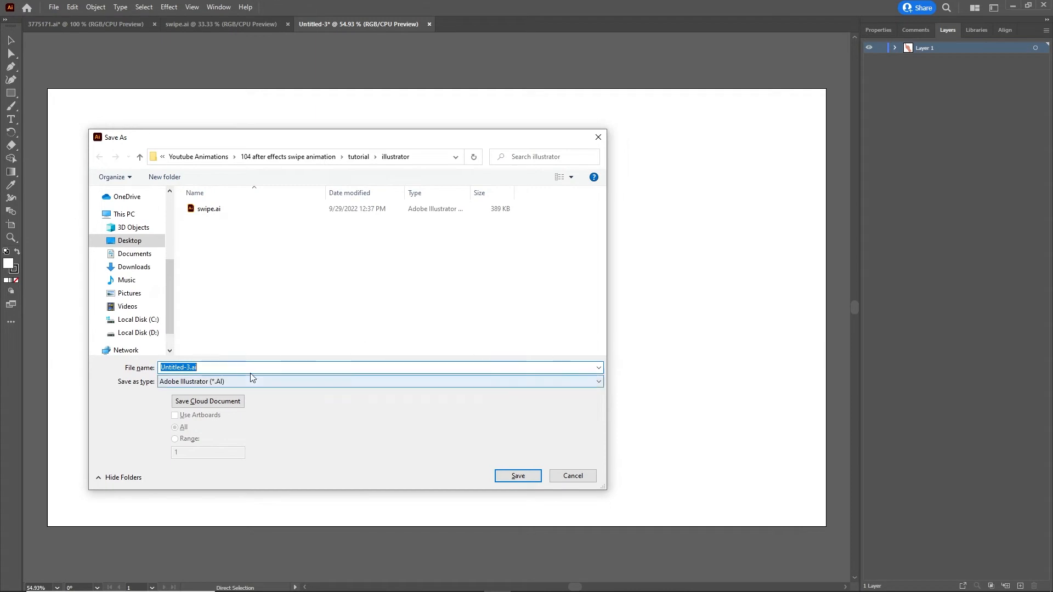
{"action": "type", "text": "hand"}
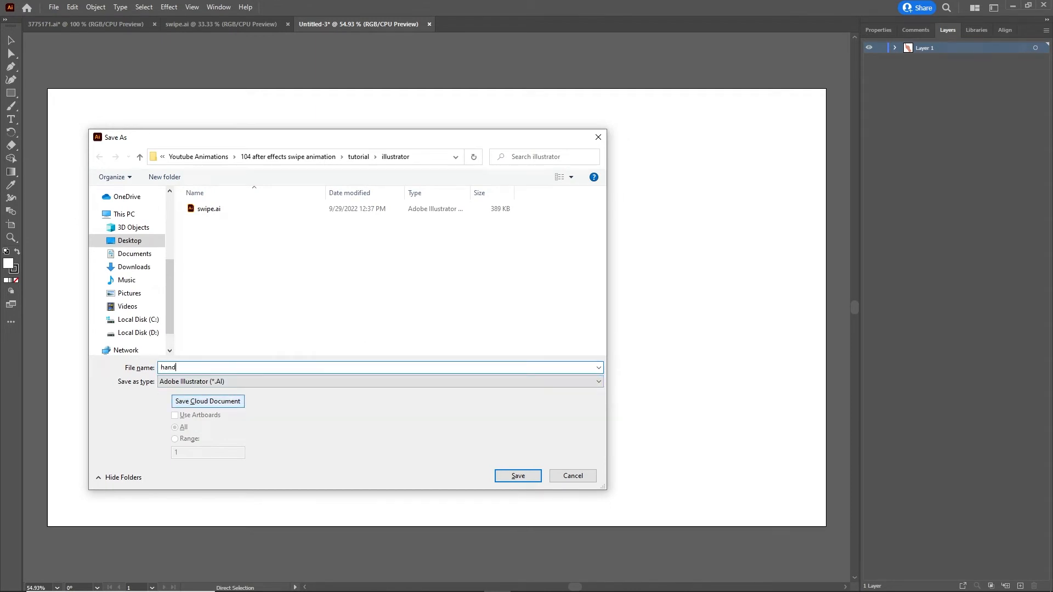
{"action": "left_click", "coordinate": [531, 477]}
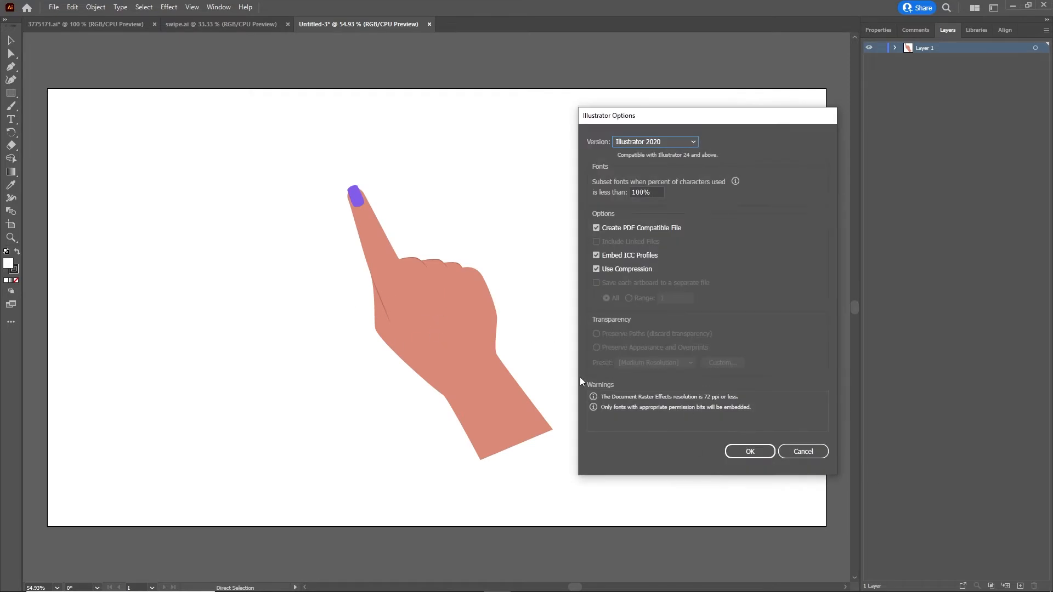
{"action": "left_click", "coordinate": [755, 450]}
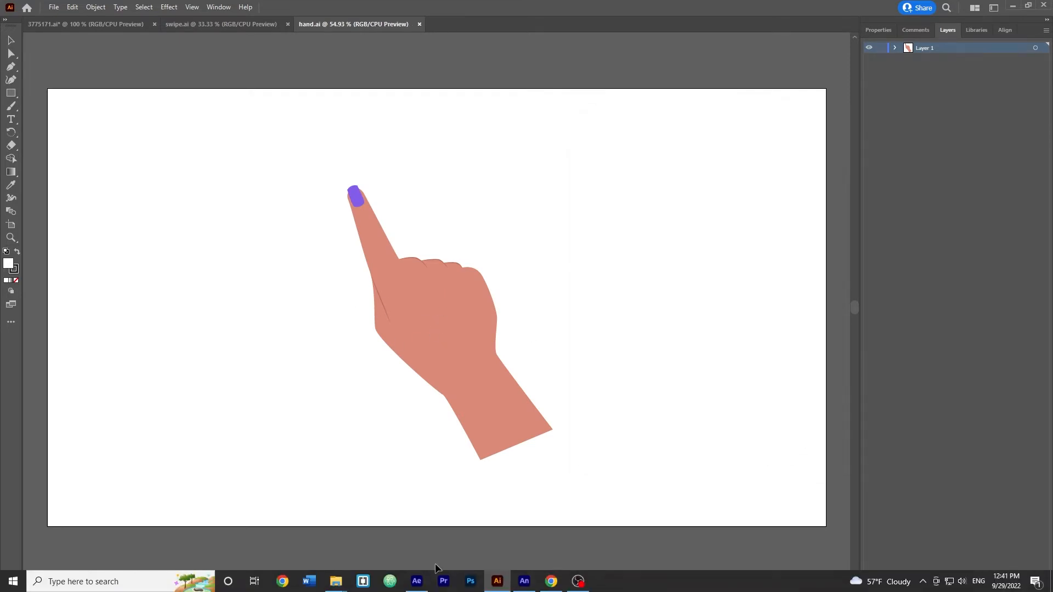
Switch to After Effects and import hand.ai from the illustrator folder into the project as Footage with Merged Layers.
{"action": "mouse_move", "coordinate": [336, 581]}
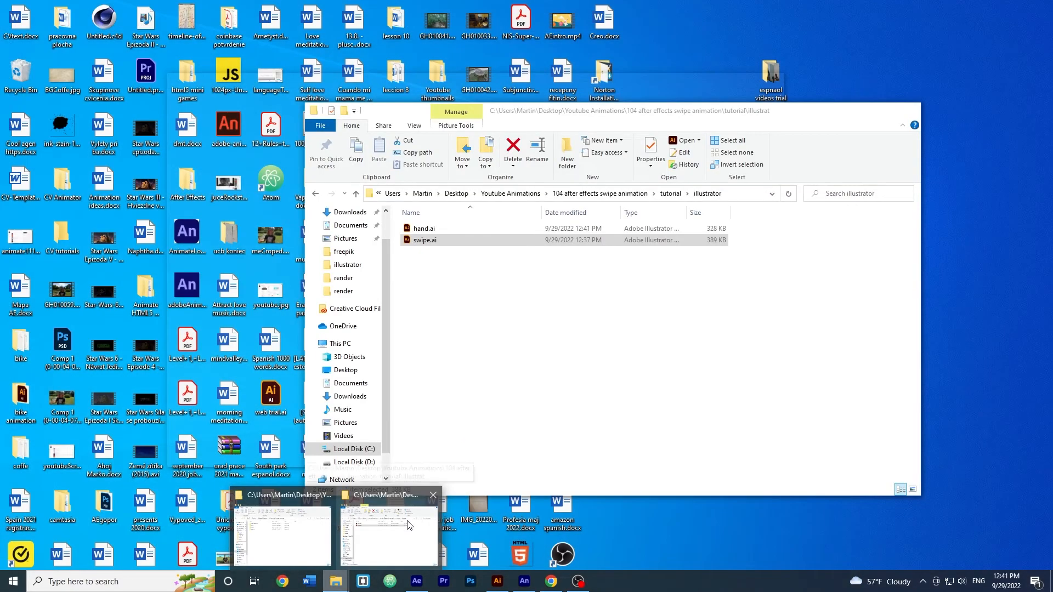
{"action": "left_click", "coordinate": [371, 562]}
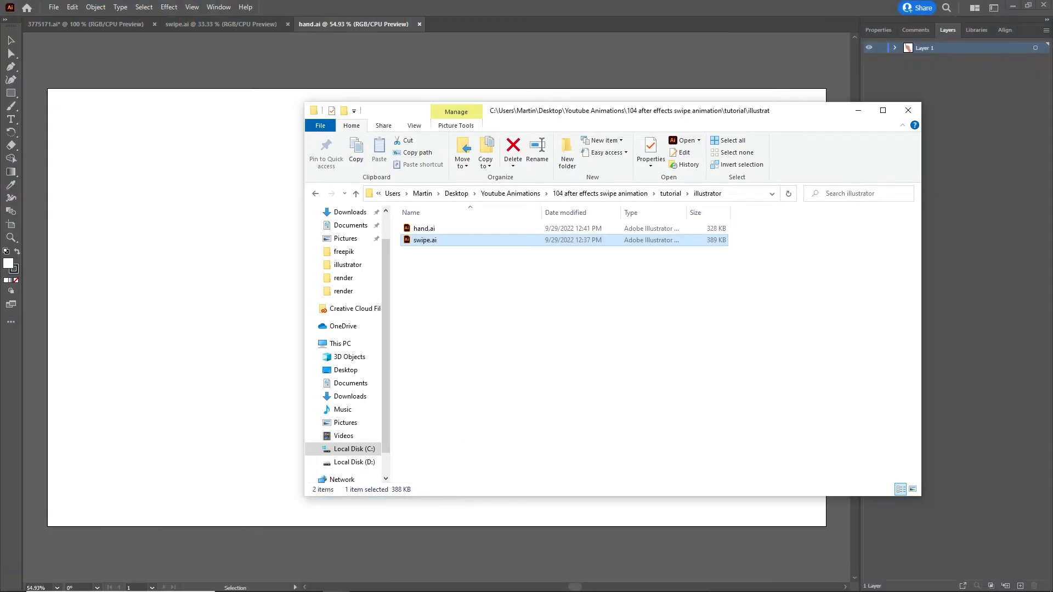
{"action": "left_click", "coordinate": [416, 581]}
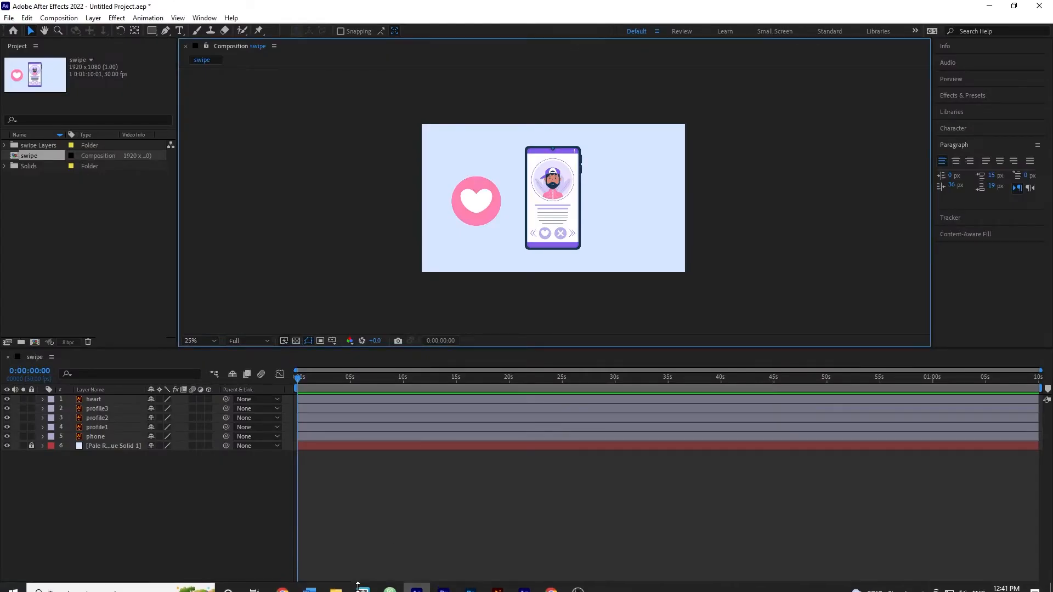
{"action": "mouse_move", "coordinate": [336, 581]}
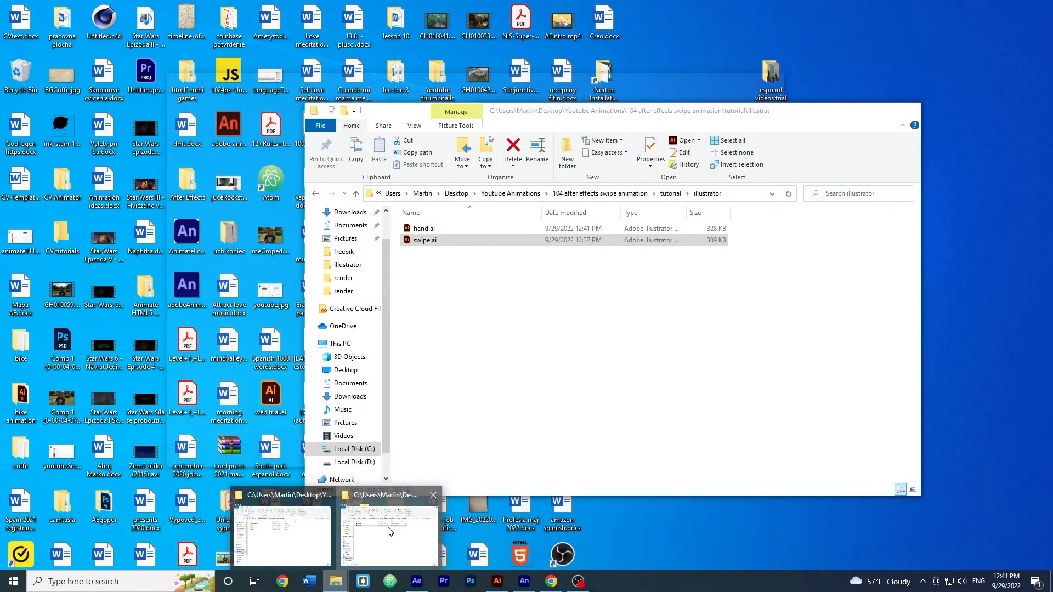
{"action": "left_click", "coordinate": [389, 532]}
{"action": "left_click", "coordinate": [427, 230]}
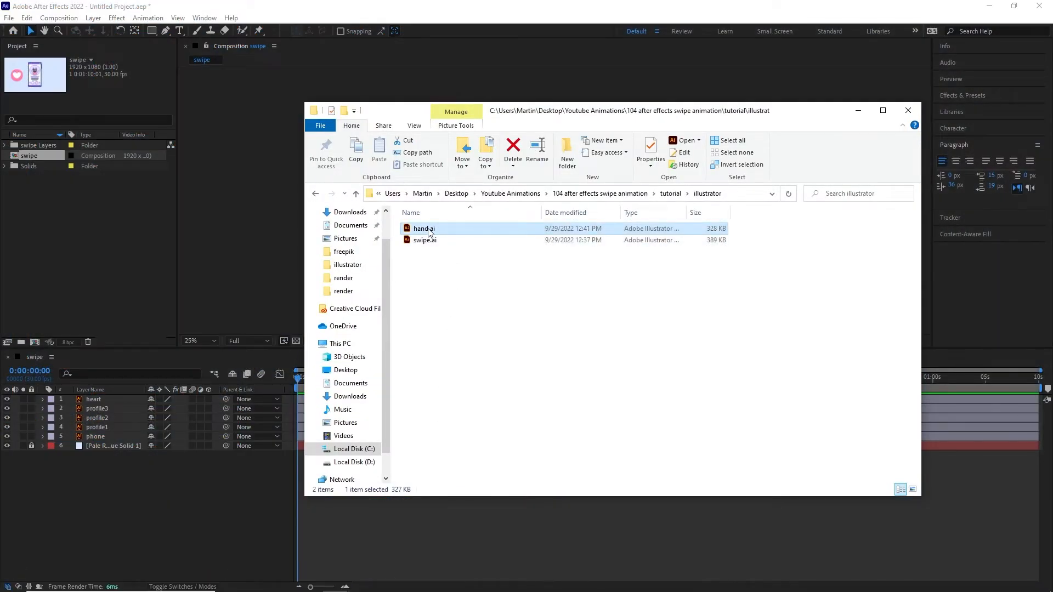
{"action": "left_click_drag", "start_coordinate": [428, 231], "coordinate": [83, 248]}
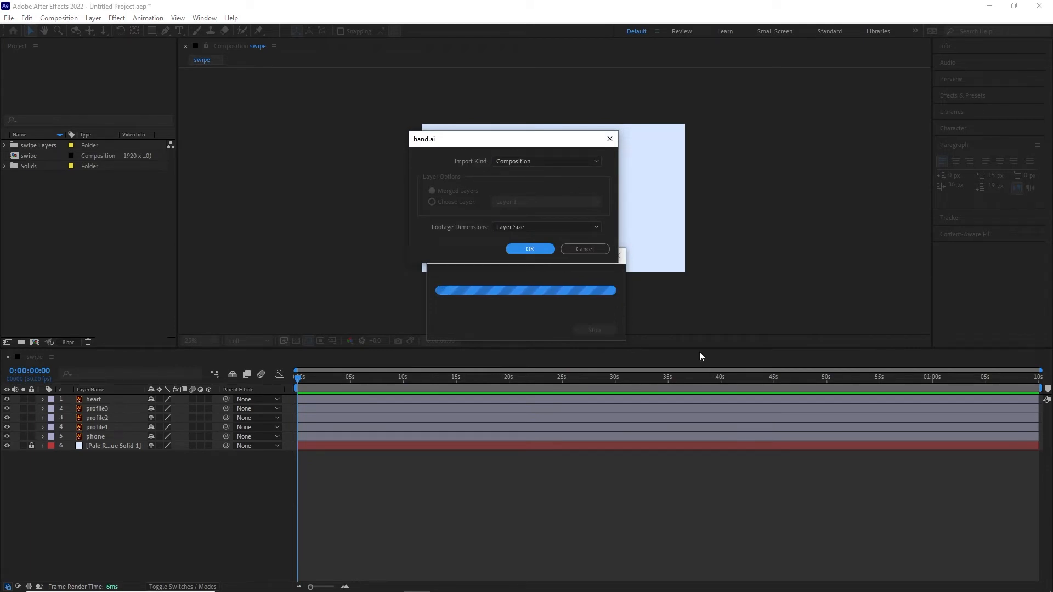
{"action": "left_click", "coordinate": [598, 162]}
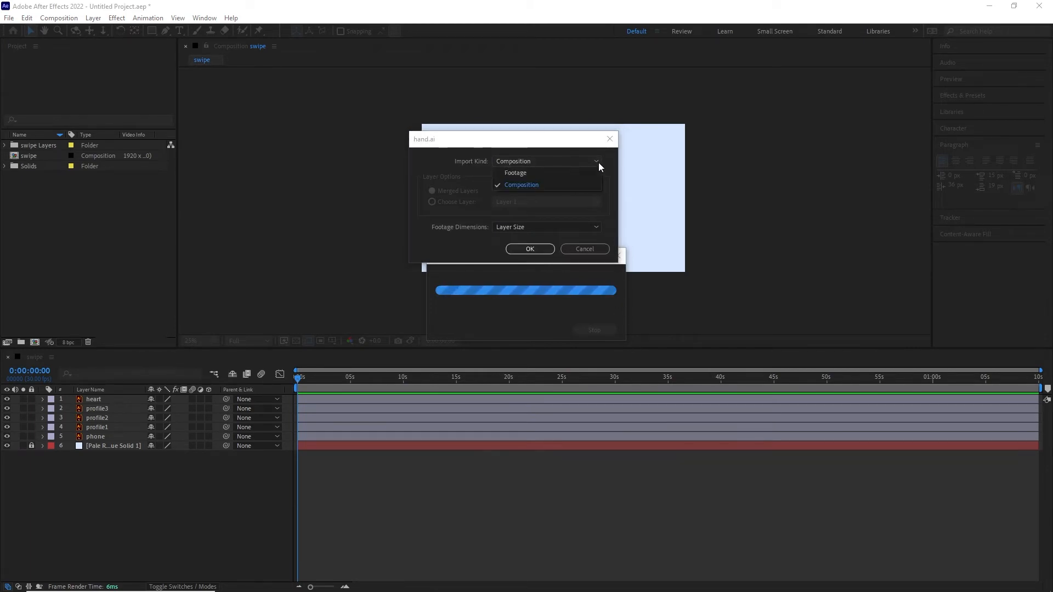
{"action": "left_click", "coordinate": [517, 173]}
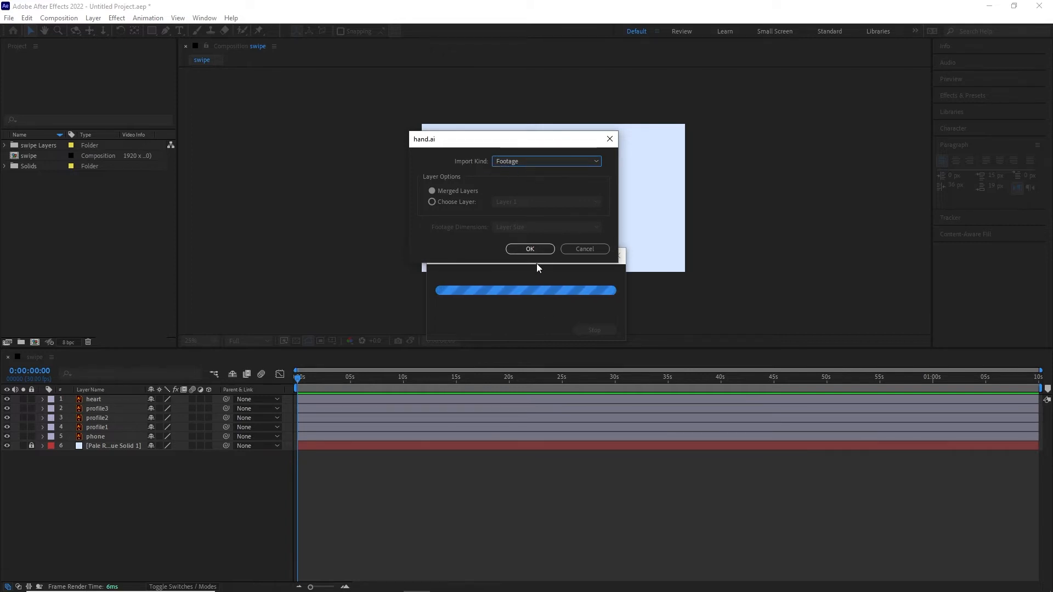
{"action": "left_click", "coordinate": [531, 249]}
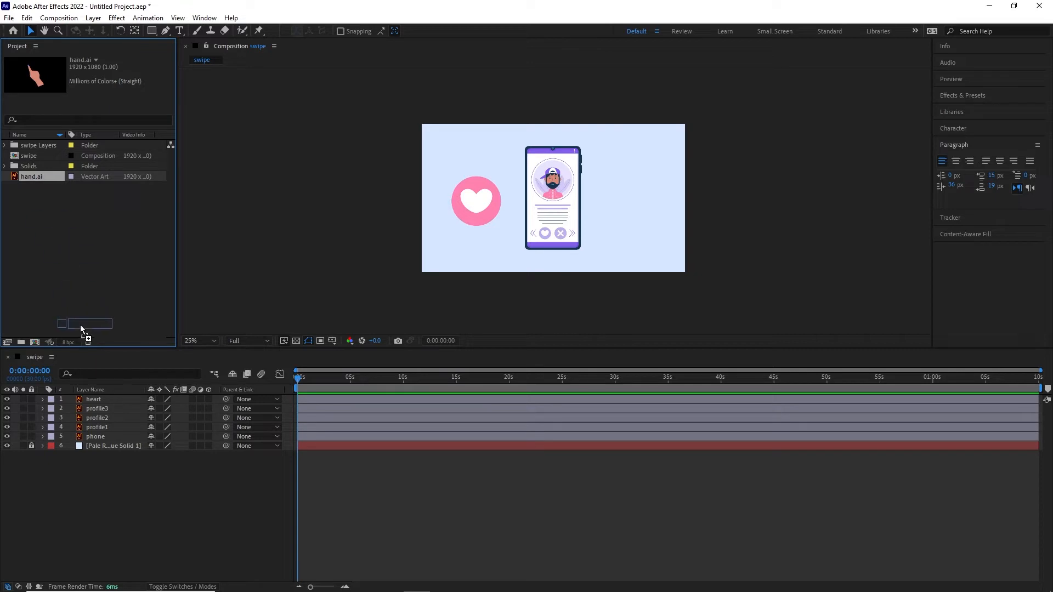
Add hand.ai as the topmost layer of the swipe composition and move the hand so its fingertip reaches the phone's lower buttons.
{"action": "left_click_drag", "start_coordinate": [93, 391], "coordinate": [94, 396]}
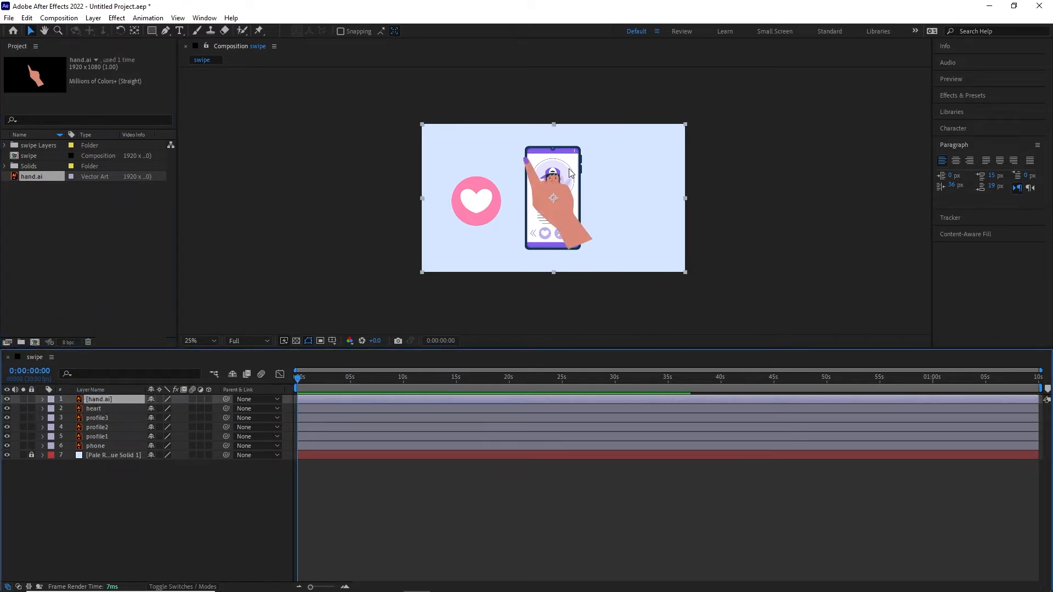
{"action": "key", "text": "period"}
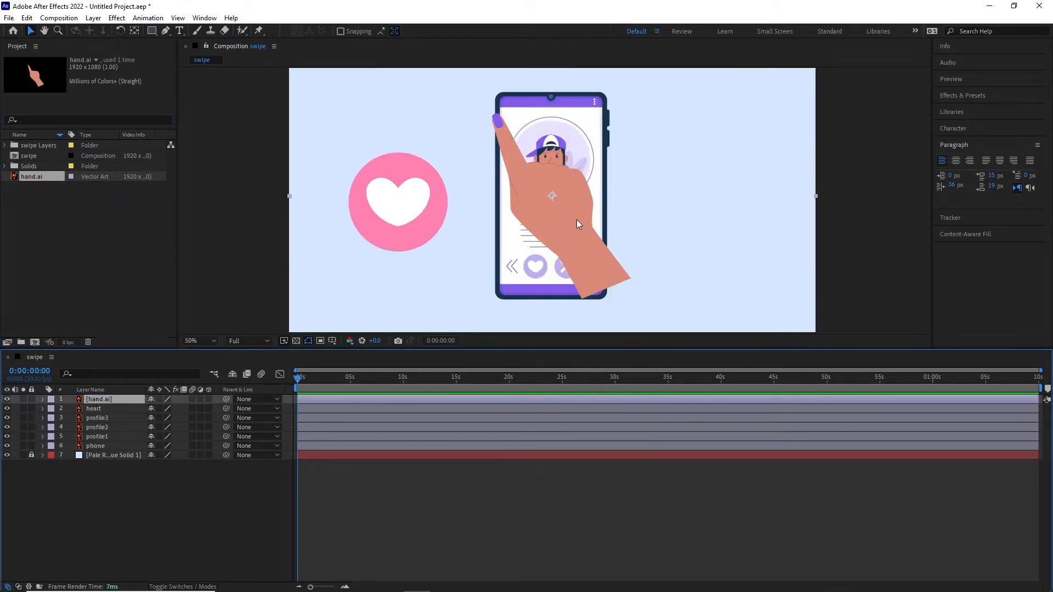
{"action": "left_click_drag", "start_coordinate": [576, 220], "coordinate": [638, 345]}
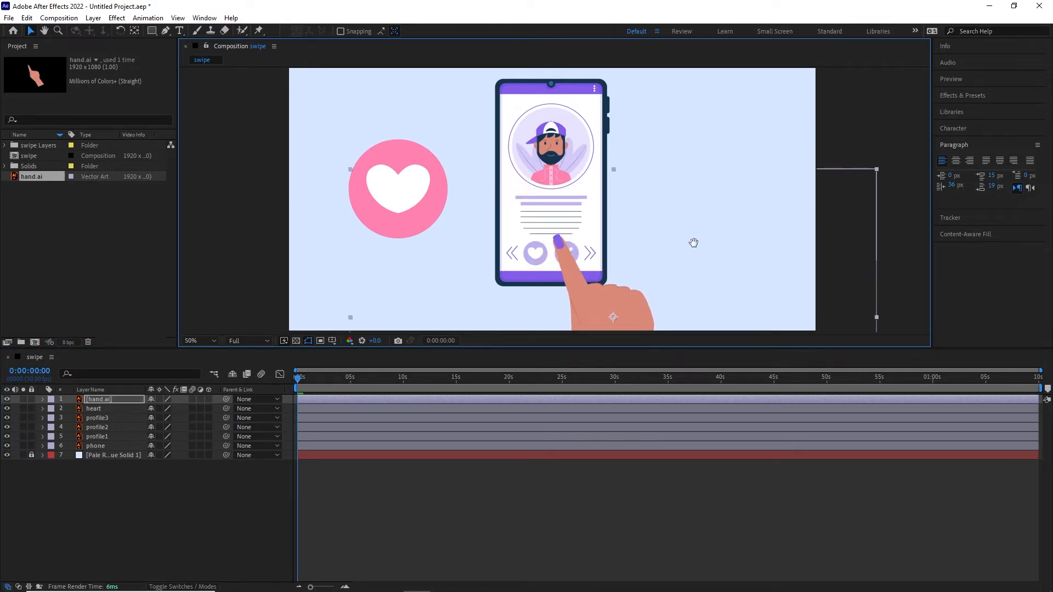
{"action": "left_click_drag", "start_coordinate": [693, 242], "coordinate": [704, 189]}
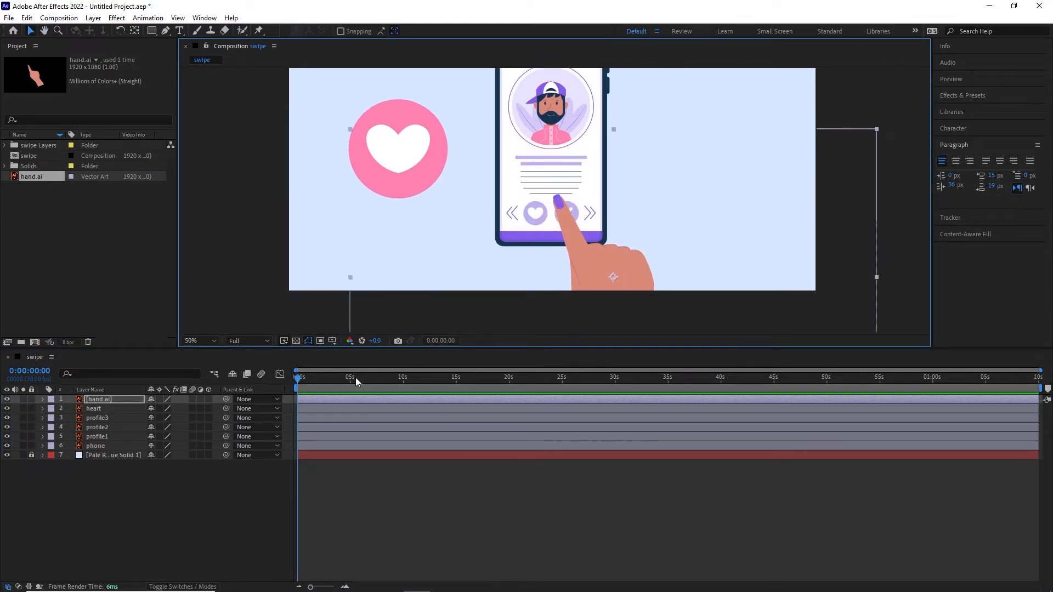
Scale the hand layer to 85% and move it so the fingertip rests on the profile's text lines, then deselect it.
{"action": "key", "text": "s"}
{"action": "left_click_drag", "start_coordinate": [176, 408], "coordinate": [167, 412]}
{"action": "left_click_drag", "start_coordinate": [617, 273], "coordinate": [610, 248]}
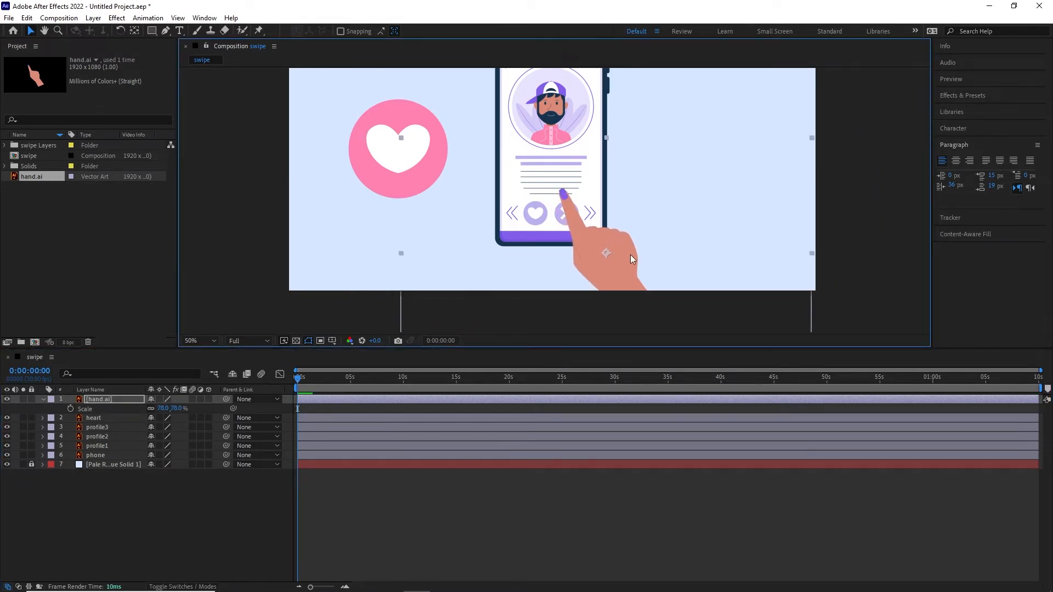
{"action": "left_click_drag", "start_coordinate": [179, 409], "coordinate": [182, 408]}
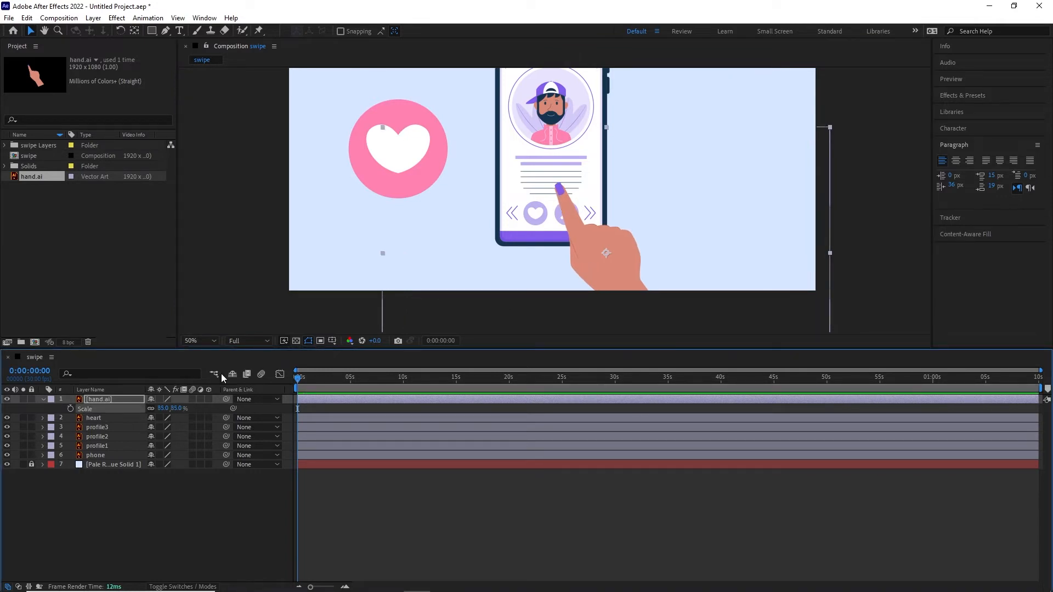
{"action": "key", "text": "comma"}
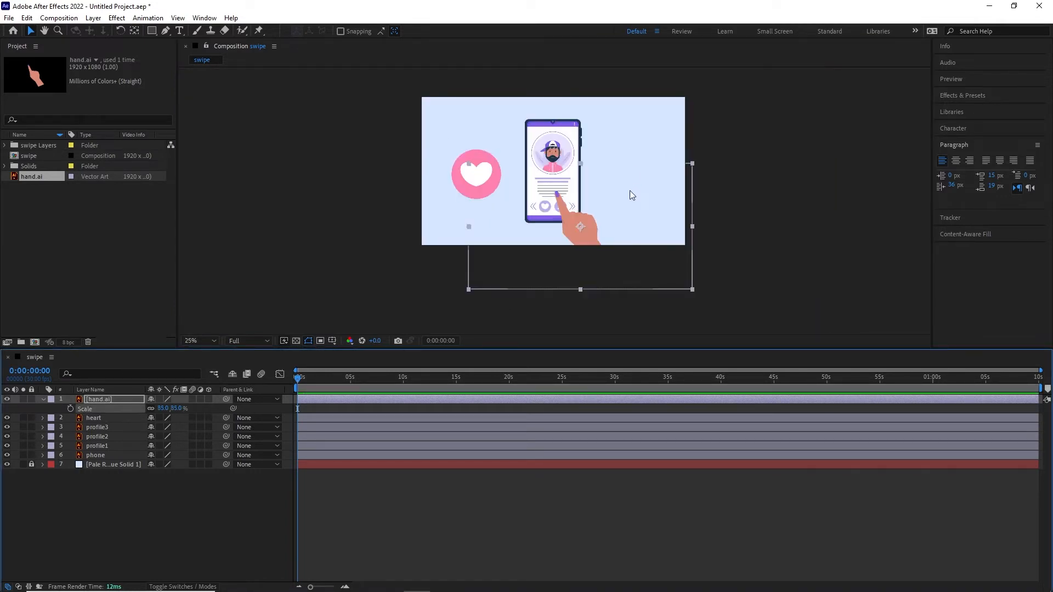
{"action": "left_click", "coordinate": [43, 400]}
{"action": "left_click", "coordinate": [884, 235]}
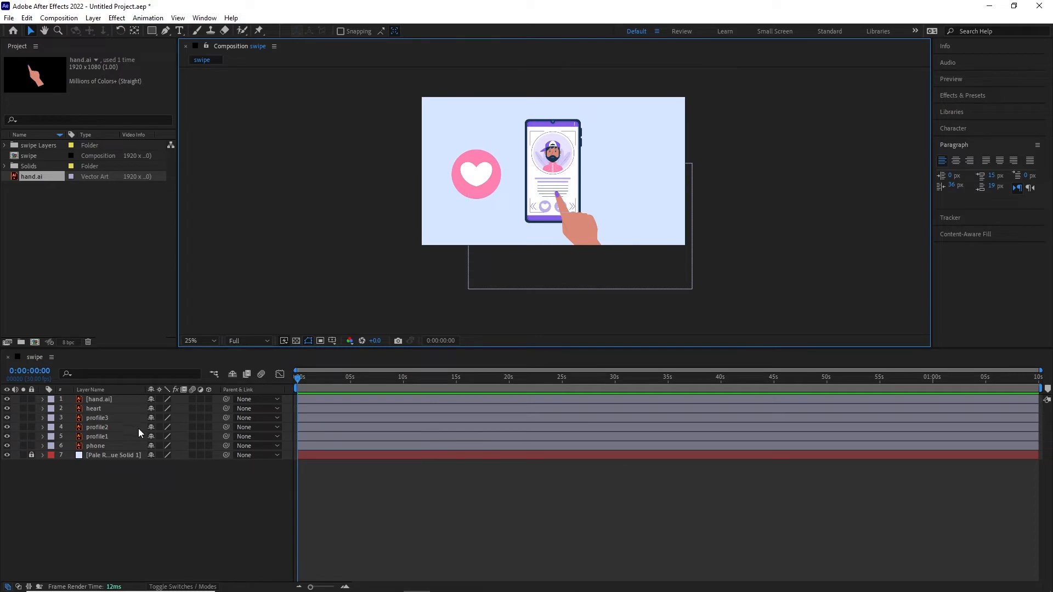
{"action": "left_click", "coordinate": [97, 446]}
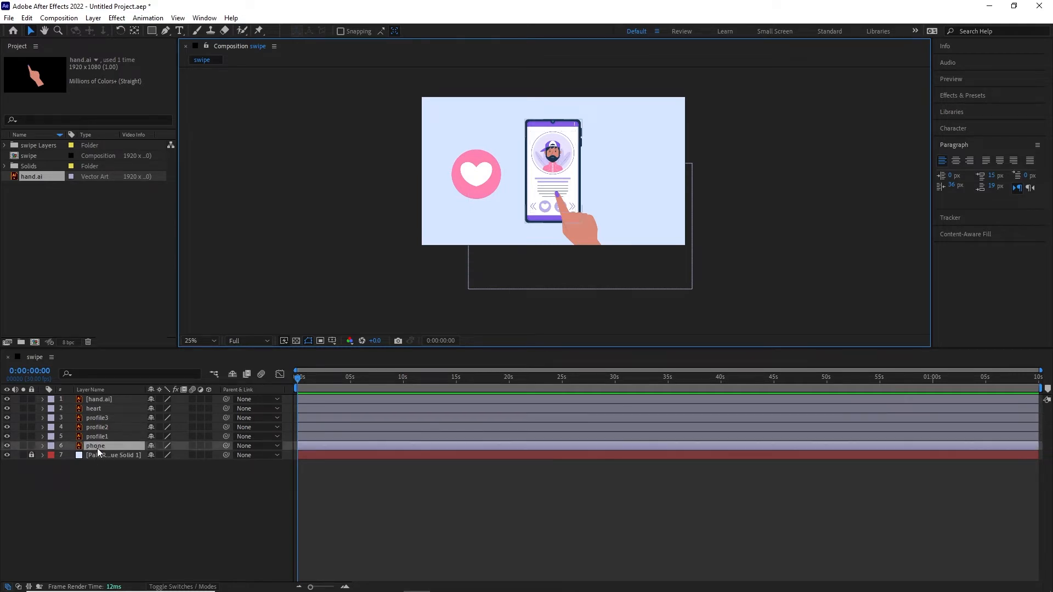
{"action": "left_click", "coordinate": [97, 399], "text": "shift"}
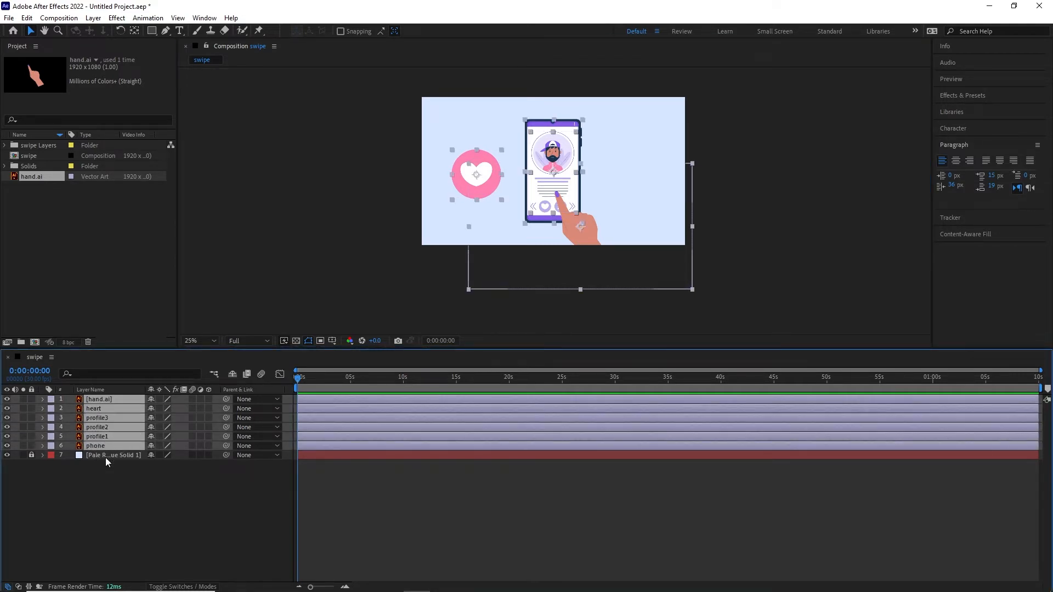
{"action": "left_click", "coordinate": [116, 490]}
Move the heart layer above the hand layer, hide the heart, and clear the selection.
{"action": "left_click_drag", "start_coordinate": [96, 409], "coordinate": [100, 401]}
{"action": "left_click", "coordinate": [6, 399]}
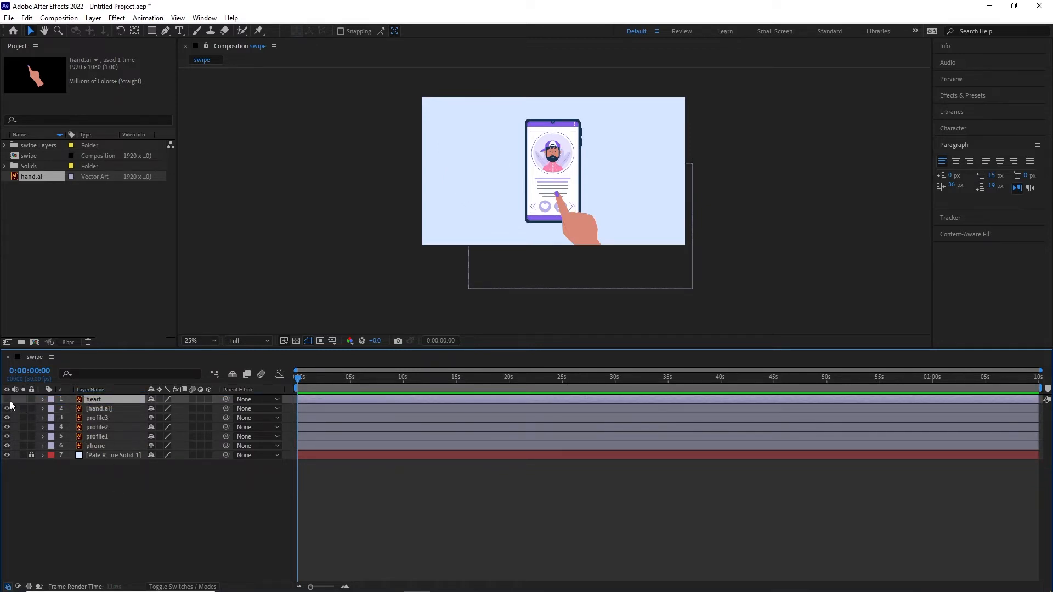
{"action": "left_click", "coordinate": [125, 500]}
{"action": "left_click", "coordinate": [96, 447]}
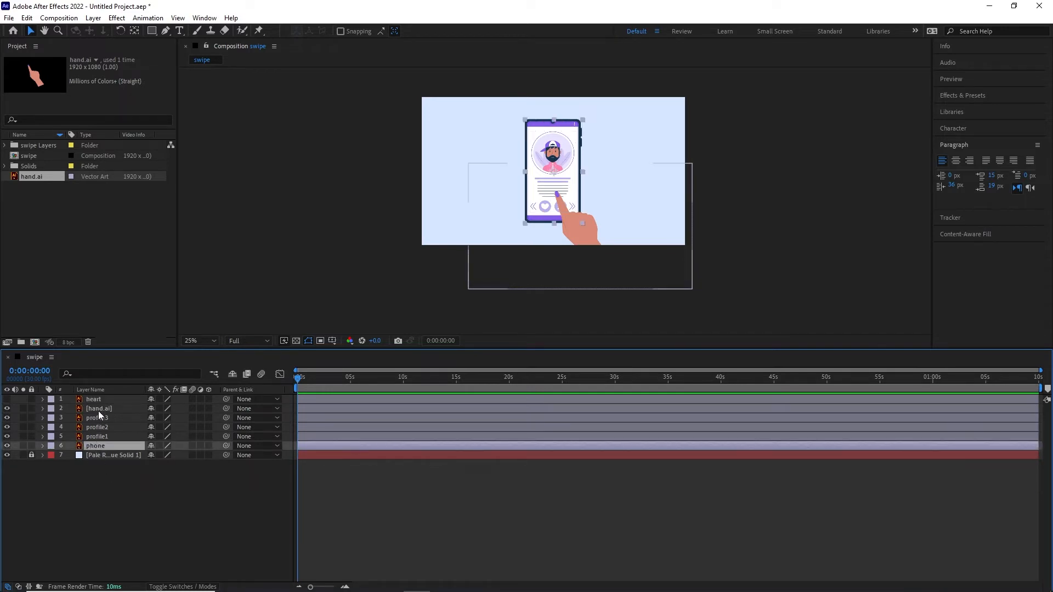
{"action": "left_click", "coordinate": [99, 410], "text": "shift"}
{"action": "key", "text": "s"}
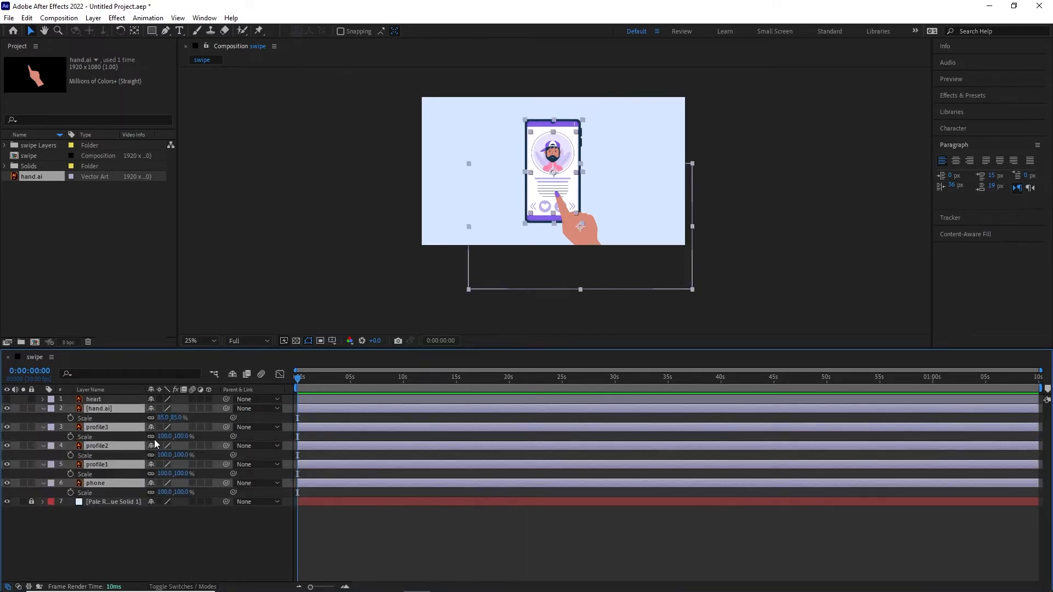
{"action": "mouse_move", "coordinate": [176, 417]}
{"action": "left_mouse_down"}
{"action": "mouse_move", "coordinate": [285, 433]}
{"action": "mouse_move", "coordinate": [149, 420]}
{"action": "mouse_move", "coordinate": [170, 429]}
{"action": "left_mouse_up"}
{"action": "left_click", "coordinate": [43, 408]}
{"action": "left_click", "coordinate": [123, 476]}
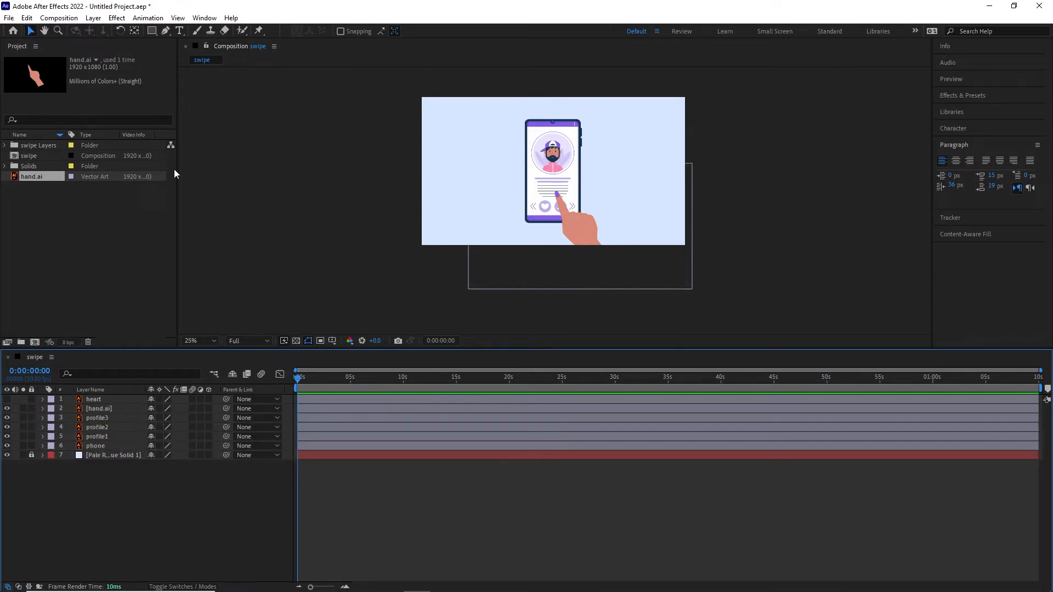
Add a null object and parent the hand, all three profile layers and the phone to it.
{"action": "left_click", "coordinate": [93, 18]}
{"action": "mouse_move", "coordinate": [211, 32]}
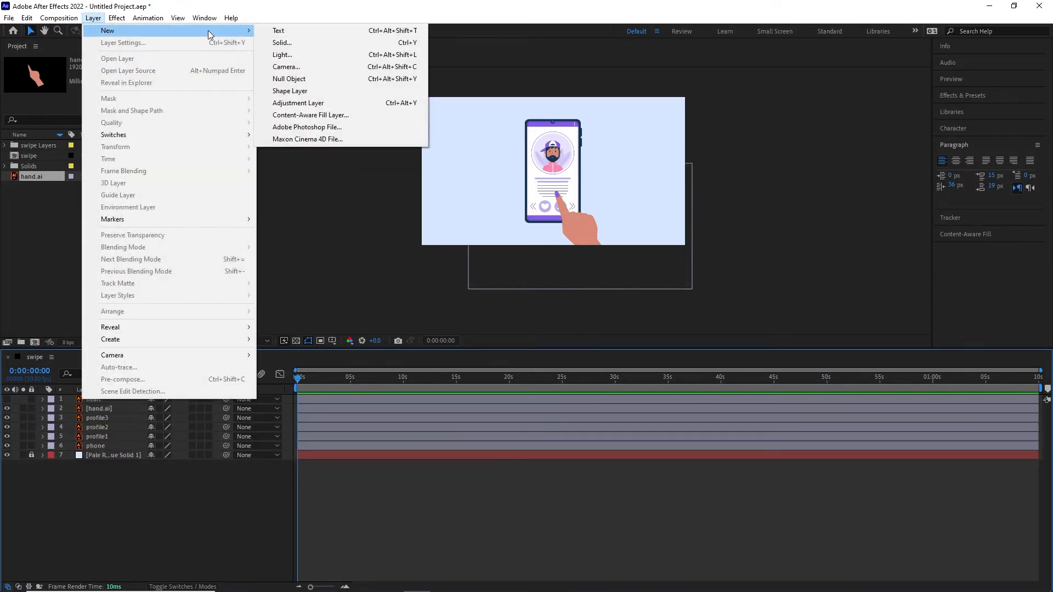
{"action": "left_click", "coordinate": [299, 80]}
{"action": "left_click", "coordinate": [107, 455]}
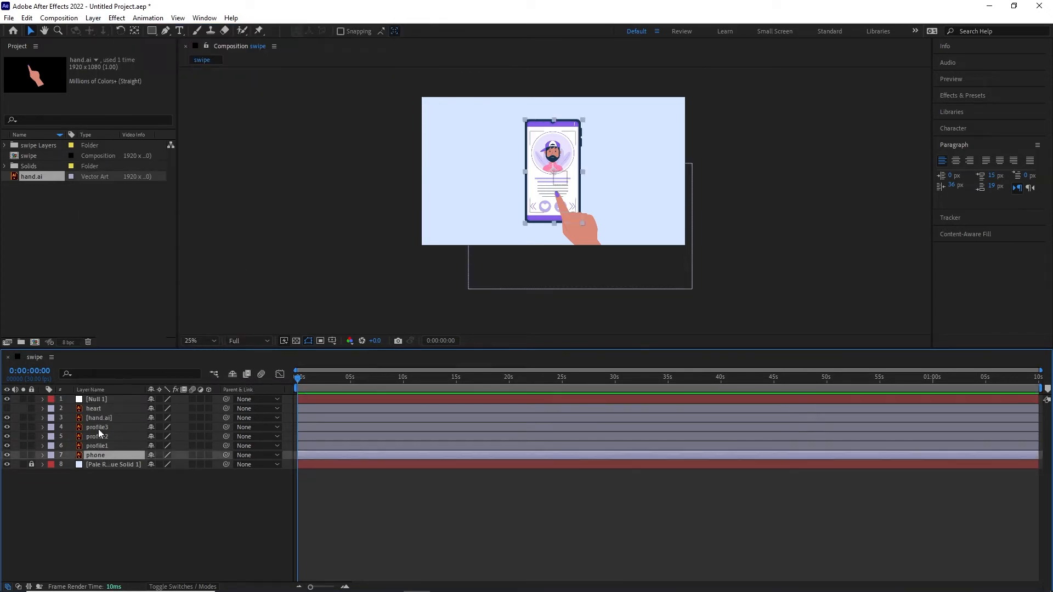
{"action": "left_click", "coordinate": [96, 418], "text": "shift"}
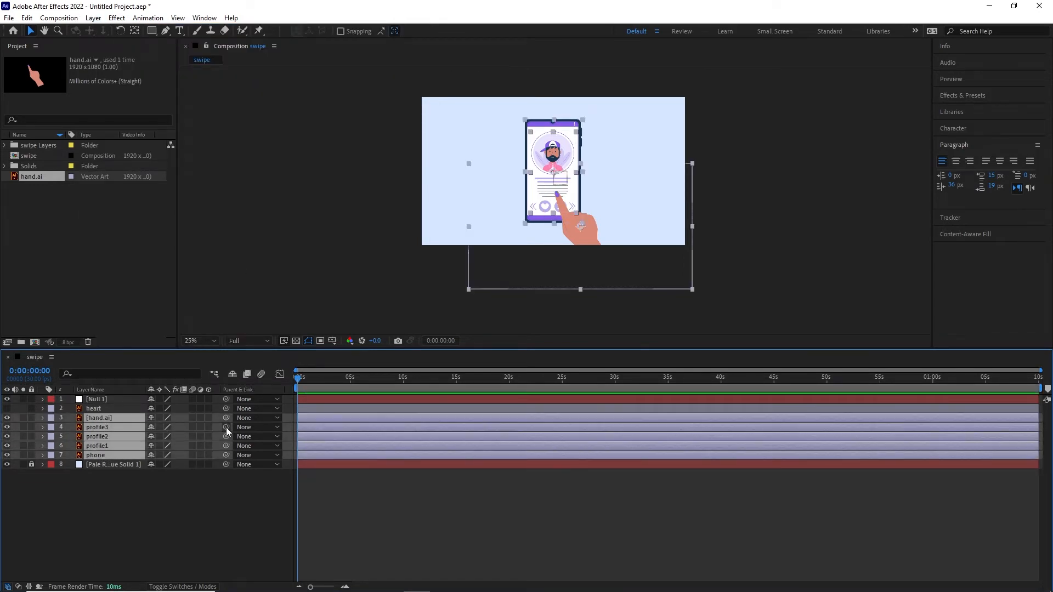
{"action": "left_click_drag", "start_coordinate": [226, 427], "coordinate": [104, 400]}
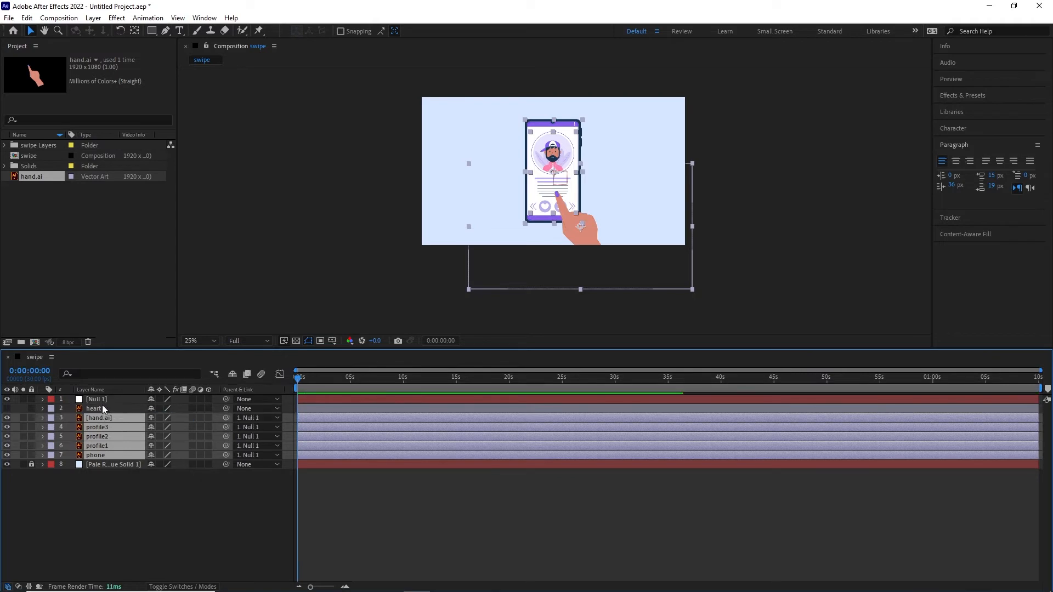
Scale the null to 105% and nudge it up slightly so the phone and hand sit higher in the frame.
{"action": "left_click", "coordinate": [99, 399]}
{"action": "key", "text": "s"}
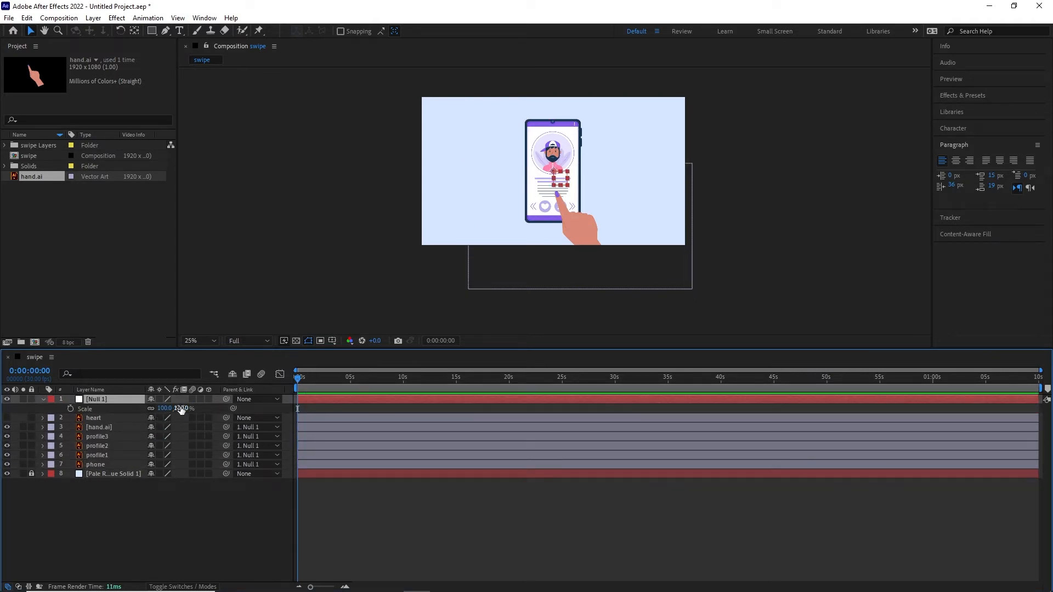
{"action": "left_click_drag", "start_coordinate": [183, 408], "coordinate": [186, 408]}
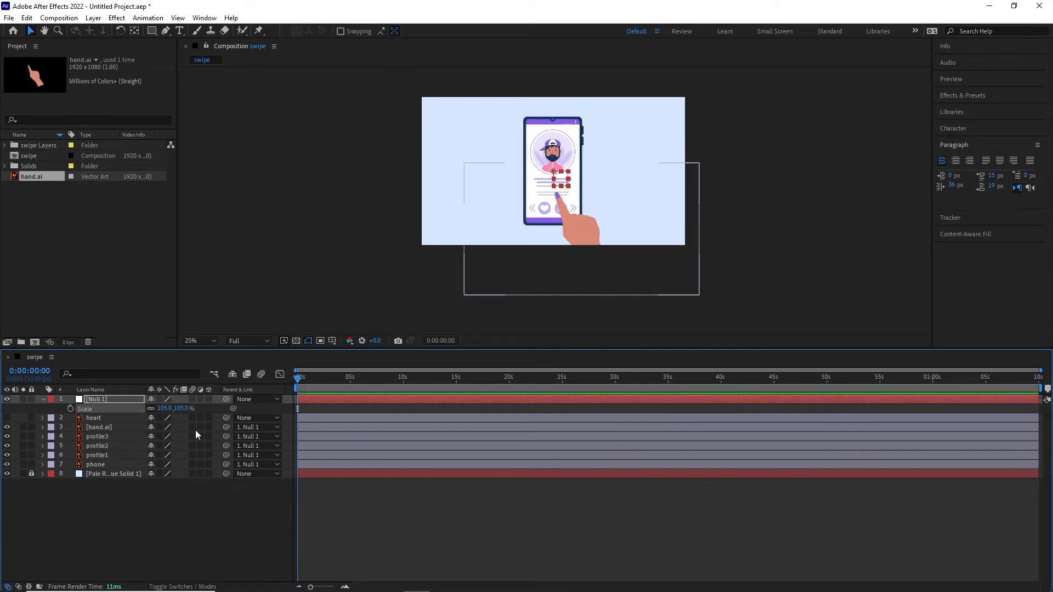
{"action": "key", "text": "shift+Up"}
{"action": "key", "text": "shift+Up"}
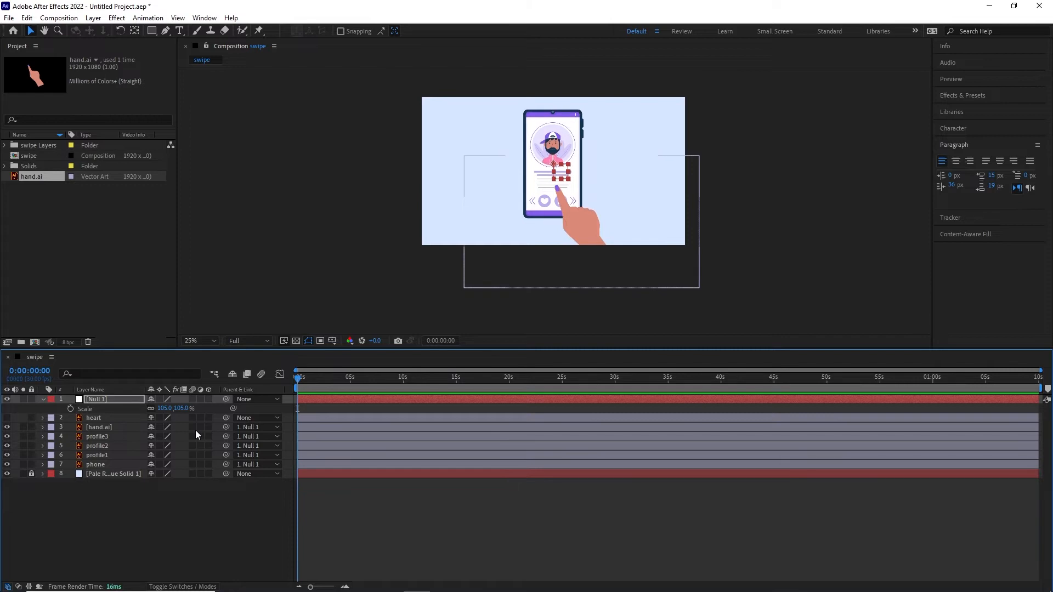
Delete the null object from the swipe composition.
{"action": "left_click", "coordinate": [86, 512]}
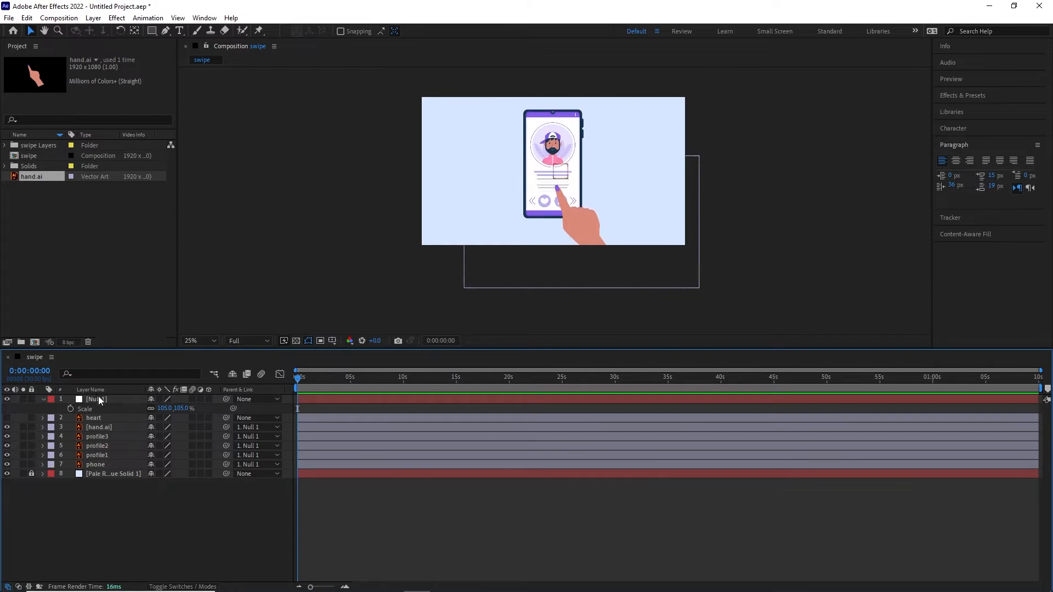
{"action": "left_click", "coordinate": [100, 399]}
{"action": "key", "text": "Delete"}
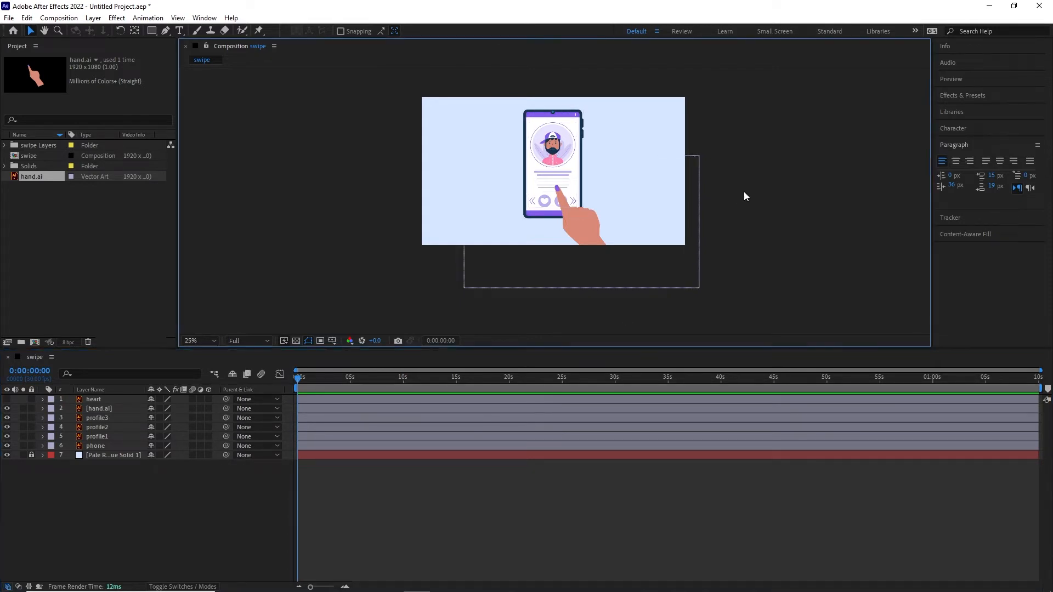
Separate the hand layer's Position into X and Y dimensions.
{"action": "scroll", "coordinate": [567, 230], "scroll_direction": "up", "scroll_amount": 2}
{"action": "key", "text": "h"}
{"action": "left_click_drag", "start_coordinate": [592, 164], "coordinate": [600, 218]}
{"action": "key", "text": "v"}
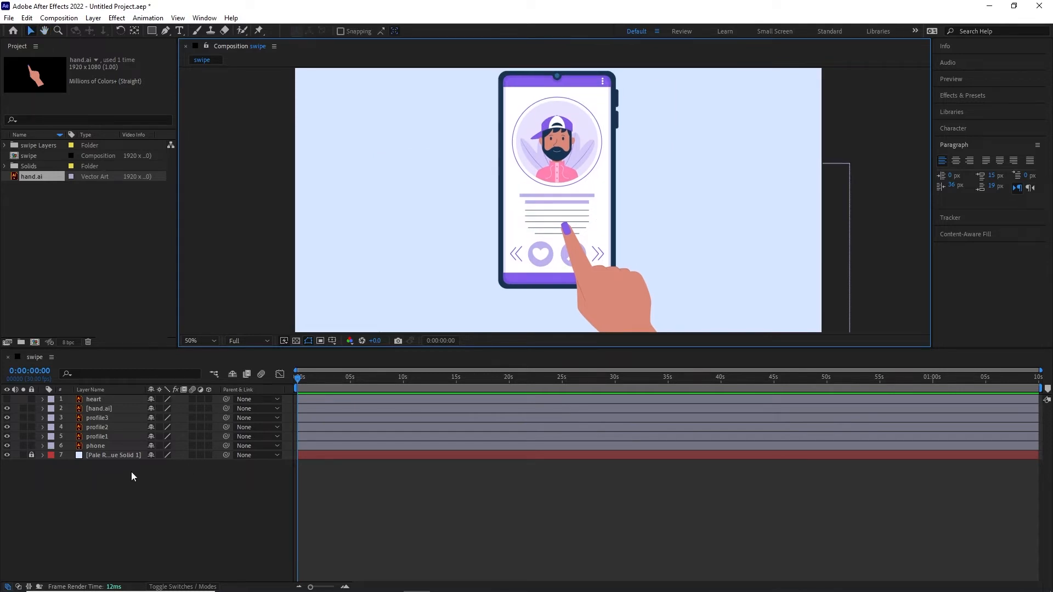
{"action": "left_click", "coordinate": [97, 407]}
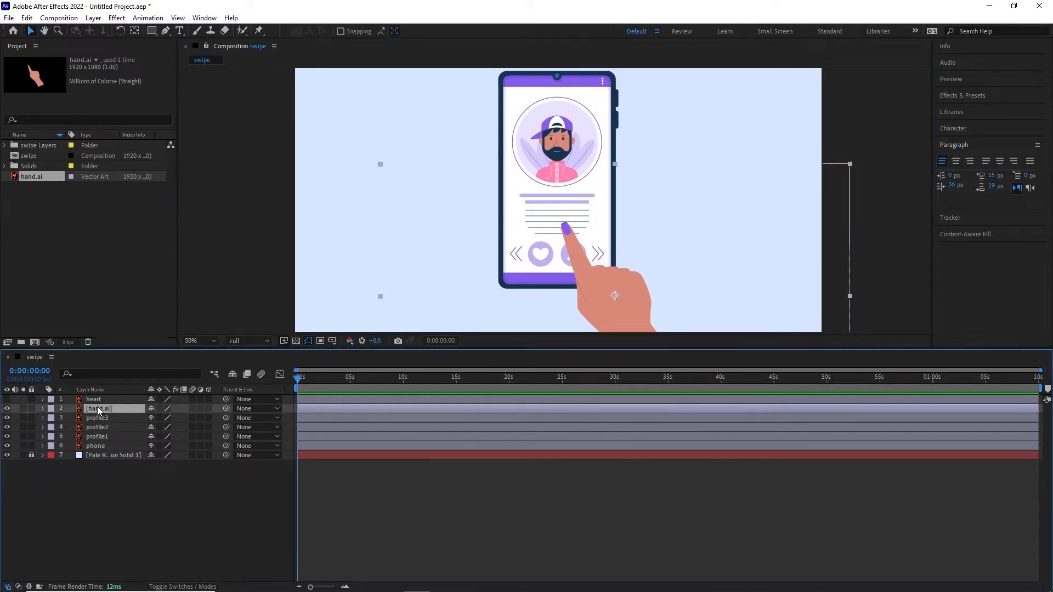
{"action": "key", "text": "p"}
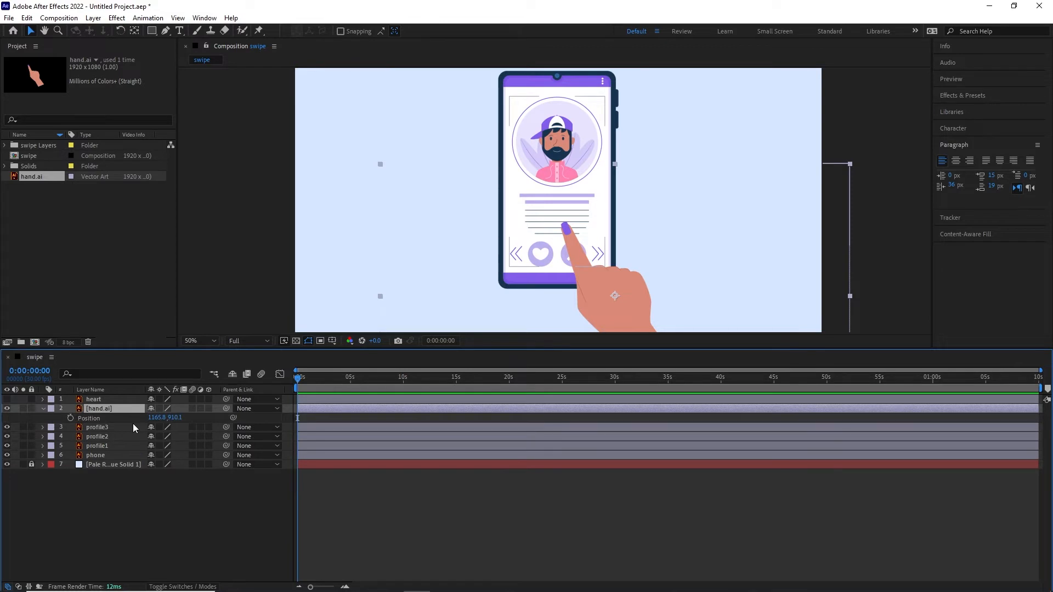
{"action": "left_click", "coordinate": [90, 417]}
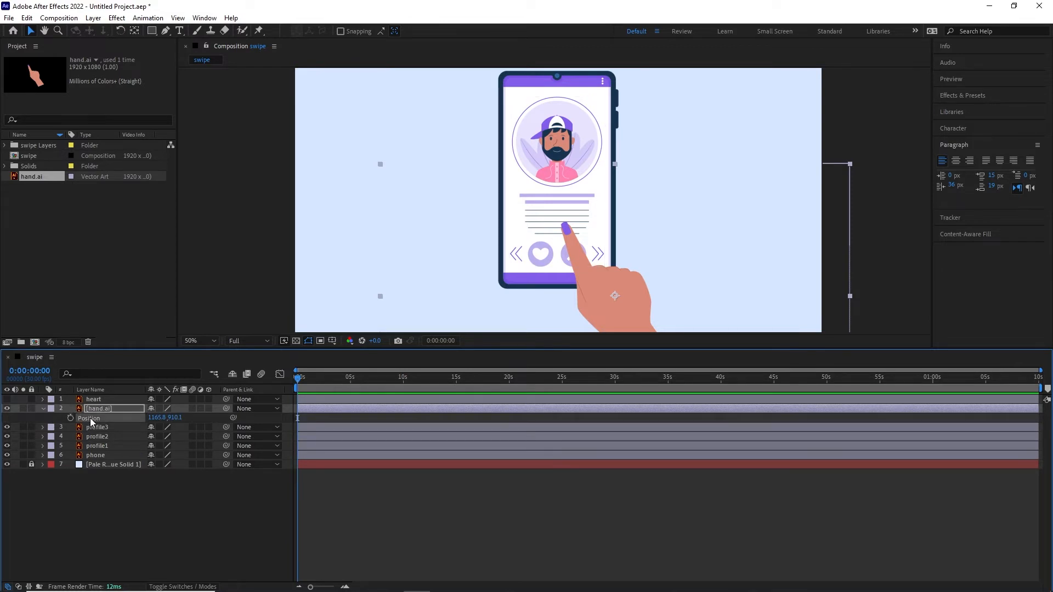
{"action": "right_click", "coordinate": [91, 418]}
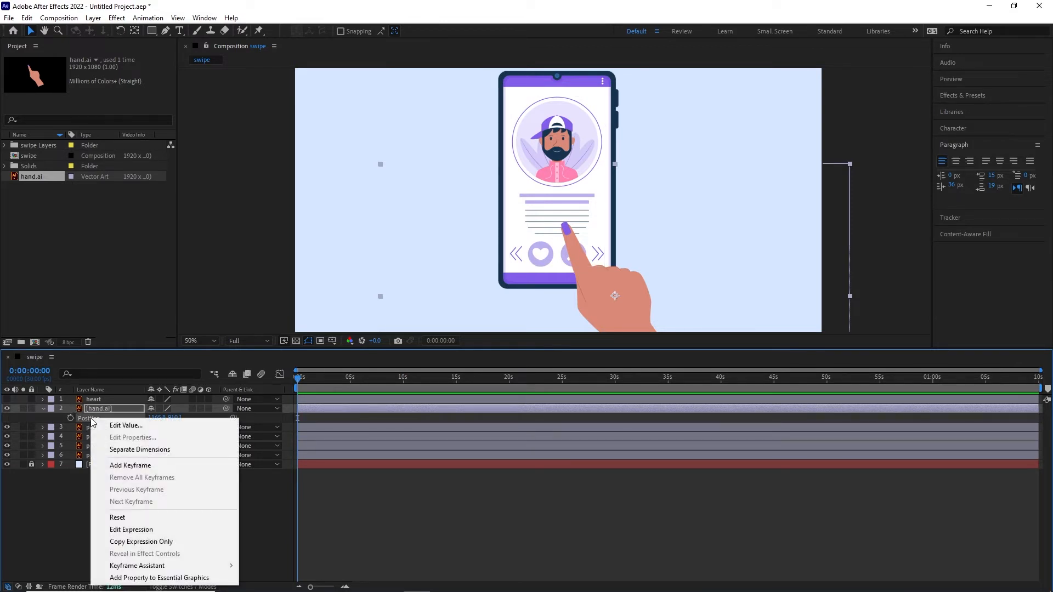
{"action": "left_click", "coordinate": [131, 454]}
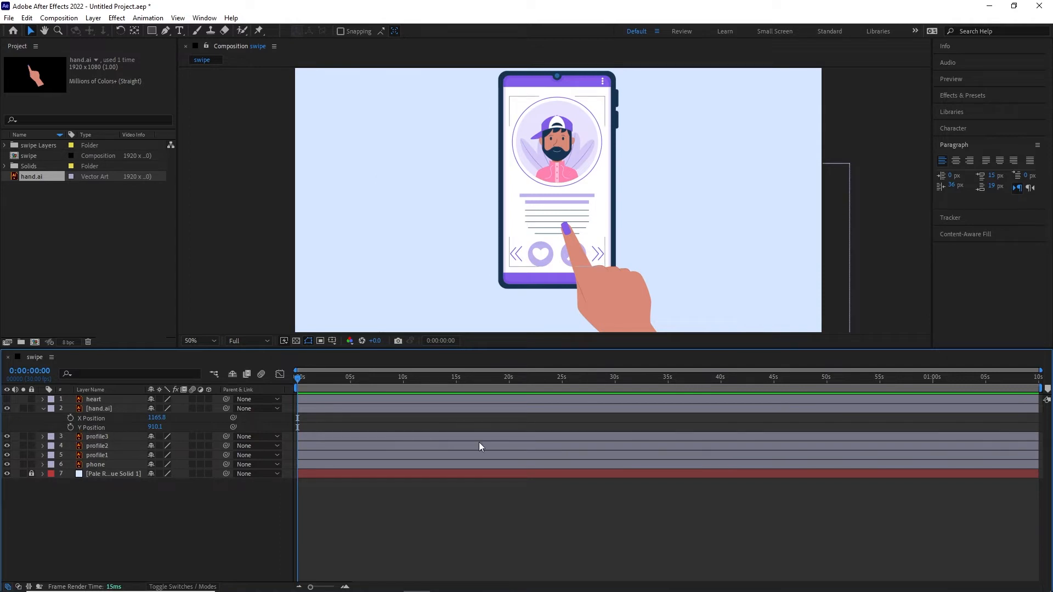
At 0:00:02:01, set the hand's X Position to 1239.8 and start keyframing it.
{"action": "left_click", "coordinate": [280, 372]}
{"action": "left_click", "coordinate": [281, 373]}
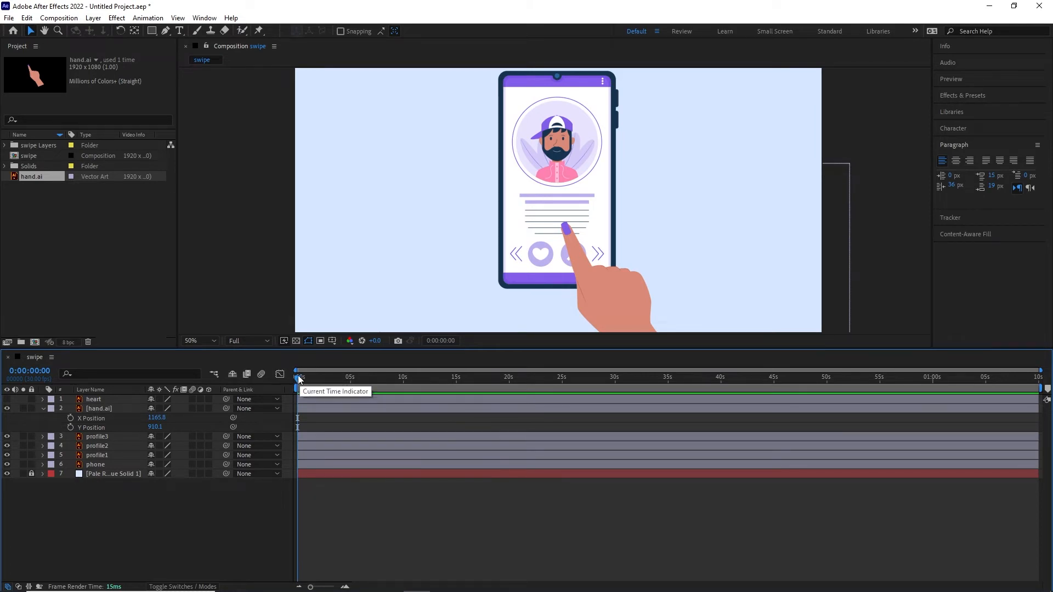
{"action": "left_click_drag", "start_coordinate": [299, 378], "coordinate": [328, 466]}
{"action": "left_click", "coordinate": [346, 587]}
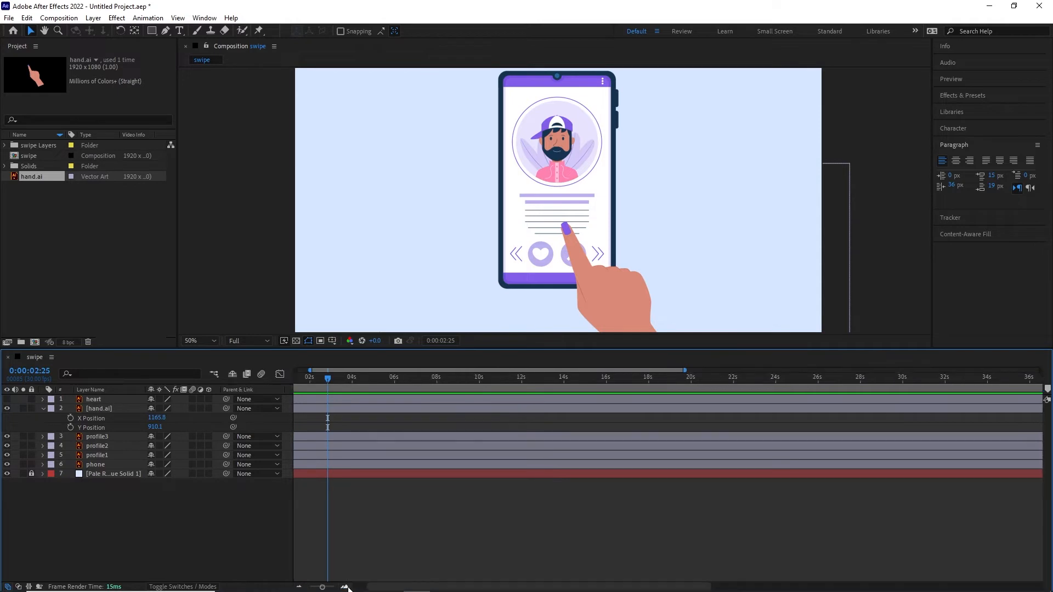
{"action": "left_click", "coordinate": [347, 587]}
{"action": "left_click_drag", "start_coordinate": [406, 588], "coordinate": [386, 589]}
{"action": "left_click_drag", "start_coordinate": [409, 375], "coordinate": [376, 379]}
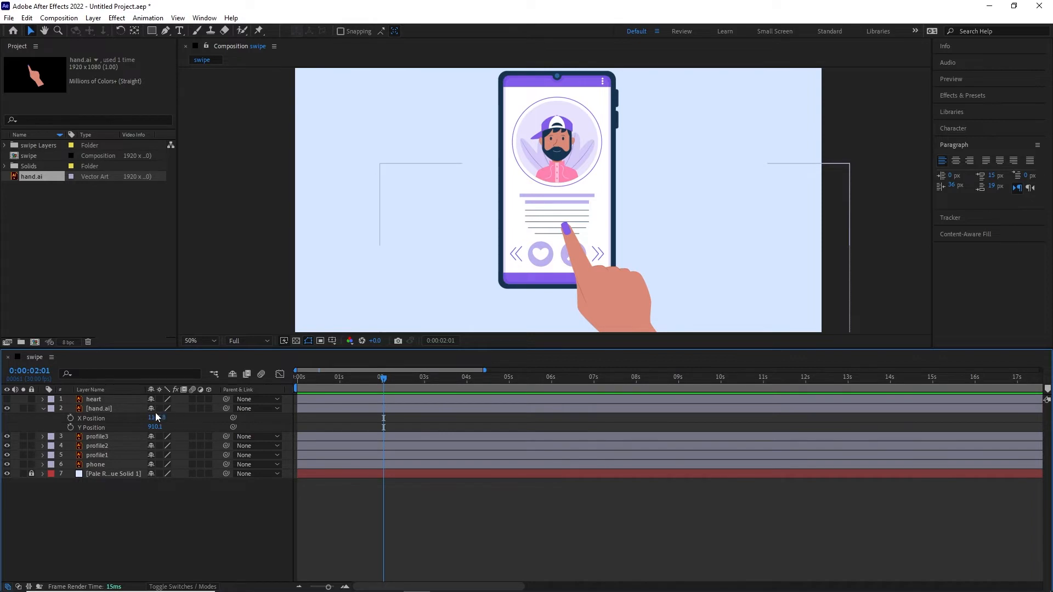
{"action": "left_click_drag", "start_coordinate": [157, 418], "coordinate": [204, 420]}
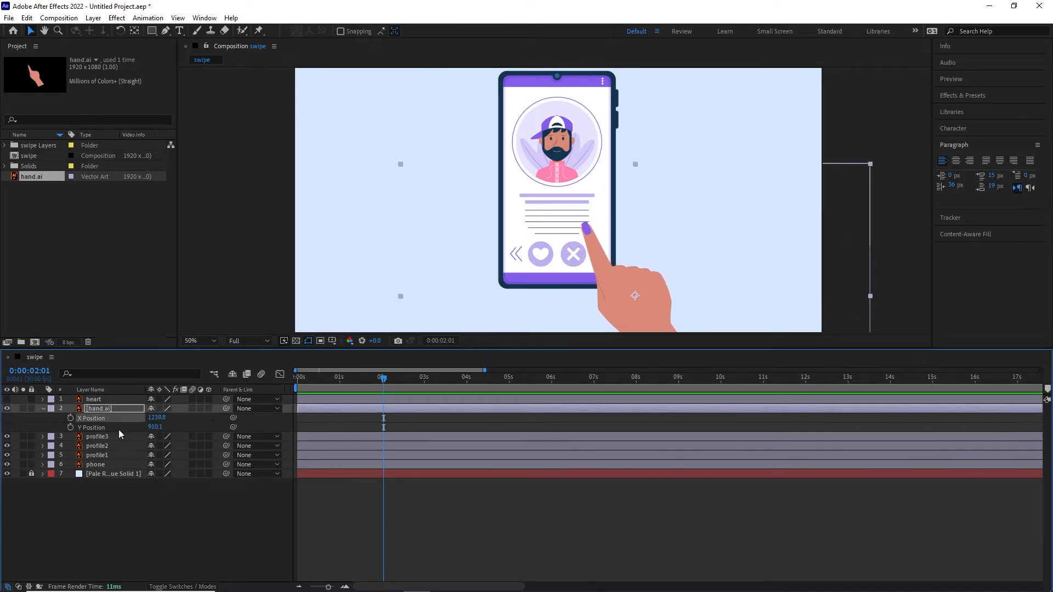
{"action": "left_click", "coordinate": [71, 418]}
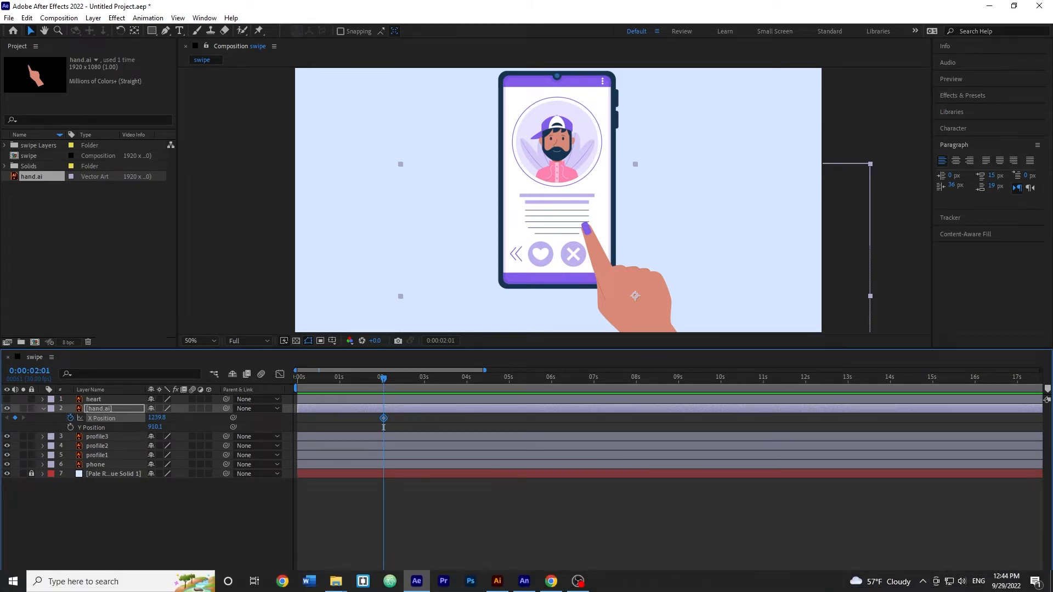
At 0:00:02:22, keyframe the hand's X Position at 998.8 so the finger swipes across the profile.
{"action": "left_click_drag", "start_coordinate": [383, 427], "coordinate": [397, 427]}
{"action": "left_click_drag", "start_coordinate": [398, 427], "coordinate": [411, 427]}
{"action": "left_click_drag", "start_coordinate": [414, 376], "coordinate": [415, 378]}
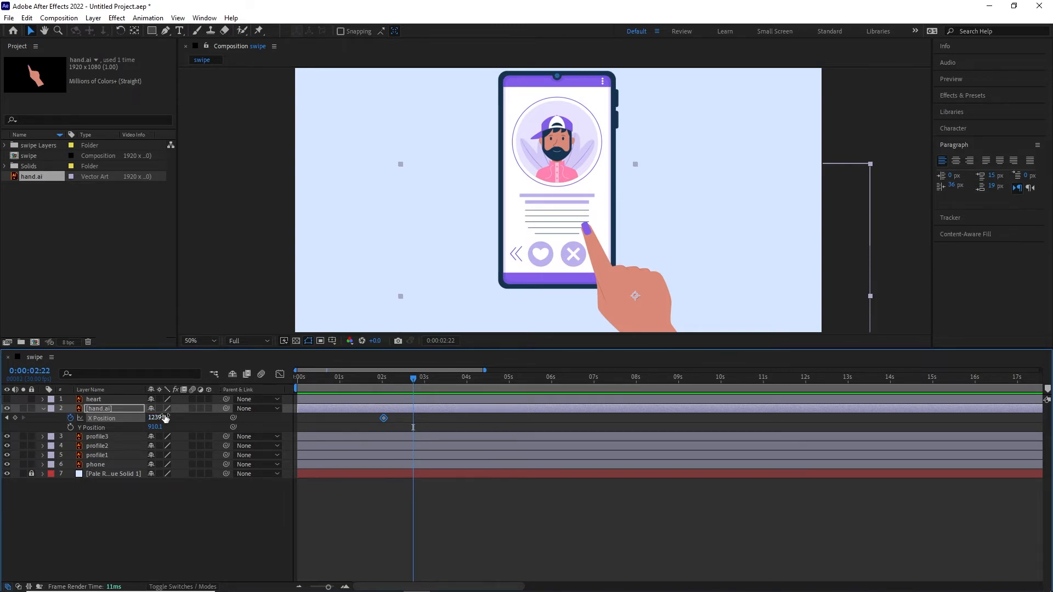
{"action": "left_click_drag", "start_coordinate": [164, 418], "coordinate": [35, 422]}
Copy the hand's first X Position keyframe to about 0:00:03:10 and preview the back-and-forth swipe.
{"action": "left_click_drag", "start_coordinate": [393, 416], "coordinate": [373, 419]}
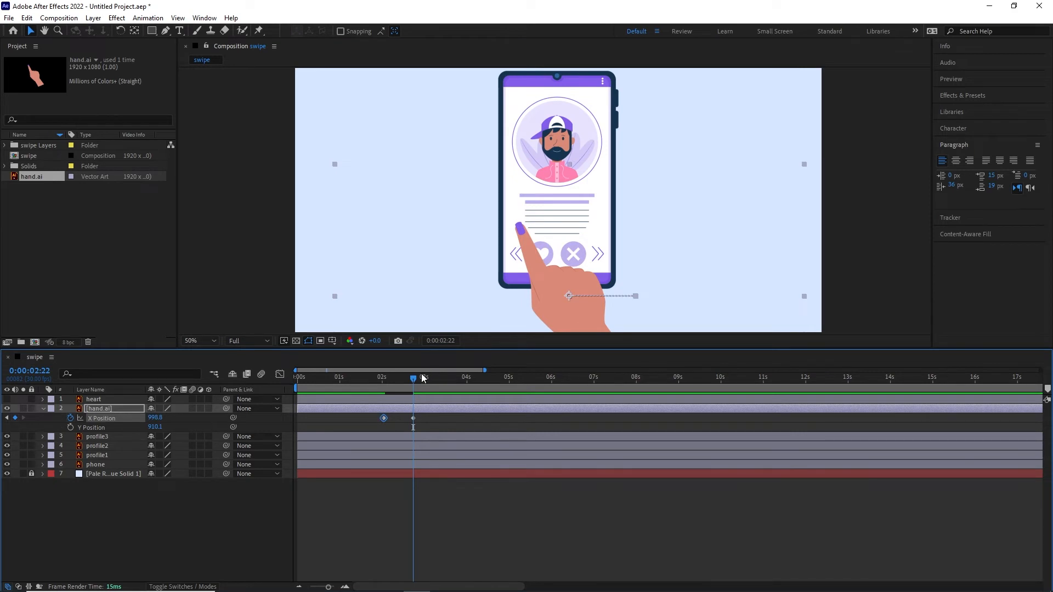
{"action": "left_click_drag", "start_coordinate": [414, 379], "coordinate": [362, 389]}
{"action": "key", "text": "ctrl+v"}
{"action": "key", "text": "space"}
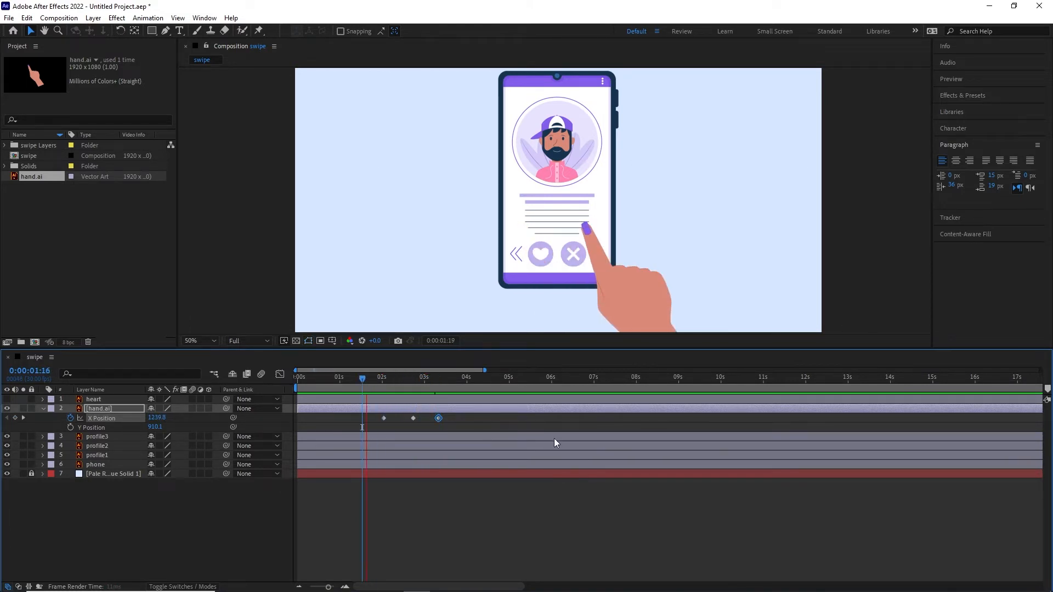
{"action": "key", "text": "space"}
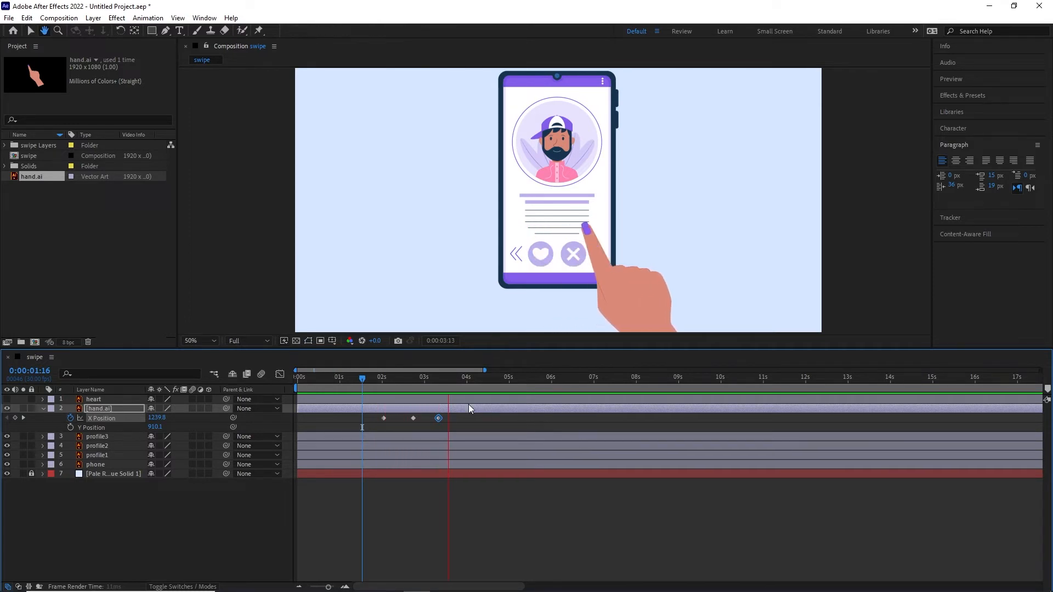
{"action": "left_click", "coordinate": [471, 418]}
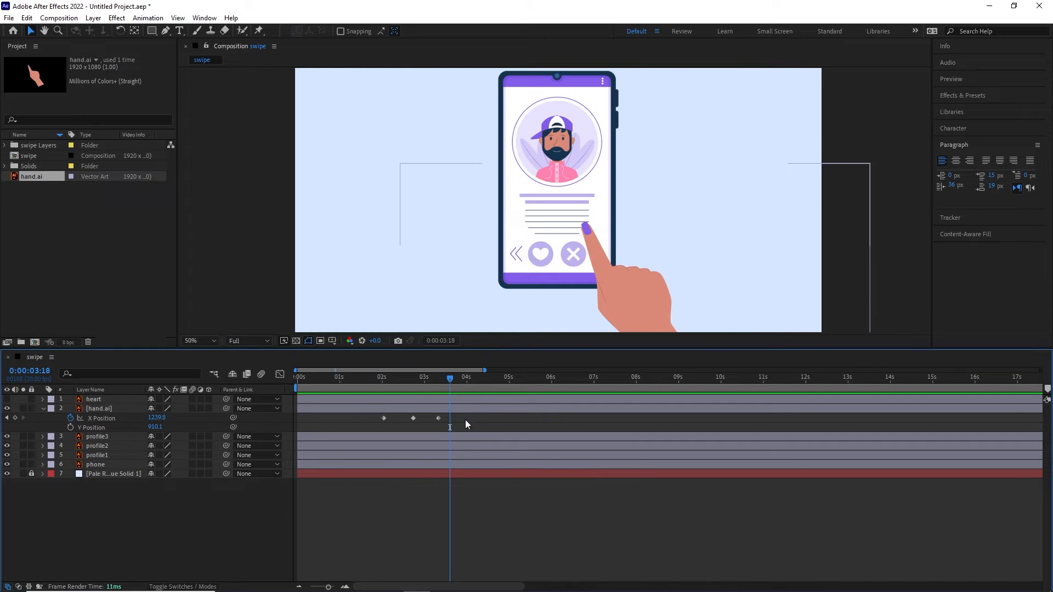
Apply Easy Ease to all three X Position keyframes of the hand.
{"action": "left_click_drag", "start_coordinate": [462, 417], "coordinate": [363, 417]}
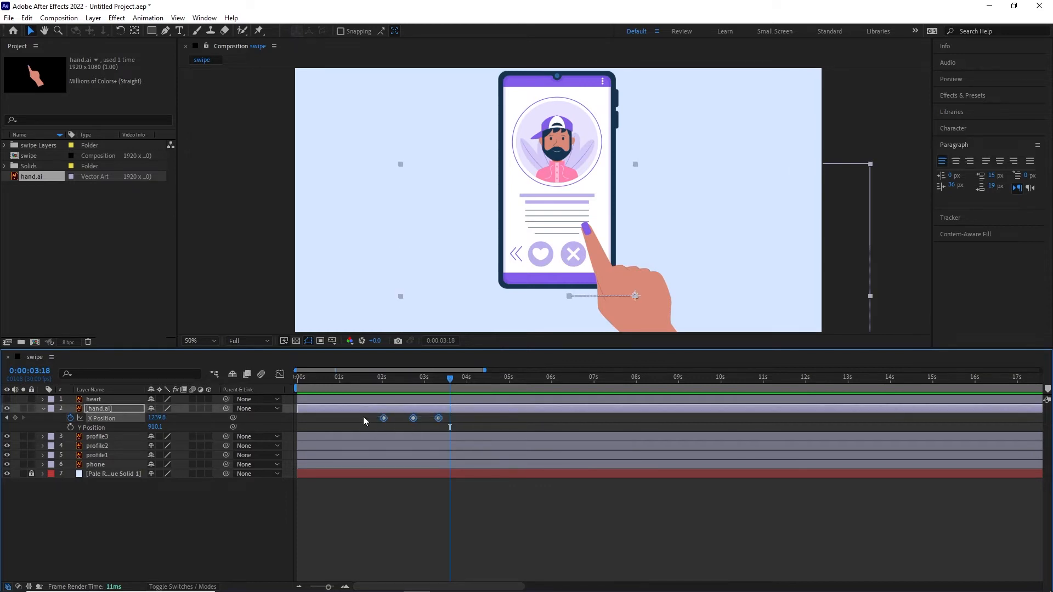
{"action": "left_click", "coordinate": [280, 375]}
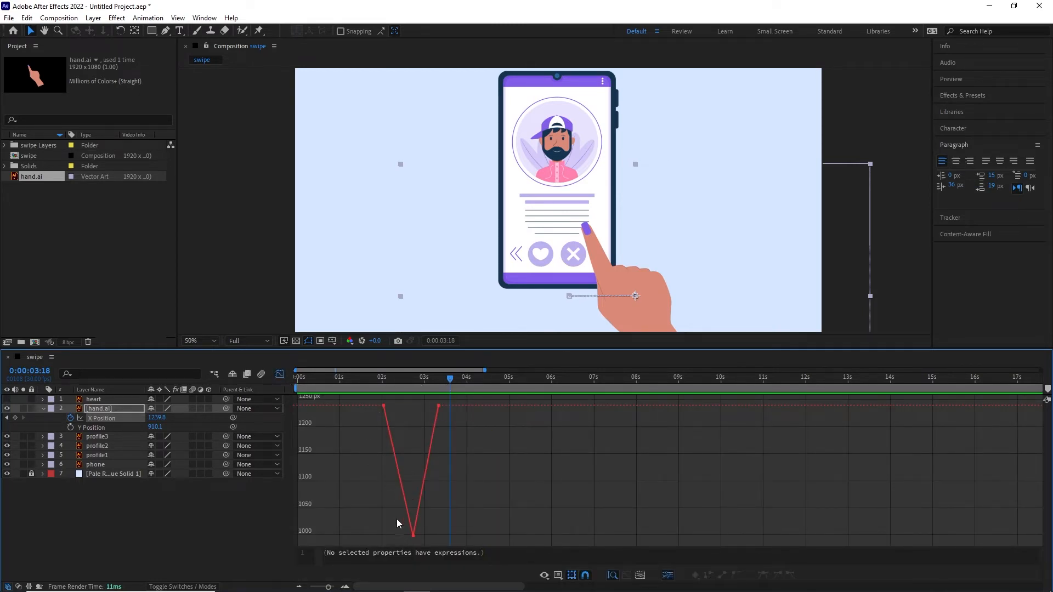
{"action": "mouse_move", "coordinate": [388, 427]}
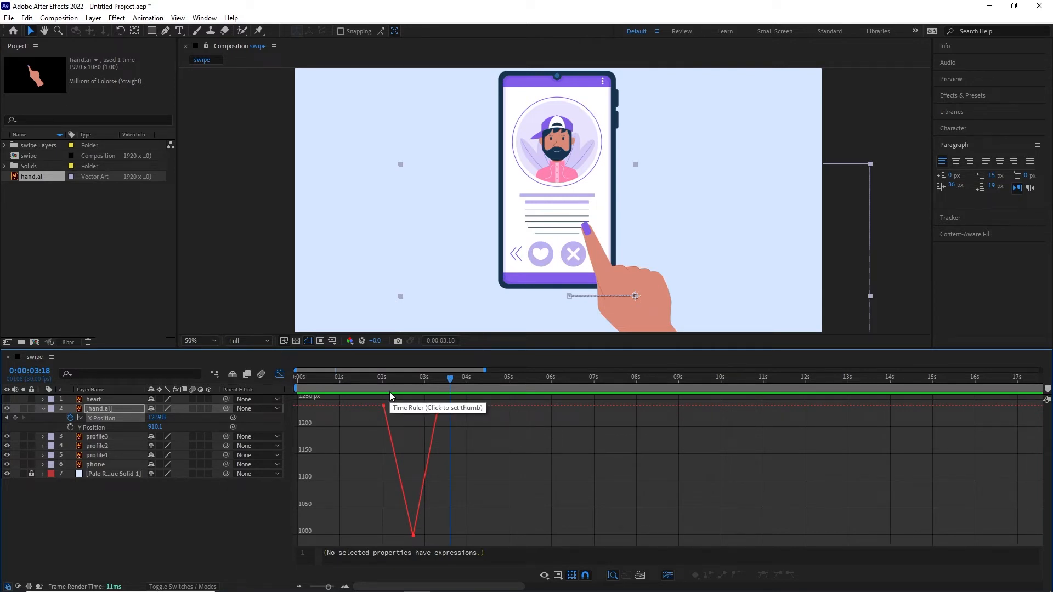
{"action": "left_click", "coordinate": [280, 374]}
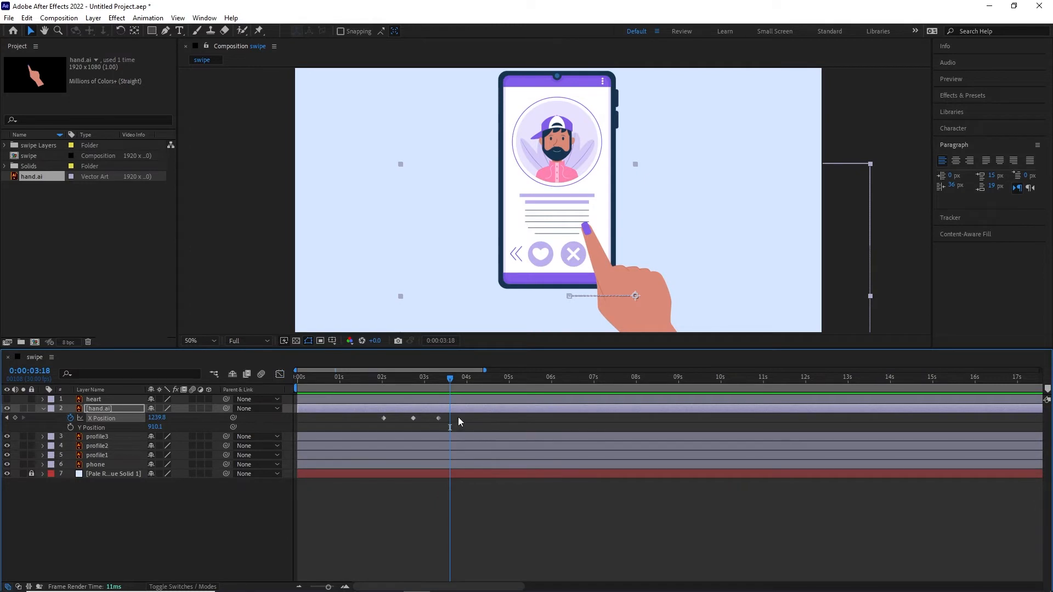
{"action": "left_click", "coordinate": [460, 419]}
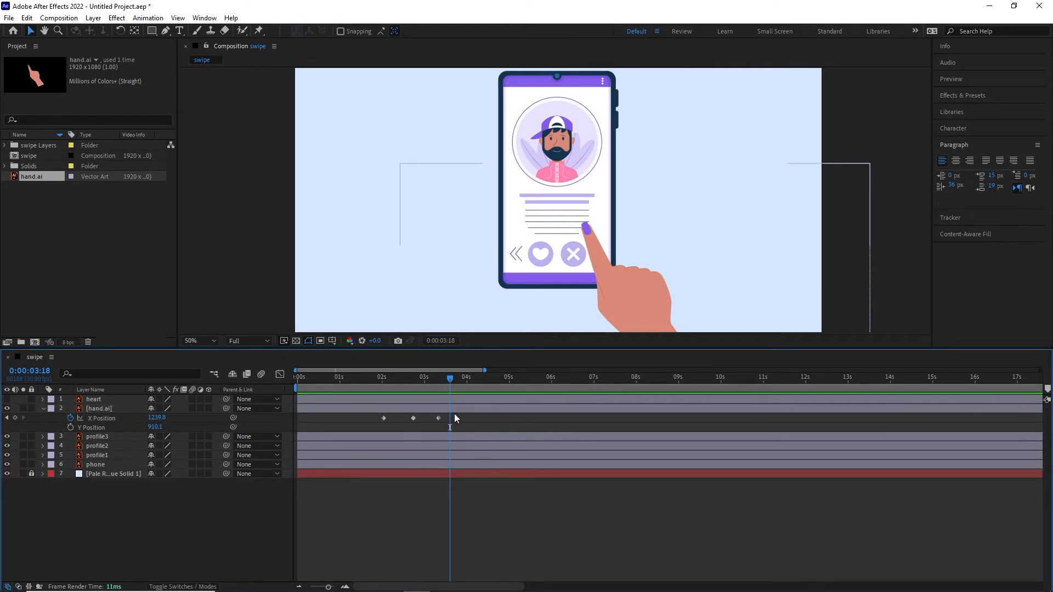
{"action": "left_click_drag", "start_coordinate": [454, 418], "coordinate": [361, 422]}
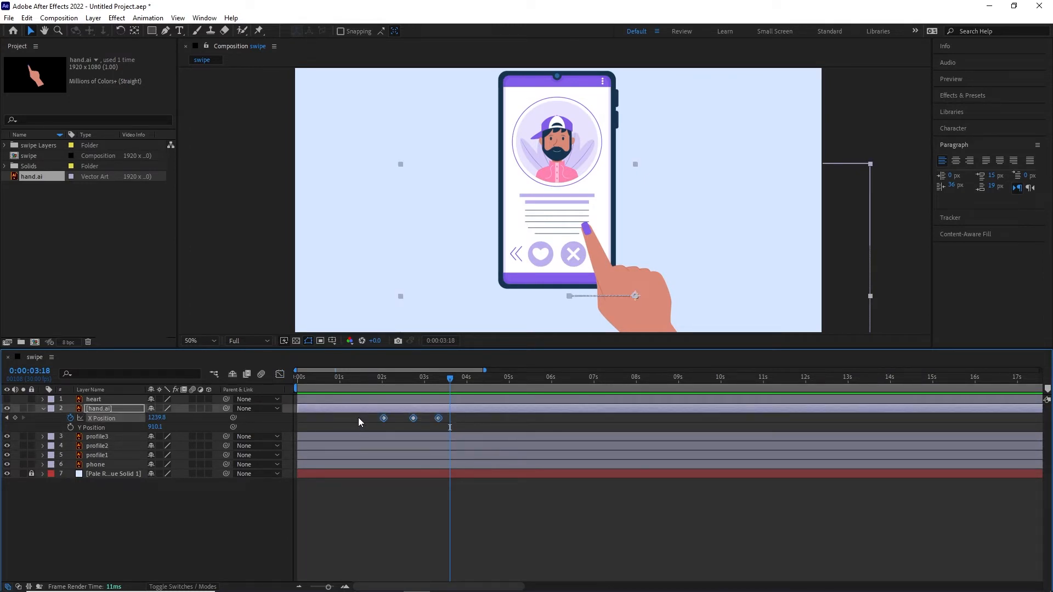
{"action": "key", "text": "F9"}
In the X Position value graph, lengthen the first keyframe's outgoing handle to about halfway toward the second keyframe.
{"action": "left_click", "coordinate": [280, 374]}
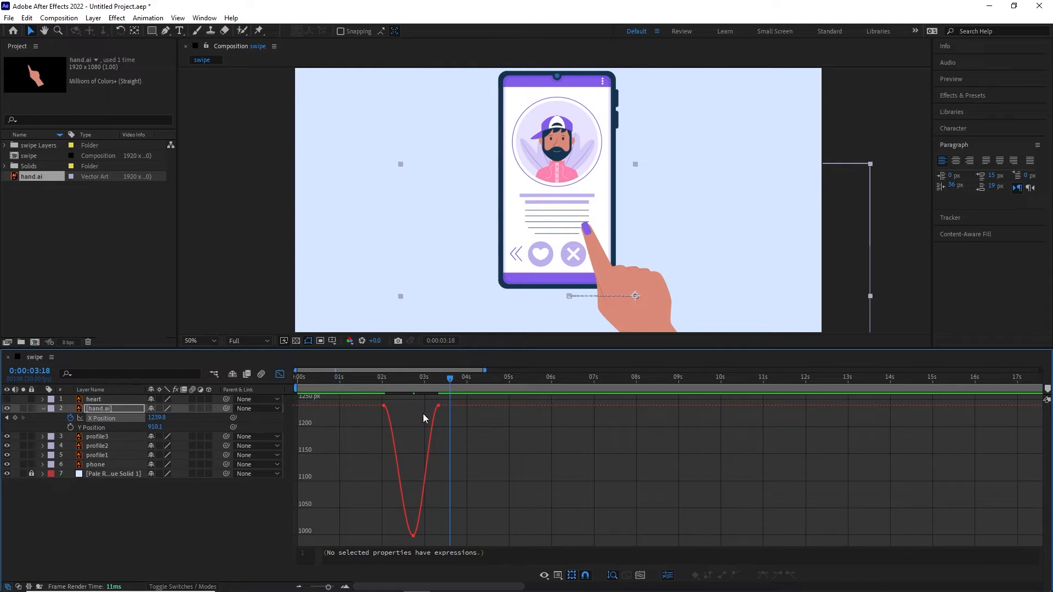
{"action": "left_click", "coordinate": [640, 576]}
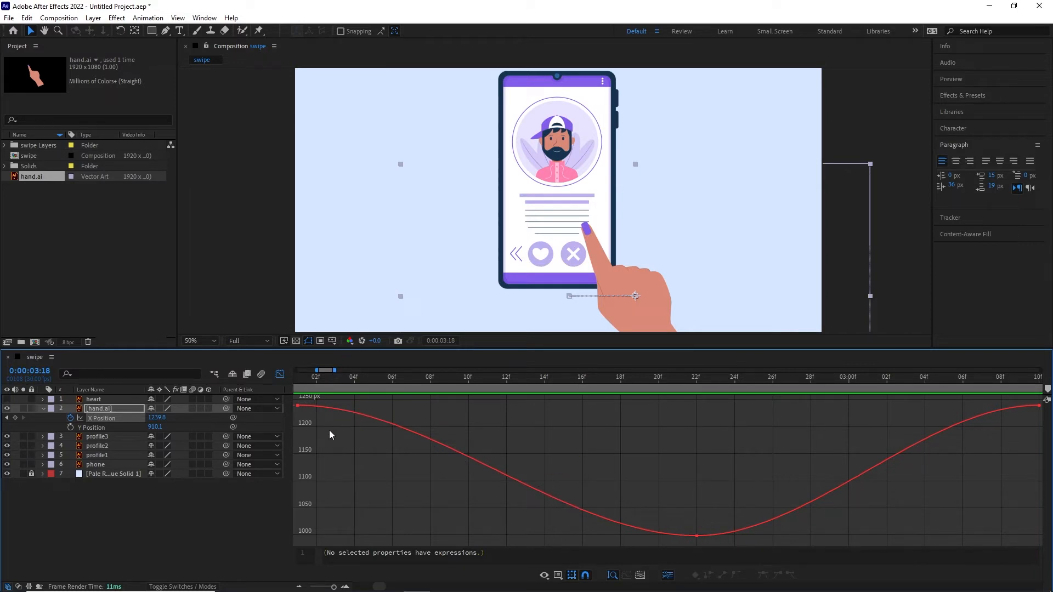
{"action": "left_click_drag", "start_coordinate": [330, 430], "coordinate": [291, 395]}
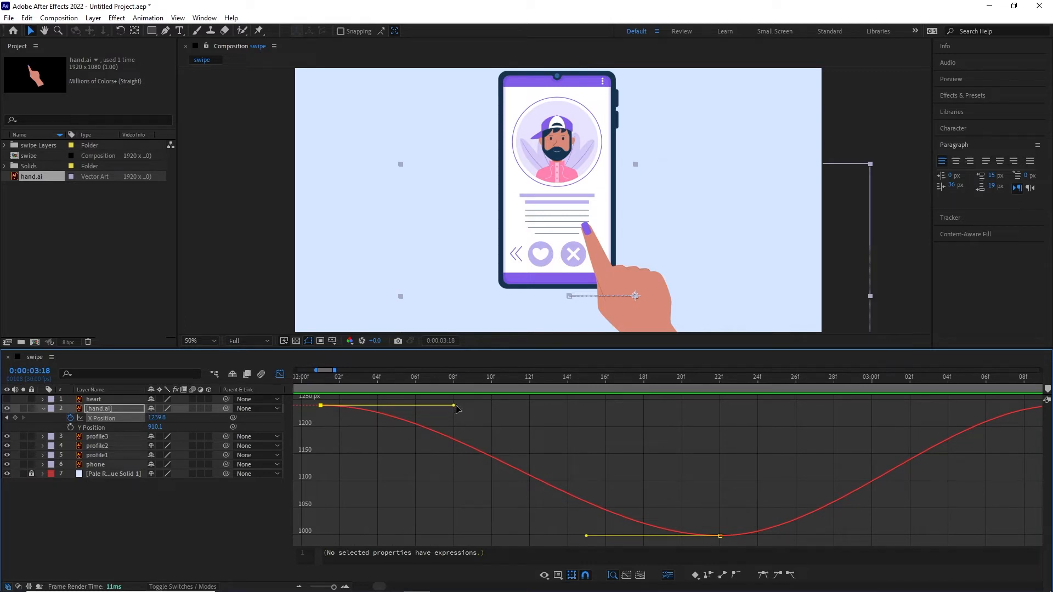
{"action": "left_click_drag", "start_coordinate": [456, 406], "coordinate": [518, 406]}
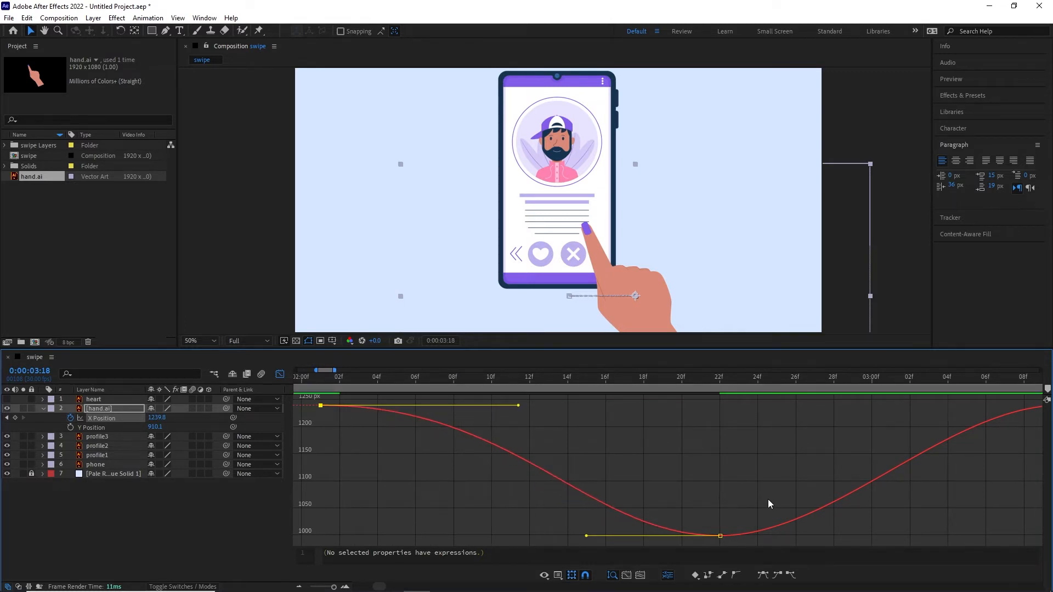
Lengthen the ease handles of the hand layer's middle and last X Position keyframes in the value graph, and return to the keyframe view.
{"action": "left_click_drag", "start_coordinate": [767, 504], "coordinate": [689, 543]}
{"action": "left_click_drag", "start_coordinate": [585, 536], "coordinate": [548, 536]}
{"action": "left_click_drag", "start_coordinate": [833, 536], "coordinate": [837, 535]}
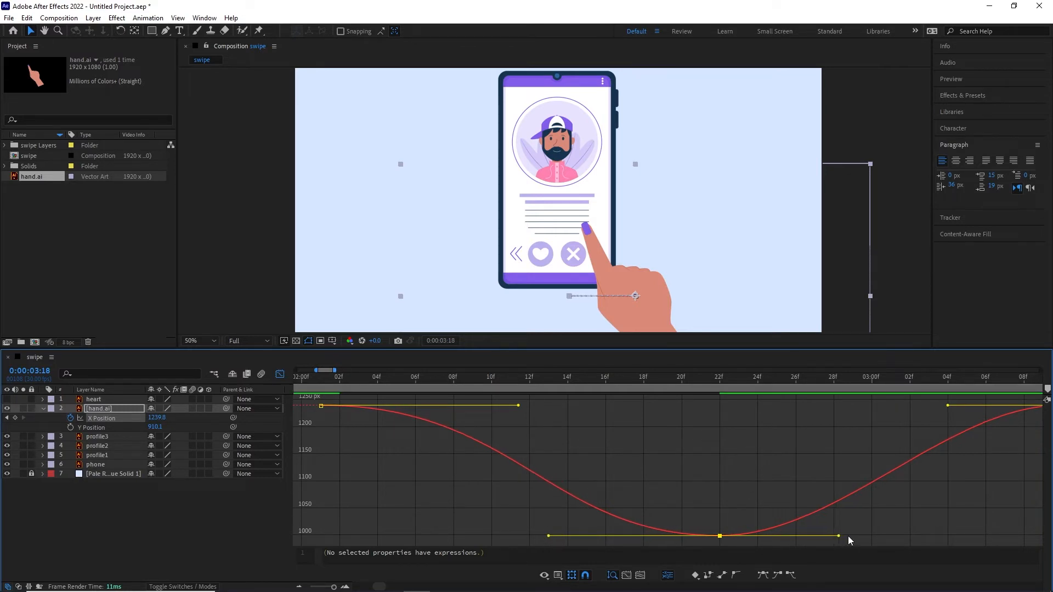
{"action": "left_click_drag", "start_coordinate": [960, 479], "coordinate": [826, 482]}
{"action": "left_click_drag", "start_coordinate": [959, 437], "coordinate": [914, 395]}
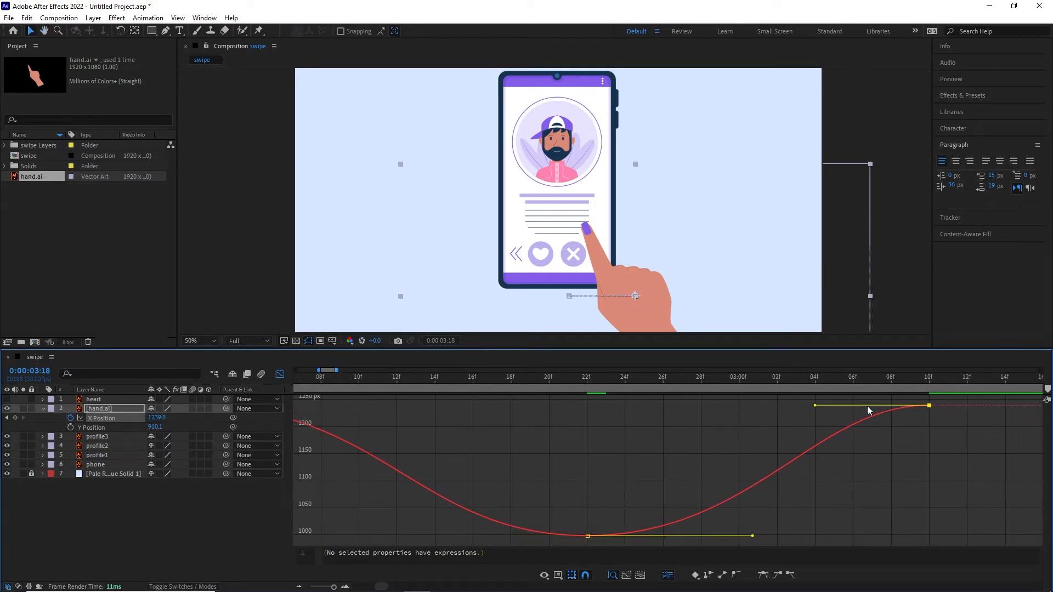
{"action": "left_click_drag", "start_coordinate": [815, 406], "coordinate": [789, 406]}
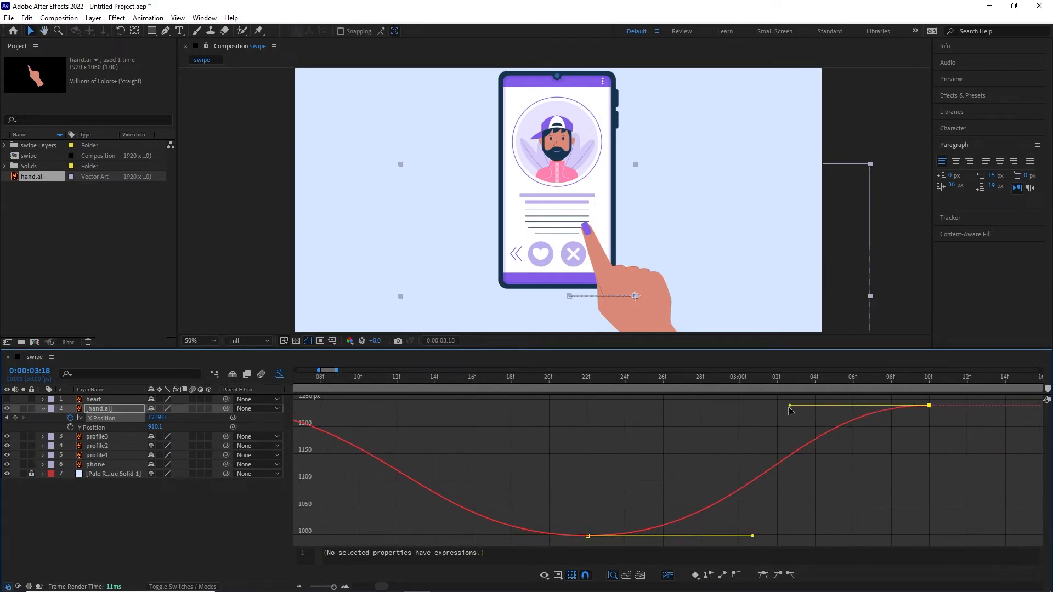
{"action": "left_click", "coordinate": [280, 375]}
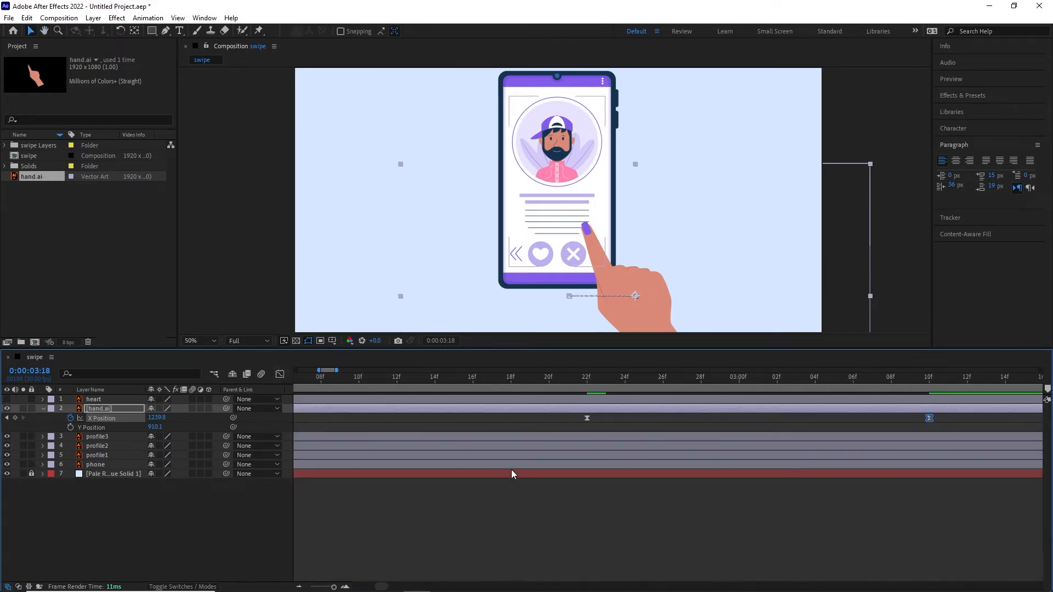
Apply Easy Ease to all three X Position keyframes of the hand layer and preview the swipe motion.
{"action": "left_click", "coordinate": [299, 587]}
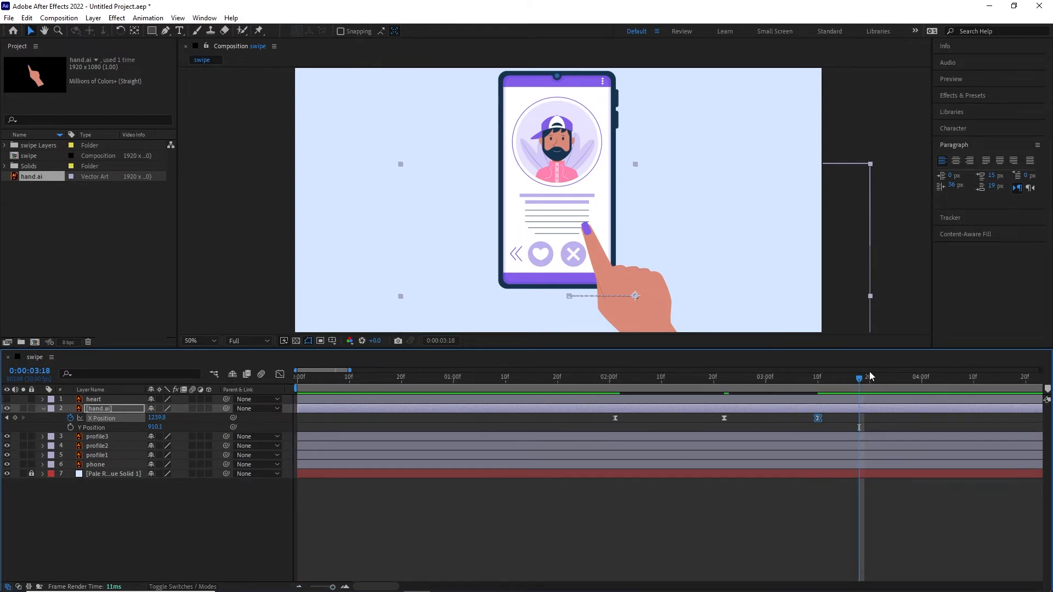
{"action": "left_click_drag", "start_coordinate": [853, 376], "coordinate": [584, 381]}
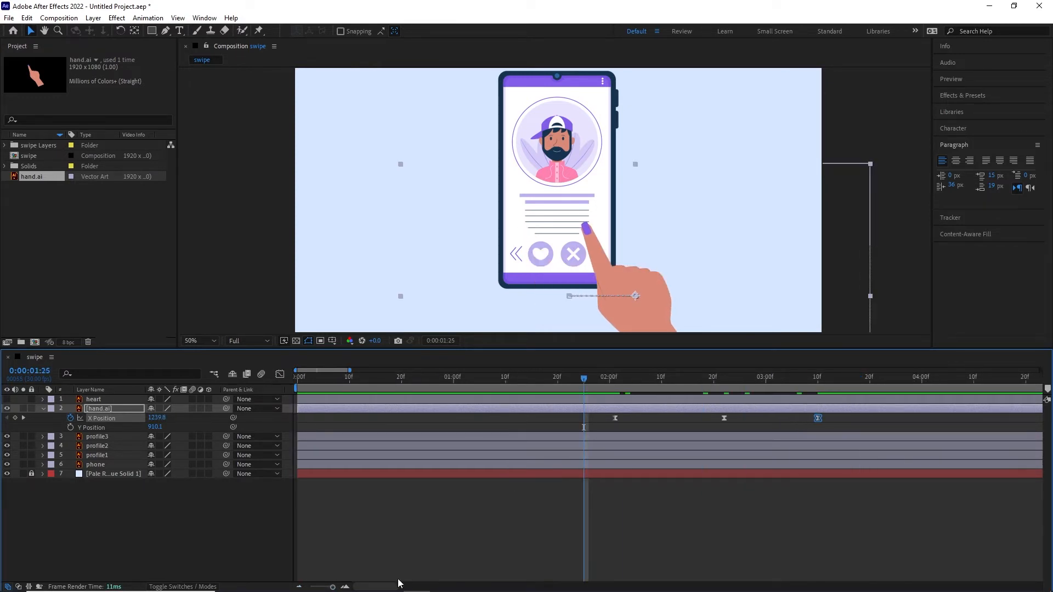
{"action": "left_click_drag", "start_coordinate": [394, 587], "coordinate": [408, 588]}
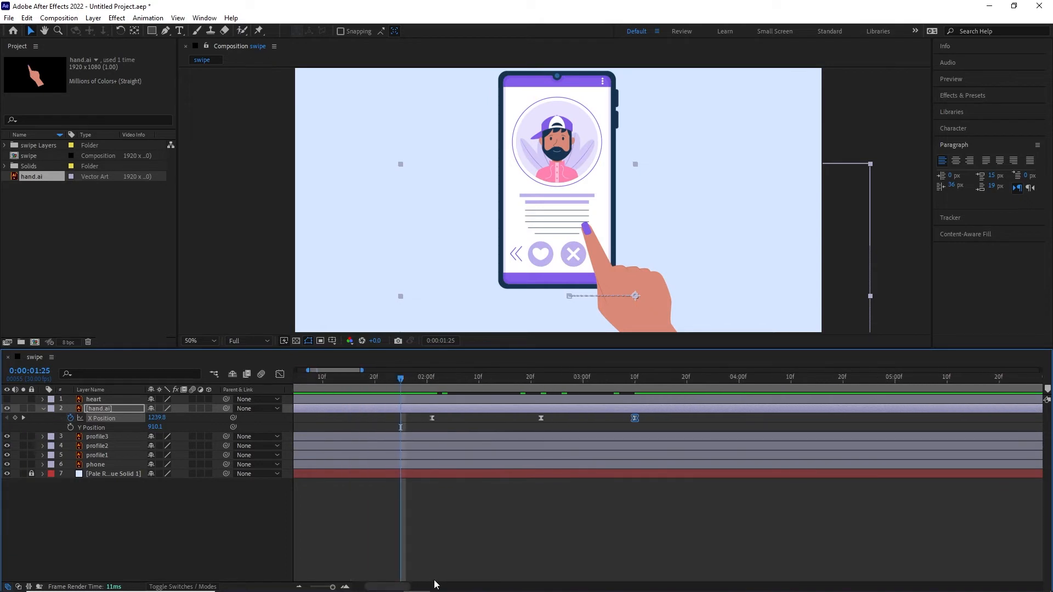
{"action": "left_click", "coordinate": [656, 413]}
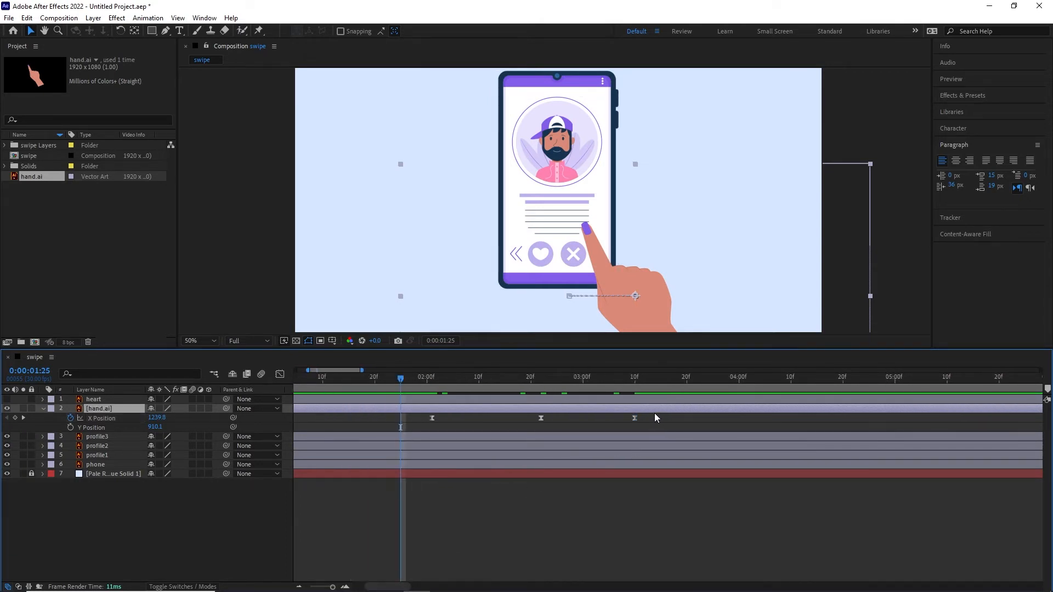
{"action": "left_click", "coordinate": [652, 419]}
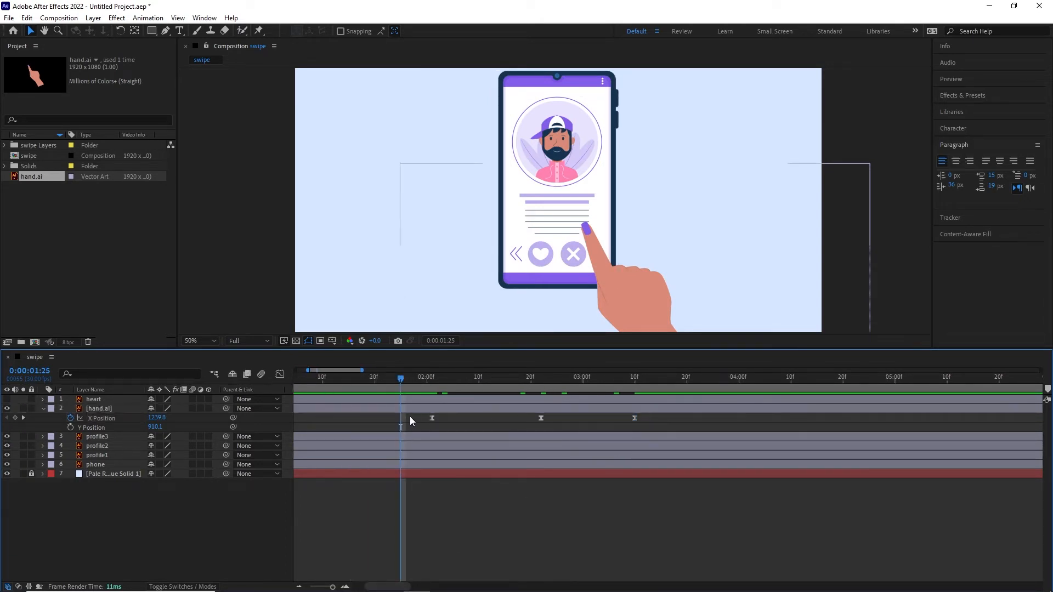
{"action": "left_click_drag", "start_coordinate": [653, 430], "coordinate": [396, 417]}
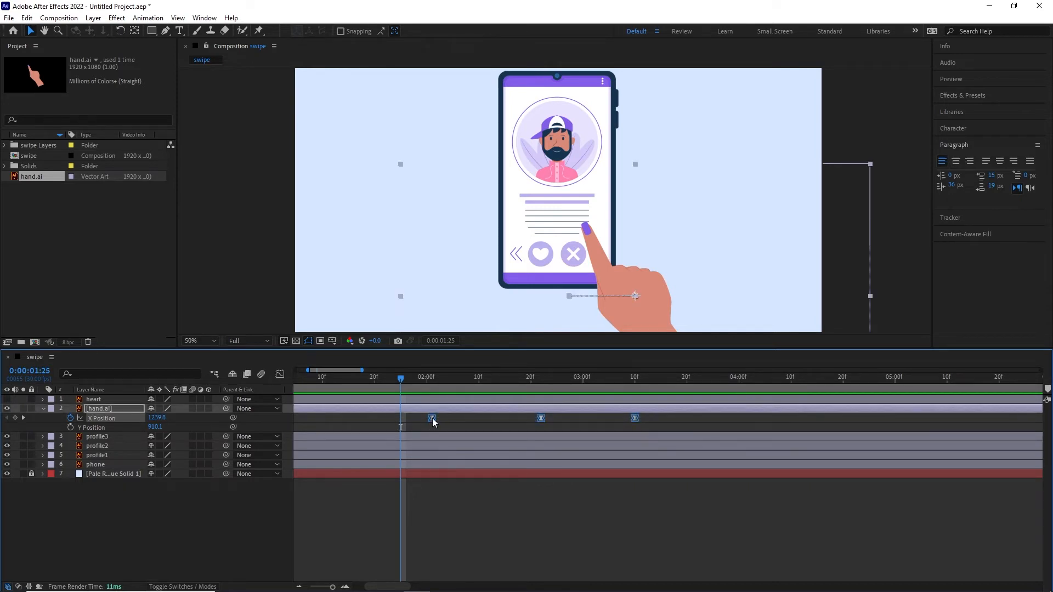
{"action": "left_click", "coordinate": [432, 419], "text": "ctrl"}
{"action": "left_click_drag", "start_coordinate": [656, 419], "coordinate": [400, 419]}
{"action": "key", "text": "F9"}
{"action": "left_click", "coordinate": [283, 374]}
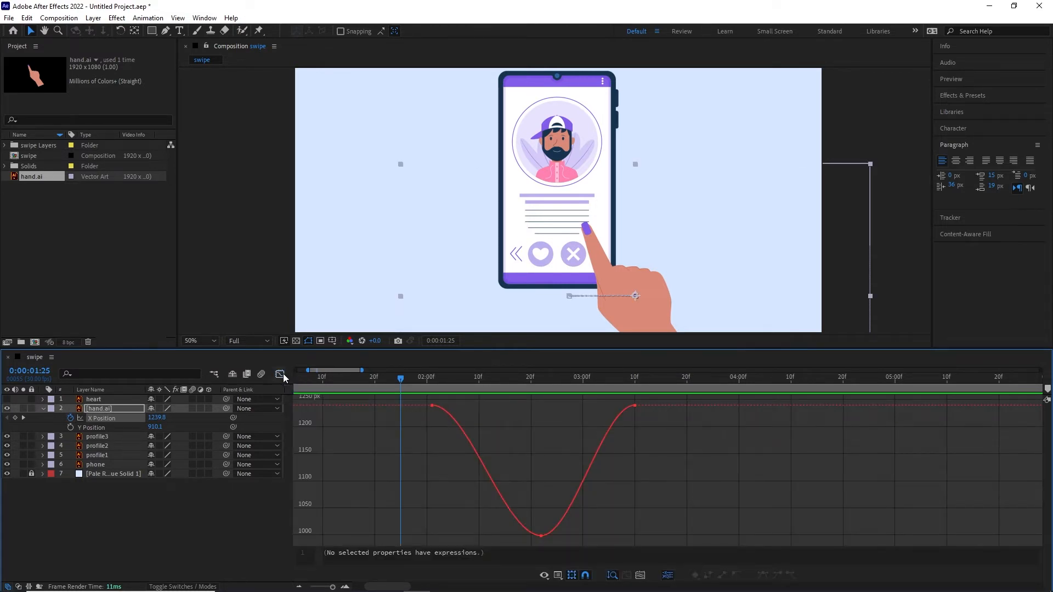
{"action": "left_click", "coordinate": [280, 374]}
{"action": "key", "text": "space"}
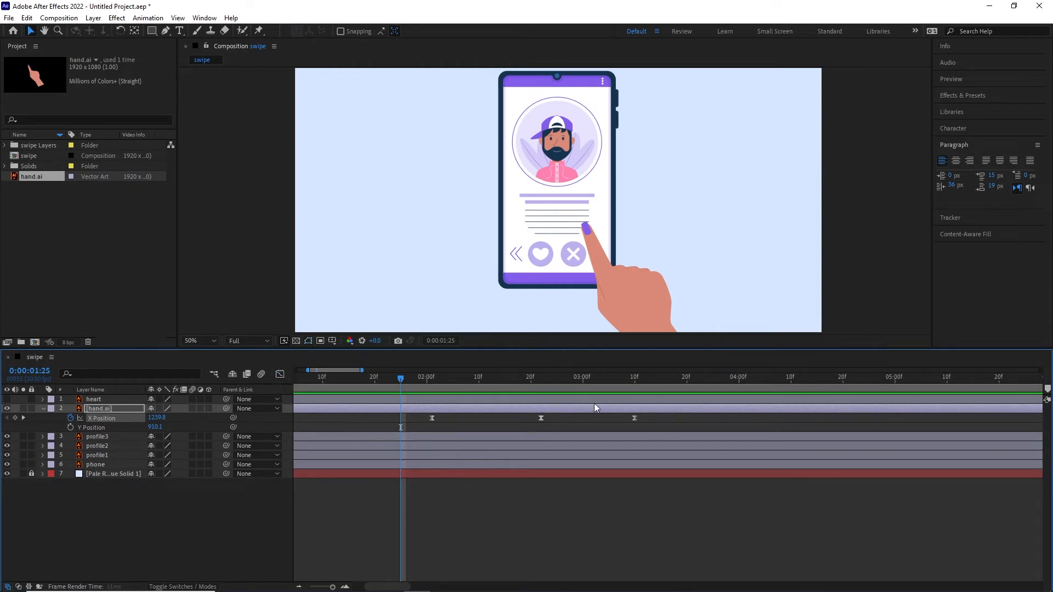
{"action": "key", "text": "space"}
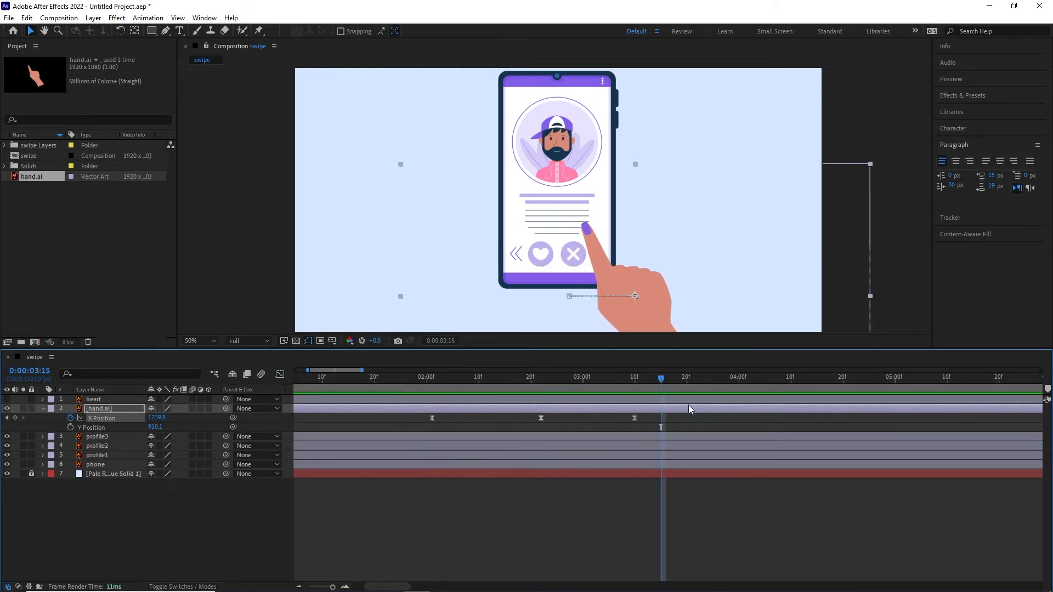
Set the current time to 0:00:02:00 and separate the profile3 layer's Position into X and Y dimensions.
{"action": "left_click_drag", "start_coordinate": [660, 378], "coordinate": [427, 395]}
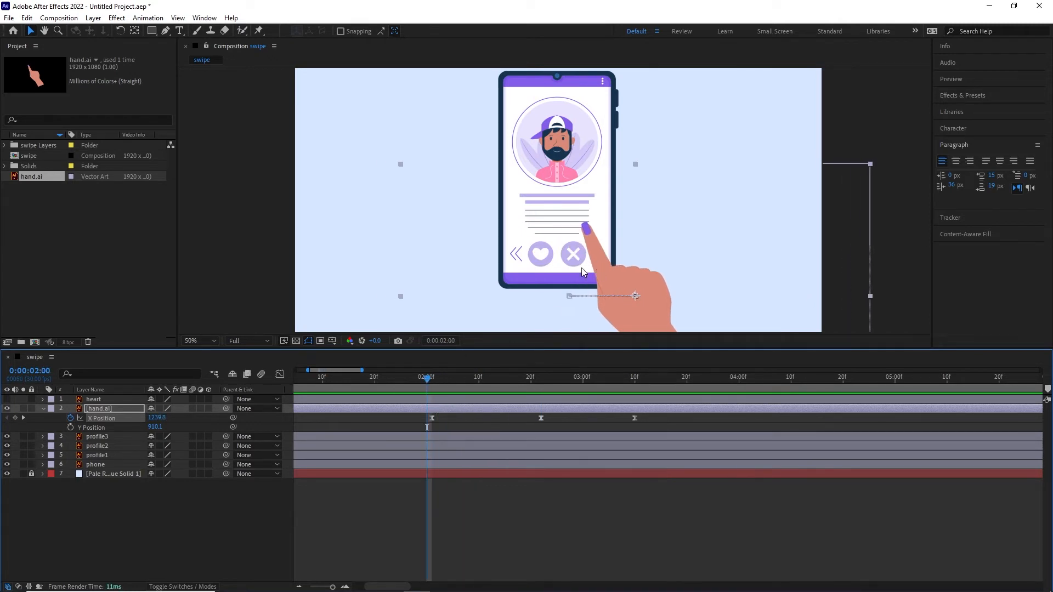
{"action": "left_click", "coordinate": [97, 438]}
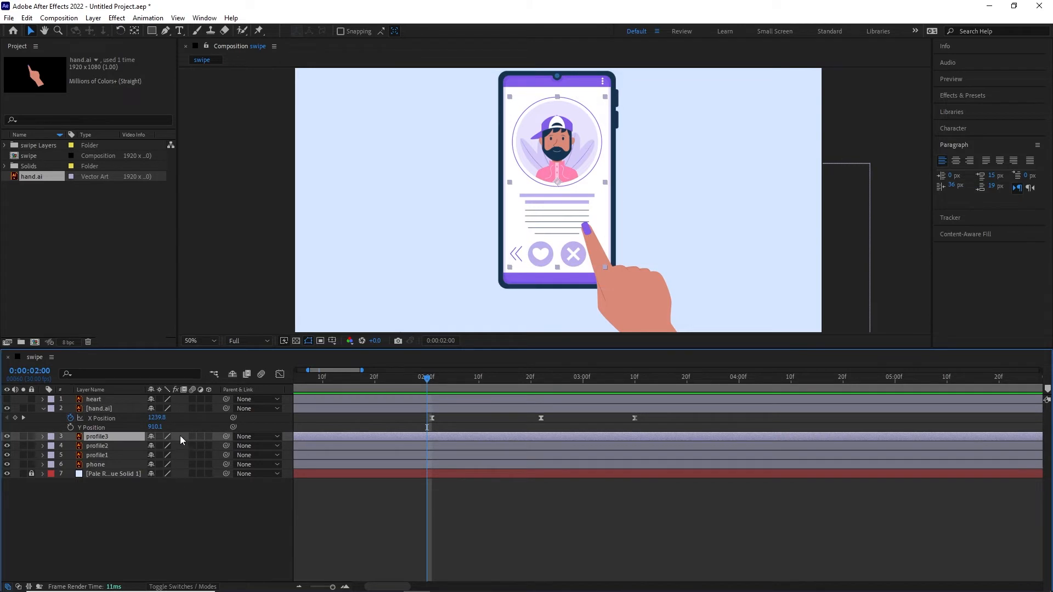
{"action": "key", "text": "p"}
{"action": "left_click", "coordinate": [91, 446]}
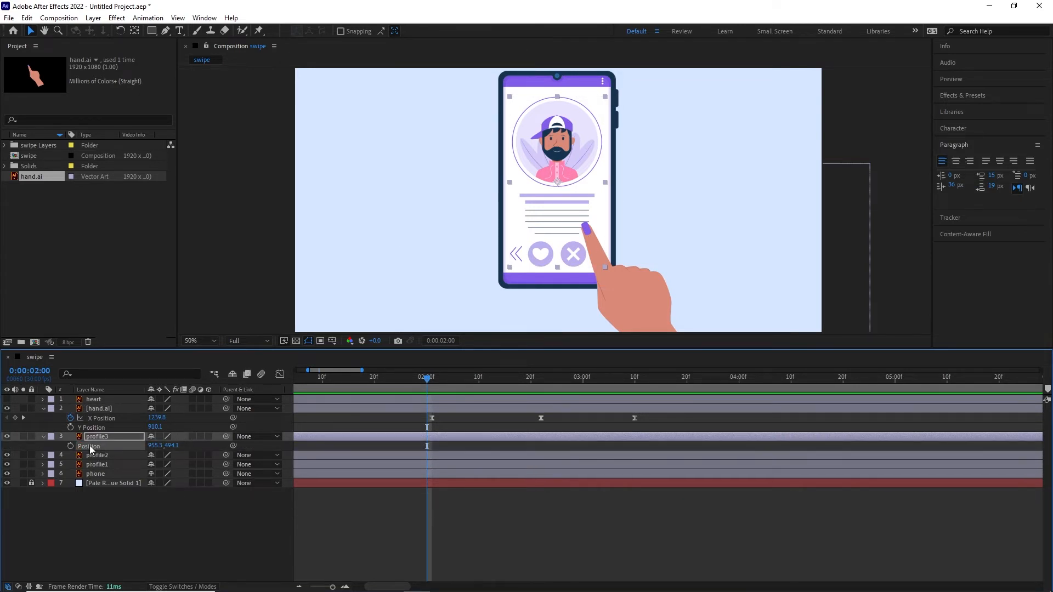
{"action": "right_click", "coordinate": [91, 446]}
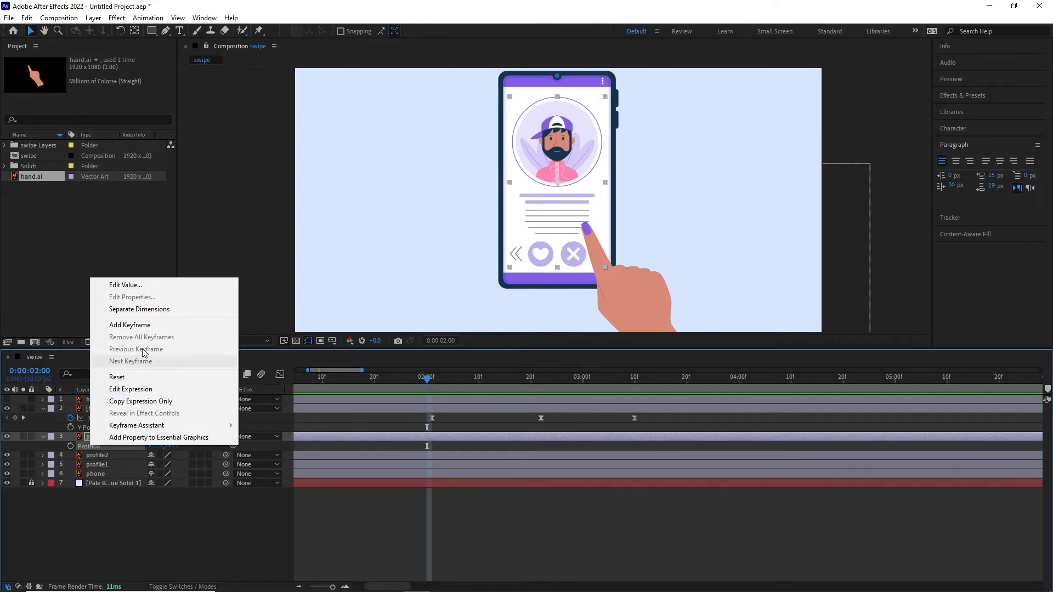
{"action": "left_click", "coordinate": [151, 309]}
{"action": "left_click", "coordinate": [125, 511]}
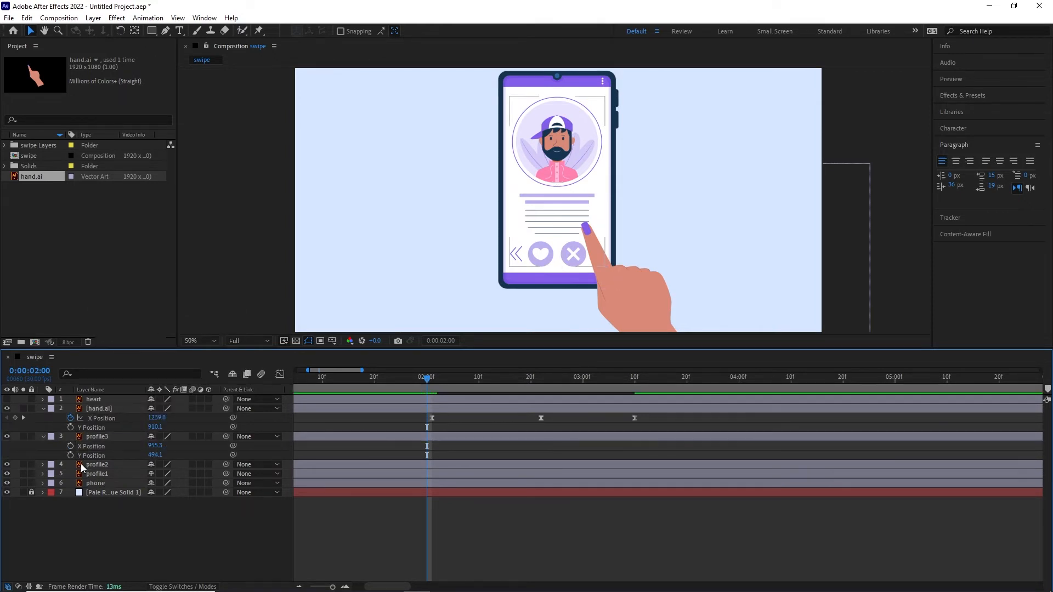
Animate profile3's X Position with a starting keyframe at 0:00:02:00 and a value of 527.3 at 0:00:02:20.
{"action": "left_click", "coordinate": [70, 447]}
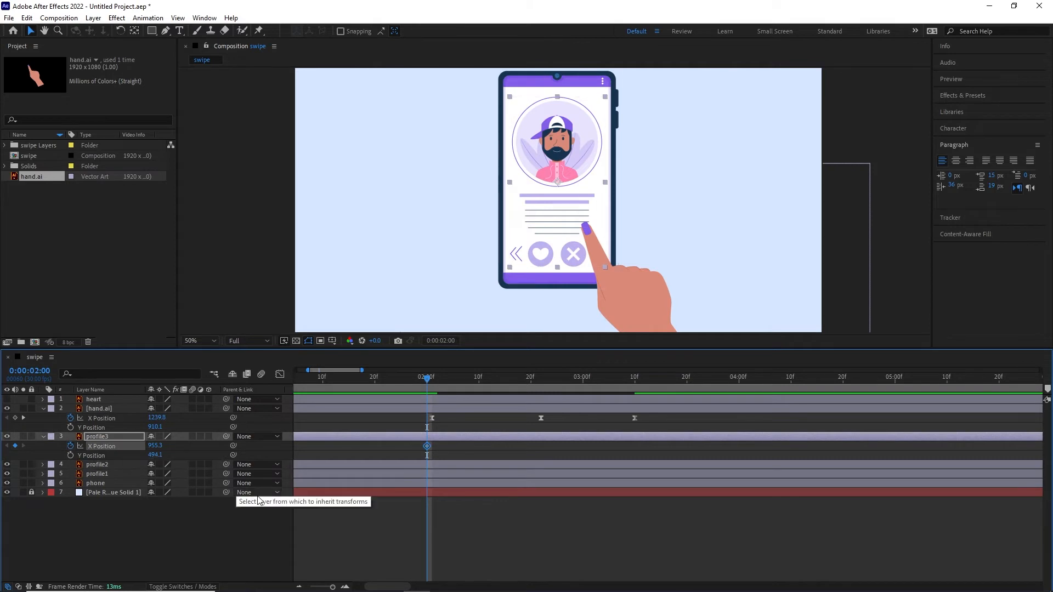
{"action": "key", "text": "space"}
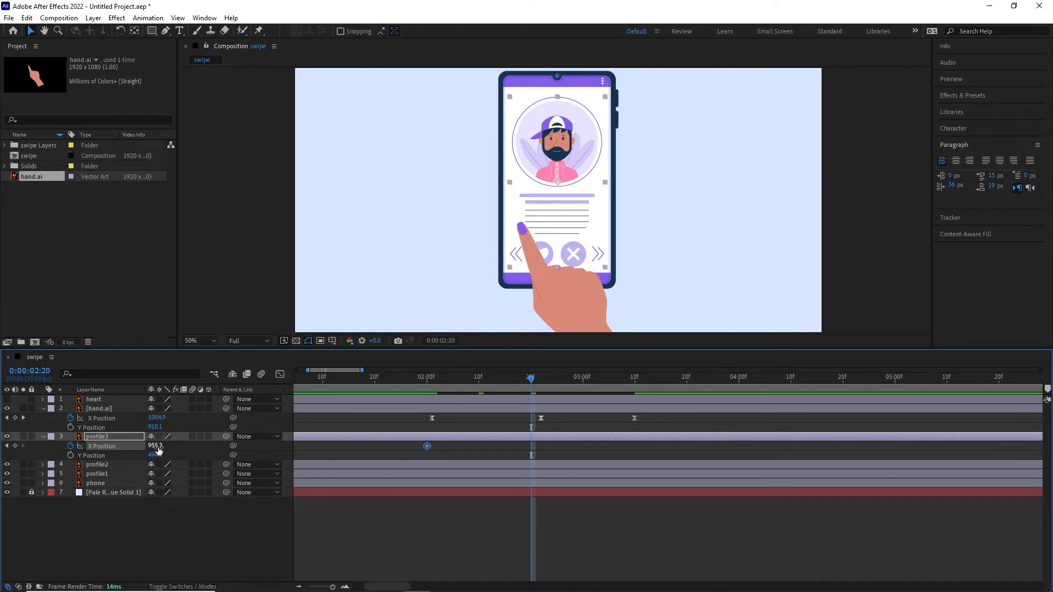
{"action": "left_click_drag", "start_coordinate": [155, 446], "coordinate": [100, 454]}
{"action": "left_click", "coordinate": [556, 521]}
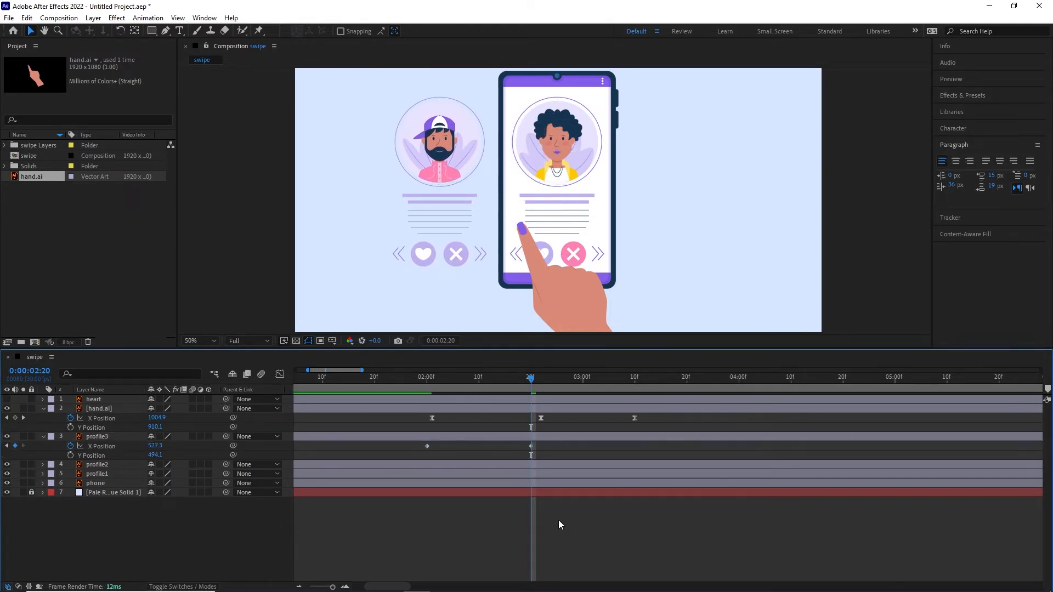
Apply Easy Ease to both X Position keyframes of profile3.
{"action": "left_click_drag", "start_coordinate": [542, 443], "coordinate": [410, 448]}
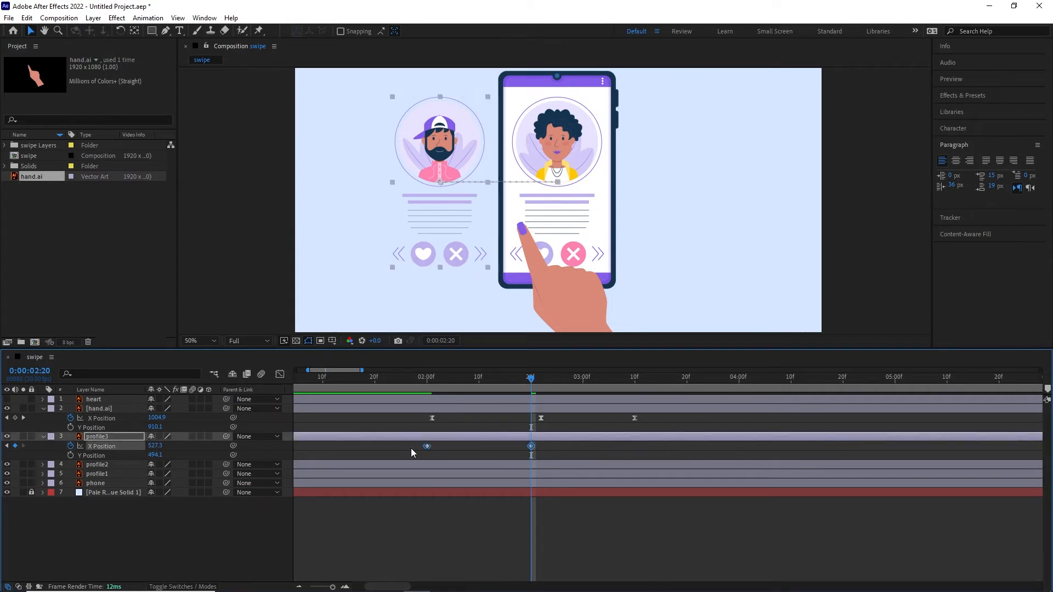
{"action": "key", "text": "F9"}
{"action": "left_click", "coordinate": [542, 448]}
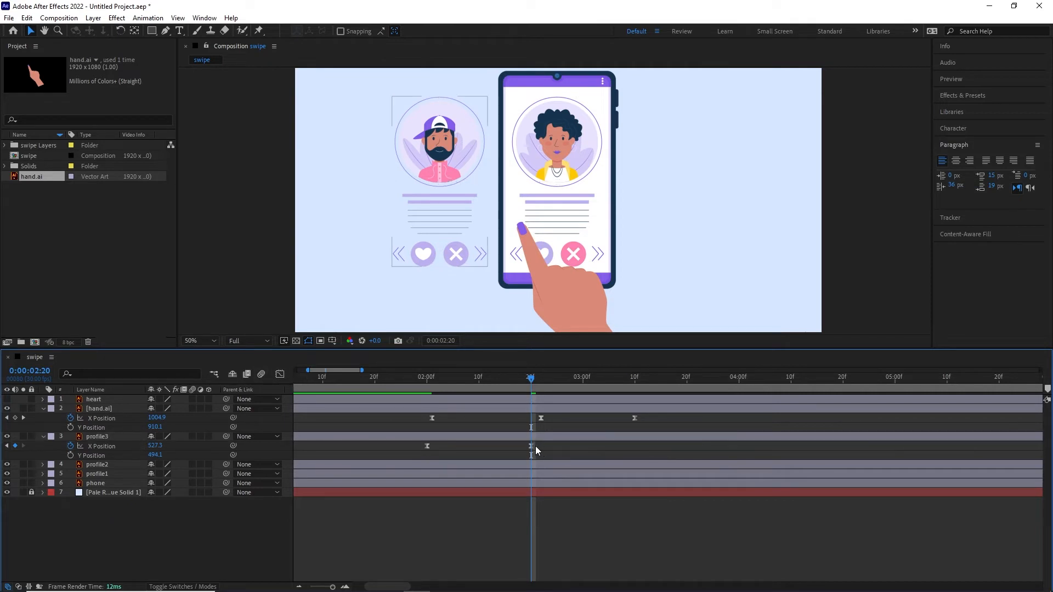
Retime profile3's two X Position keyframes to 0:00:02:02 and 0:00:02:21, and preview the swipe against the hand motion.
{"action": "left_click_drag", "start_coordinate": [532, 447], "coordinate": [525, 448]}
{"action": "left_click_drag", "start_coordinate": [531, 384], "coordinate": [425, 404]}
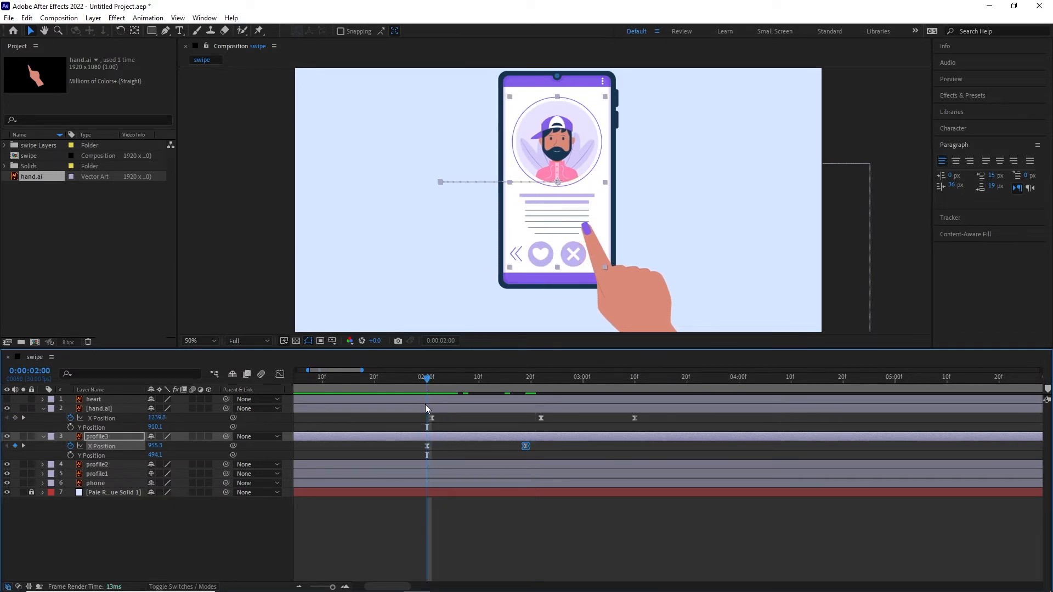
{"action": "left_click", "coordinate": [537, 446]}
{"action": "left_click_drag", "start_coordinate": [538, 444], "coordinate": [438, 448]}
{"action": "left_click_drag", "start_coordinate": [428, 382], "coordinate": [360, 405]}
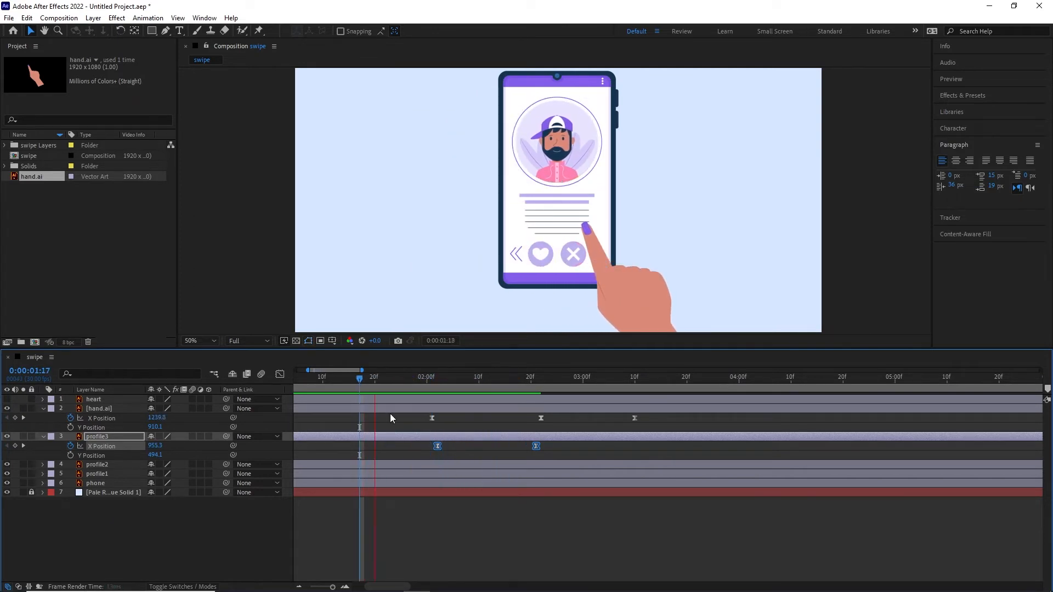
{"action": "key", "text": "space"}
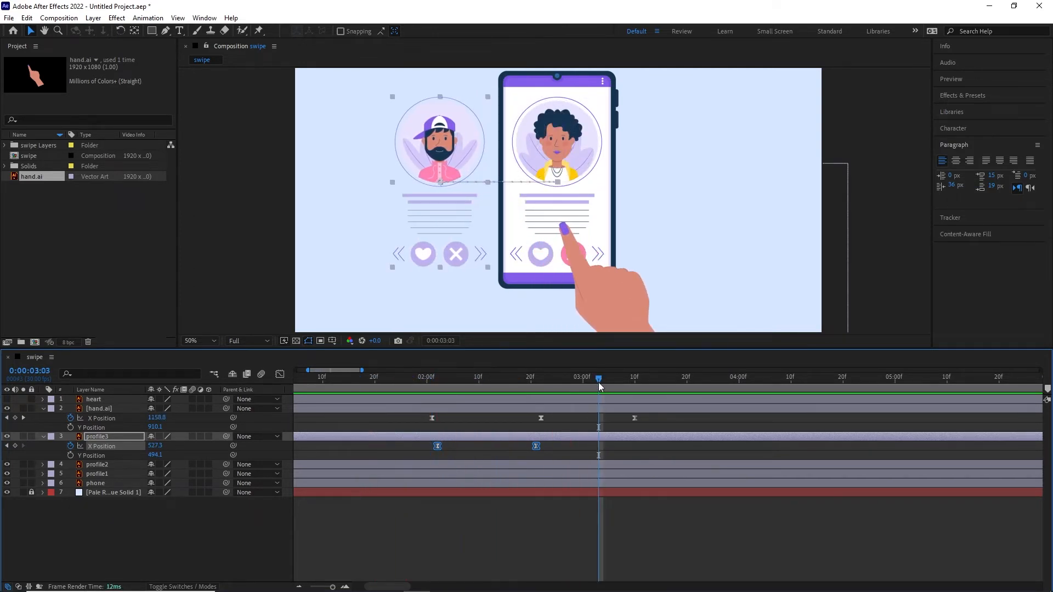
{"action": "key", "text": "space"}
{"action": "key", "text": "space"}
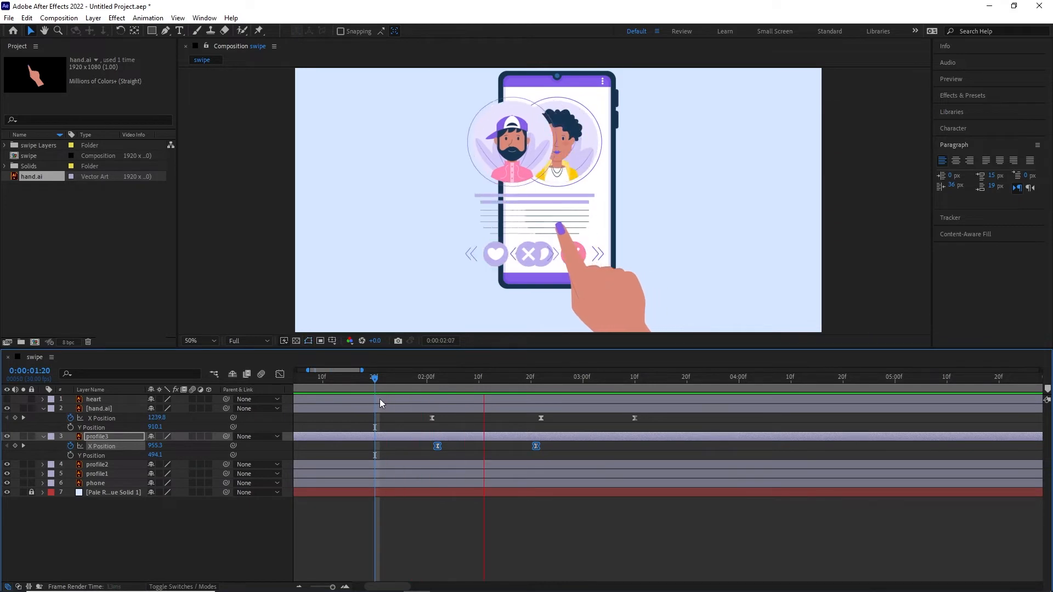
Move profile3's ending X Position keyframe to 0:00:02:23 and check the swipe through to 0:00:02:22.
{"action": "left_click", "coordinate": [631, 389]}
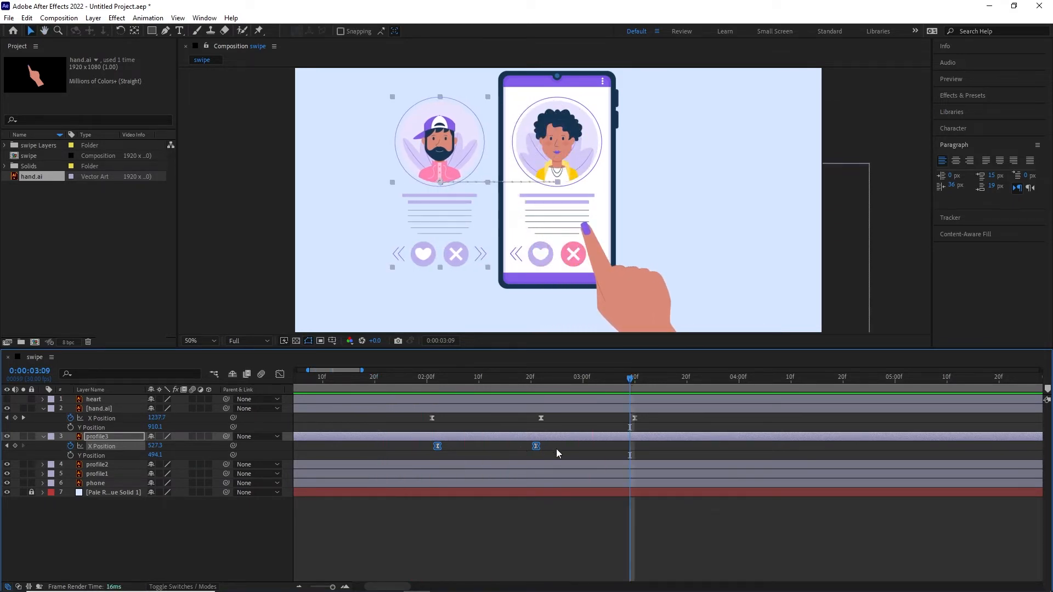
{"action": "left_click", "coordinate": [535, 445]}
{"action": "left_click_drag", "start_coordinate": [536, 446], "coordinate": [546, 448]}
{"action": "left_click_drag", "start_coordinate": [630, 387], "coordinate": [418, 394]}
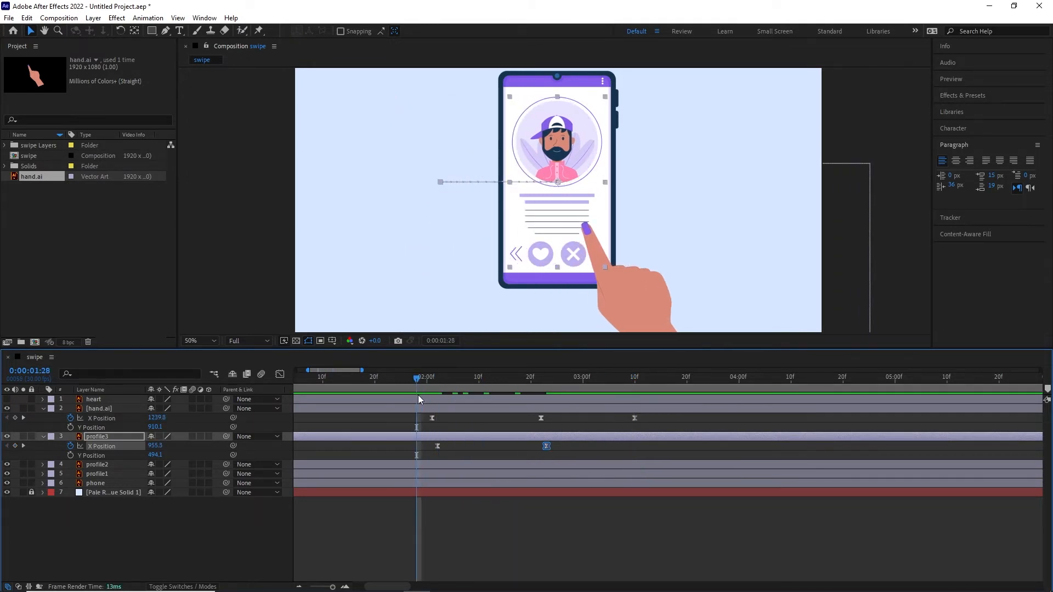
{"action": "key", "text": "space"}
{"action": "left_click", "coordinate": [601, 379]}
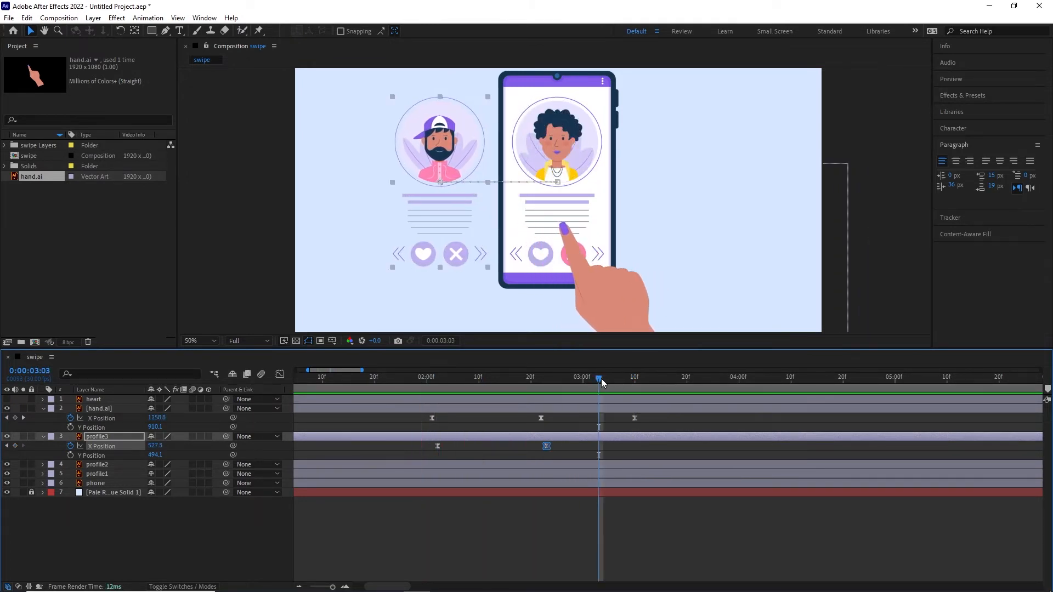
{"action": "left_click_drag", "start_coordinate": [601, 378], "coordinate": [432, 388]}
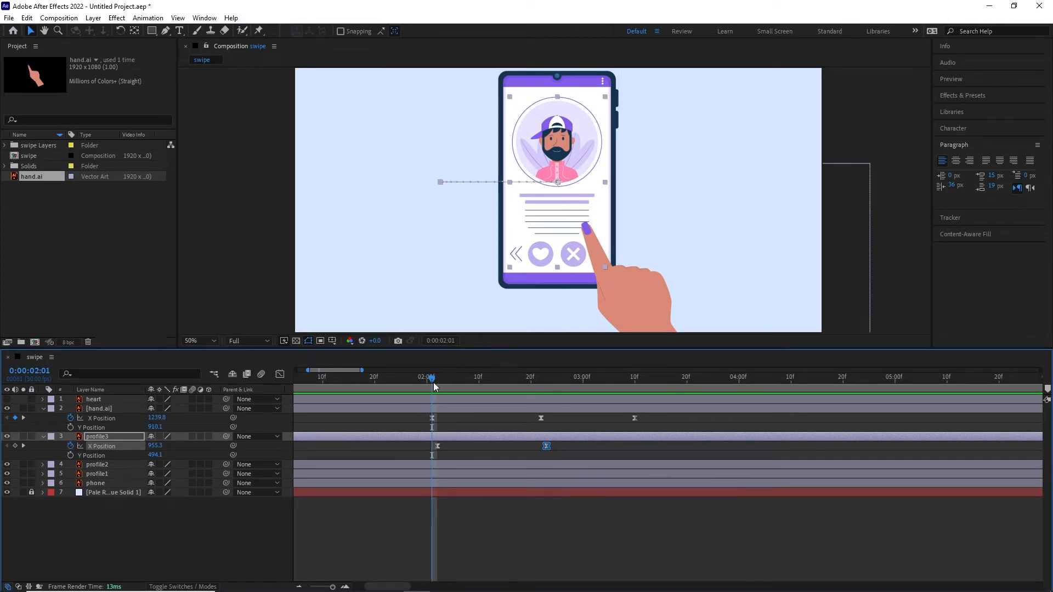
{"action": "left_click_drag", "start_coordinate": [434, 386], "coordinate": [540, 394]}
Draw a tall rectangular mask on the heart layer over the left part of the swiped-out profile.
{"action": "left_click", "coordinate": [173, 546]}
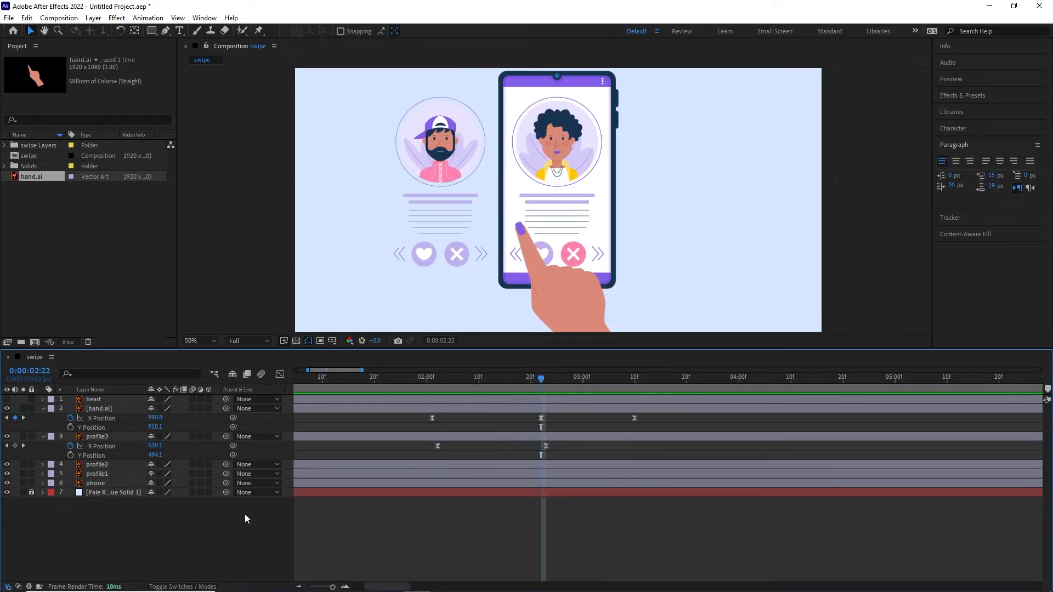
{"action": "left_click", "coordinate": [153, 33]}
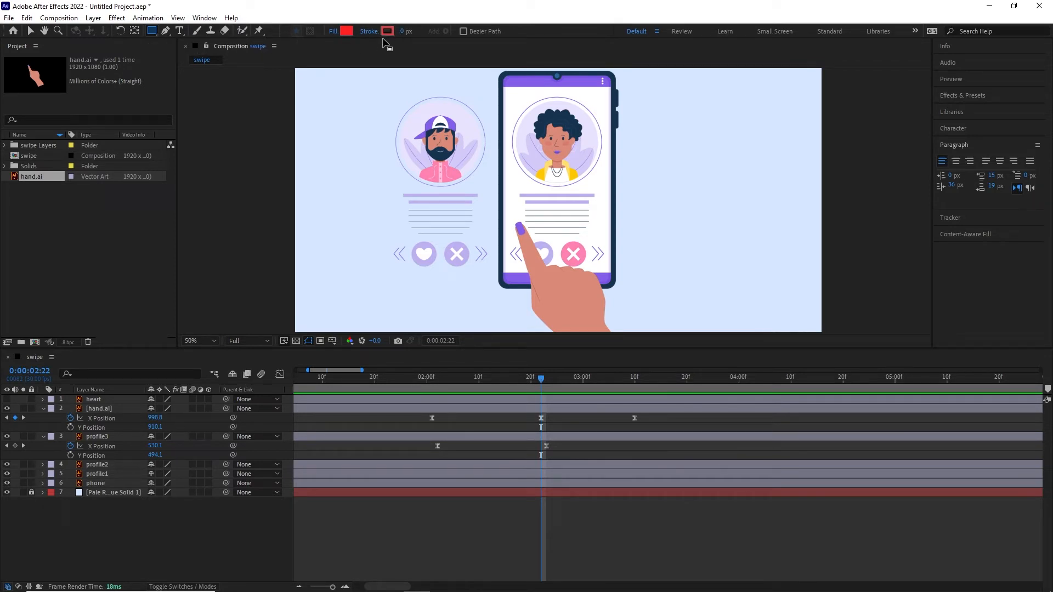
{"action": "left_click", "coordinate": [94, 399]}
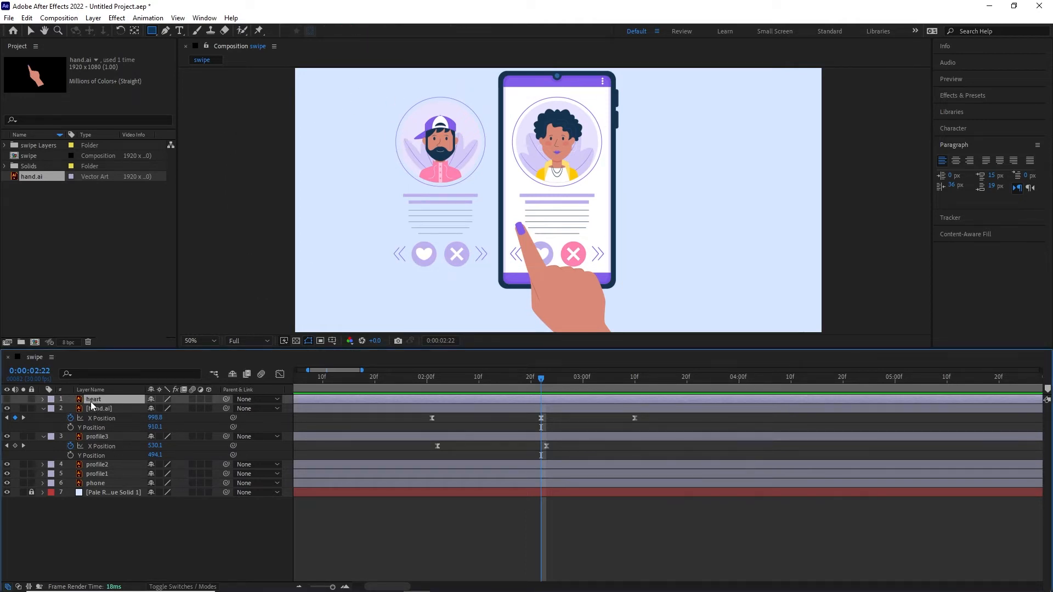
{"action": "left_click_drag", "start_coordinate": [422, 217], "coordinate": [428, 223]}
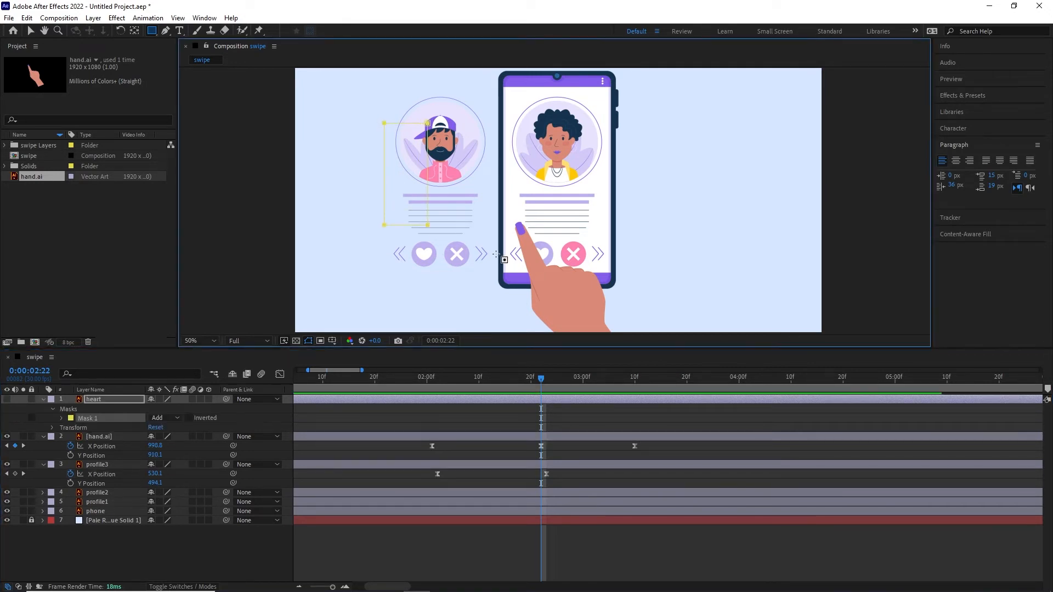
Undo the rectangular mask on the heart layer and, with no layer selected, draw a red rectangle shape covering the phone screen.
{"action": "key", "text": "ctrl+z"}
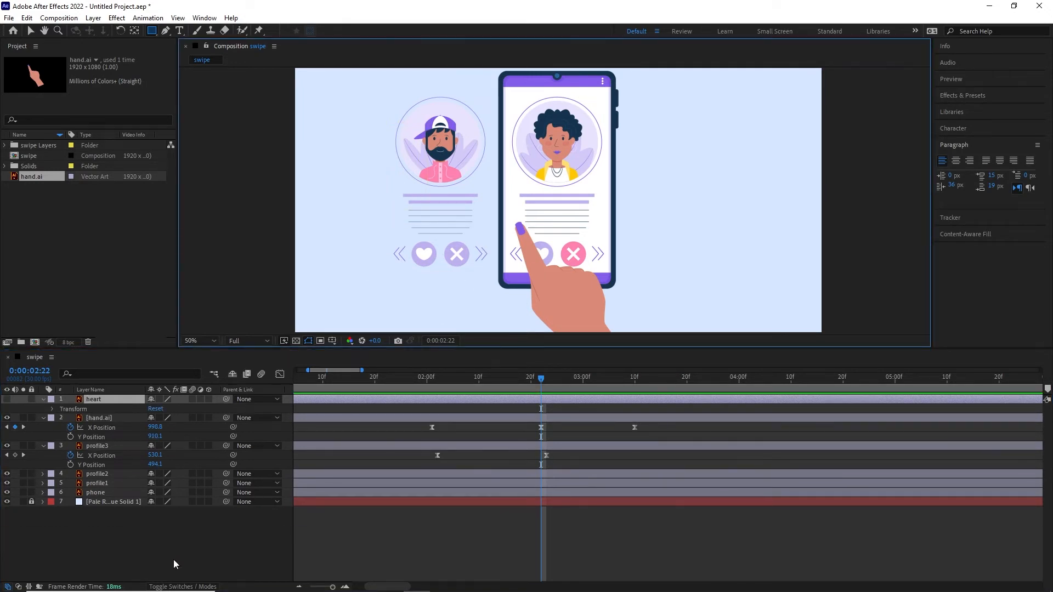
{"action": "left_click", "coordinate": [96, 539]}
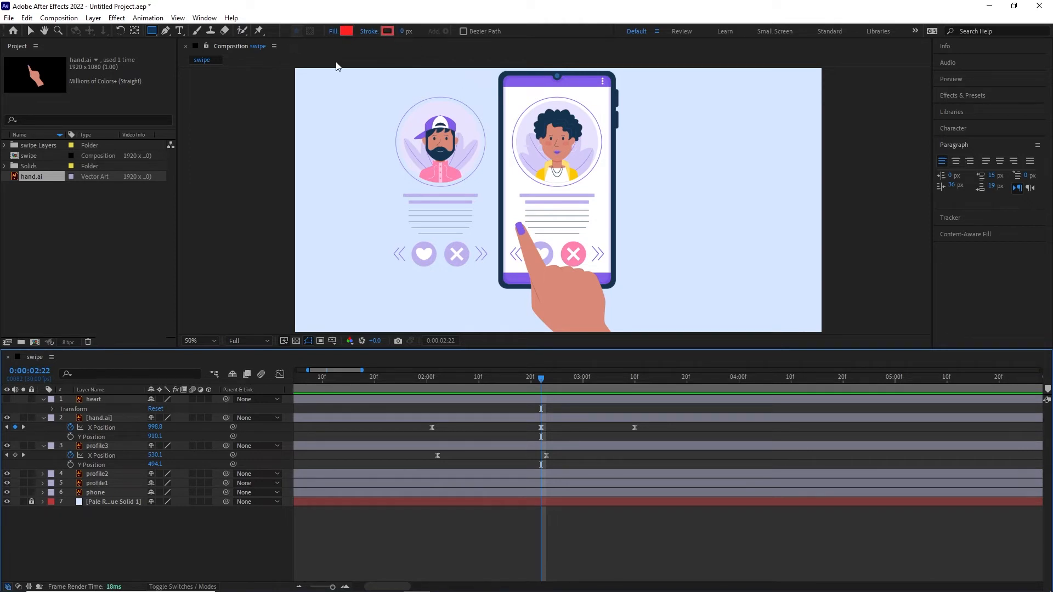
{"action": "key", "text": "period"}
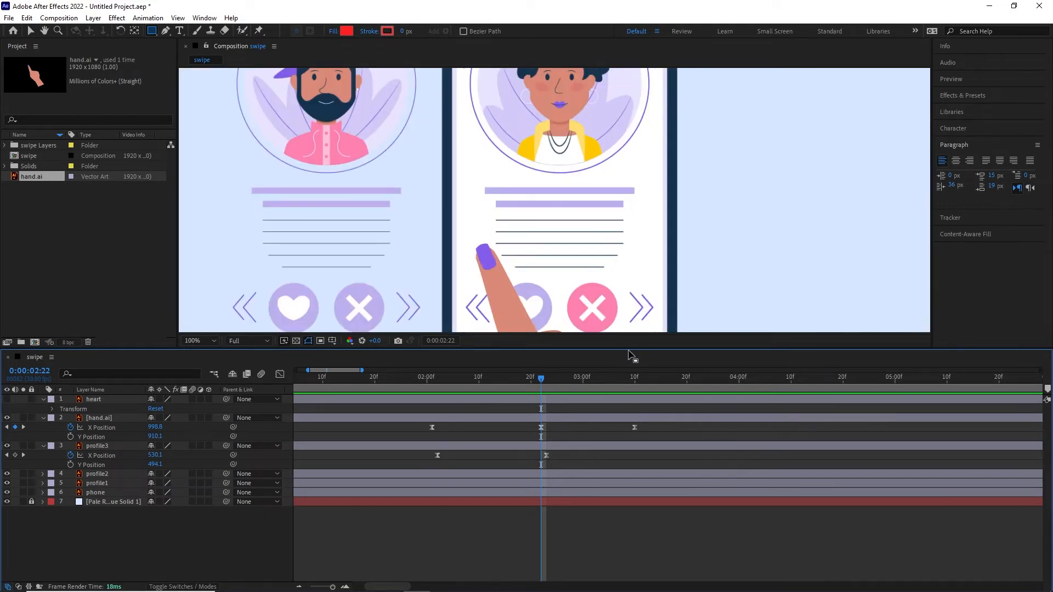
{"action": "left_click_drag", "start_coordinate": [628, 353], "coordinate": [651, 577]}
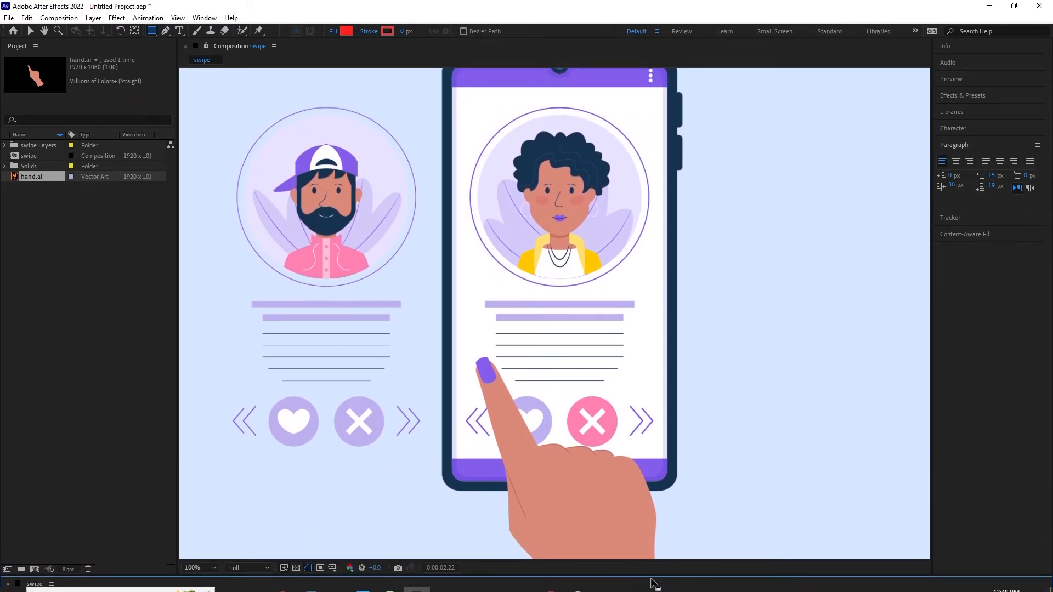
{"action": "key", "text": "space"}
{"action": "left_click_drag", "start_coordinate": [627, 322], "coordinate": [628, 331]}
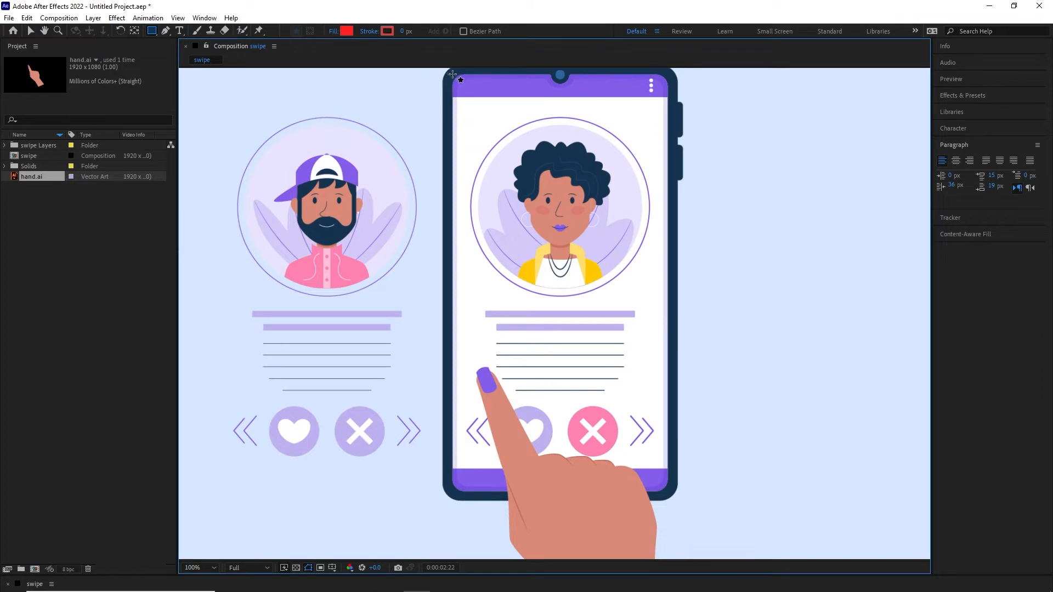
{"action": "left_click_drag", "start_coordinate": [452, 74], "coordinate": [670, 477]}
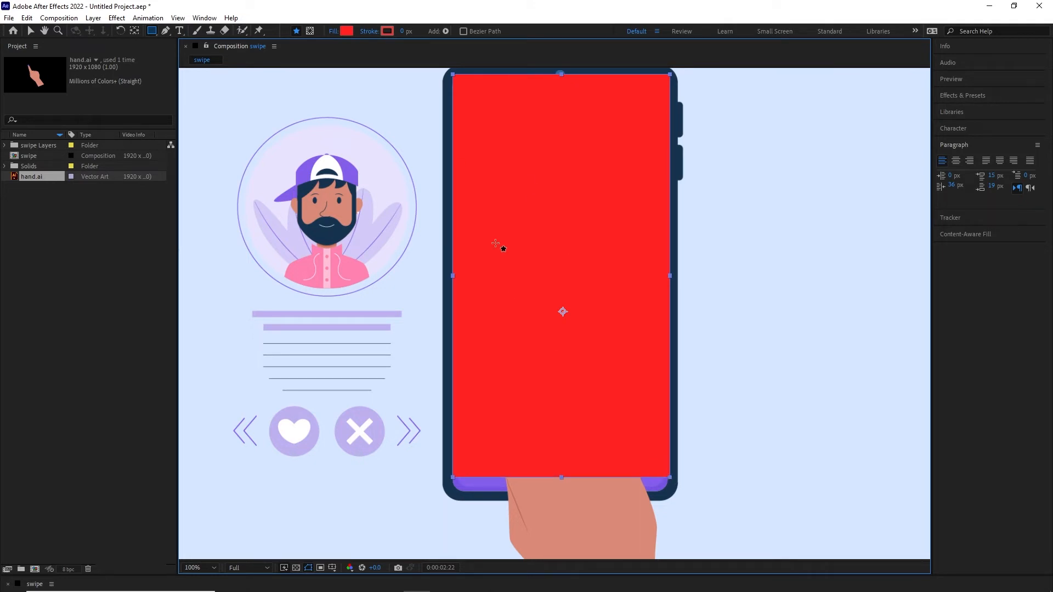
Collapse the expanded layer properties and move Shape Layer 1 directly above profile3, beneath the hand layer.
{"action": "key", "text": "comma"}
{"action": "key", "text": "comma"}
{"action": "key", "text": "comma"}
{"action": "key", "text": "comma"}
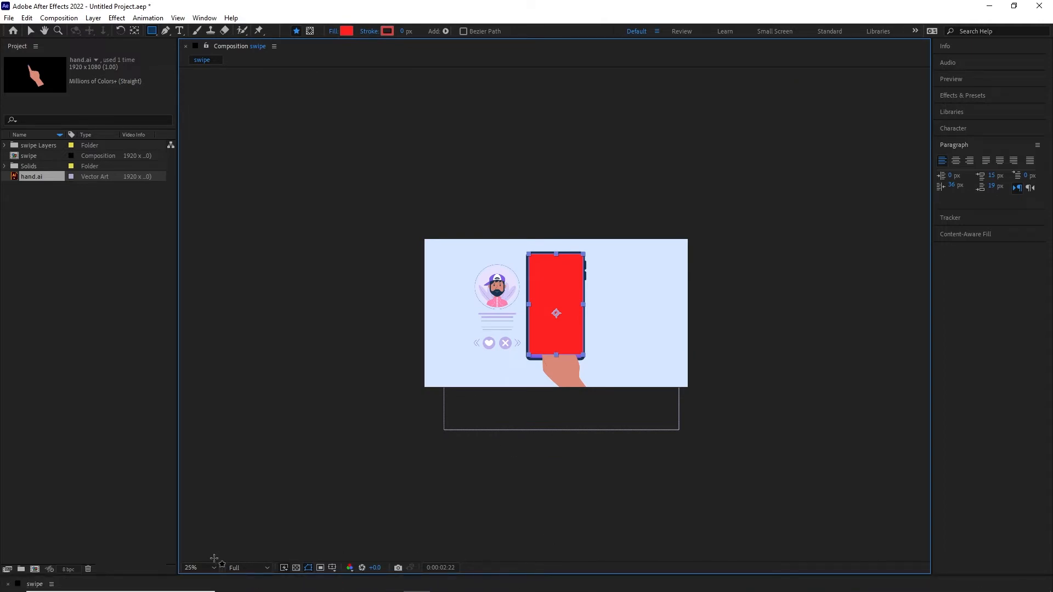
{"action": "left_click_drag", "start_coordinate": [580, 573], "coordinate": [560, 357]}
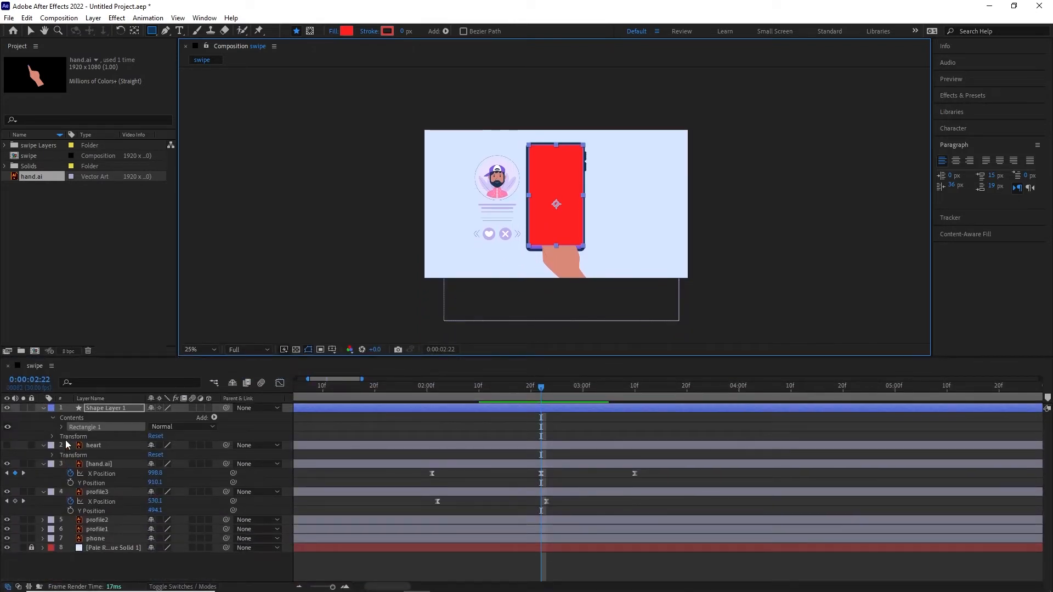
{"action": "left_click", "coordinate": [43, 409]}
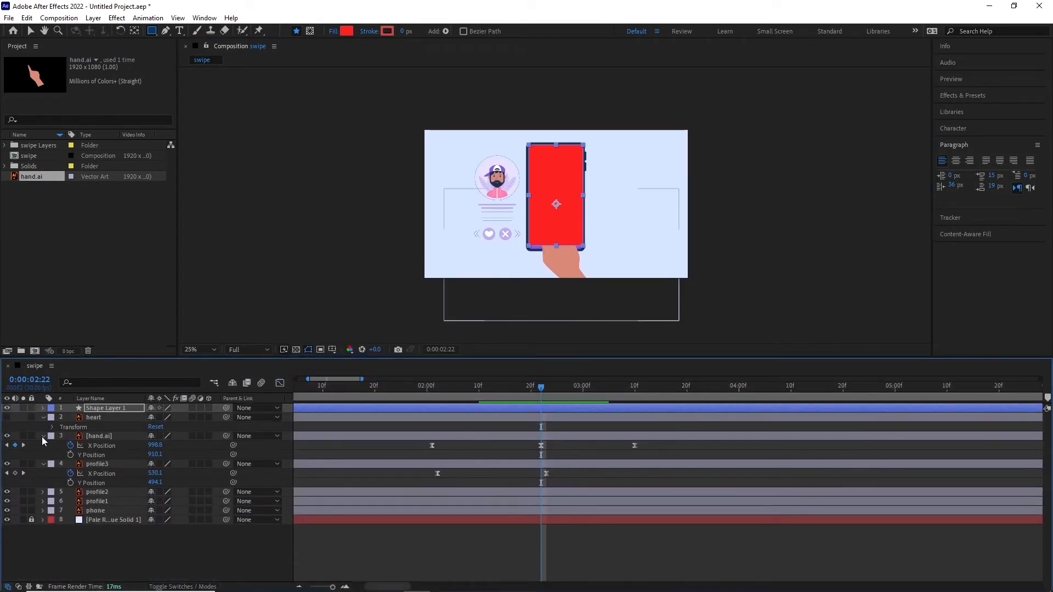
{"action": "left_click", "coordinate": [43, 435]}
{"action": "left_click", "coordinate": [43, 418]}
{"action": "left_click", "coordinate": [43, 437]}
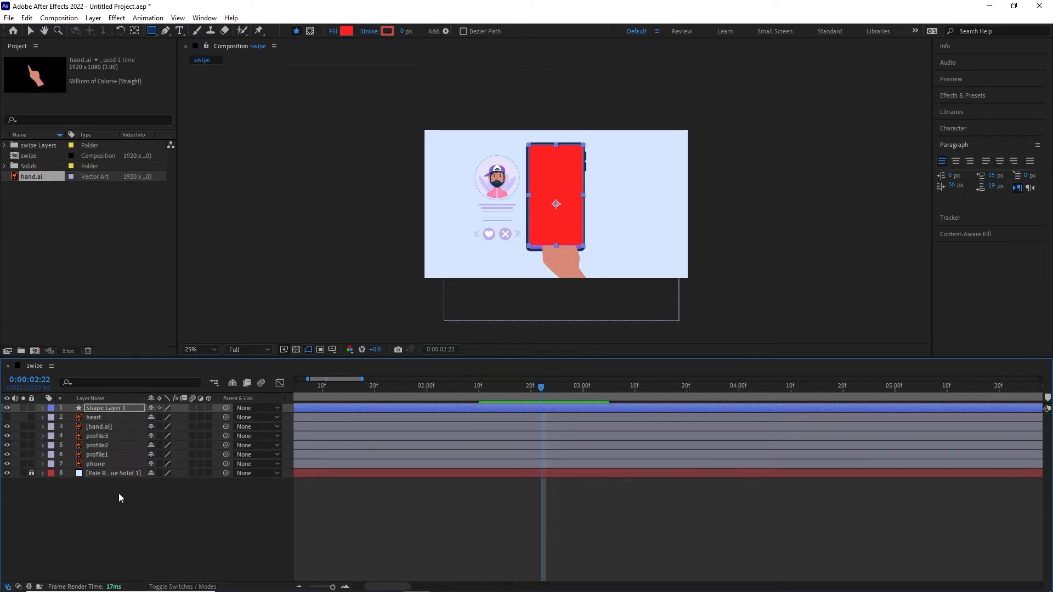
{"action": "left_click", "coordinate": [120, 497]}
{"action": "left_click_drag", "start_coordinate": [109, 412], "coordinate": [108, 434]}
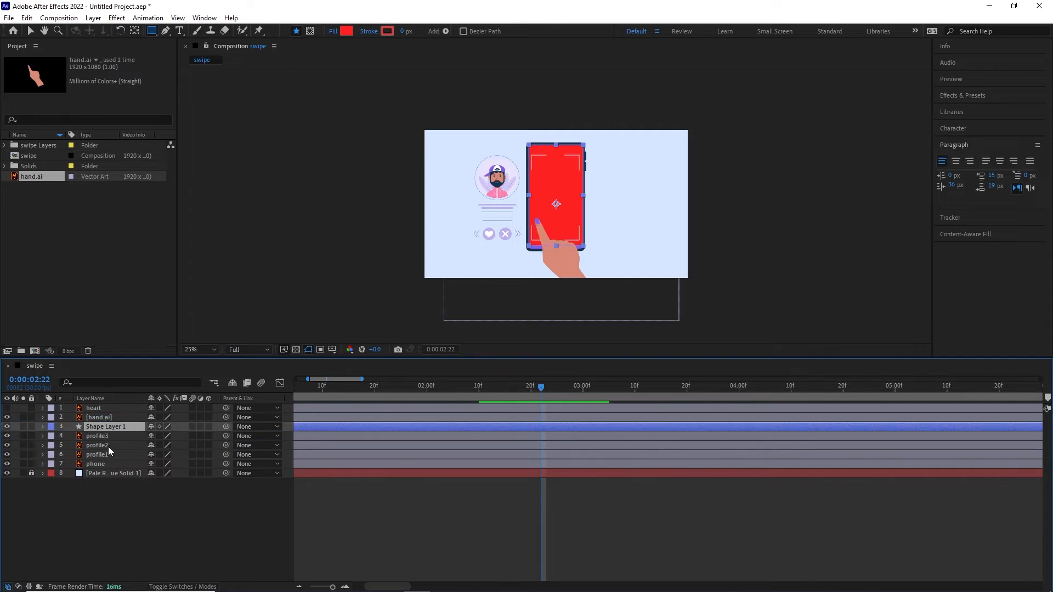
Set profile3's track matte to Alpha Matte "Shape Layer 1" and check the clipped card back at 0:00:02:10.
{"action": "left_click", "coordinate": [103, 437]}
{"action": "key", "text": "period"}
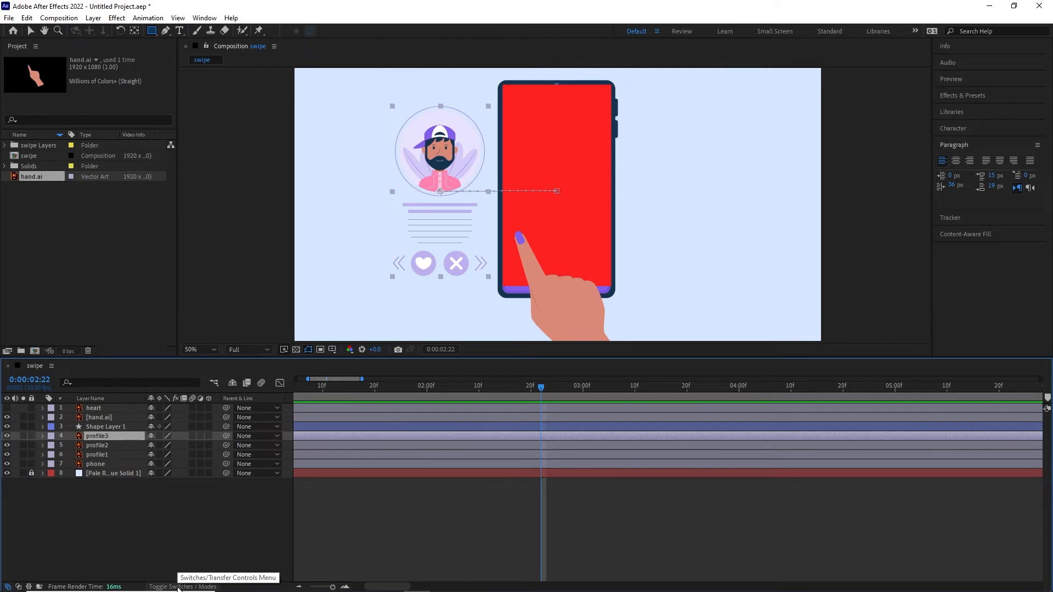
{"action": "left_click", "coordinate": [177, 587]}
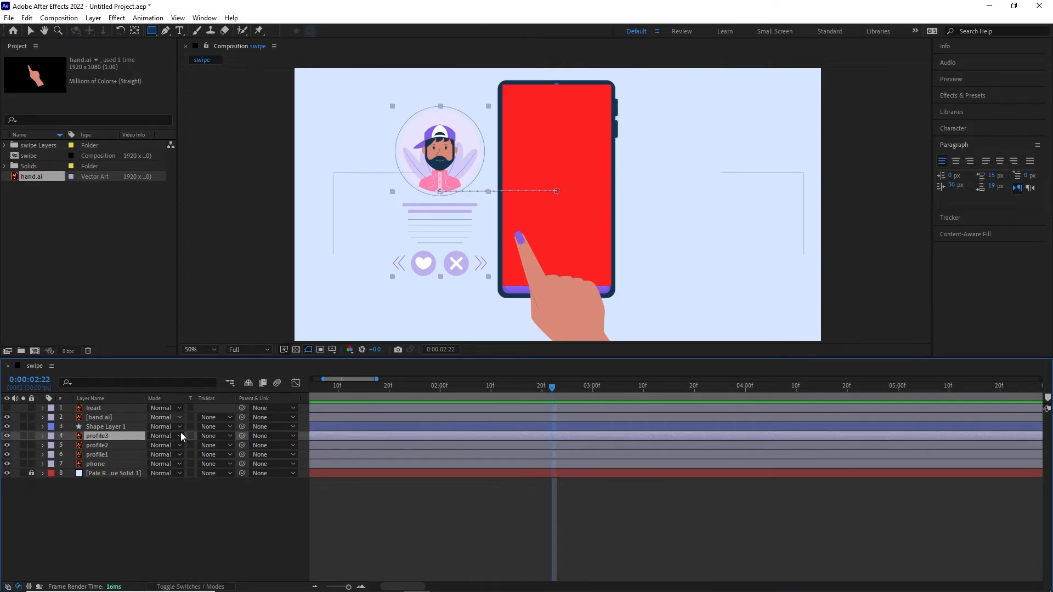
{"action": "left_click", "coordinate": [193, 587]}
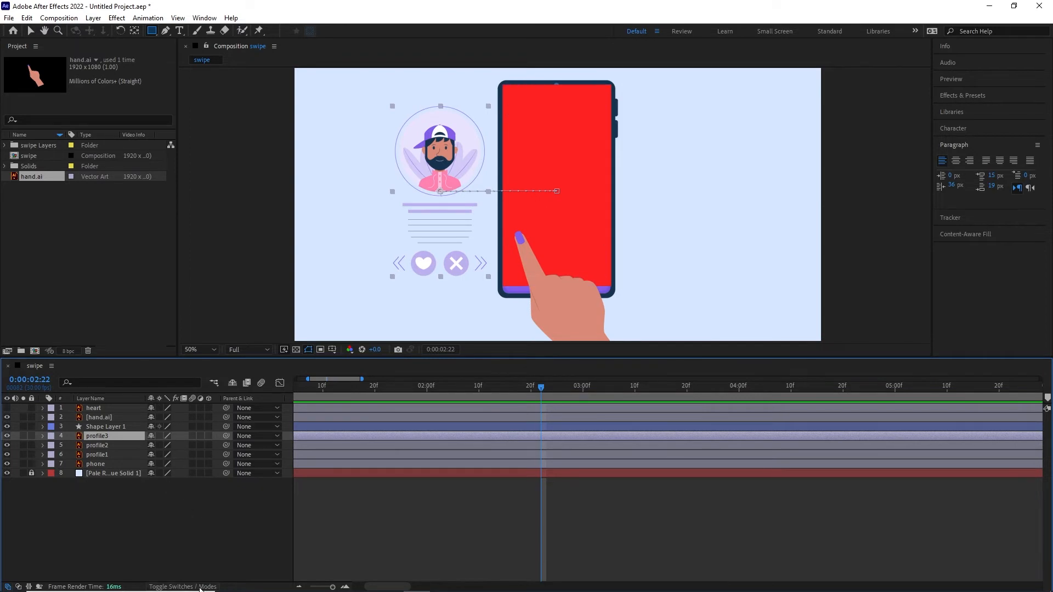
{"action": "left_click", "coordinate": [200, 587]}
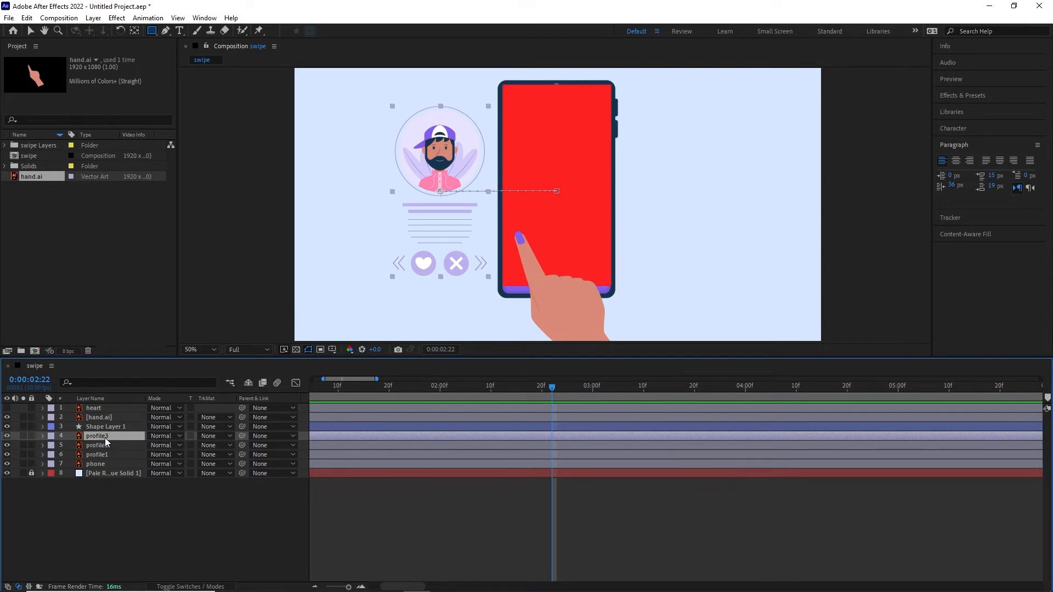
{"action": "left_click", "coordinate": [178, 437]}
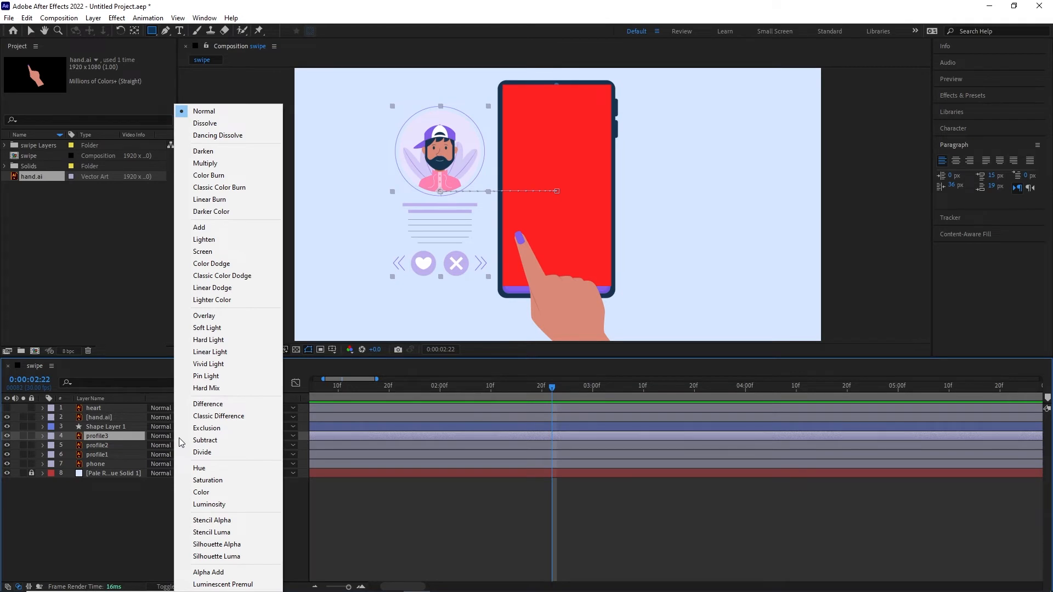
{"action": "left_click", "coordinate": [135, 512]}
{"action": "left_click", "coordinate": [108, 439]}
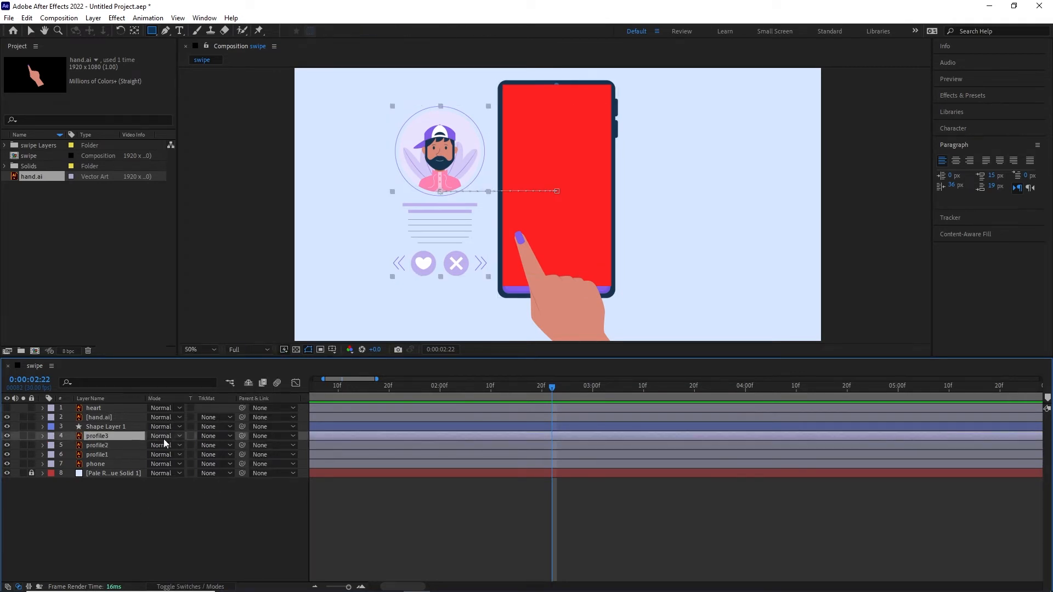
{"action": "left_click", "coordinate": [228, 437]}
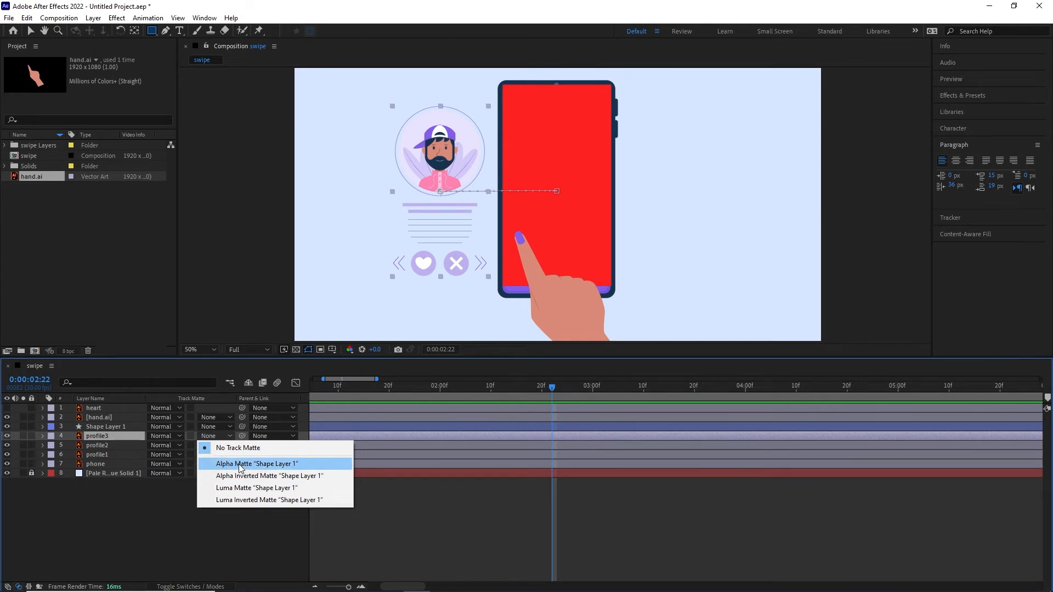
{"action": "left_click", "coordinate": [239, 465]}
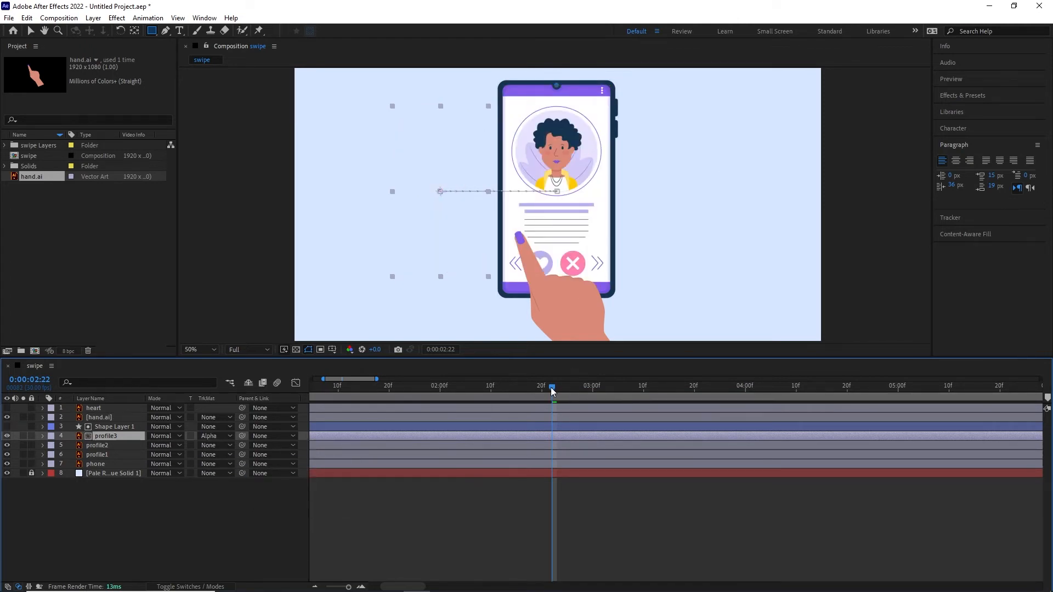
{"action": "left_click_drag", "start_coordinate": [552, 390], "coordinate": [490, 391]}
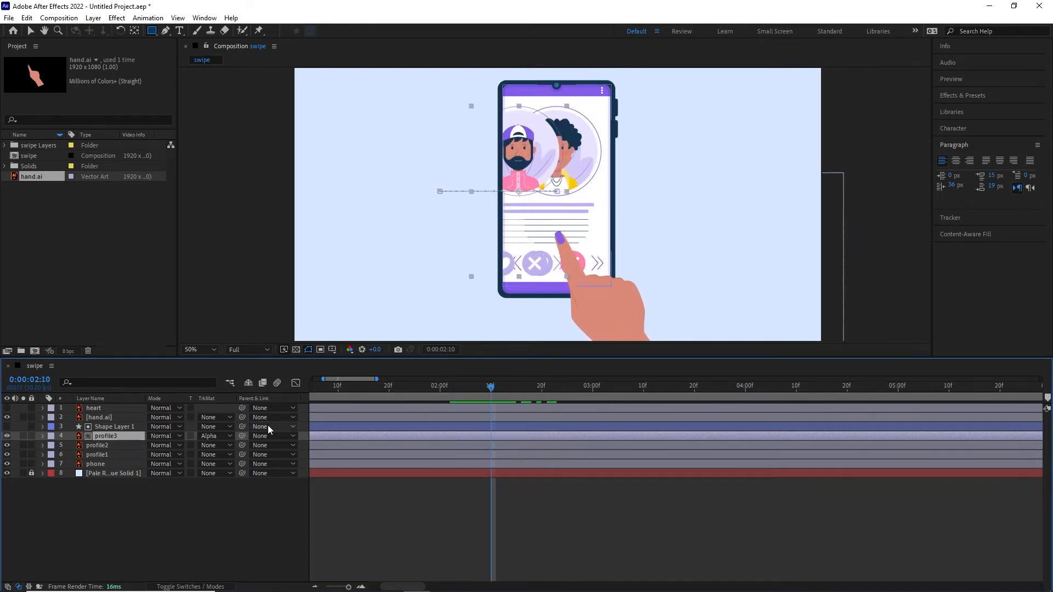
Try Alpha Inverted Matte "Shape Layer 1" on profile3 and check the swipe at 0:00:02:15.
{"action": "left_click", "coordinate": [214, 436]}
{"action": "left_click", "coordinate": [239, 475]}
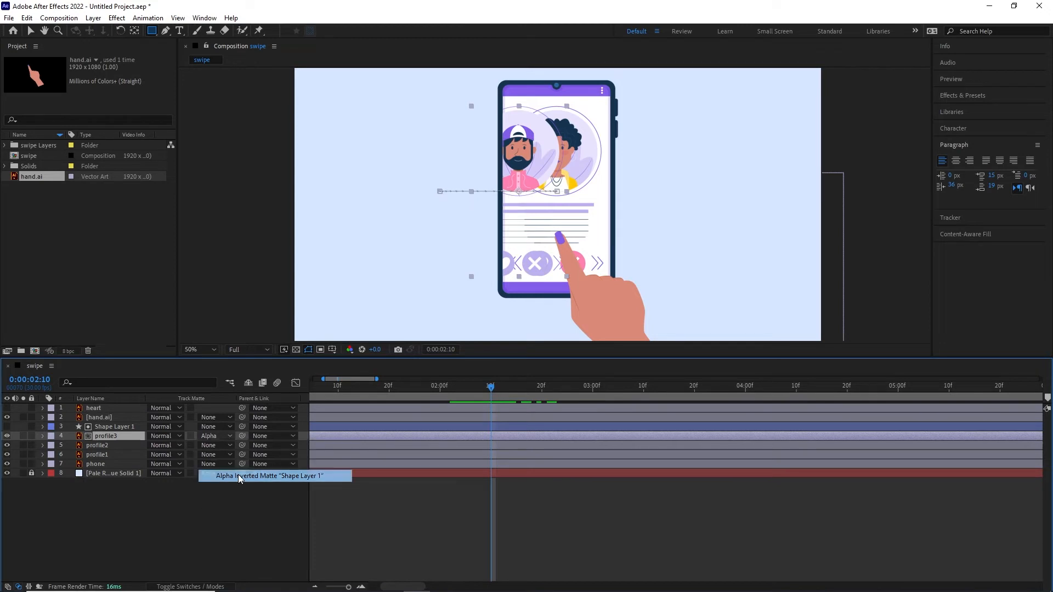
{"action": "left_click_drag", "start_coordinate": [491, 386], "coordinate": [516, 388]}
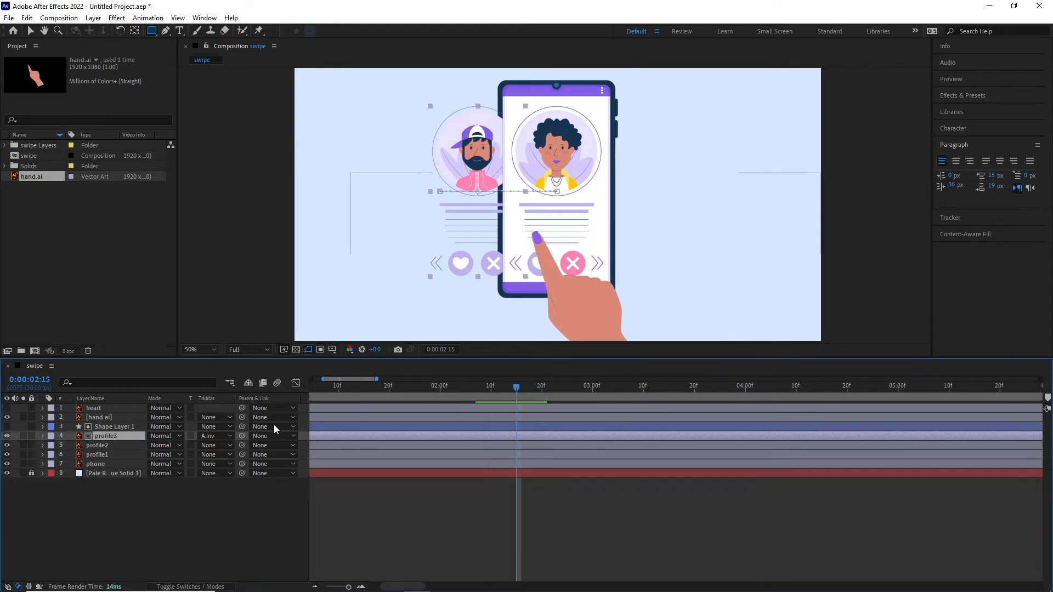
Set profile3's track matte back to Alpha Matte "Shape Layer 1" and check the swipe through to 0:00:02:24.
{"action": "left_click", "coordinate": [230, 436]}
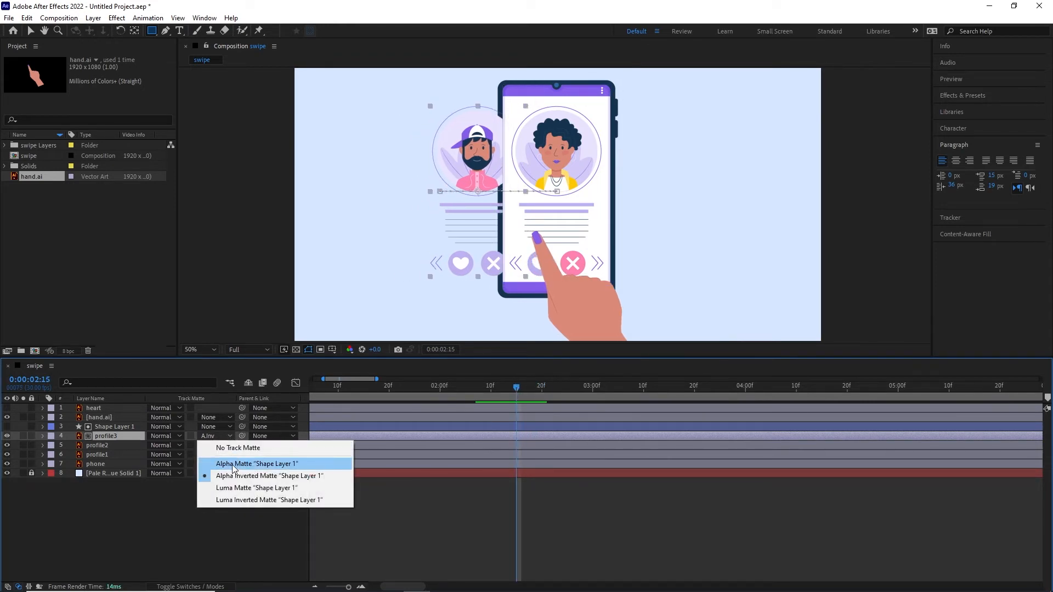
{"action": "left_click", "coordinate": [236, 463]}
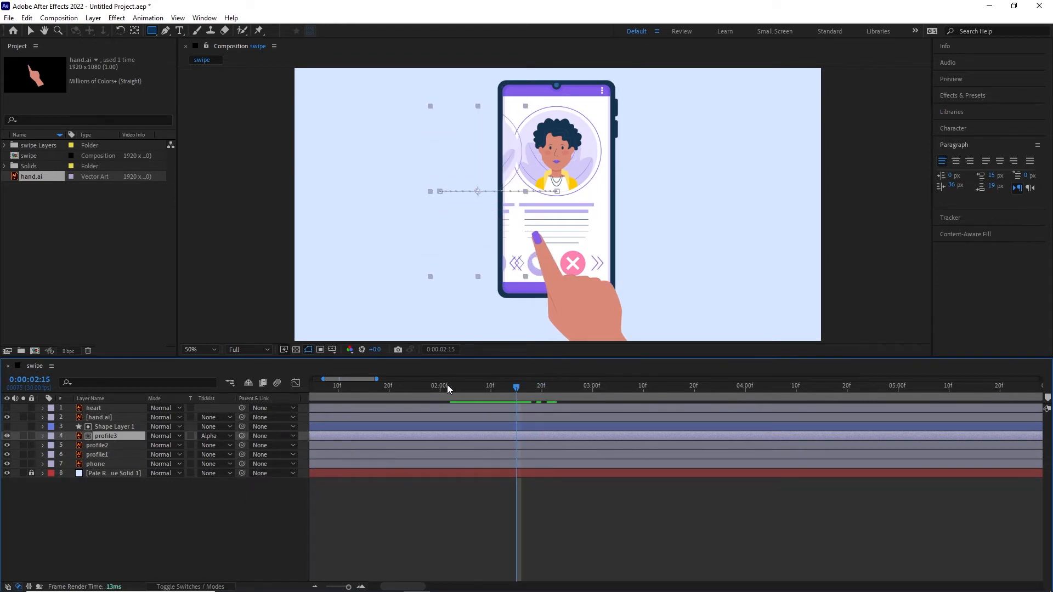
{"action": "left_click_drag", "start_coordinate": [504, 389], "coordinate": [560, 392]}
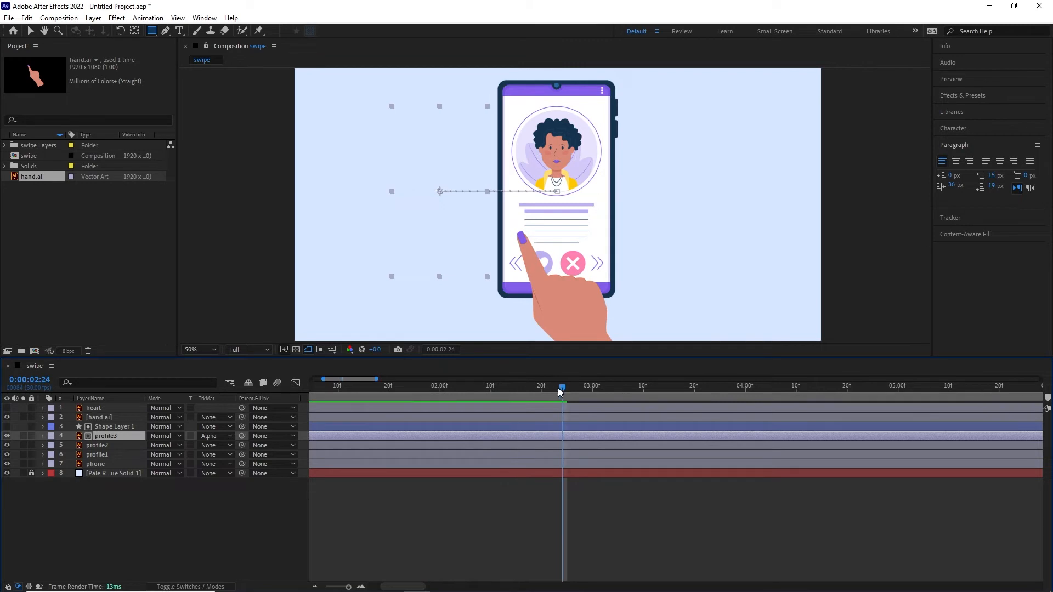
Reveal profile2's Position property and the existing keyframes of profile3 and the hand layer.
{"action": "left_click", "coordinate": [103, 445]}
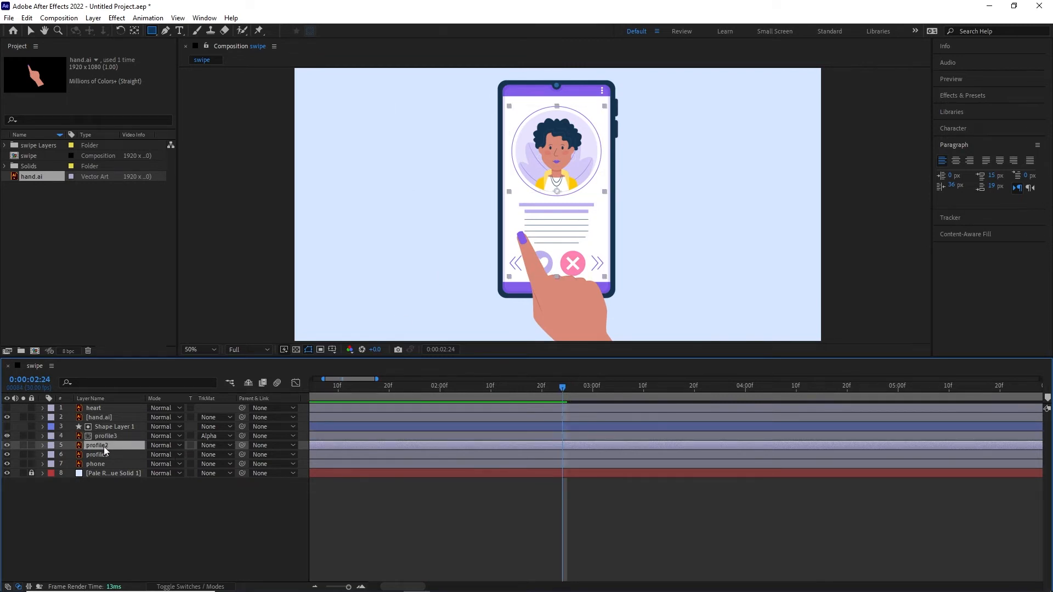
{"action": "key", "text": "p"}
{"action": "left_click", "coordinate": [100, 436]}
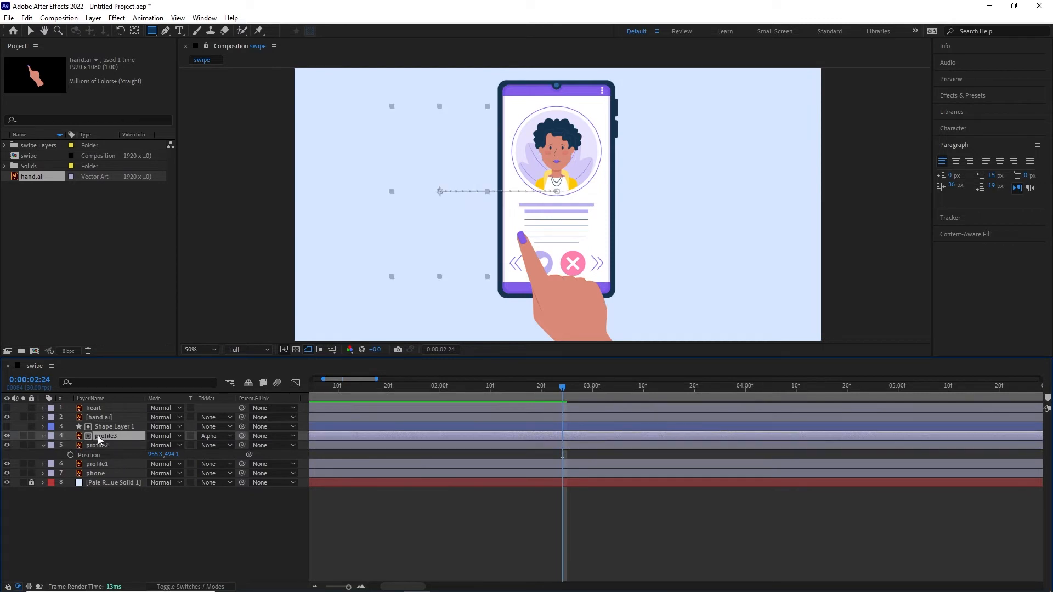
{"action": "key", "text": "u"}
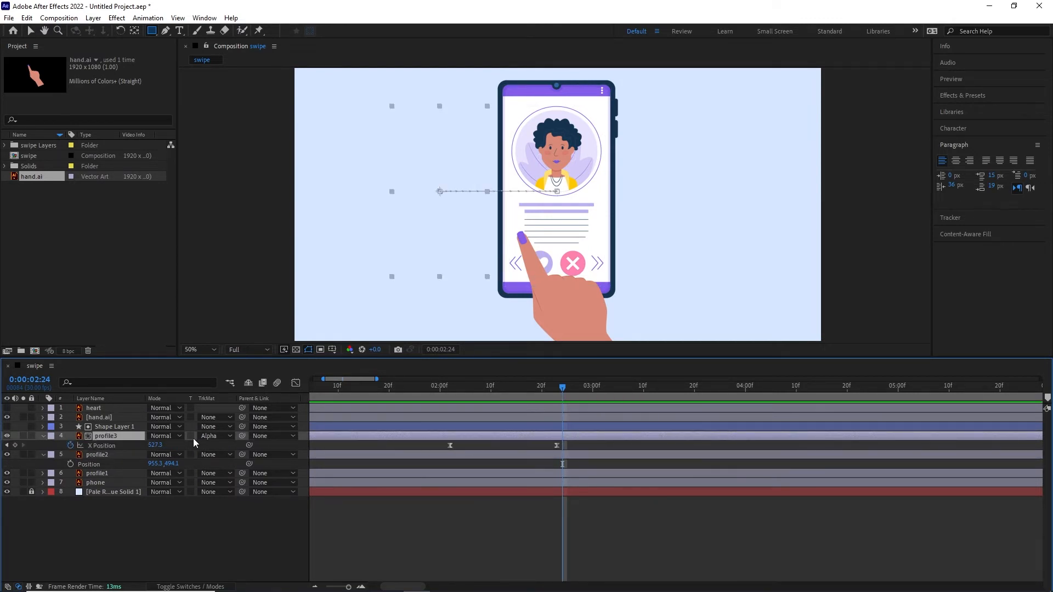
{"action": "left_click", "coordinate": [97, 417]}
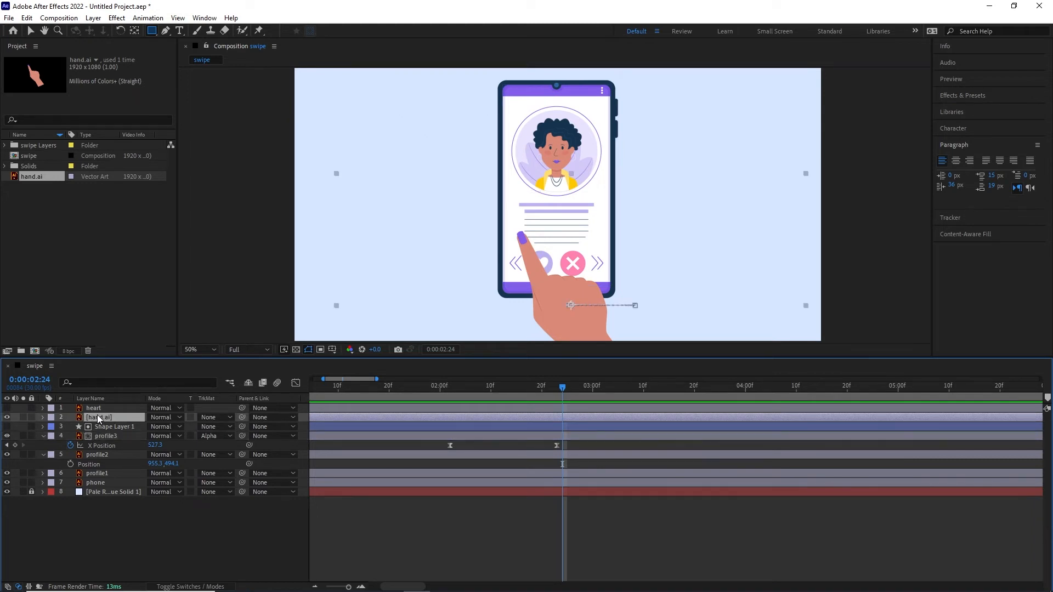
{"action": "key", "text": "u"}
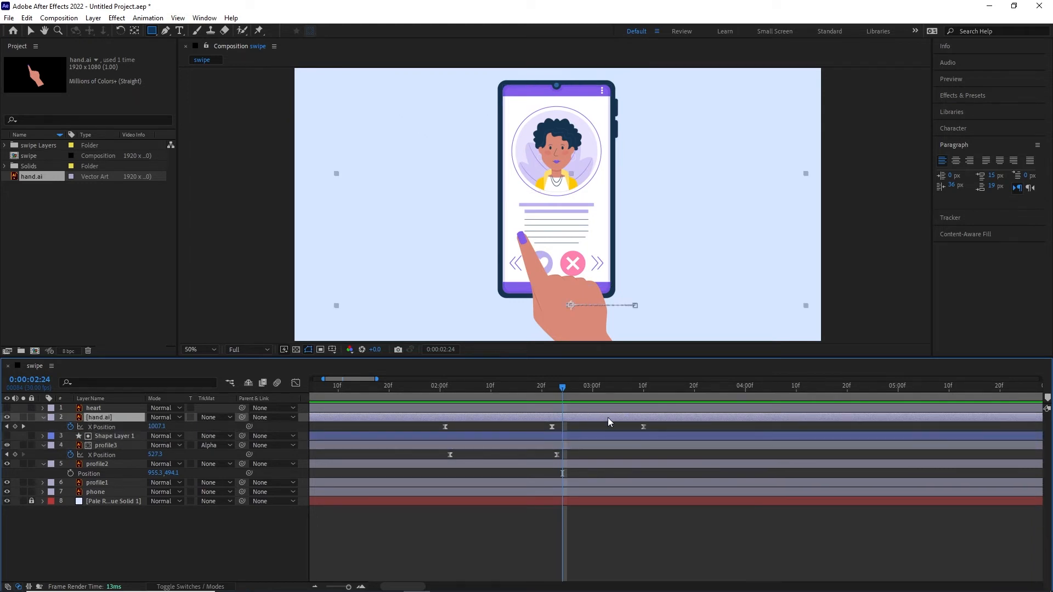
Separate the dimensions of profile2's Position into X and Y.
{"action": "left_click", "coordinate": [99, 465]}
{"action": "right_click", "coordinate": [91, 474]}
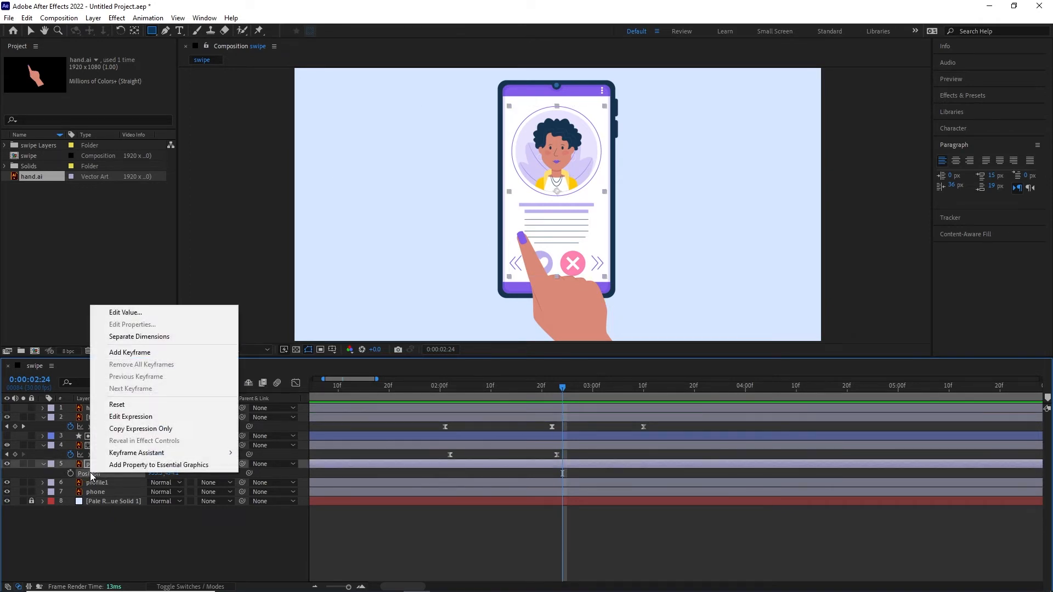
{"action": "left_click", "coordinate": [138, 336]}
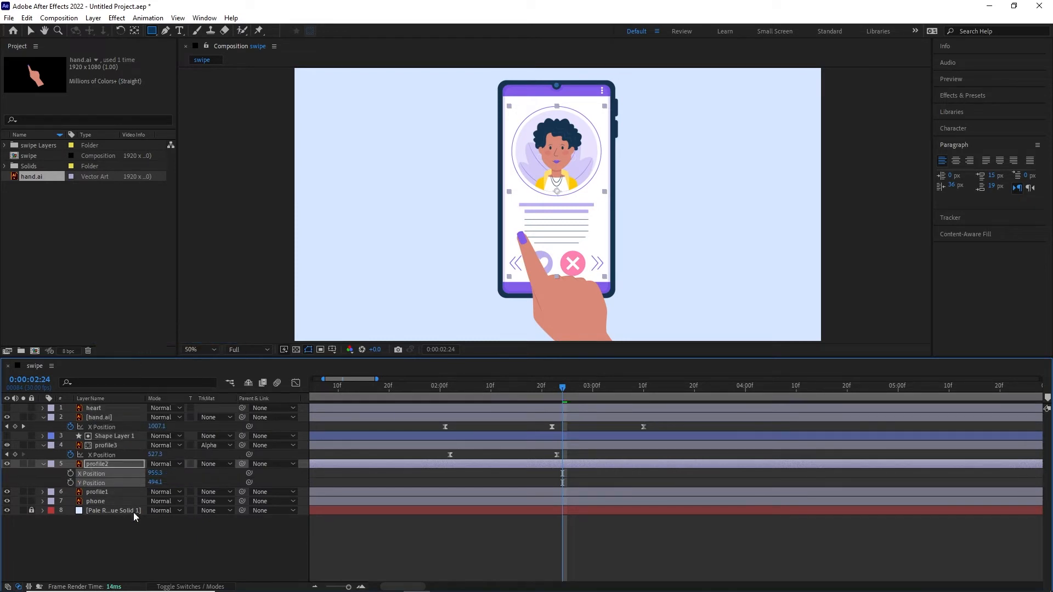
Keyframe profile2's X Position to slide in from 1419.3 at 0:00:02:24 to 955.3 at 0:00:03:14.
{"action": "left_click", "coordinate": [70, 473]}
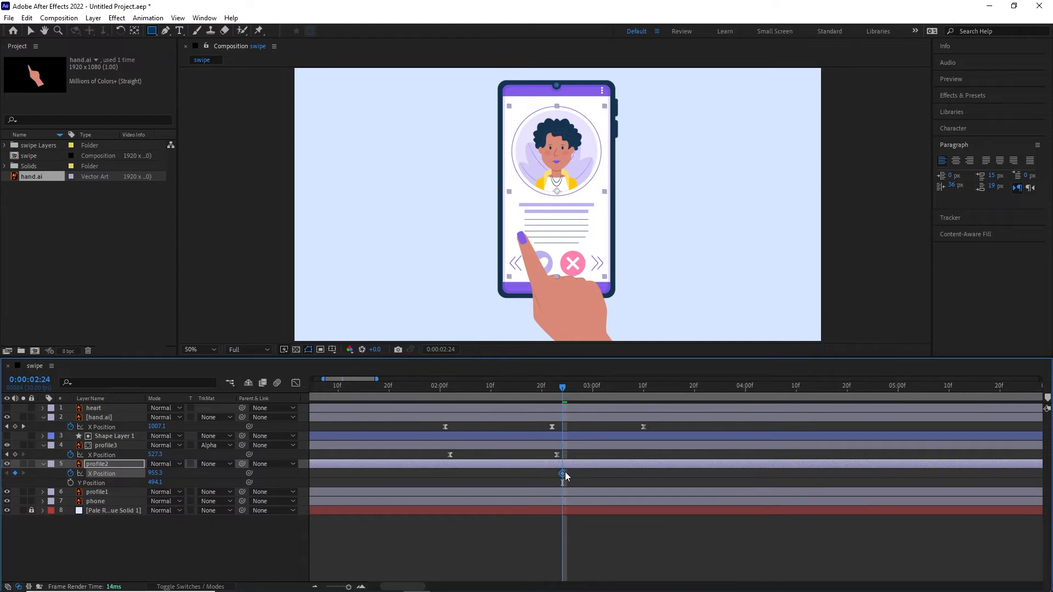
{"action": "left_click_drag", "start_coordinate": [564, 477], "coordinate": [656, 472]}
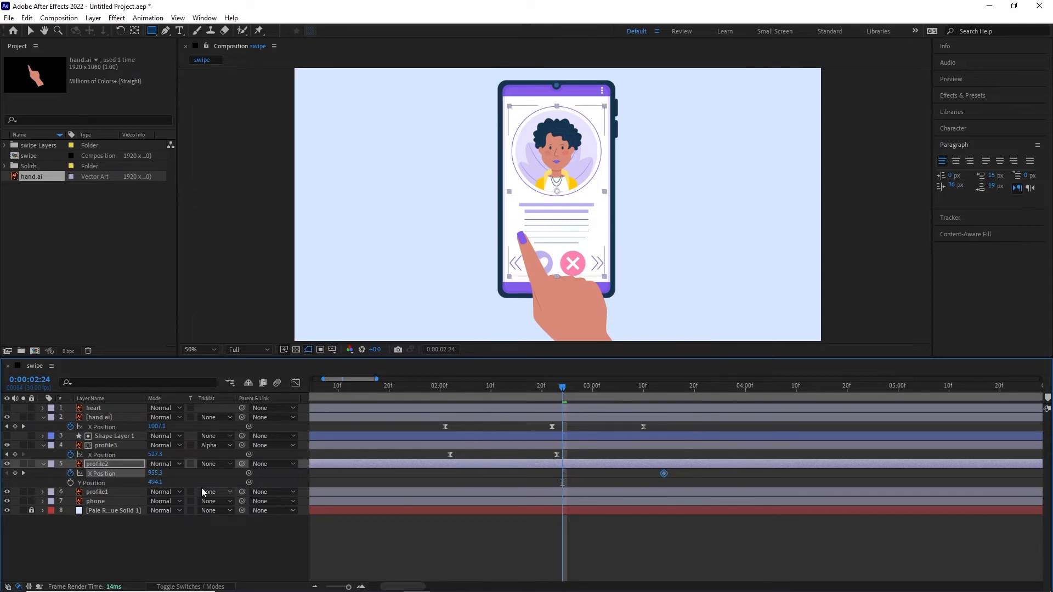
{"action": "left_click_drag", "start_coordinate": [155, 473], "coordinate": [402, 466]}
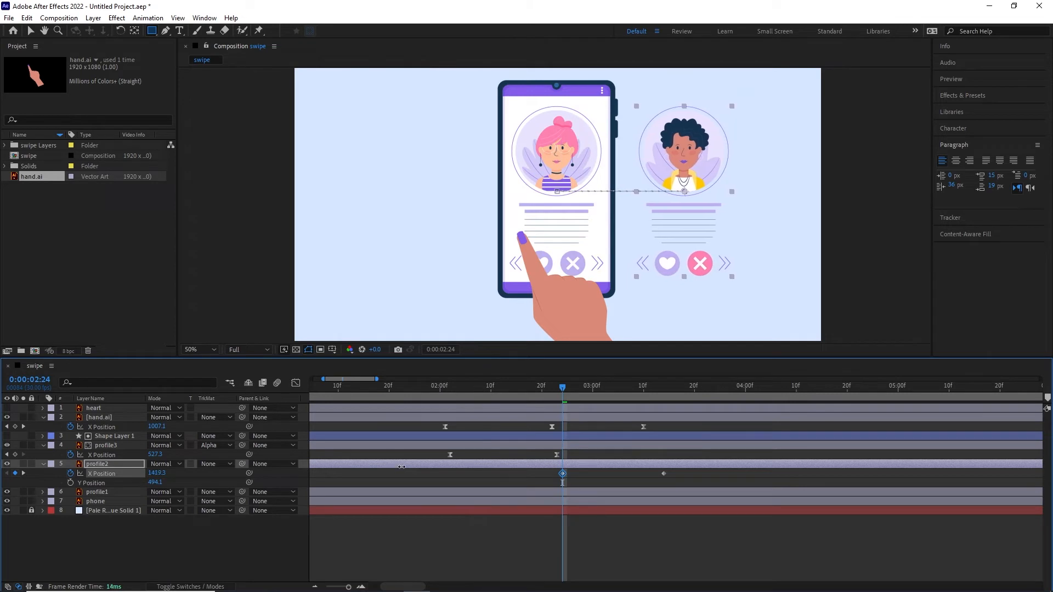
Apply Easy Ease to profile2's X Position keyframes and shift them earlier to run from 0:00:02:05 to 0:00:02:25.
{"action": "left_click_drag", "start_coordinate": [676, 472], "coordinate": [544, 475]}
{"action": "key", "text": "F9"}
{"action": "left_click_drag", "start_coordinate": [551, 390], "coordinate": [527, 396]}
{"action": "left_click_drag", "start_coordinate": [676, 472], "coordinate": [468, 478]}
{"action": "left_click_drag", "start_coordinate": [521, 393], "coordinate": [567, 404]}
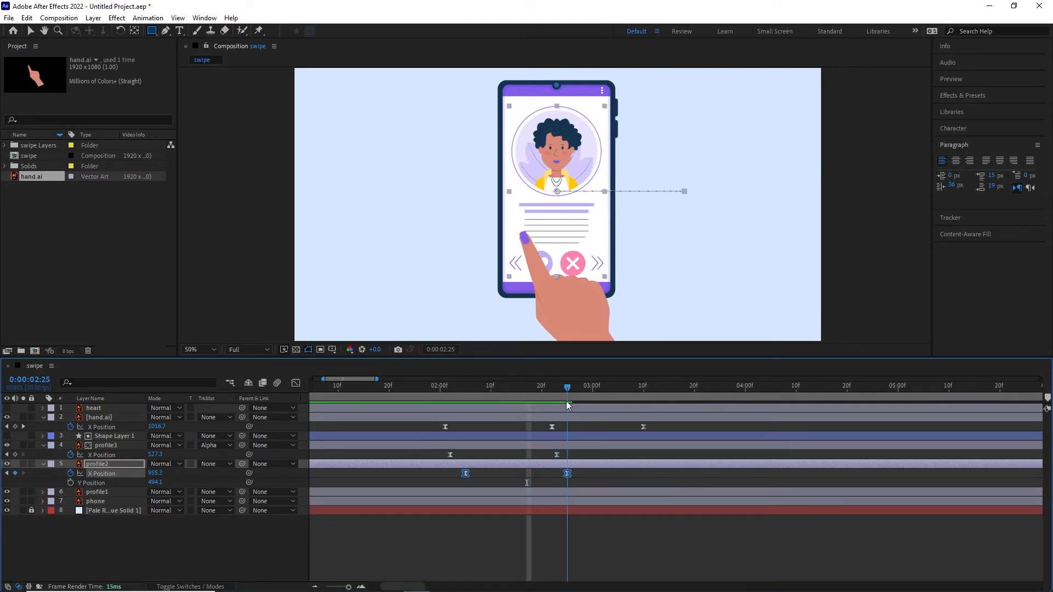
Duplicate Shape Layer 1 and place the copy directly above profile2 in the layer stack.
{"action": "left_click", "coordinate": [114, 435]}
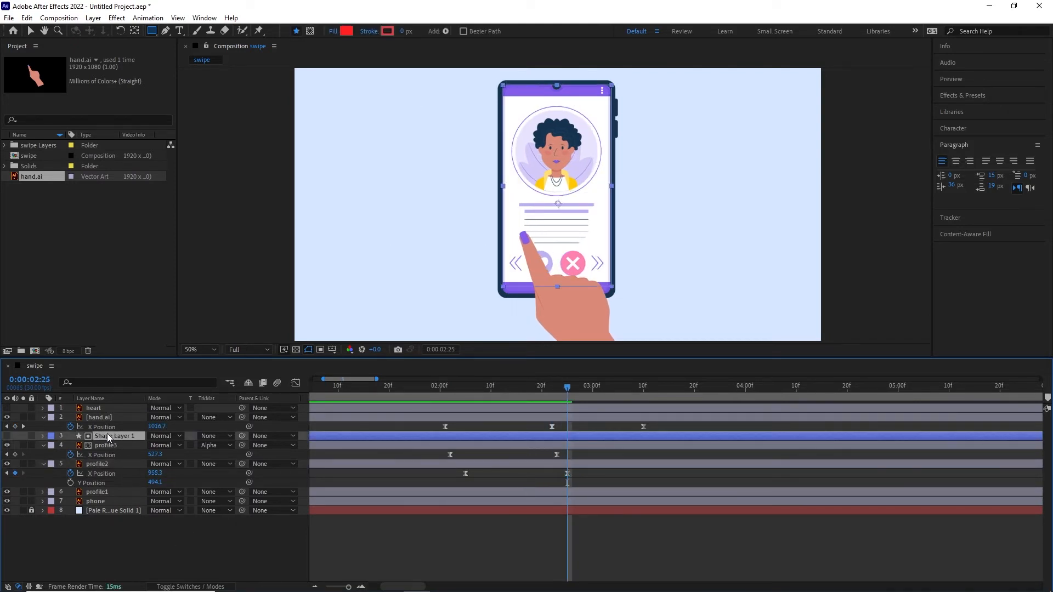
{"action": "left_click", "coordinate": [105, 445]}
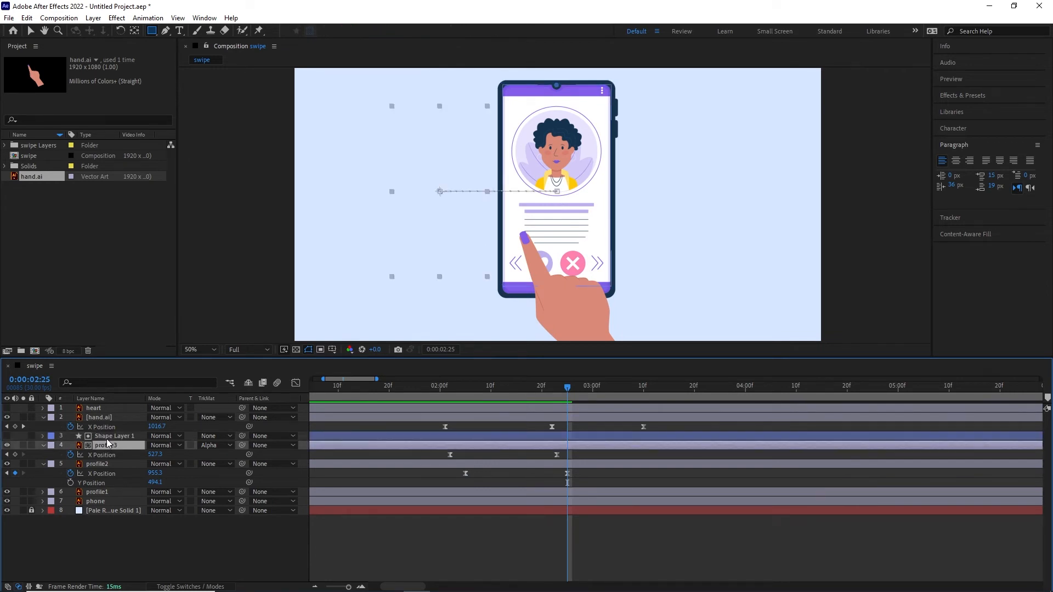
{"action": "left_click", "coordinate": [105, 438]}
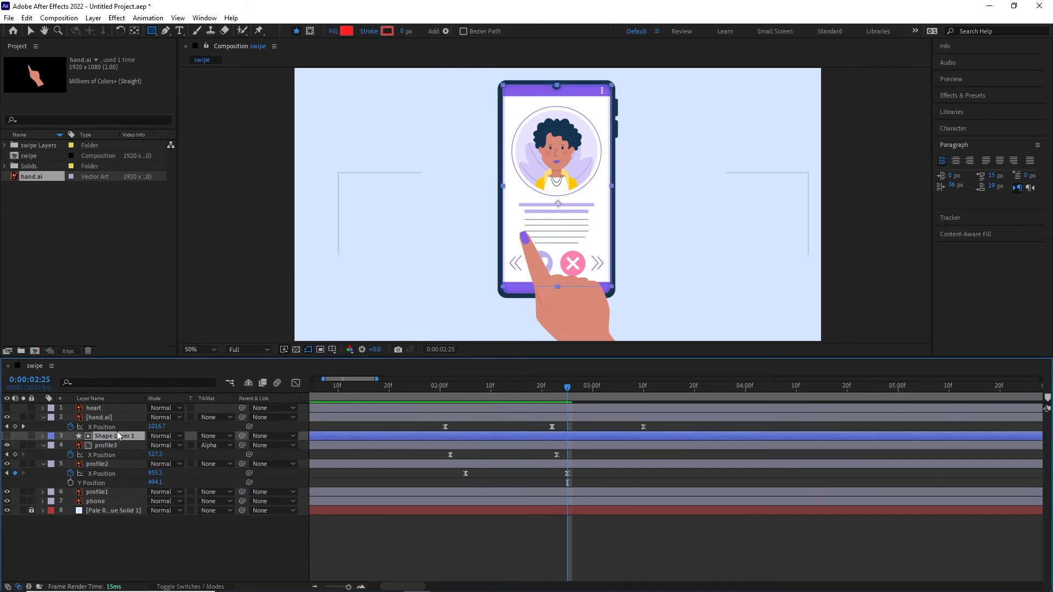
{"action": "key", "text": "ctrl+d"}
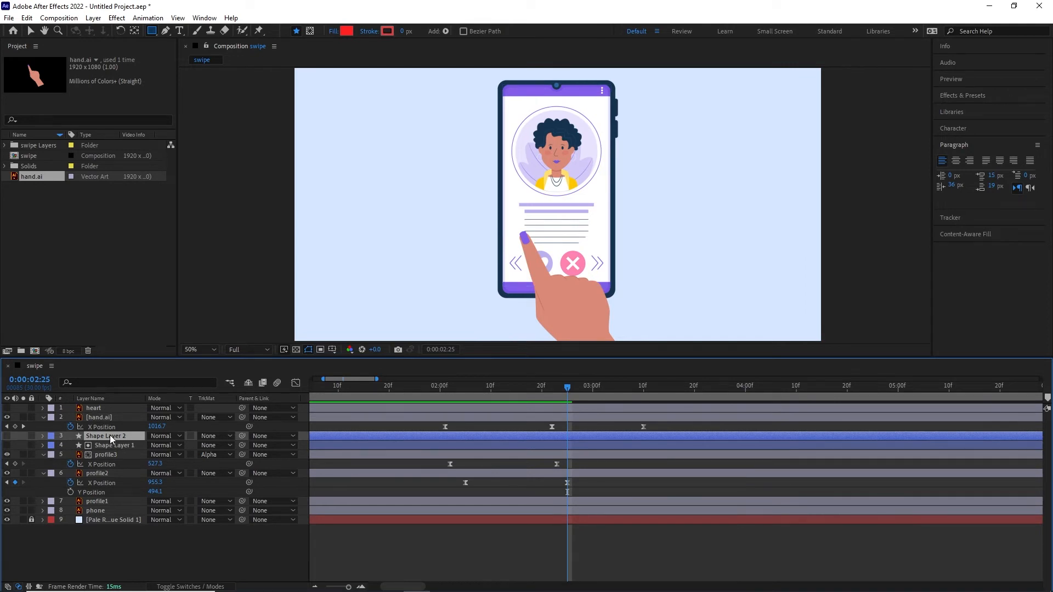
{"action": "left_click_drag", "start_coordinate": [110, 436], "coordinate": [105, 469]}
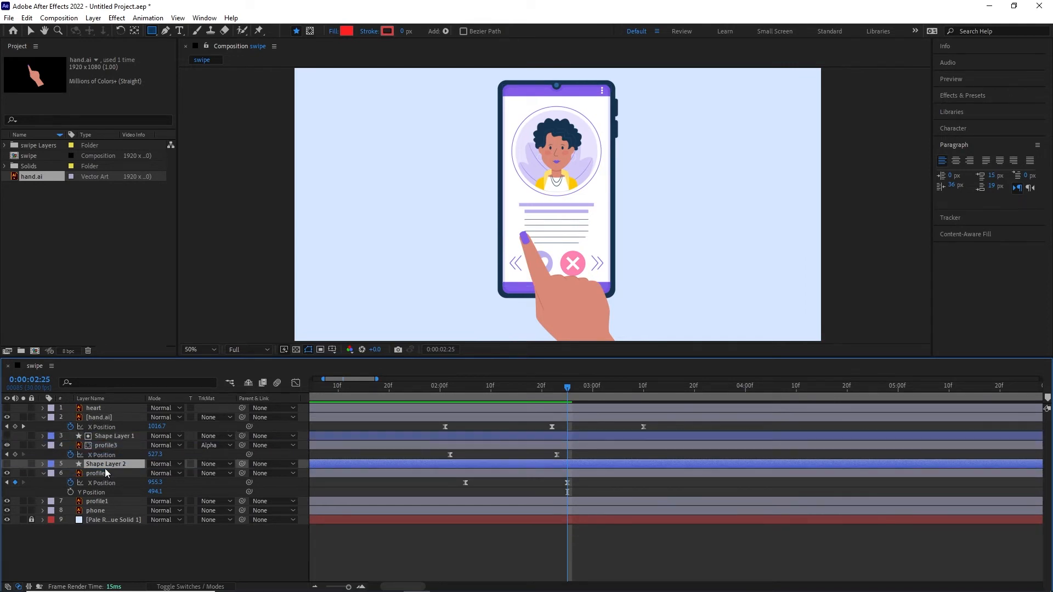
Set profile2's track matte to Alpha Matte "Shape Layer 2" and check the masked card at 0:00:02:19.
{"action": "left_click", "coordinate": [102, 476]}
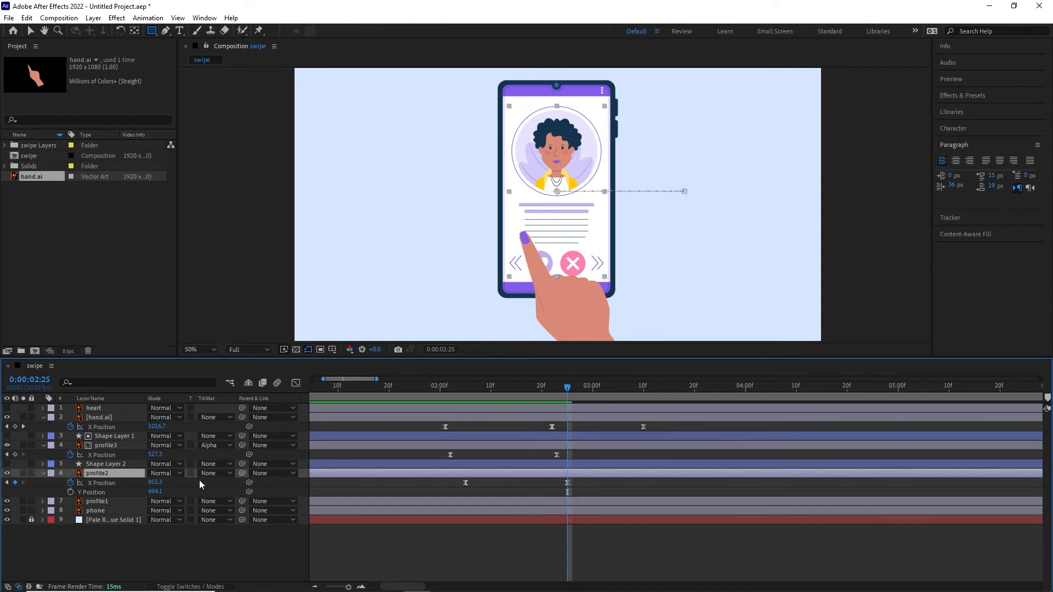
{"action": "left_click", "coordinate": [224, 472]}
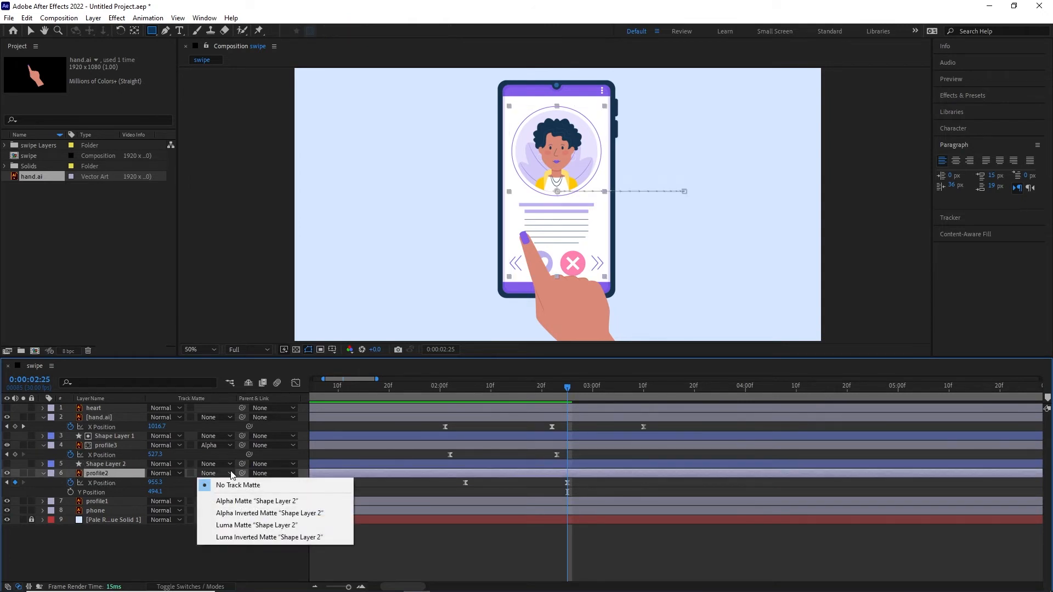
{"action": "left_click", "coordinate": [235, 501]}
{"action": "left_click_drag", "start_coordinate": [567, 388], "coordinate": [535, 399]}
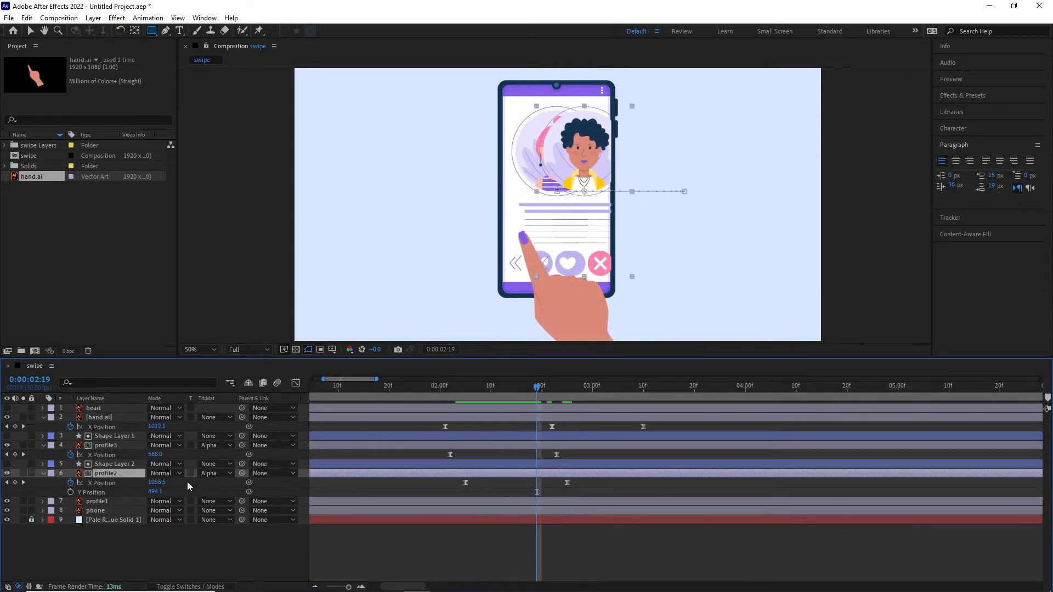
Hide the profile1 layer and preview the swipe from profile3 to profile2.
{"action": "left_click", "coordinate": [7, 501]}
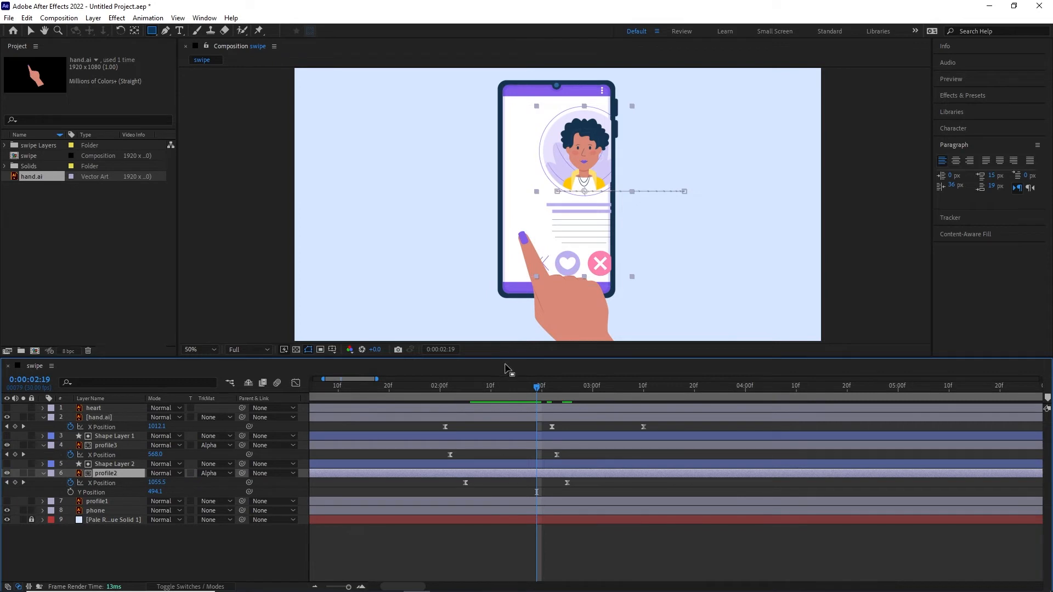
{"action": "left_click_drag", "start_coordinate": [537, 389], "coordinate": [434, 397]}
{"action": "key", "text": "space"}
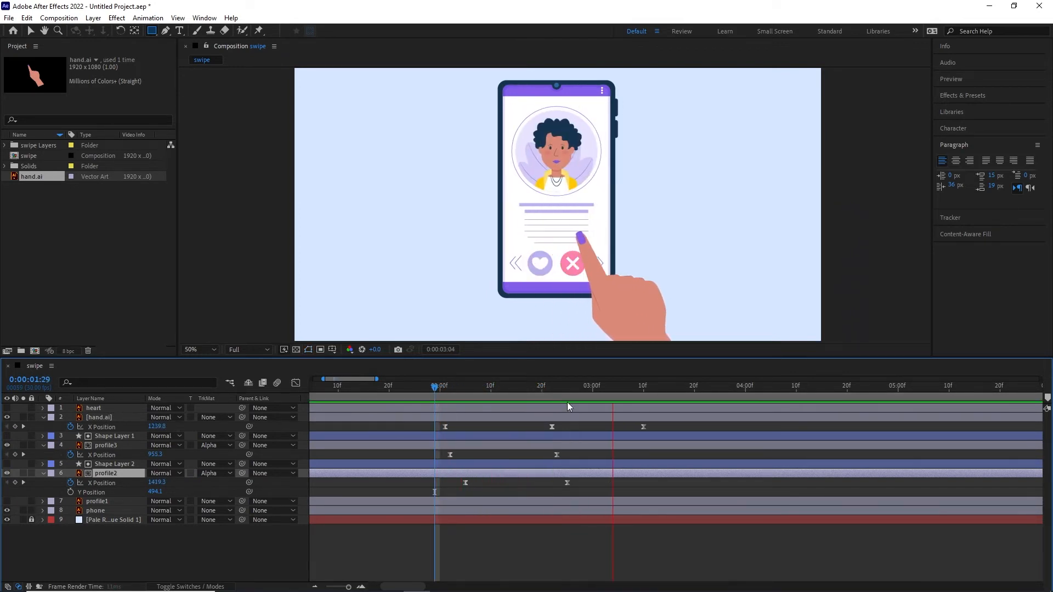
{"action": "key", "text": "space"}
{"action": "left_click_drag", "start_coordinate": [631, 385], "coordinate": [387, 424]}
{"action": "key", "text": "space"}
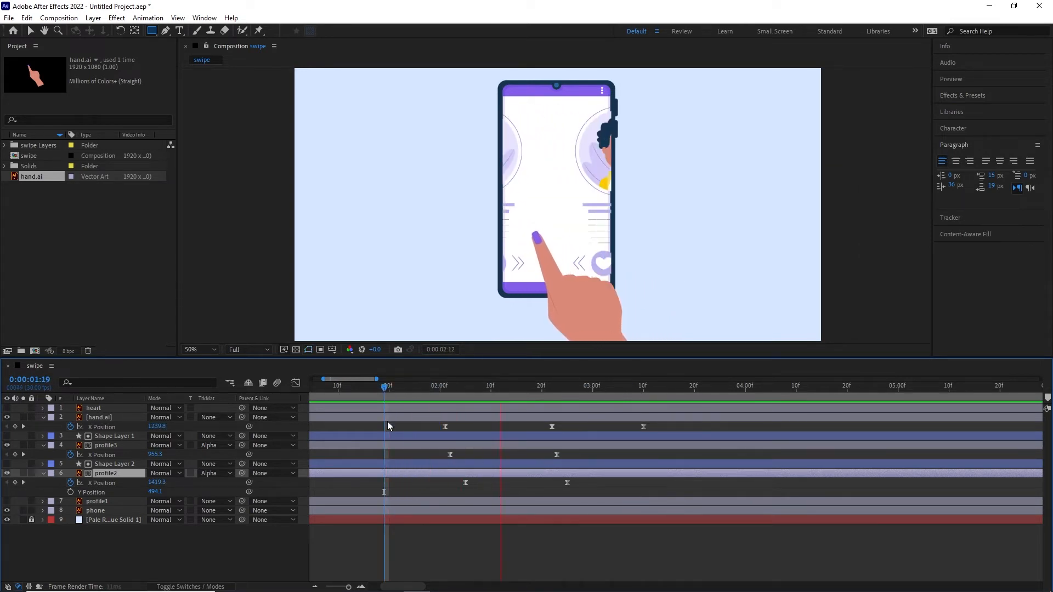
{"action": "key", "text": "space"}
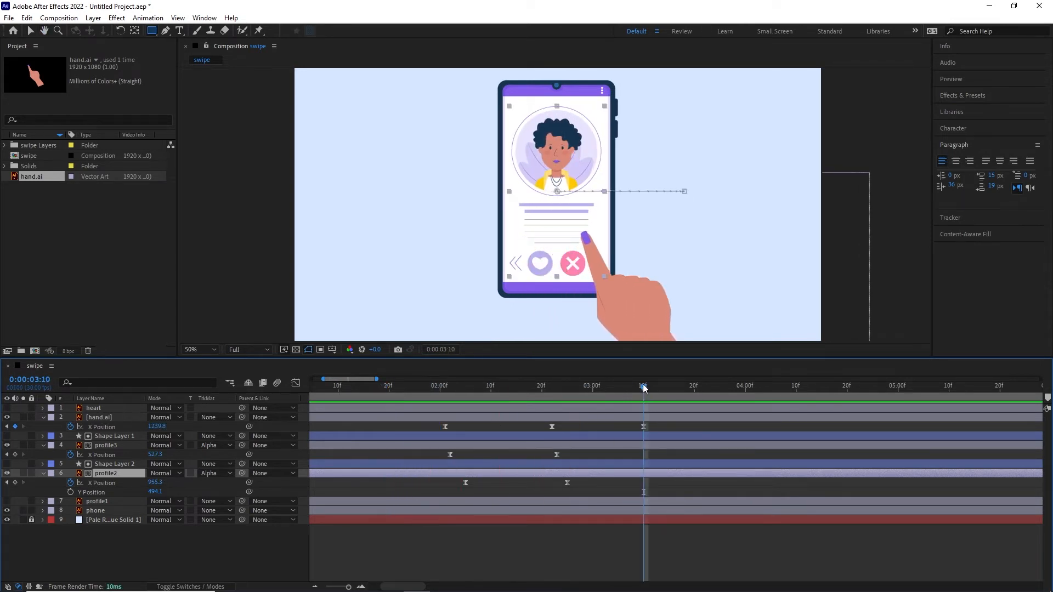
Delay profile2's first two X Position keyframes slightly, to about 0:00:02:07 and 0:00:02:28.
{"action": "left_click", "coordinate": [567, 483]}
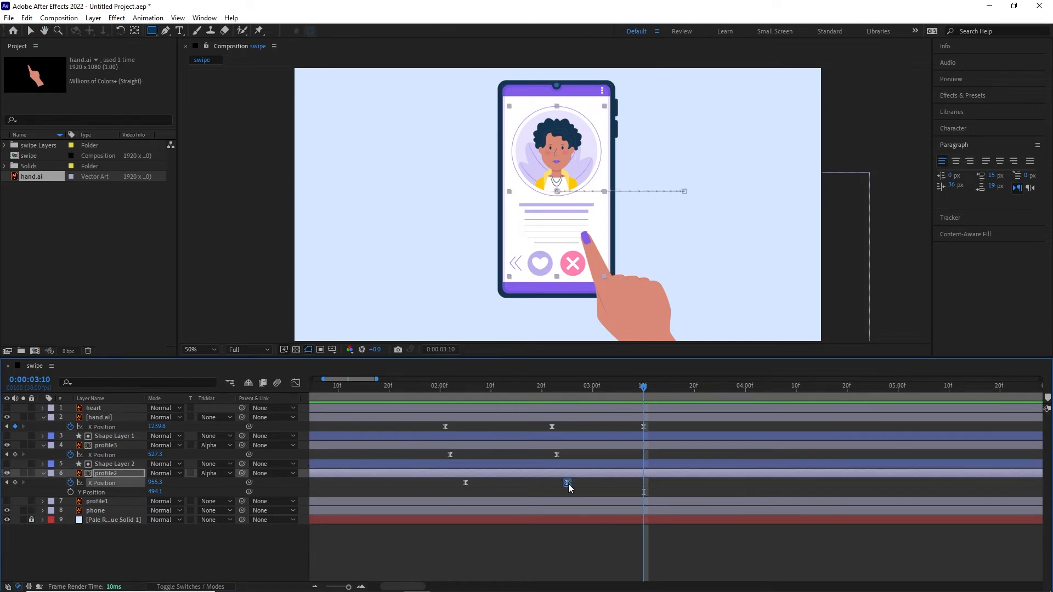
{"action": "left_click_drag", "start_coordinate": [576, 482], "coordinate": [583, 483]}
{"action": "left_click_drag", "start_coordinate": [470, 482], "coordinate": [476, 483]}
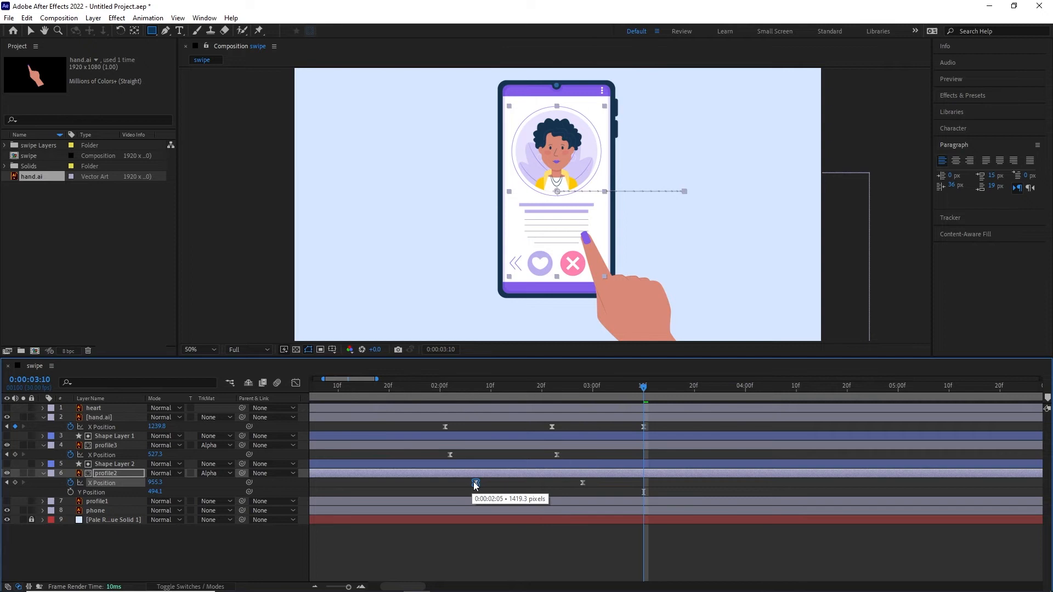
Try delaying profile3's last X Position keyframe to about 0:00:02:25 and preview the swipe.
{"action": "left_click", "coordinate": [559, 455]}
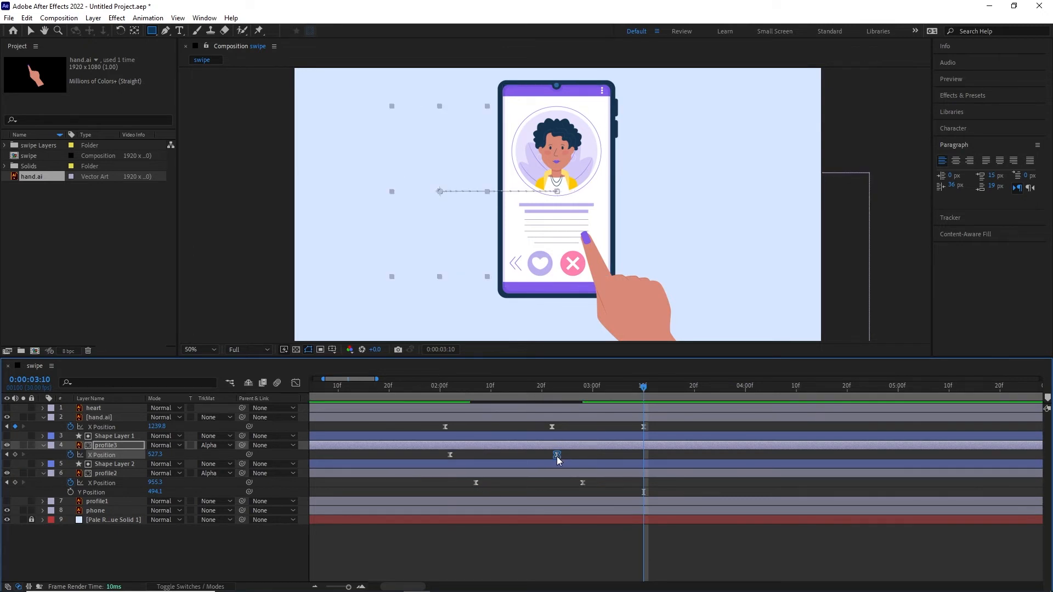
{"action": "left_click_drag", "start_coordinate": [557, 456], "coordinate": [564, 456]}
{"action": "left_click_drag", "start_coordinate": [641, 388], "coordinate": [399, 405]}
{"action": "key", "text": "space"}
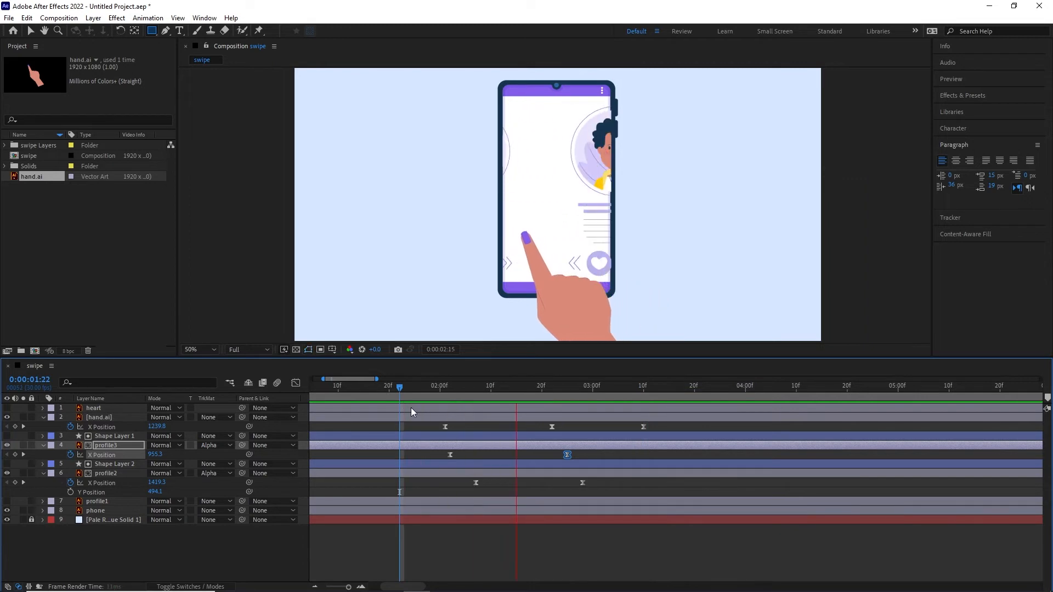
Undo the delay of profile3's last X Position keyframe and inspect its motion curve in the Graph Editor.
{"action": "left_click_drag", "start_coordinate": [674, 388], "coordinate": [420, 389]}
{"action": "left_click_drag", "start_coordinate": [566, 456], "coordinate": [440, 455]}
{"action": "left_click", "coordinate": [571, 459]}
{"action": "left_click", "coordinate": [295, 383]}
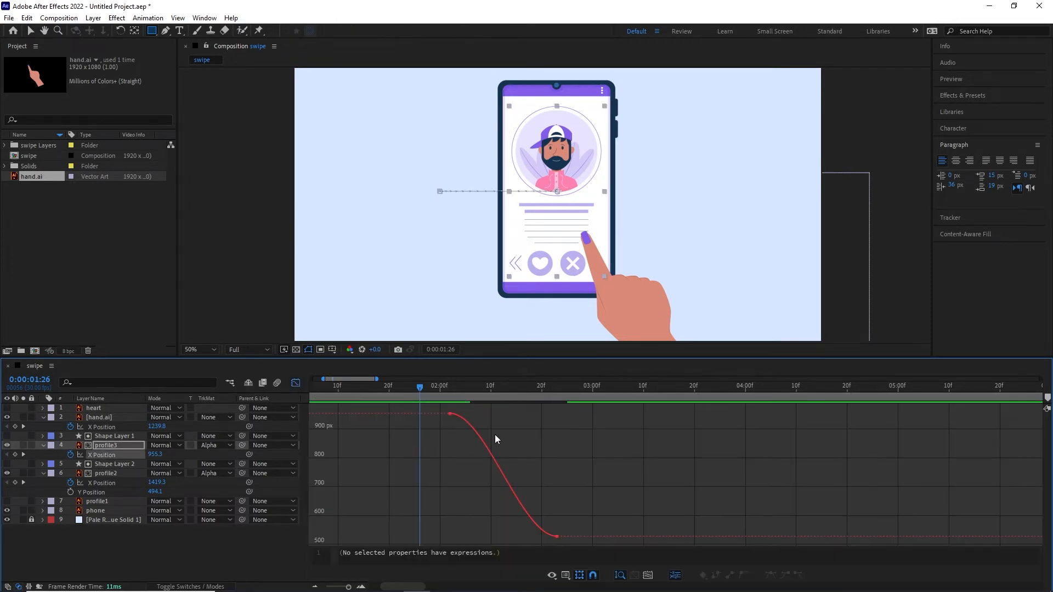
{"action": "left_click", "coordinate": [296, 383]}
Keyframe profile2's X Position to hold at 955.3 at 0:00:03:18 and slide out to 470.3 at 0:00:04:08.
{"action": "left_click_drag", "start_coordinate": [418, 387], "coordinate": [684, 382]}
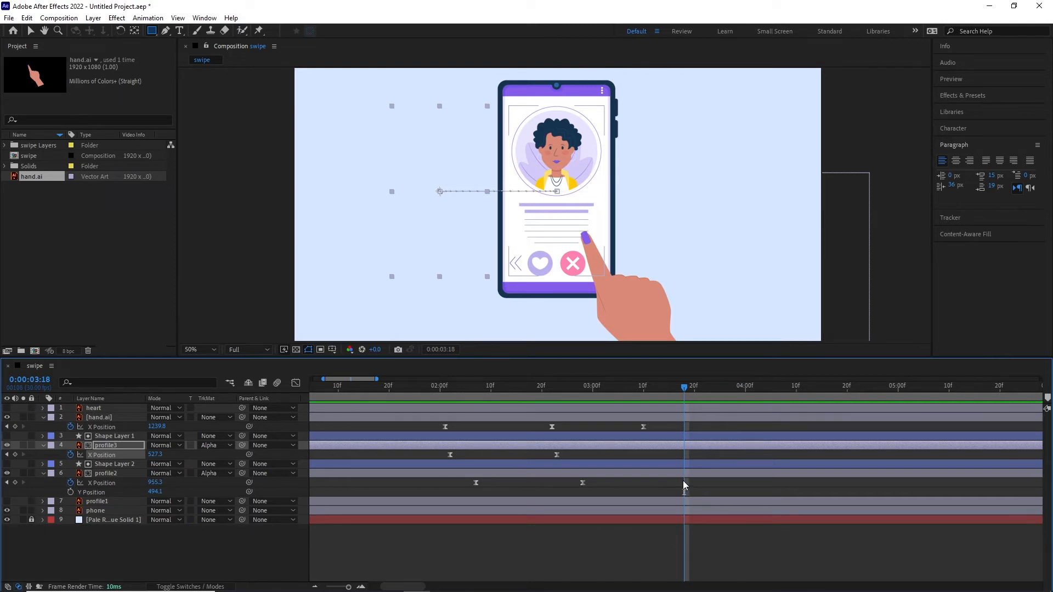
{"action": "left_click", "coordinate": [15, 483]}
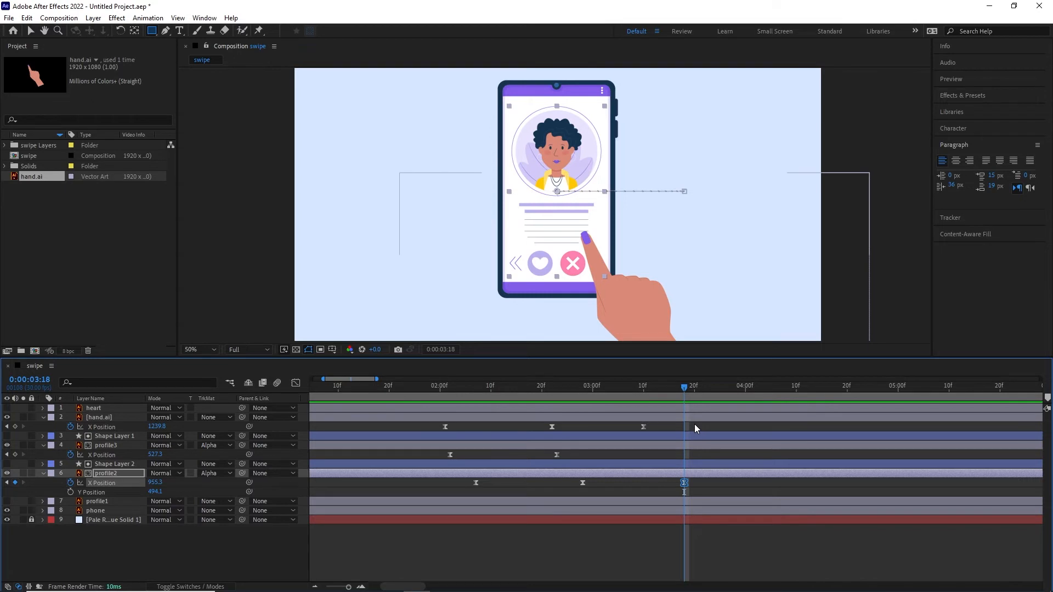
{"action": "key", "text": "space"}
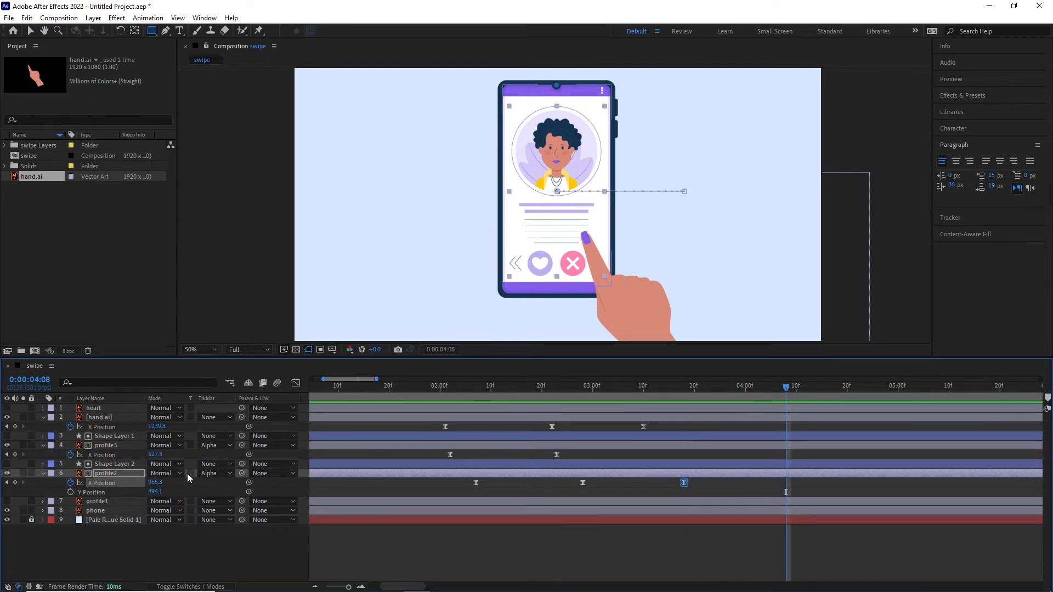
{"action": "left_click_drag", "start_coordinate": [153, 485], "coordinate": [38, 493]}
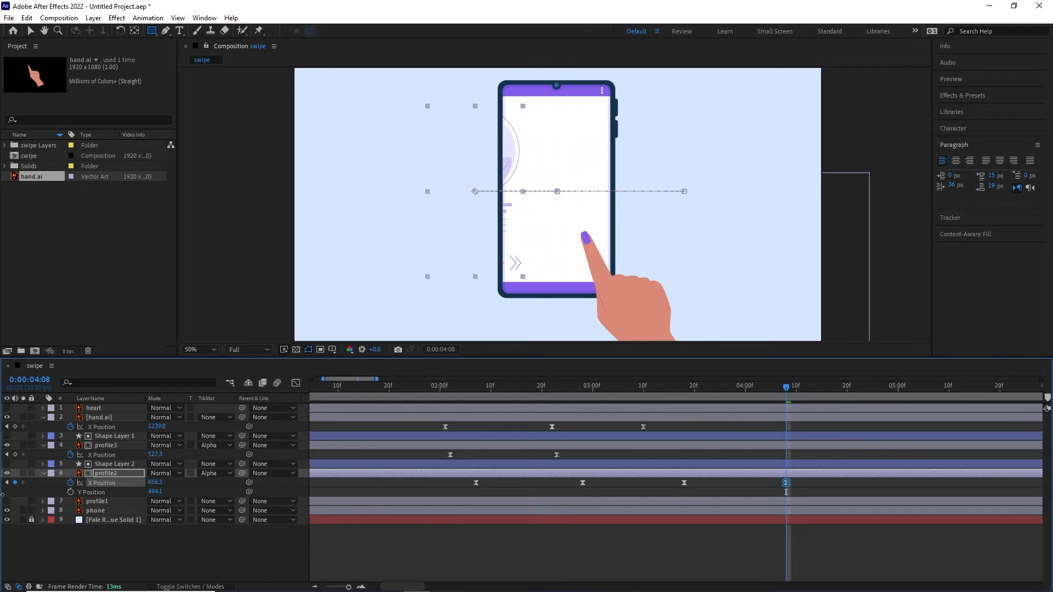
{"action": "left_click_drag", "start_coordinate": [156, 484], "coordinate": [107, 502]}
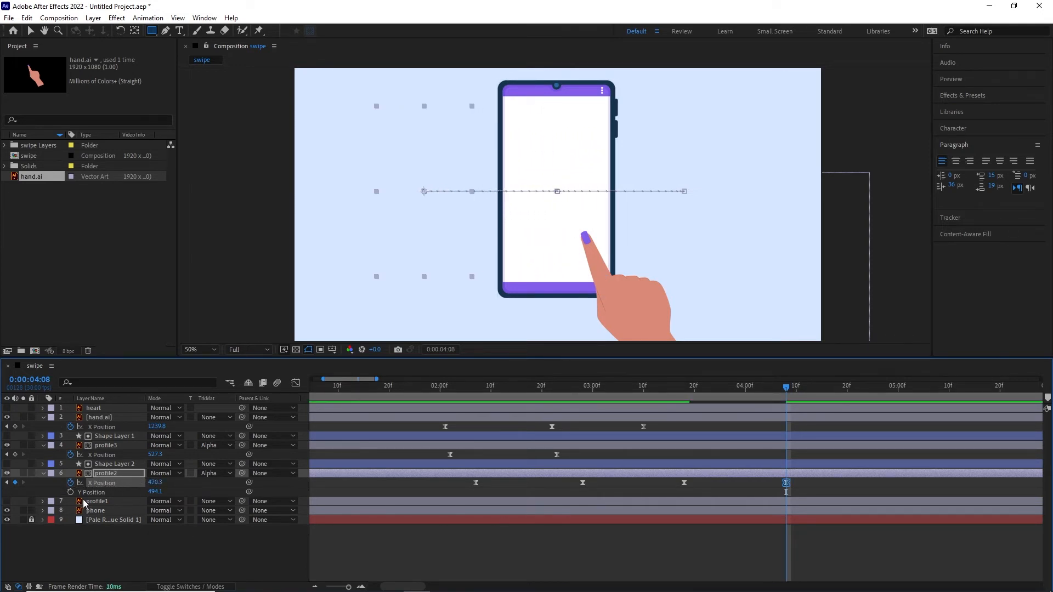
Make profile1 visible again and separate the dimensions of its Position into X and Y.
{"action": "left_click", "coordinate": [94, 504]}
{"action": "left_click", "coordinate": [6, 502]}
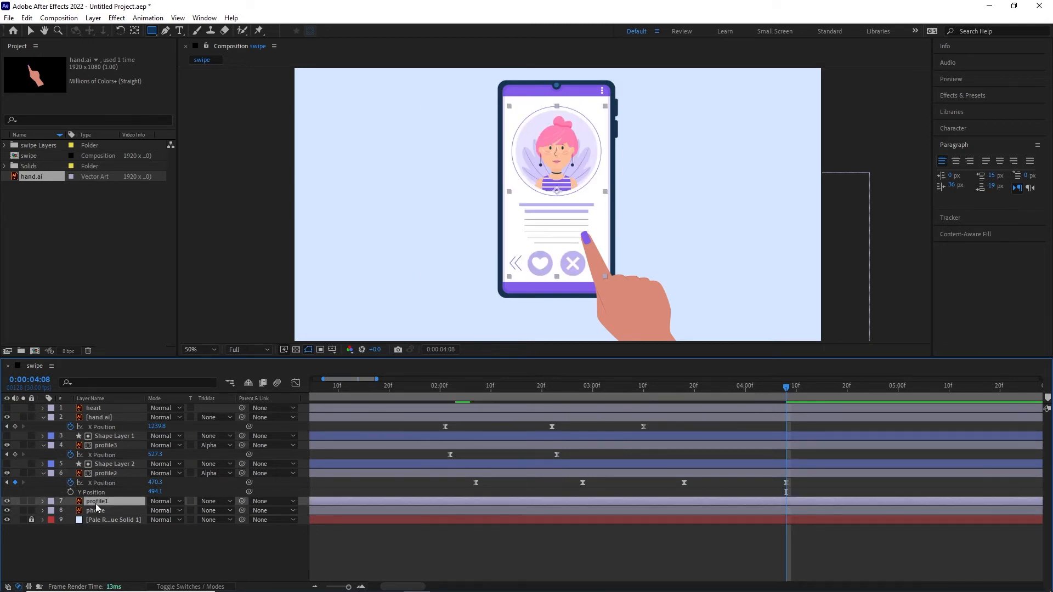
{"action": "key", "text": "p"}
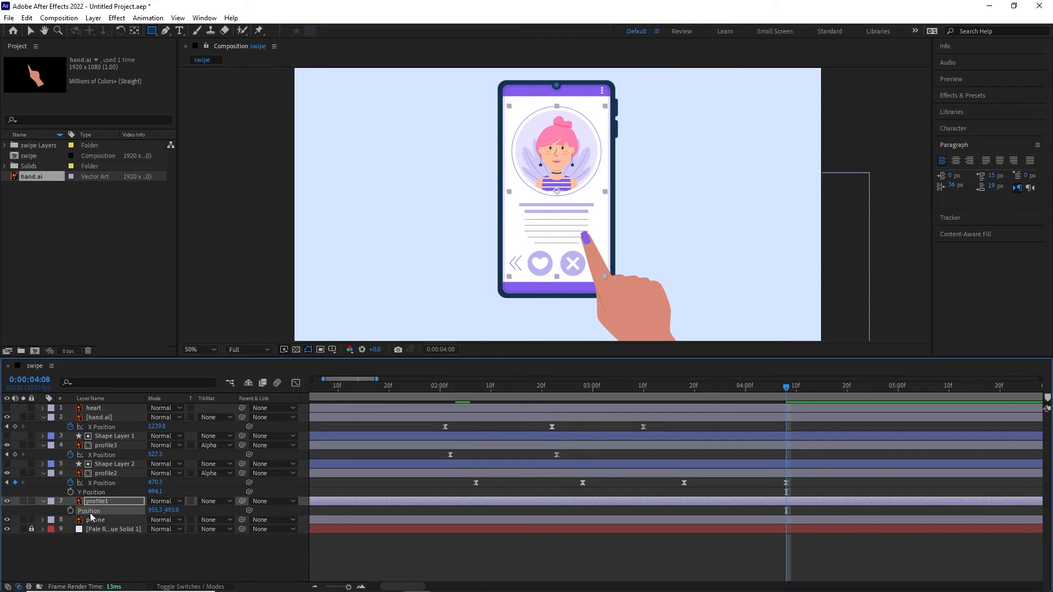
{"action": "right_click", "coordinate": [86, 511]}
{"action": "key", "text": "Up"}
{"action": "key", "text": "Up"}
{"action": "key", "text": "Up"}
{"action": "key", "text": "Up"}
{"action": "key", "text": "Up"}
{"action": "key", "text": "Up"}
{"action": "key", "text": "Up"}
{"action": "key", "text": "Up"}
{"action": "key", "text": "Up"}
{"action": "key", "text": "Up"}
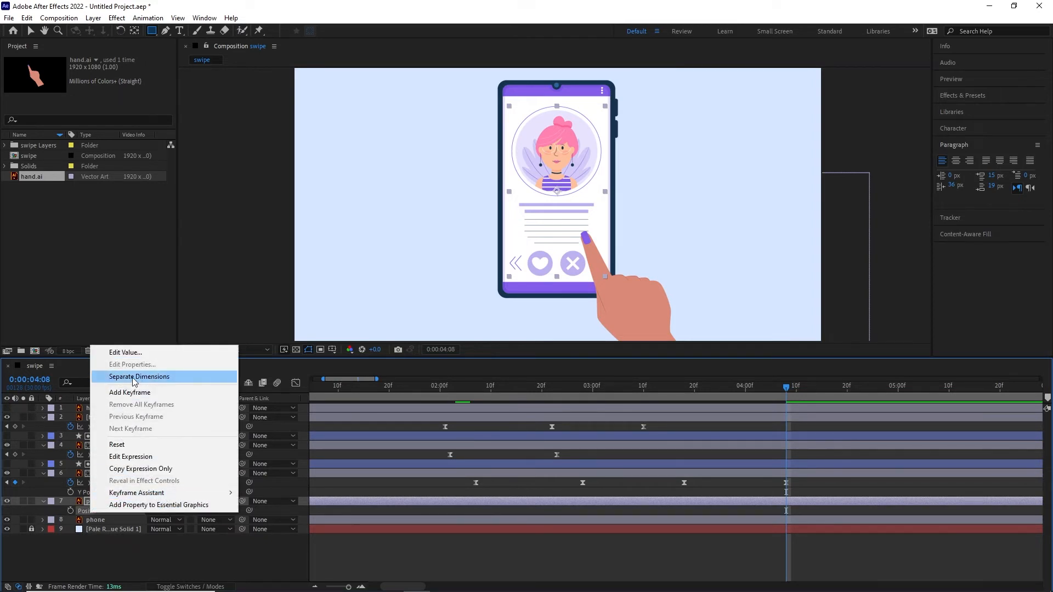
{"action": "key", "text": "Return"}
{"action": "left_click", "coordinate": [100, 539]}
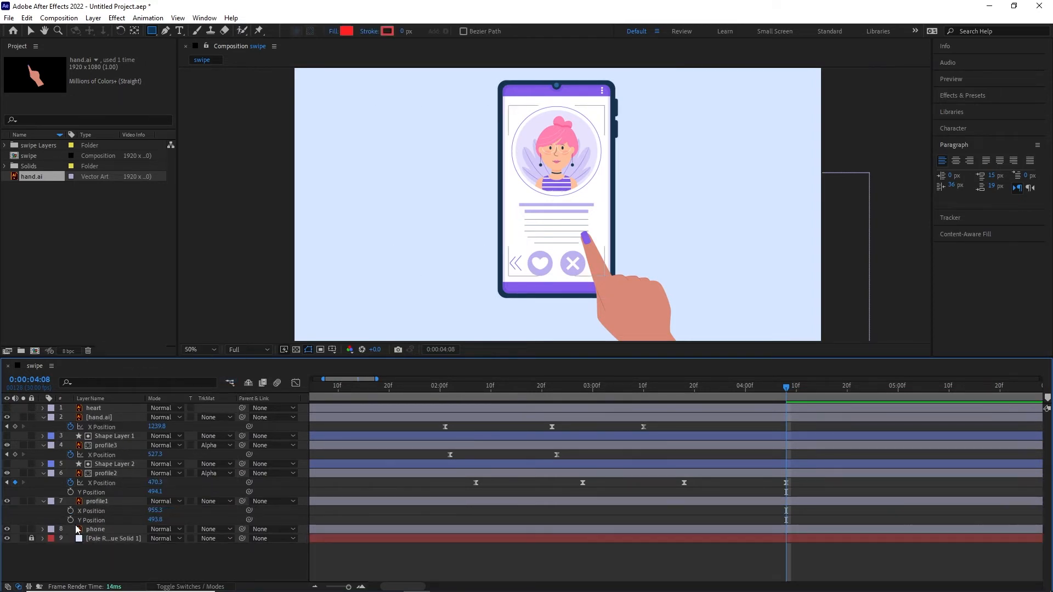
Keyframe profile1's X Position to slide in from right of the phone at 0:00:03:18 to 955.3 at 0:00:04:08.
{"action": "left_click", "coordinate": [70, 511]}
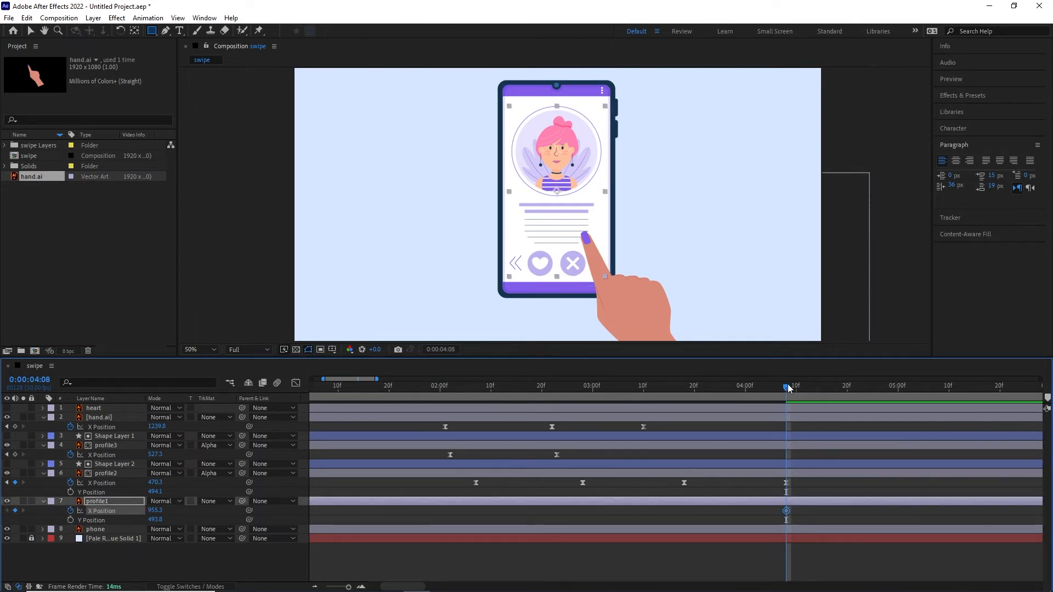
{"action": "left_click_drag", "start_coordinate": [785, 395], "coordinate": [684, 394]}
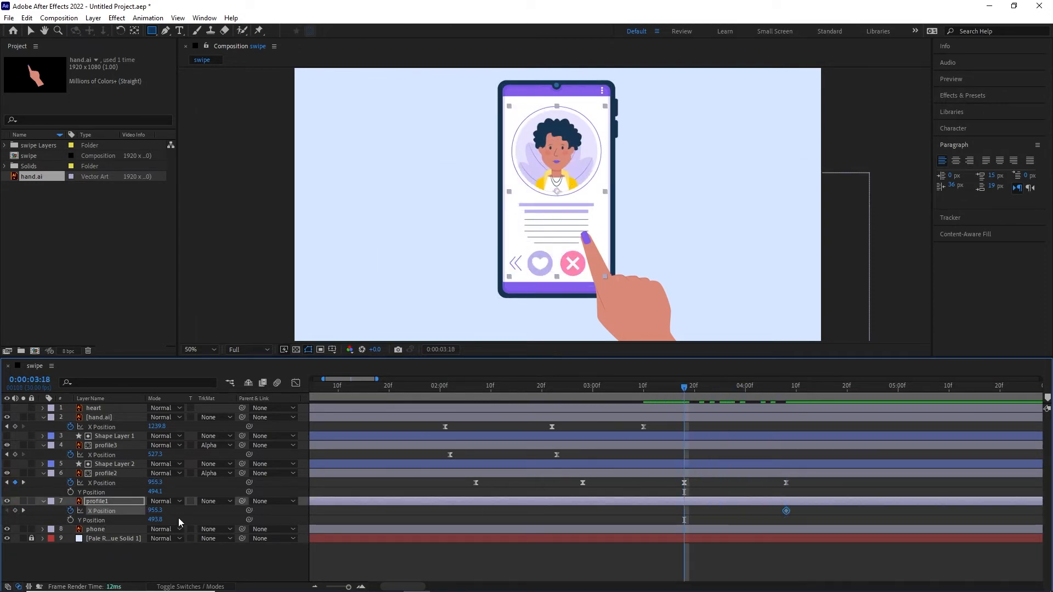
{"action": "left_click_drag", "start_coordinate": [153, 511], "coordinate": [655, 542]}
Shift profile1's X Position keyframes to about 0:00:03:20 and 0:00:04:10, and apply Easy Ease to both.
{"action": "left_click_drag", "start_coordinate": [805, 508], "coordinate": [615, 515]}
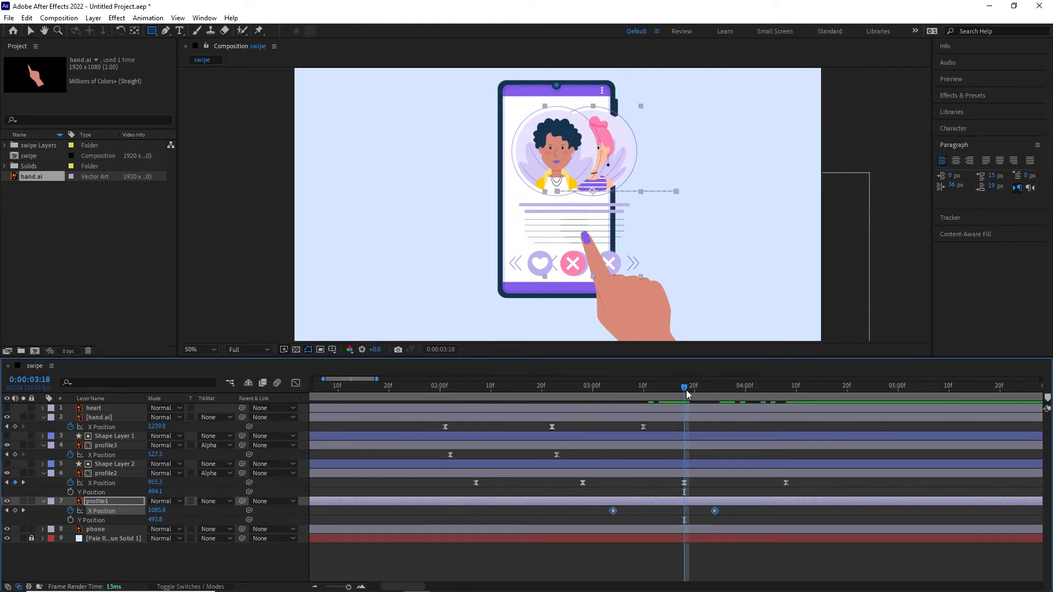
{"action": "left_click_drag", "start_coordinate": [686, 394], "coordinate": [717, 390]}
{"action": "left_click_drag", "start_coordinate": [614, 511], "coordinate": [694, 509]}
{"action": "left_click_drag", "start_coordinate": [719, 390], "coordinate": [790, 404]}
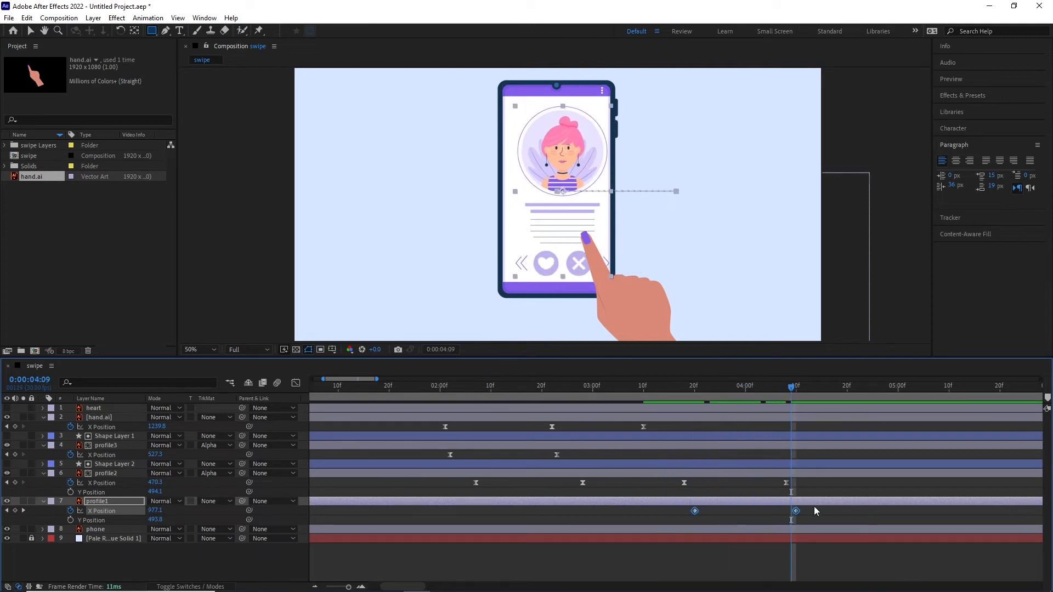
{"action": "left_click_drag", "start_coordinate": [810, 510], "coordinate": [679, 514]}
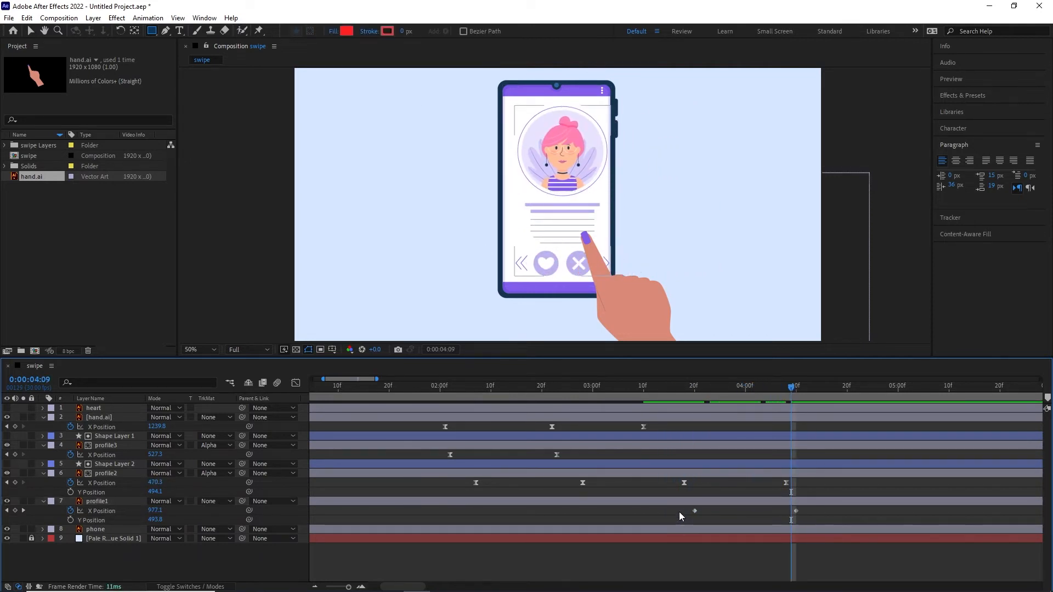
{"action": "key", "text": "F9"}
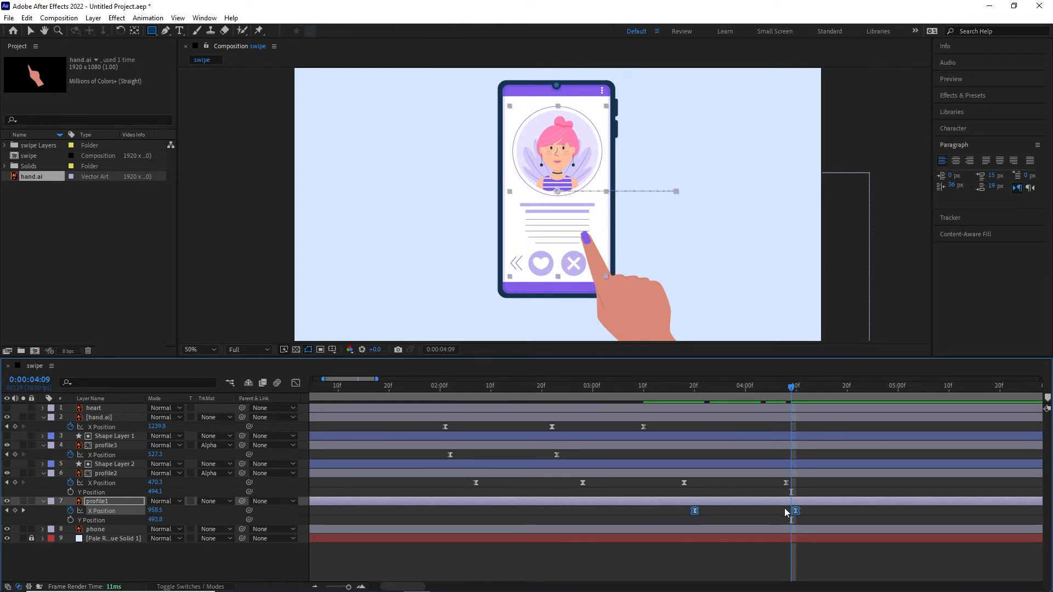
Duplicate Shape Layer 2, place the copy directly above profile1, and set profile1's track matte to Alpha.
{"action": "left_click", "coordinate": [108, 465]}
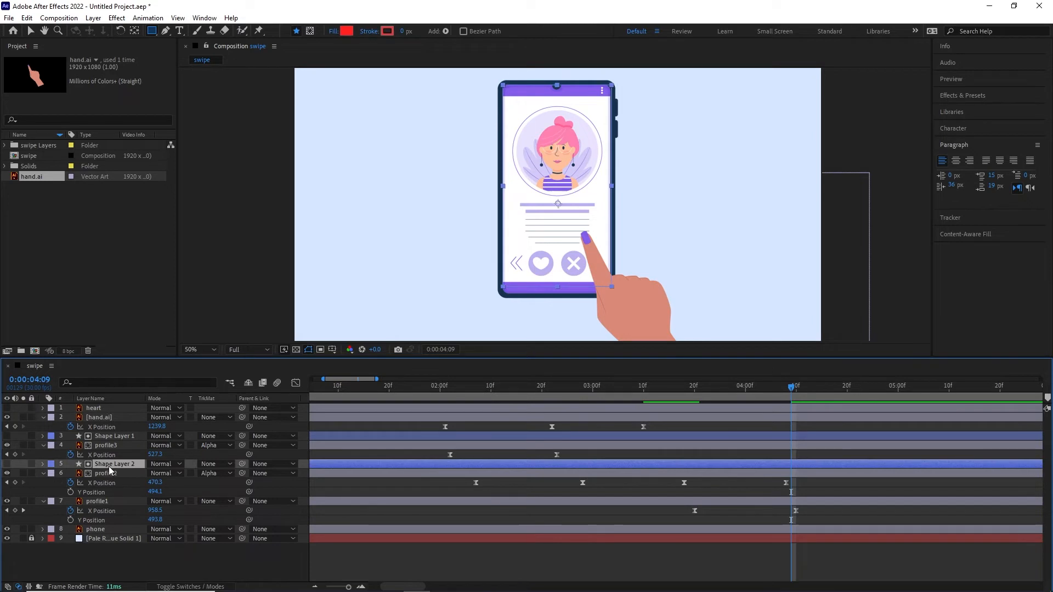
{"action": "key", "text": "ctrl+d"}
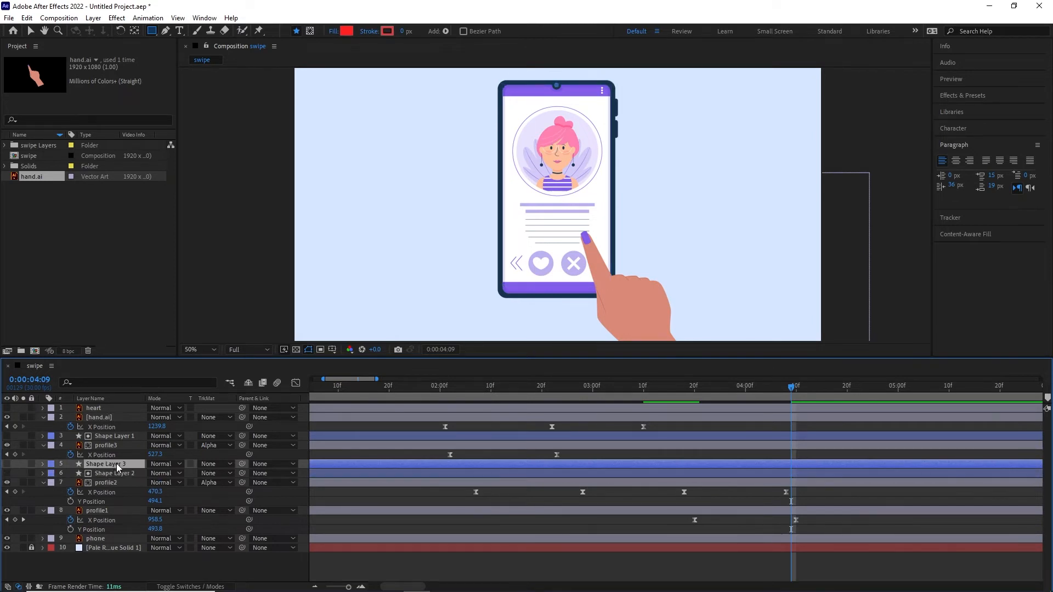
{"action": "left_click_drag", "start_coordinate": [116, 462], "coordinate": [114, 502]}
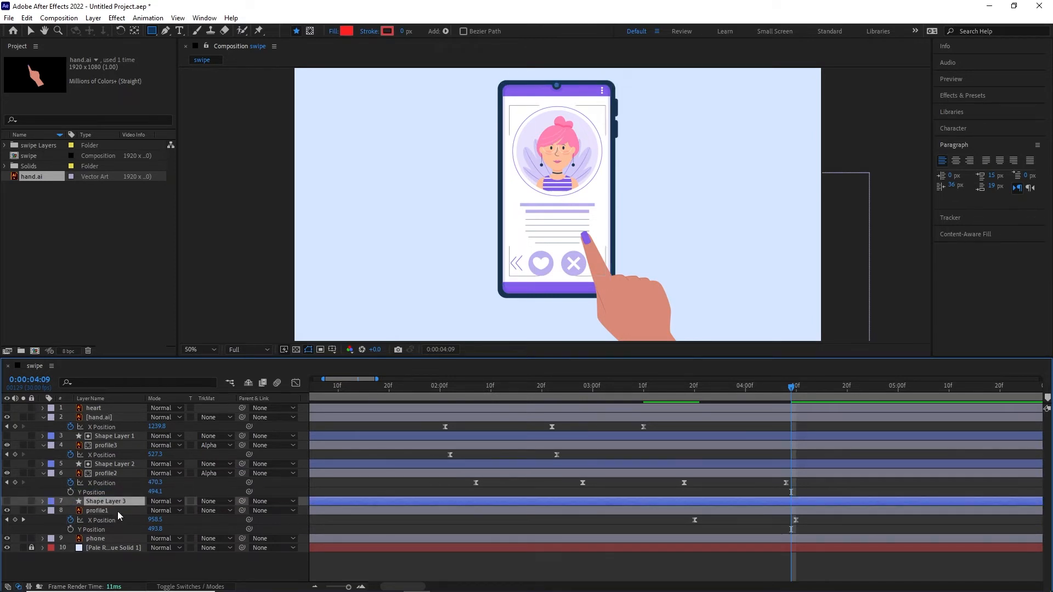
{"action": "left_click", "coordinate": [105, 511]}
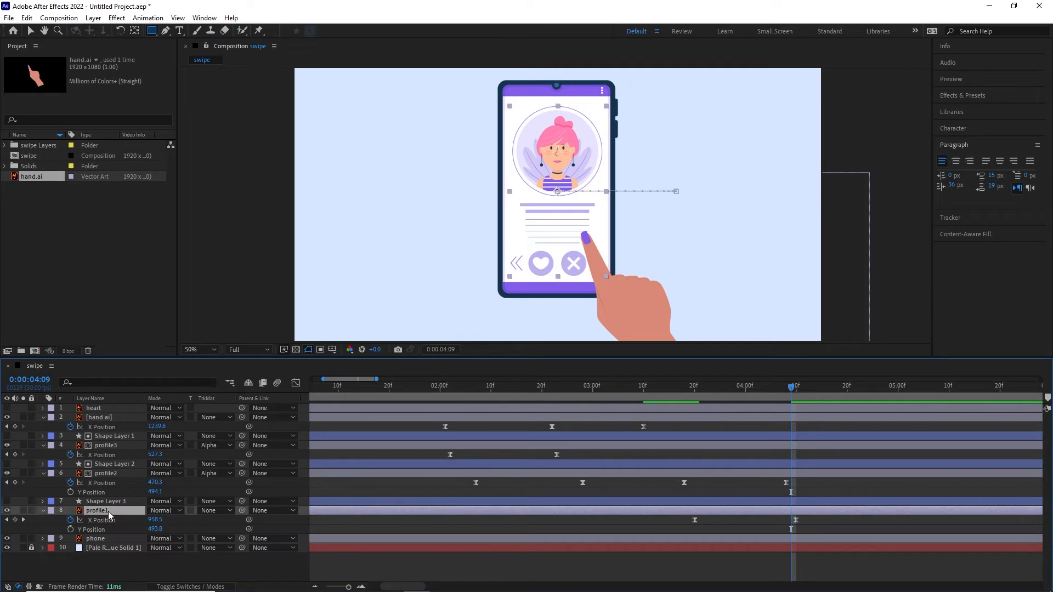
{"action": "left_click", "coordinate": [230, 511]}
{"action": "left_click", "coordinate": [238, 539]}
Preview the swipe, and shift profile2's slide-out and profile1's slide-in keyframes together so profile2 starts moving at 0:00:03:26.
{"action": "left_click_drag", "start_coordinate": [790, 390], "coordinate": [597, 391]}
{"action": "left_click_drag", "start_coordinate": [528, 390], "coordinate": [327, 409]}
{"action": "key", "text": "space"}
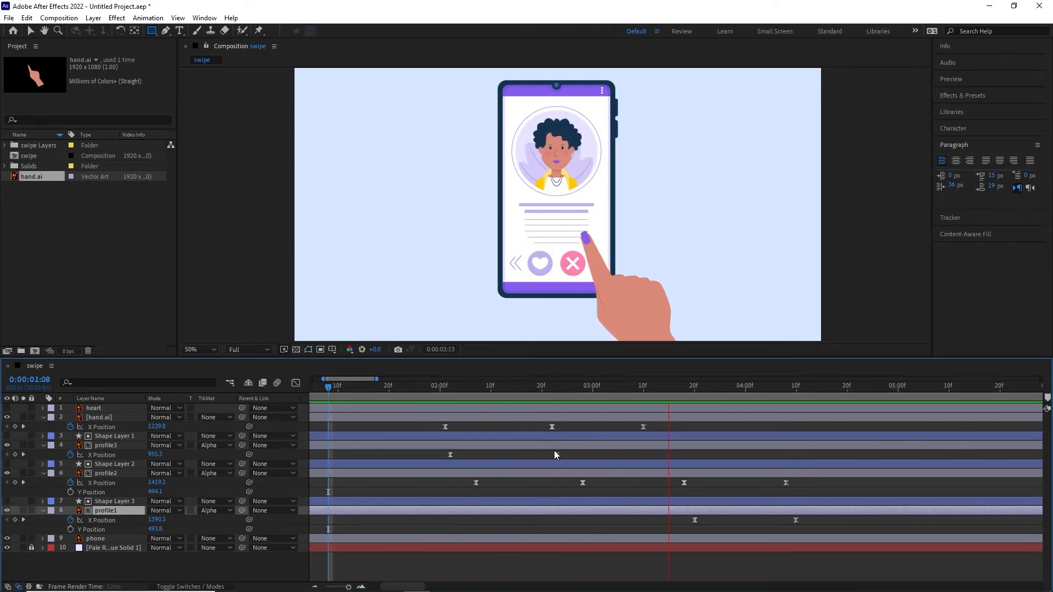
{"action": "left_click", "coordinate": [802, 387]}
{"action": "left_click_drag", "start_coordinate": [805, 386], "coordinate": [684, 391]}
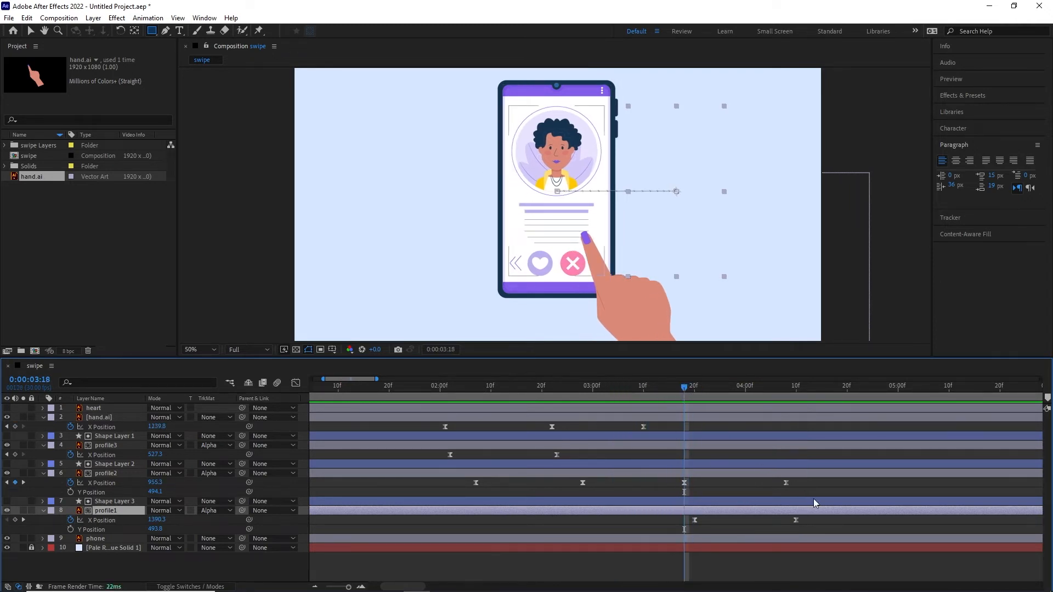
{"action": "left_click_drag", "start_coordinate": [821, 528], "coordinate": [725, 484]}
{"action": "left_click_drag", "start_coordinate": [684, 387], "coordinate": [724, 392]}
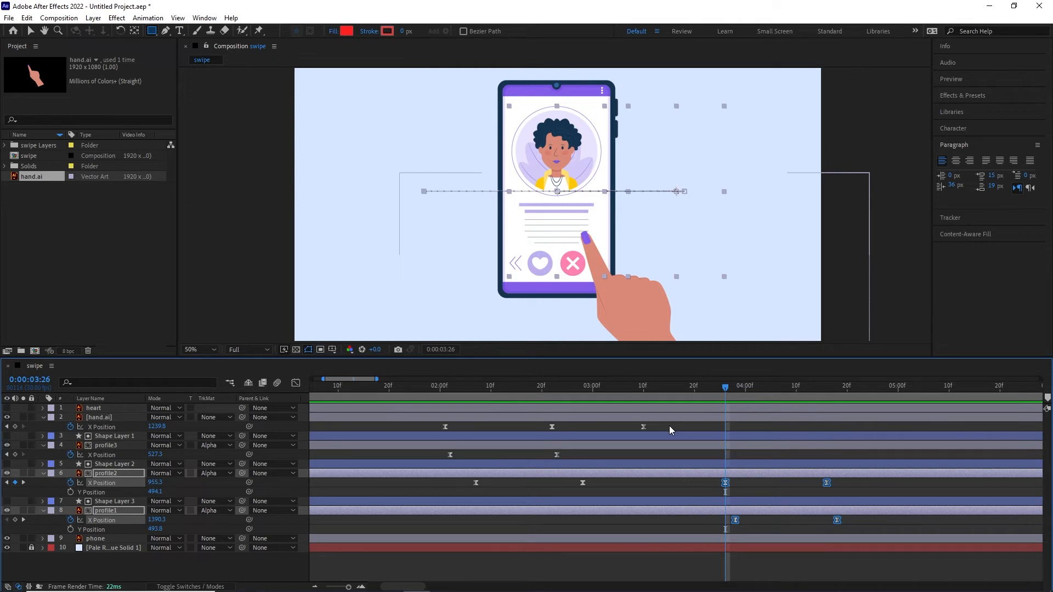
Keyframe the hand's X Position at 1239.8 at 0:00:03:25, 998.8 at 0:00:04:08, and 1239.8 again at 0:00:04:19.
{"action": "left_click_drag", "start_coordinate": [725, 395], "coordinate": [722, 422]}
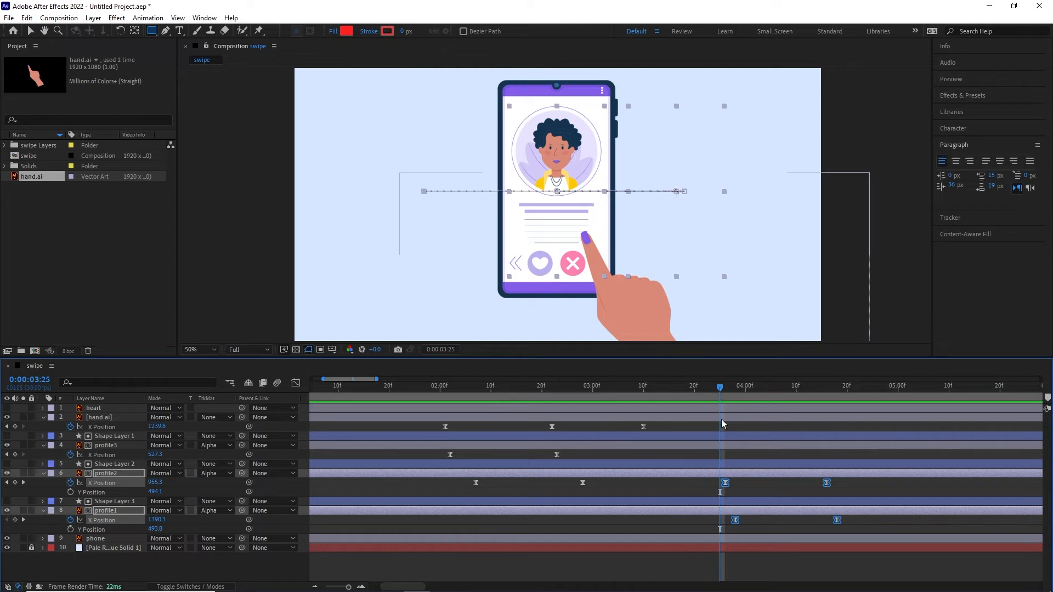
{"action": "left_click", "coordinate": [717, 424]}
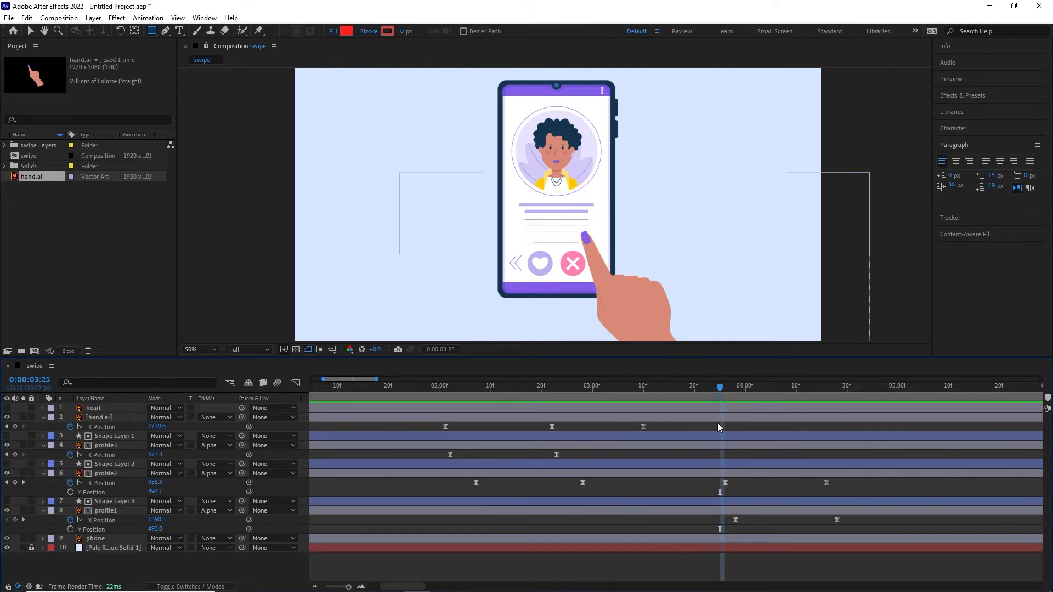
{"action": "left_click", "coordinate": [14, 427]}
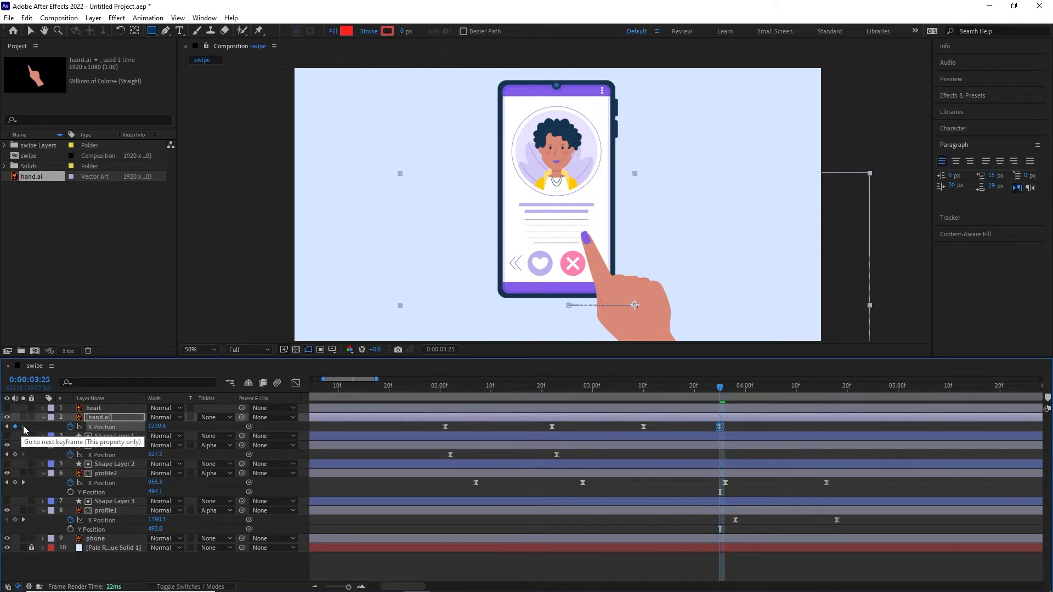
{"action": "left_click", "coordinate": [552, 427]}
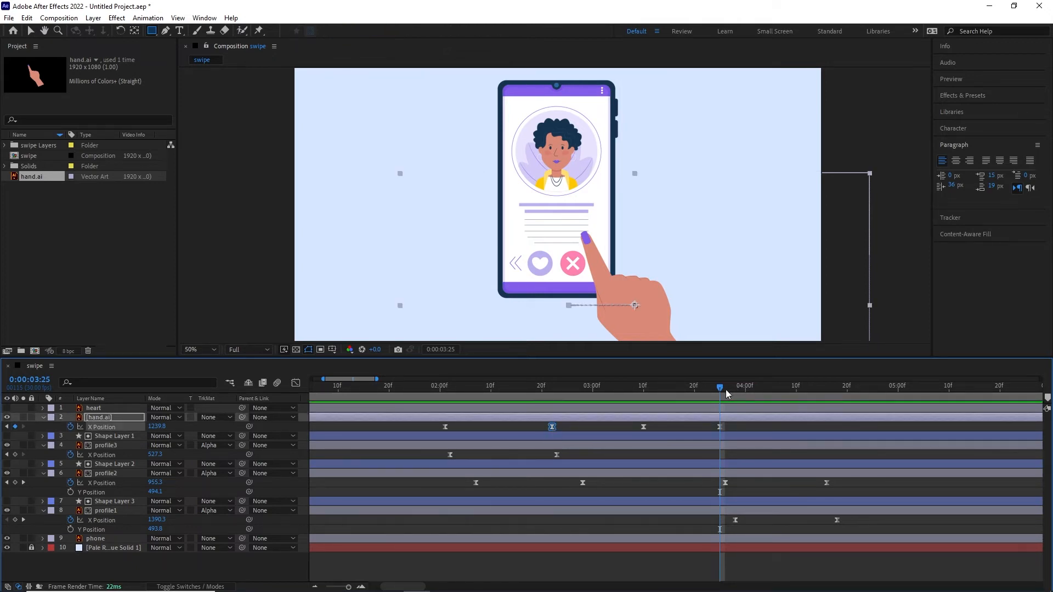
{"action": "left_click_drag", "start_coordinate": [726, 393], "coordinate": [783, 393]}
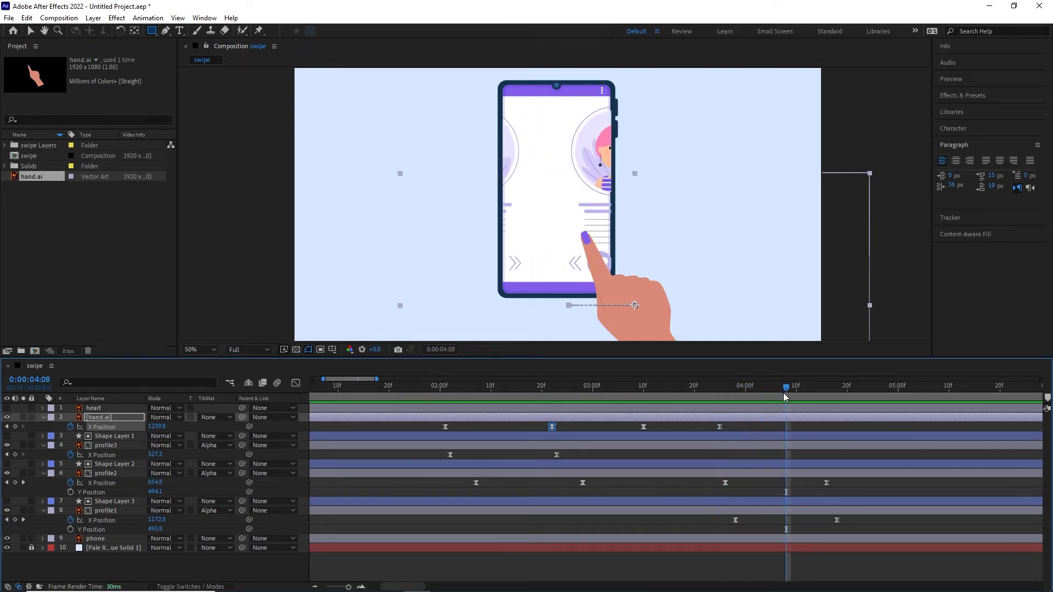
{"action": "key", "text": "ctrl+v"}
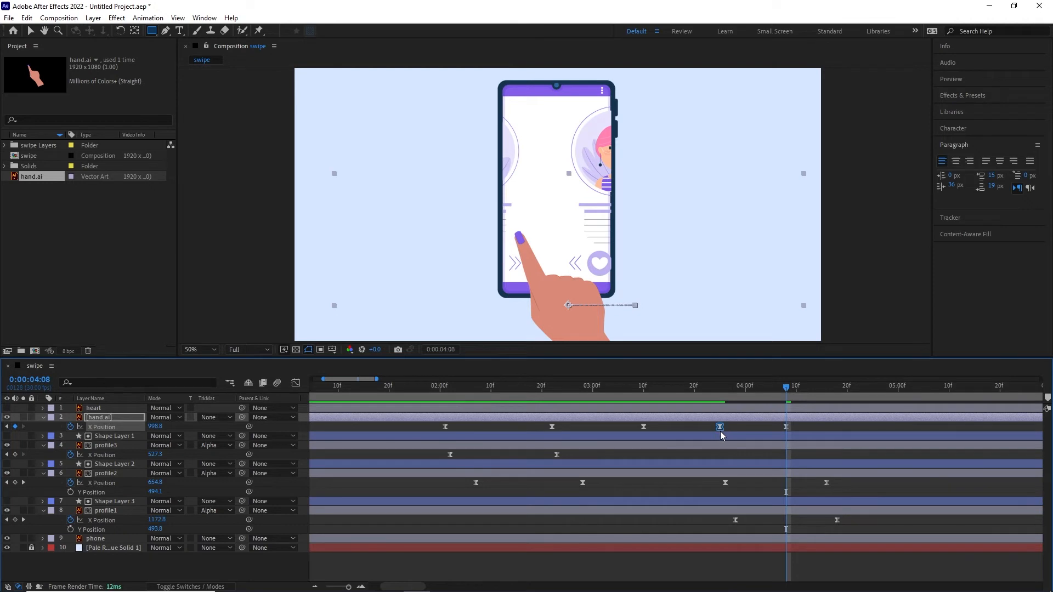
{"action": "left_click", "coordinate": [842, 389]}
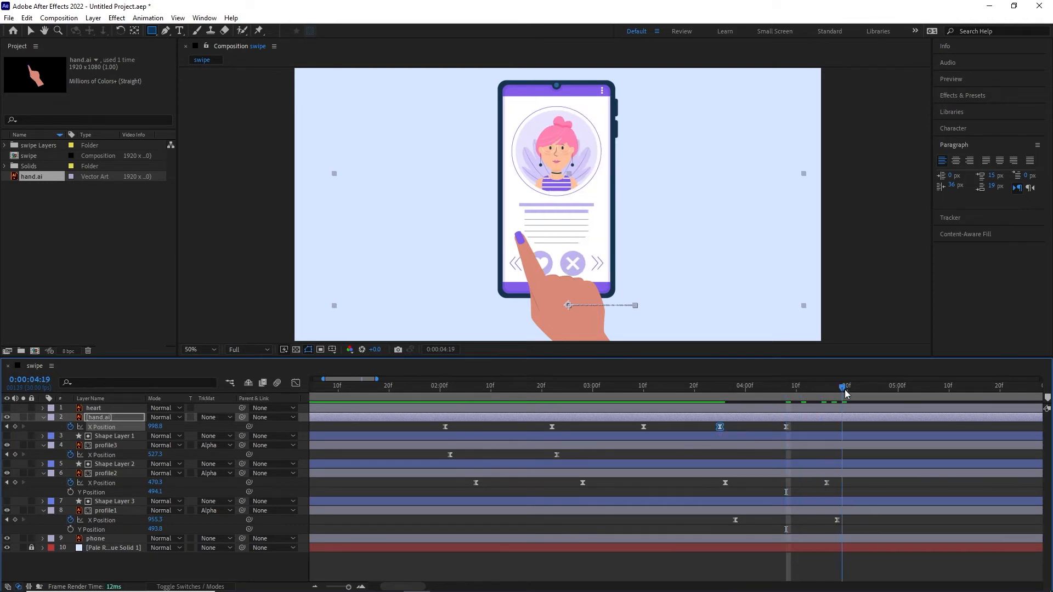
{"action": "key", "text": "ctrl+v"}
Move the hand's second swipe keyframe to about 0:00:04:11 and its return keyframe to about 0:00:04:27, and preview the timing.
{"action": "left_click_drag", "start_coordinate": [843, 391], "coordinate": [714, 394]}
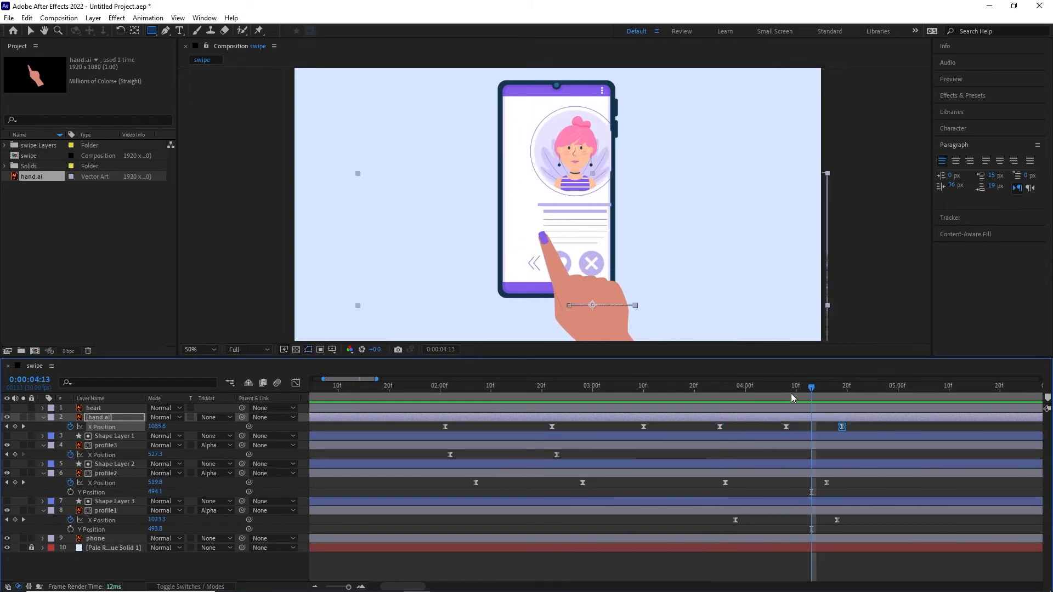
{"action": "left_click_drag", "start_coordinate": [810, 388], "coordinate": [755, 393]}
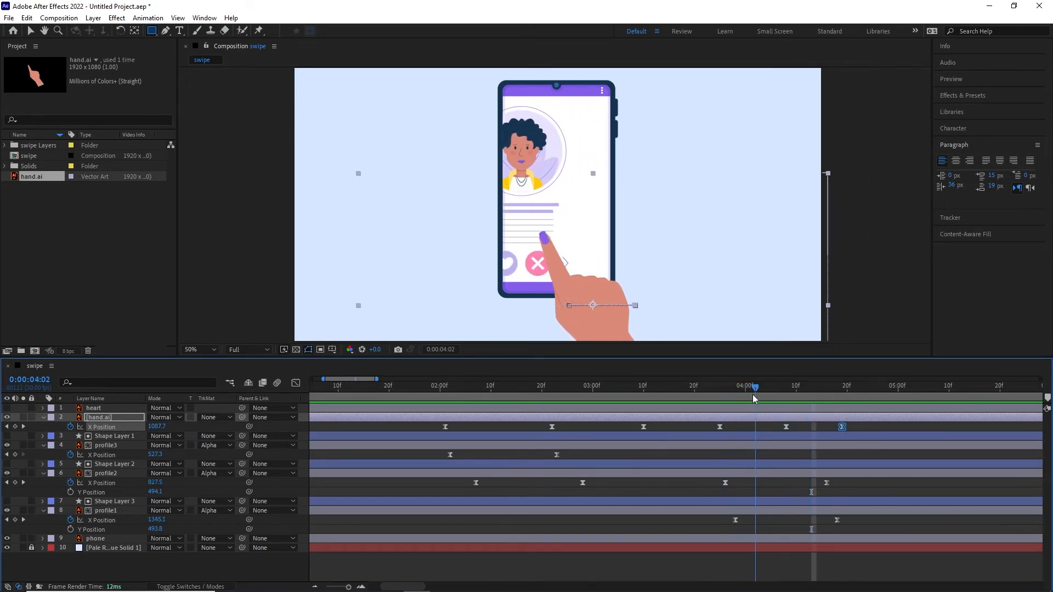
{"action": "left_click", "coordinate": [787, 425]}
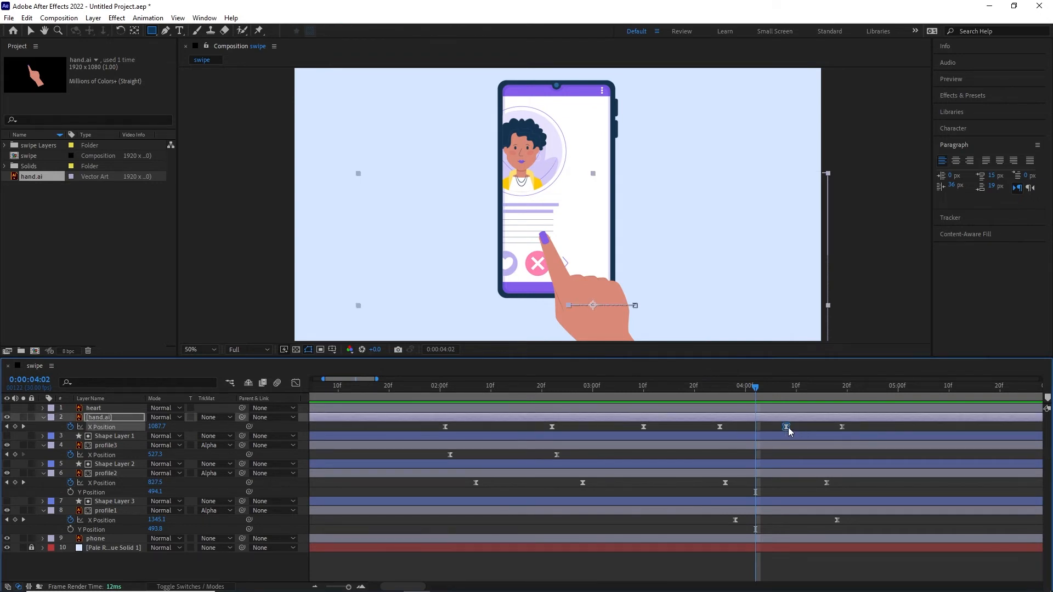
{"action": "left_click_drag", "start_coordinate": [788, 427], "coordinate": [882, 426]}
{"action": "left_click_drag", "start_coordinate": [749, 392], "coordinate": [430, 393]}
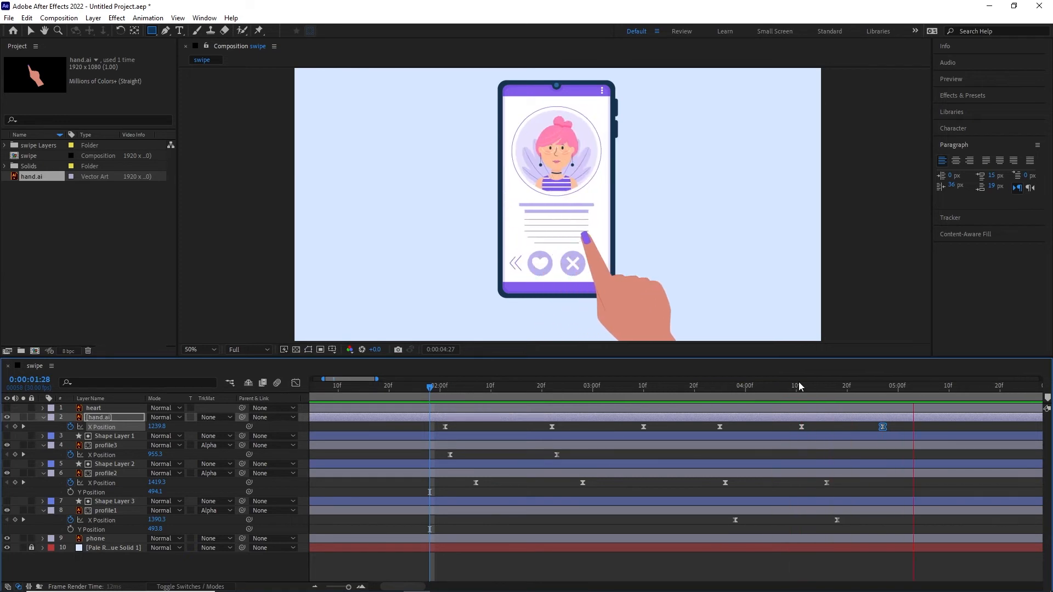
{"action": "key", "text": "space"}
{"action": "left_click_drag", "start_coordinate": [364, 406], "coordinate": [353, 407]}
{"action": "key", "text": "space"}
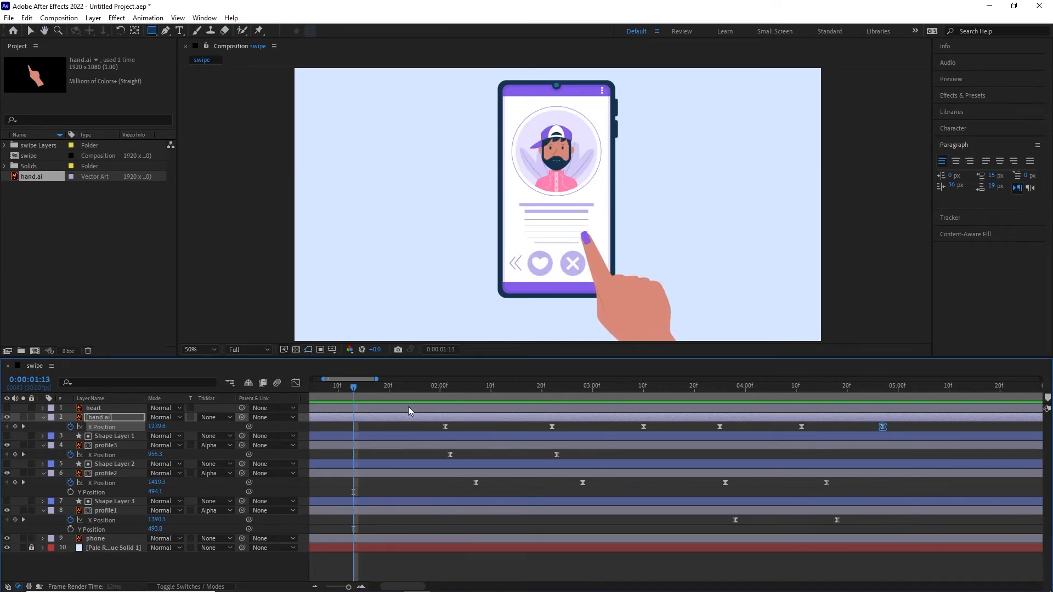
{"action": "key", "text": "space"}
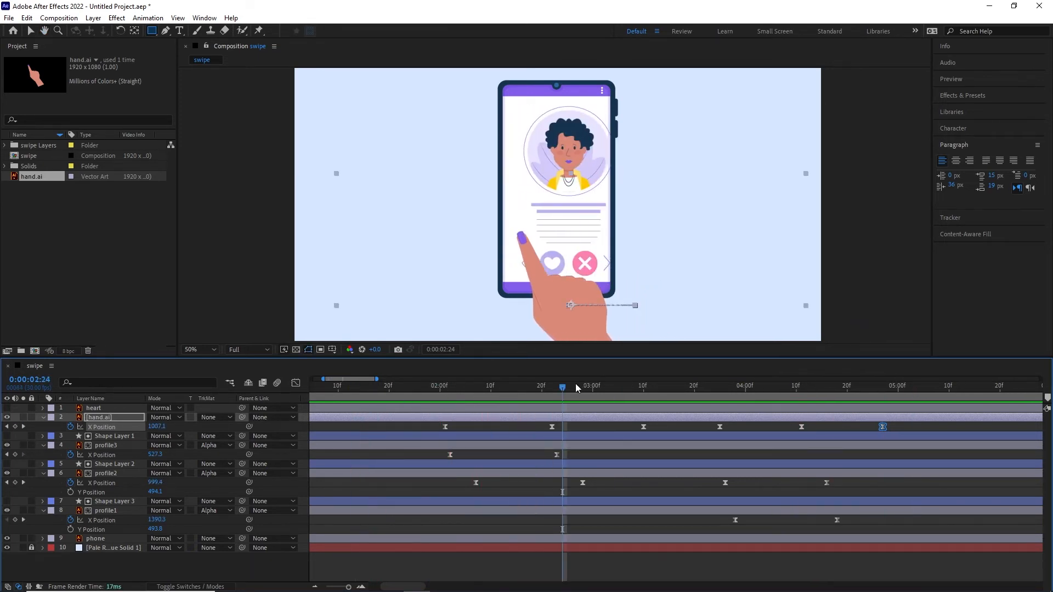
Move the hand's first swipe and return X Position keyframes earlier, to about 0:00:02:17 and 0:00:03:05, and preview the animation.
{"action": "left_click_drag", "start_coordinate": [563, 388], "coordinate": [552, 388]}
{"action": "left_click", "coordinate": [552, 427]}
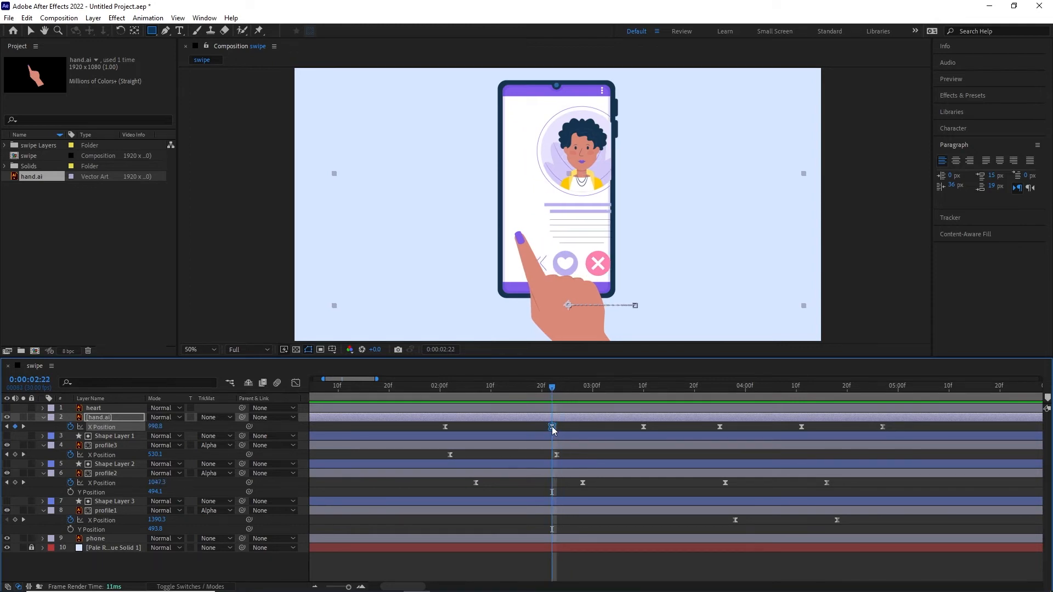
{"action": "left_click_drag", "start_coordinate": [552, 427], "coordinate": [526, 427]}
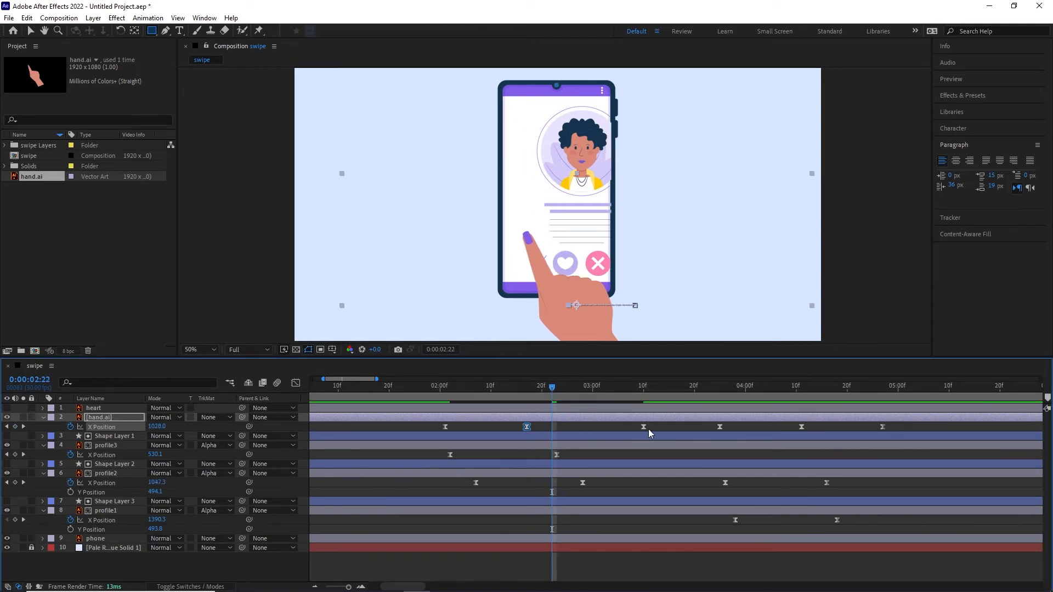
{"action": "left_click_drag", "start_coordinate": [644, 427], "coordinate": [618, 427]}
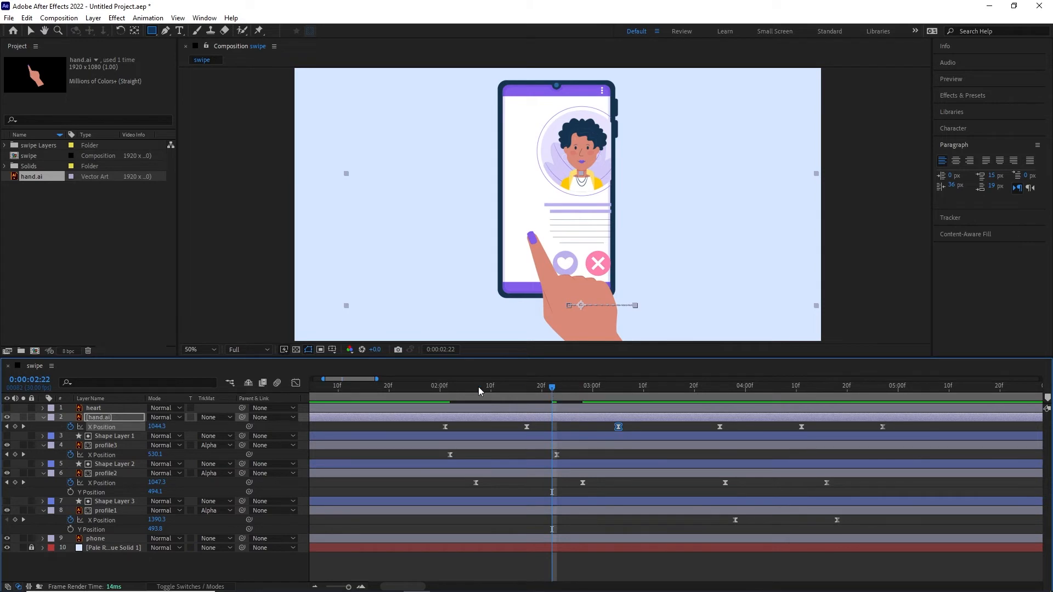
{"action": "left_click_drag", "start_coordinate": [478, 387], "coordinate": [431, 387]}
{"action": "key", "text": "space"}
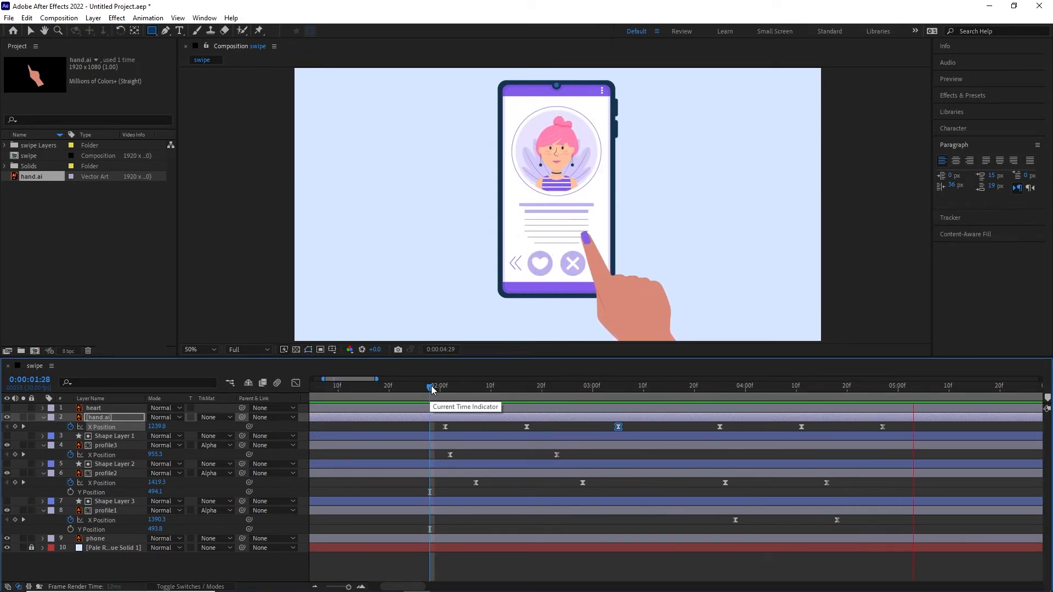
{"action": "key", "text": "space"}
Keyframe the hand's X Position at 1239.8 and Y Position at 910.1 at 0:00:05:18.
{"action": "mouse_move", "coordinate": [923, 387]}
{"action": "left_mouse_down"}
{"action": "mouse_move", "coordinate": [868, 390]}
{"action": "mouse_move", "coordinate": [903, 388]}
{"action": "left_mouse_up"}
{"action": "left_click_drag", "start_coordinate": [417, 586], "coordinate": [432, 586]}
{"action": "left_click_drag", "start_coordinate": [651, 393], "coordinate": [738, 391]}
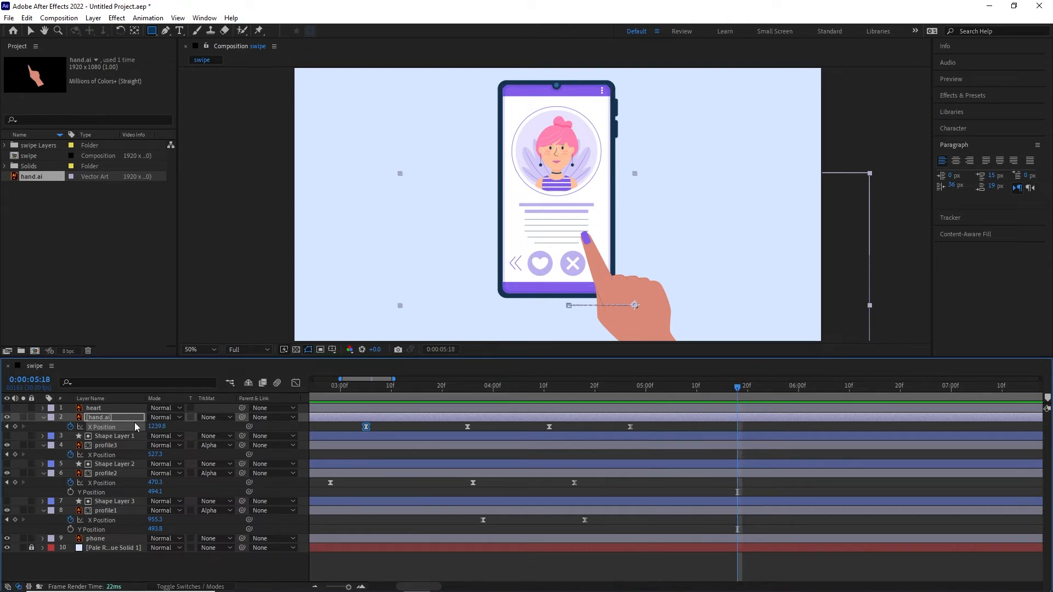
{"action": "key", "text": "p"}
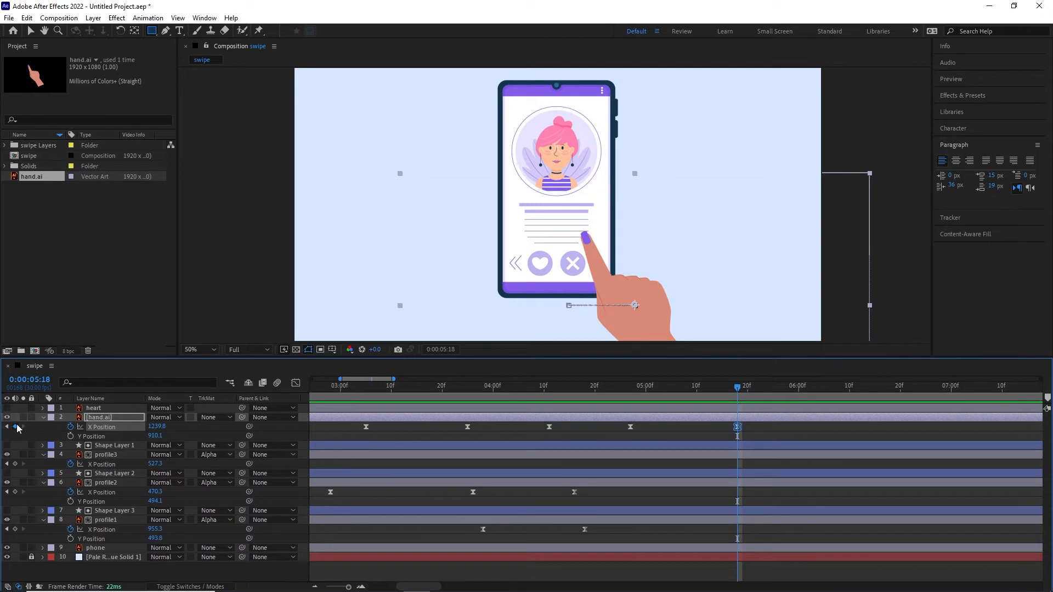
{"action": "left_click", "coordinate": [70, 436]}
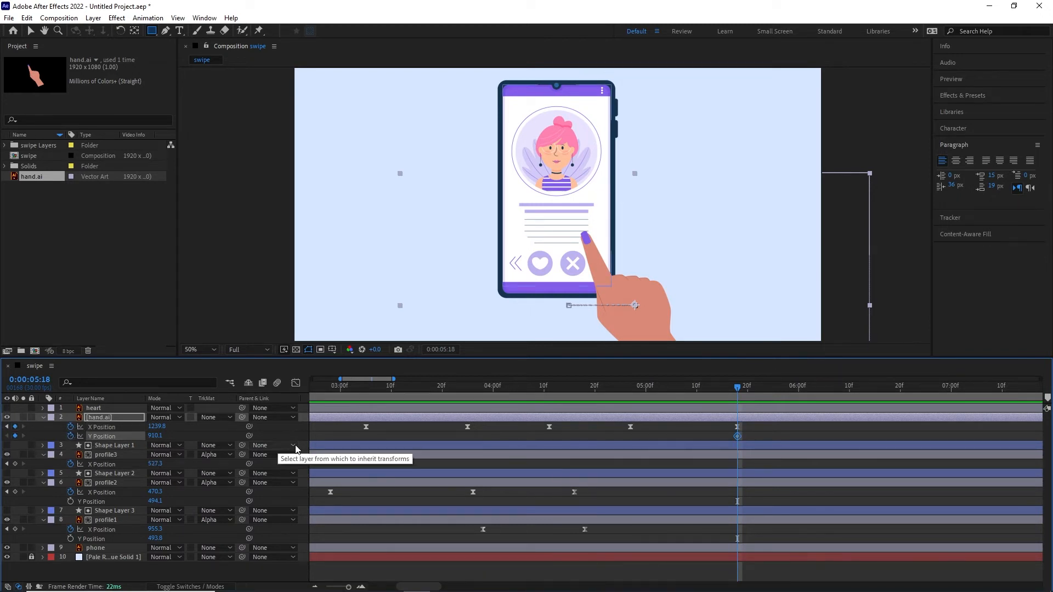
Keyframe the hand at 0:00:06:07 with its fingertip on the phone's heart button, at about X 1075.8, Y 998.1.
{"action": "key", "text": "space"}
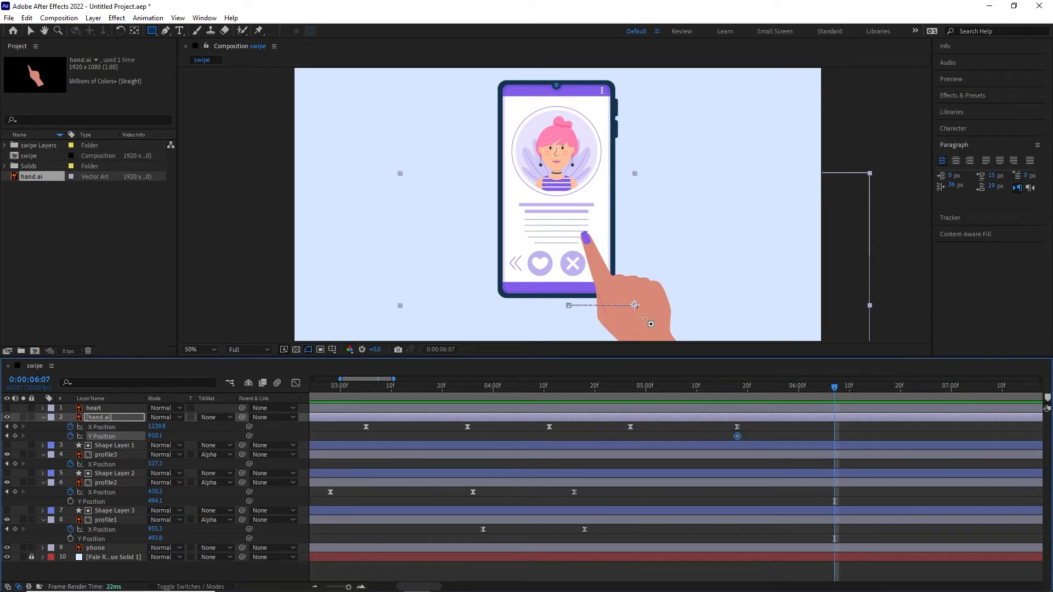
{"action": "left_click", "coordinate": [31, 31]}
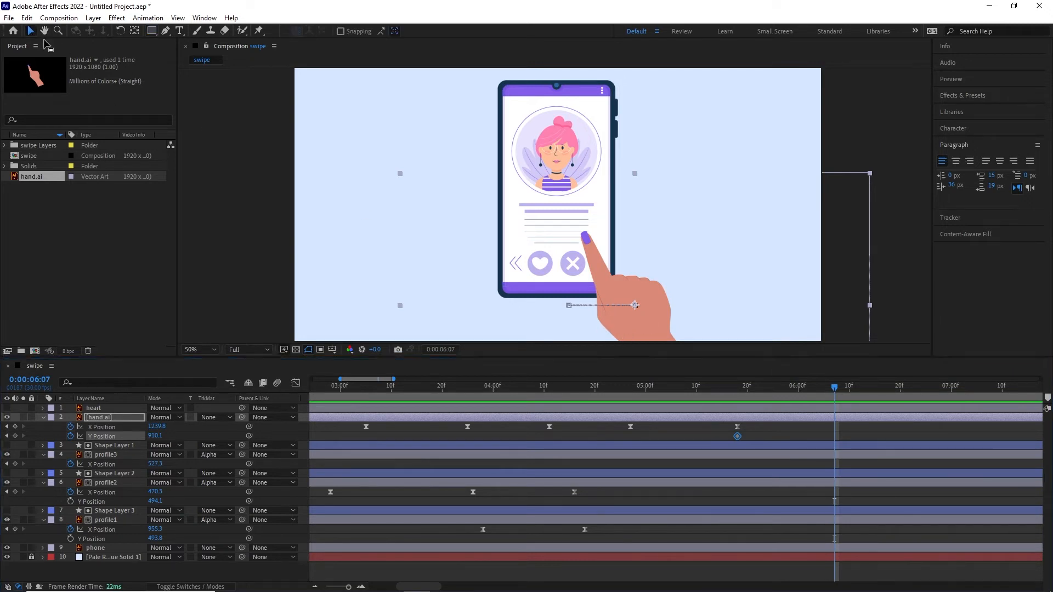
{"action": "left_click_drag", "start_coordinate": [620, 295], "coordinate": [577, 322]}
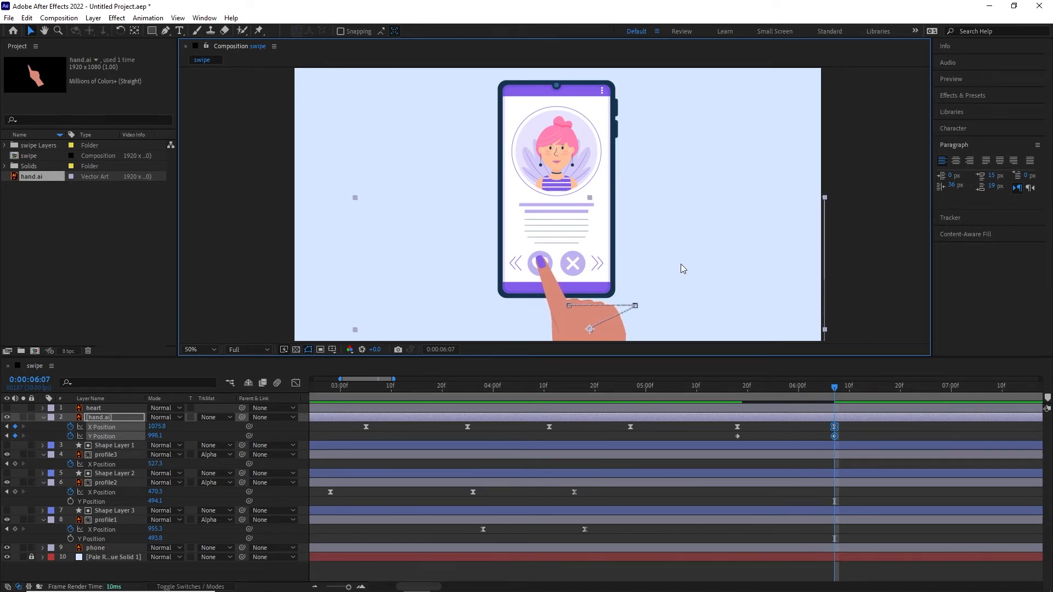
Make the heart layer visible, duplicate it, and hide the duplicate.
{"action": "key", "text": "comma"}
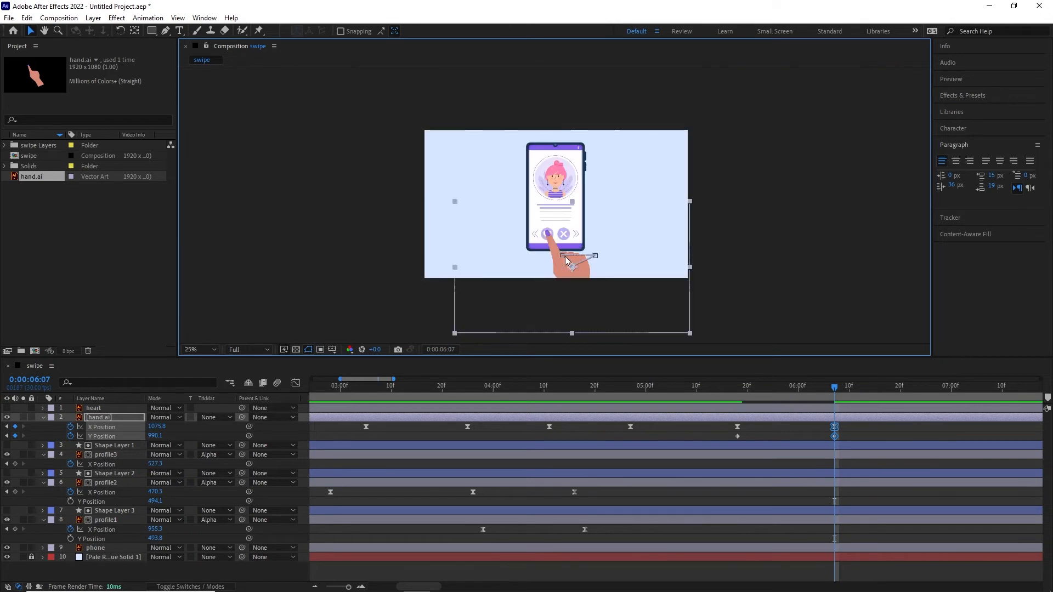
{"action": "left_click", "coordinate": [93, 408]}
{"action": "left_click", "coordinate": [8, 408]}
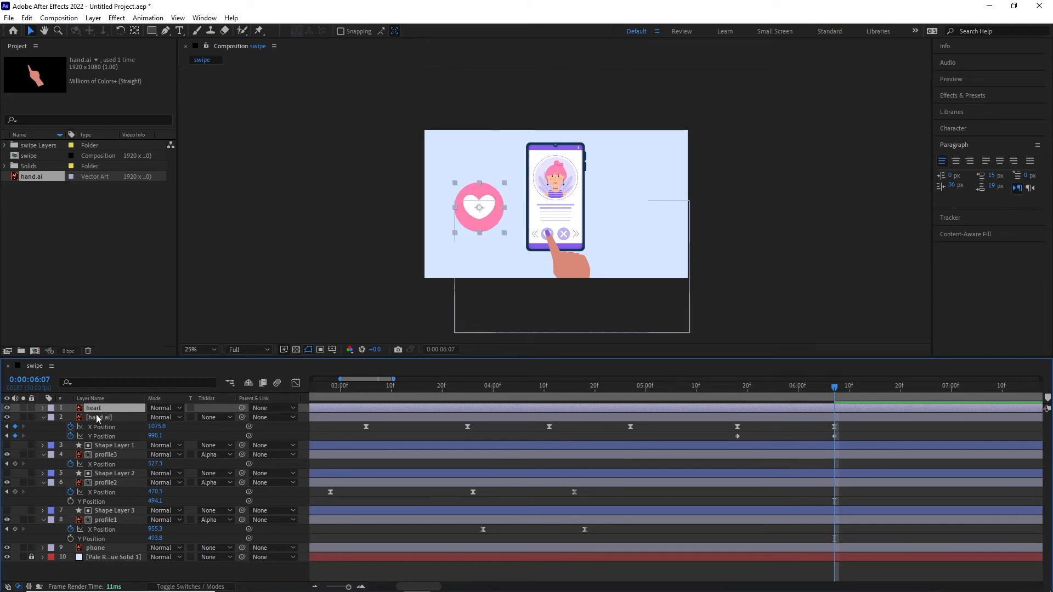
{"action": "key", "text": "ctrl+d"}
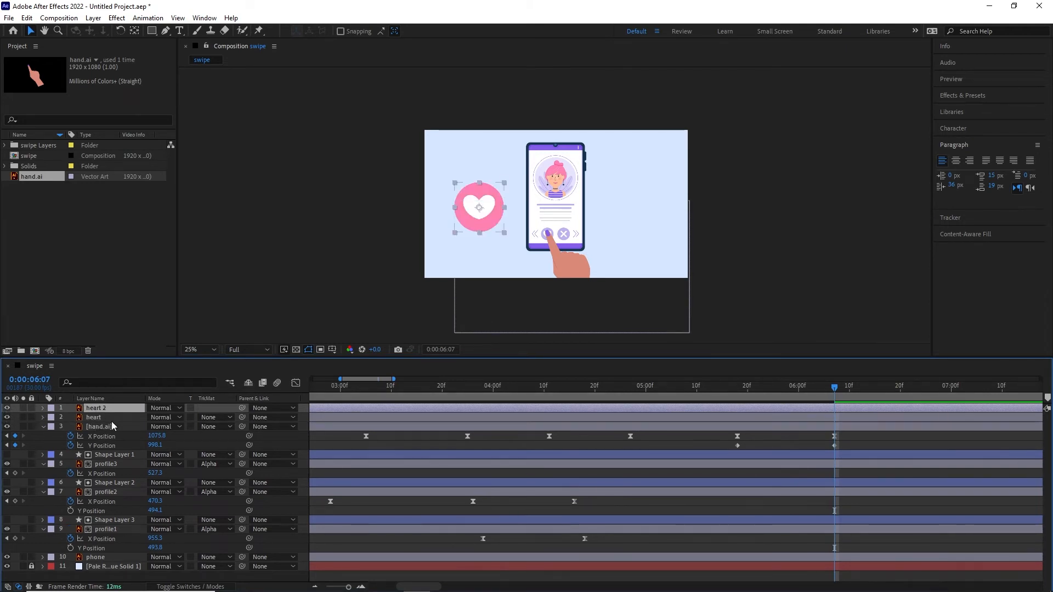
{"action": "left_click", "coordinate": [7, 408]}
Scale the original heart layer down to 51%.
{"action": "left_click", "coordinate": [92, 420]}
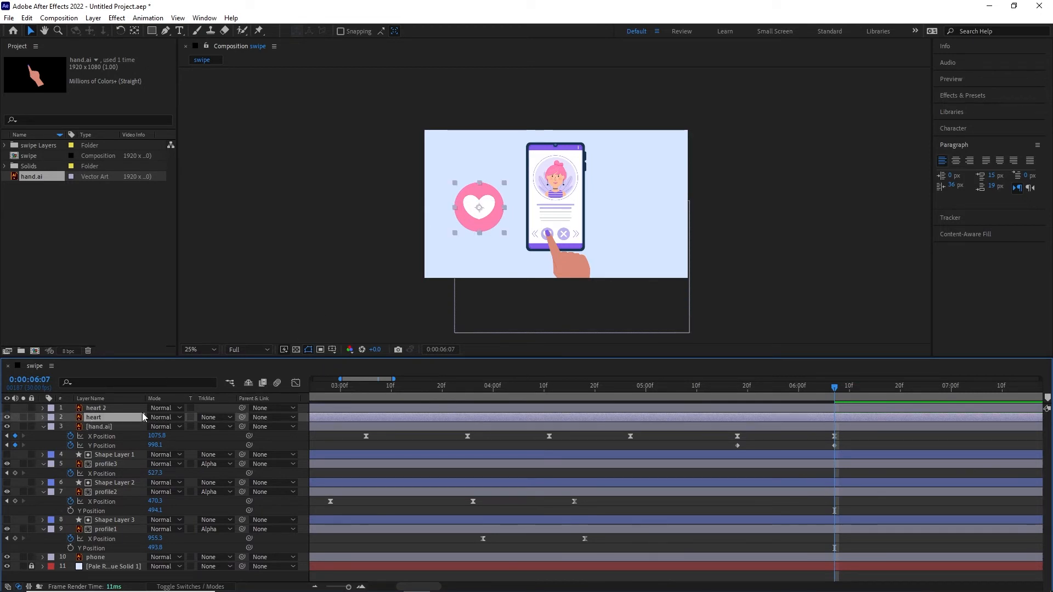
{"action": "key", "text": "s"}
{"action": "left_click_drag", "start_coordinate": [183, 427], "coordinate": [154, 427]}
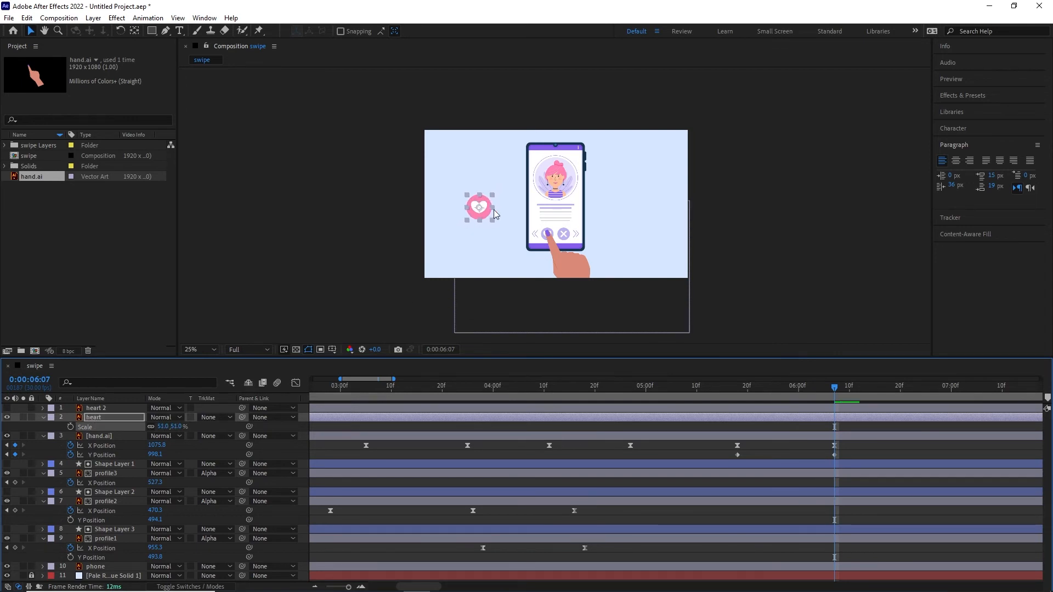
Move the heart layer from beside the phone onto the heart button in the phone's lower part.
{"action": "scroll", "coordinate": [493, 220], "scroll_direction": "up", "scroll_amount": 1}
{"action": "key", "text": "shift+Right"}
{"action": "key", "text": "shift+Right"}
{"action": "key", "text": "shift+Right"}
{"action": "key", "text": "shift+Right"}
{"action": "key", "text": "shift+Right"}
{"action": "key", "text": "shift+Right"}
{"action": "key", "text": "shift+Right"}
{"action": "key", "text": "shift+Right"}
{"action": "key", "text": "shift+Right"}
{"action": "key", "text": "shift+Right"}
{"action": "key", "text": "shift+Right"}
{"action": "key", "text": "shift+Right"}
{"action": "key", "text": "shift+Right"}
{"action": "key", "text": "shift+Right"}
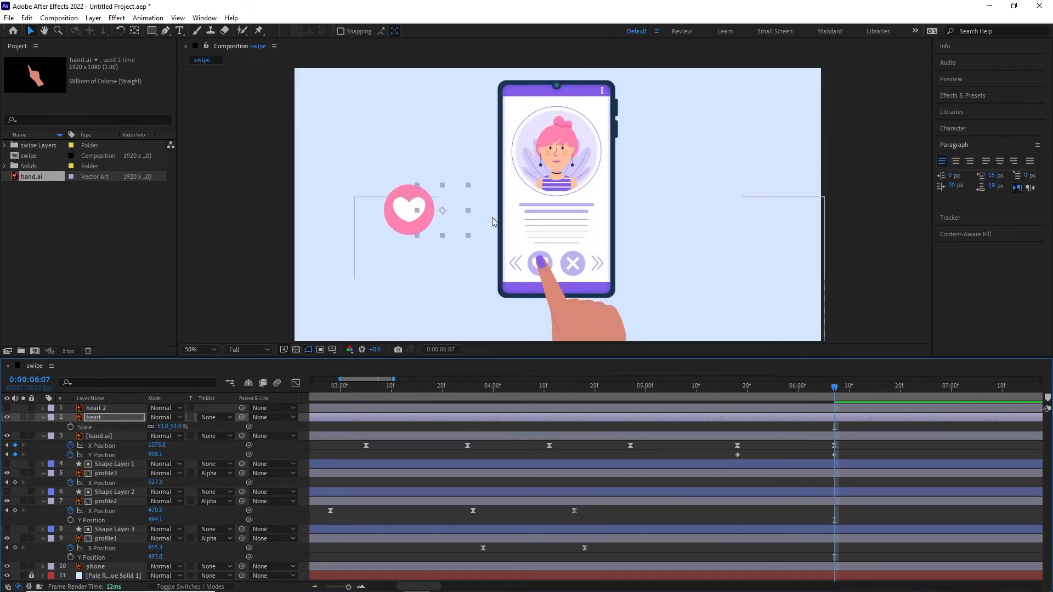
{"action": "key", "text": "shift+Right"}
{"action": "key", "text": "shift+Right"}
{"action": "key", "text": "shift+Right"}
{"action": "key", "text": "shift+Right"}
{"action": "key", "text": "shift+Right"}
{"action": "key", "text": "shift+Right"}
{"action": "key", "text": "shift+Right"}
{"action": "key", "text": "shift+Right"}
{"action": "key", "text": "shift+Right"}
{"action": "key", "text": "shift+Right"}
{"action": "key", "text": "shift+Right"}
{"action": "key", "text": "shift+Right"}
{"action": "key", "text": "shift+Right"}
{"action": "key", "text": "shift+Down"}
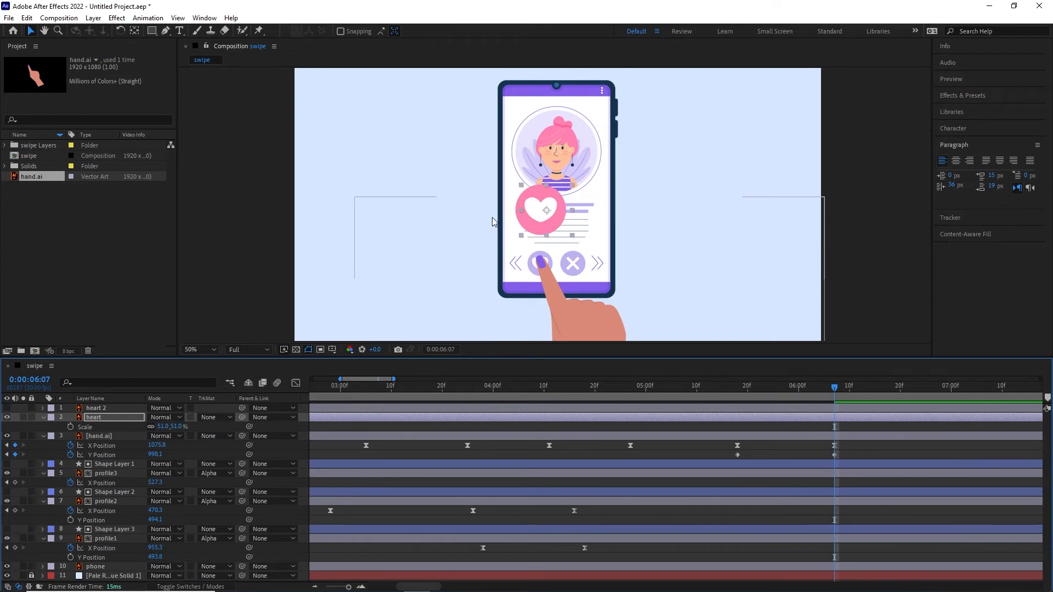
{"action": "key", "text": "shift+Down"}
{"action": "key", "text": "shift+Down"}
{"action": "key", "text": "shift+Down"}
{"action": "key", "text": "shift+Down"}
{"action": "key", "text": "shift+Down"}
{"action": "key", "text": "shift+Down"}
{"action": "key", "text": "shift+Down"}
{"action": "key", "text": "shift+Down"}
{"action": "key", "text": "shift+Down"}
{"action": "key", "text": "shift+Down"}
{"action": "key", "text": "shift+Down"}
{"action": "key", "text": "shift+Down"}
{"action": "key", "text": "shift+Down"}
{"action": "key", "text": "shift+Down"}
{"action": "key", "text": "shift+Left"}
{"action": "key", "text": "shift+Left"}
{"action": "key", "text": "shift+Left"}
{"action": "key", "text": "shift+Left"}
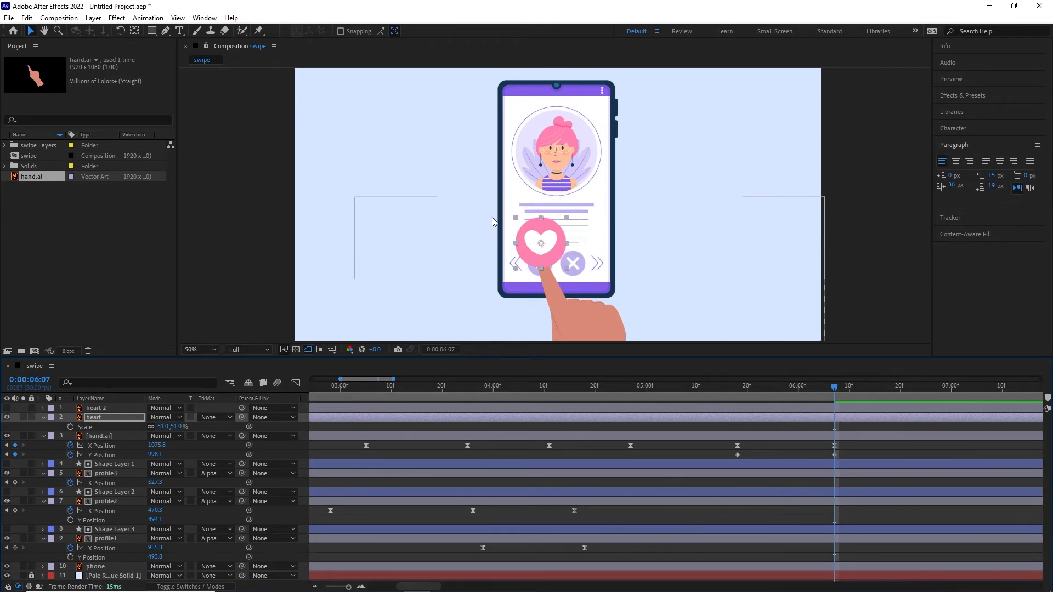
{"action": "key", "text": "shift+Down"}
{"action": "key", "text": "shift+Down"}
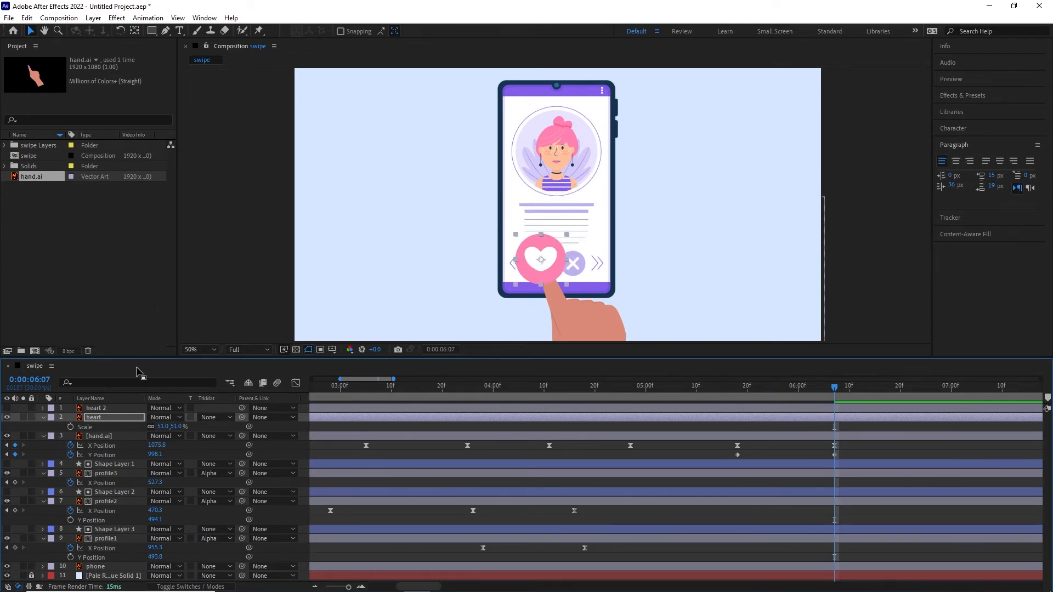
Scale the heart layer down to 26% and nudge it until it exactly covers the phone's heart button.
{"action": "left_click_drag", "start_coordinate": [170, 426], "coordinate": [167, 426]}
{"action": "scroll", "coordinate": [573, 266], "scroll_direction": "up", "scroll_amount": 1}
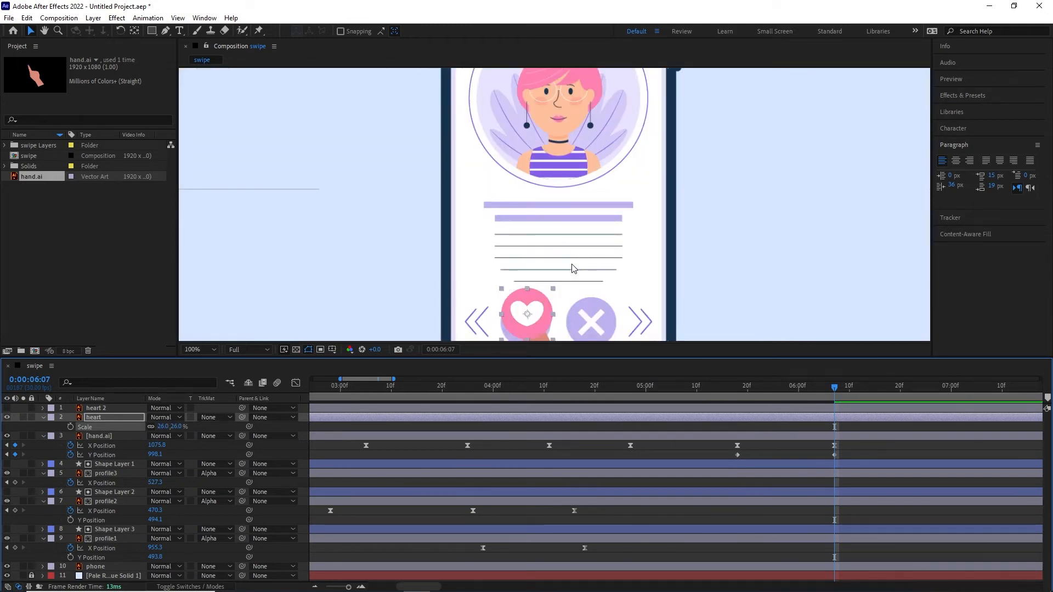
{"action": "left_click_drag", "start_coordinate": [571, 266], "coordinate": [574, 189]}
{"action": "scroll", "coordinate": [550, 229], "scroll_direction": "up", "scroll_amount": 1}
{"action": "left_click_drag", "start_coordinate": [574, 241], "coordinate": [584, 198]}
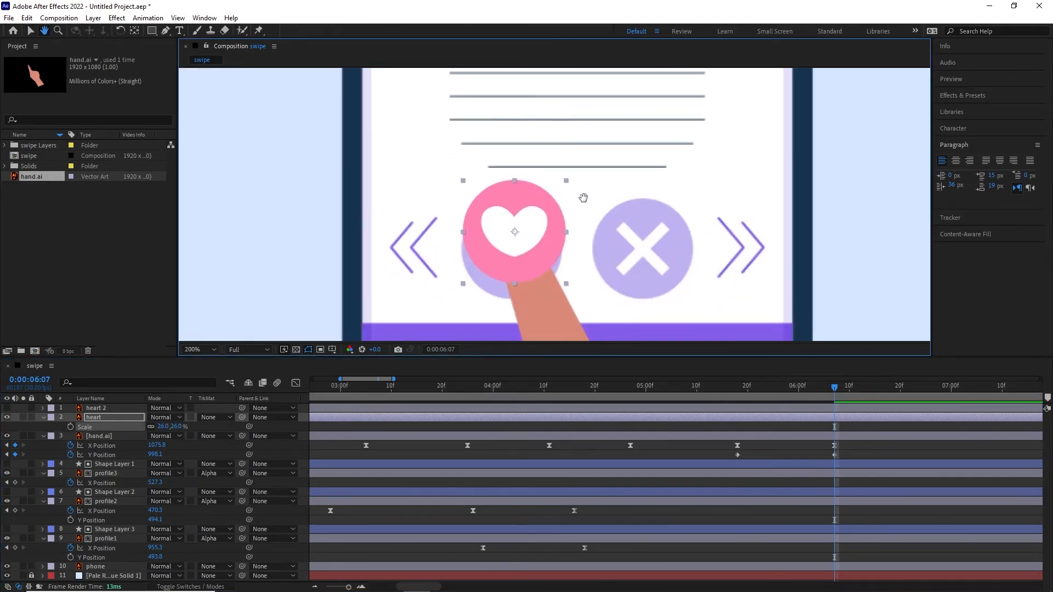
{"action": "key", "text": "Down"}
{"action": "key", "text": "Down"}
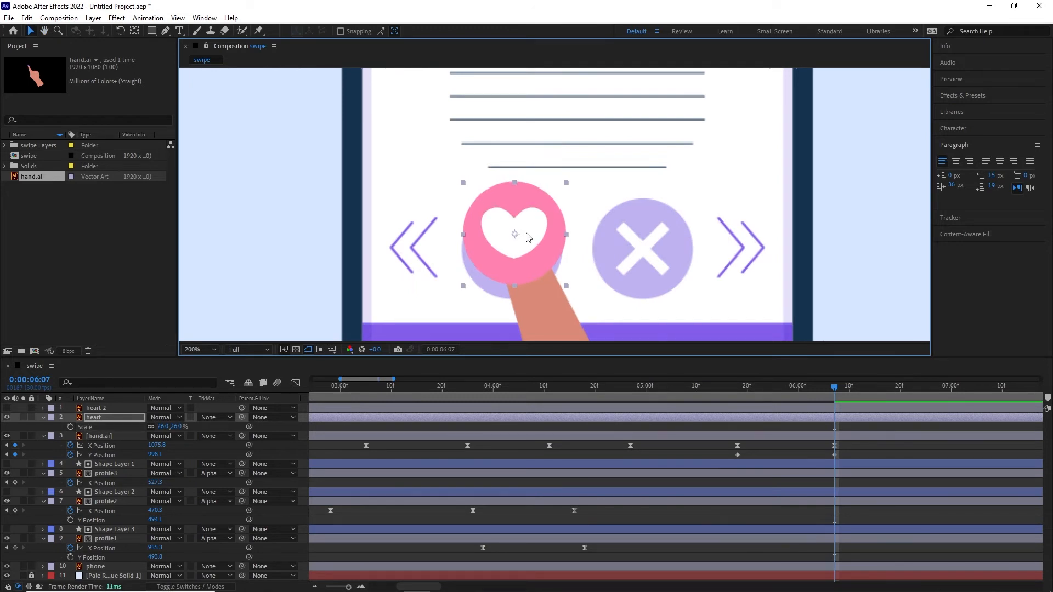
{"action": "key", "text": "Down"}
{"action": "key", "text": "Down"}
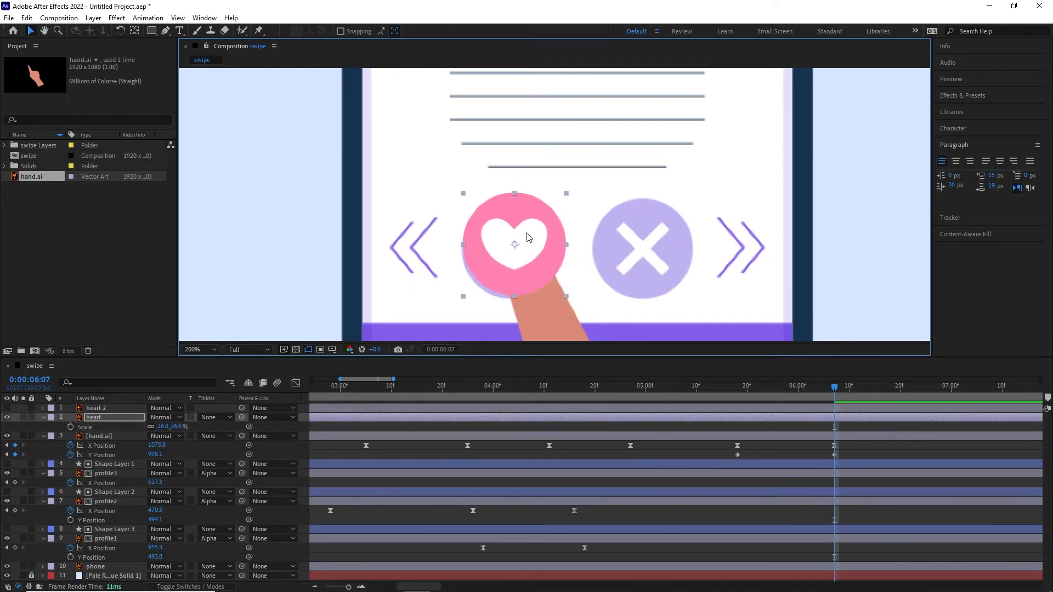
{"action": "key", "text": "Left"}
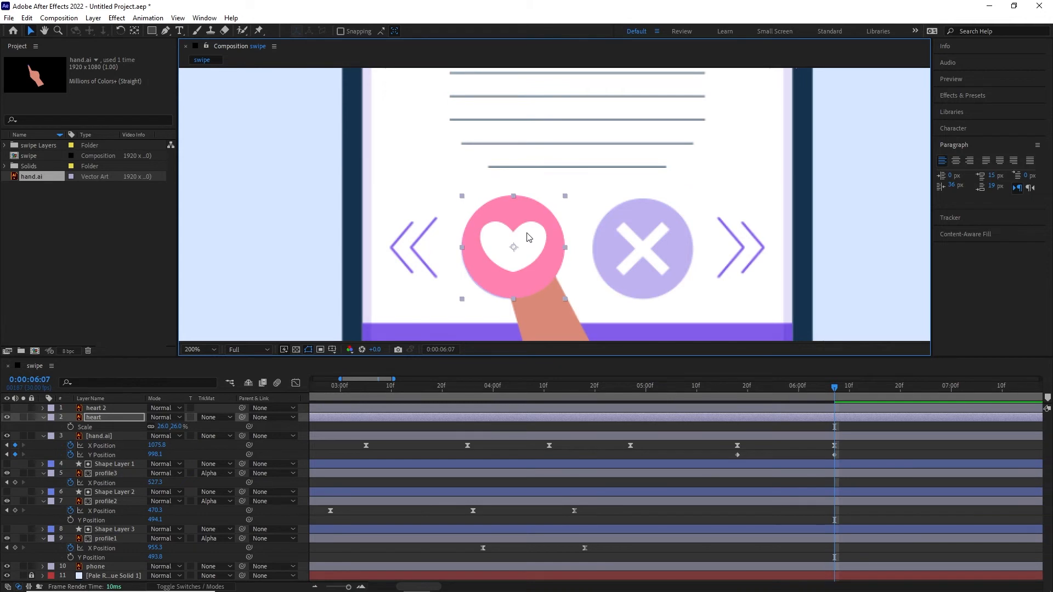
{"action": "key", "text": "Left"}
Collapse the heart layer's properties and place the layer directly below the hand.ai layer so the finger overlaps the heart.
{"action": "left_click", "coordinate": [46, 418]}
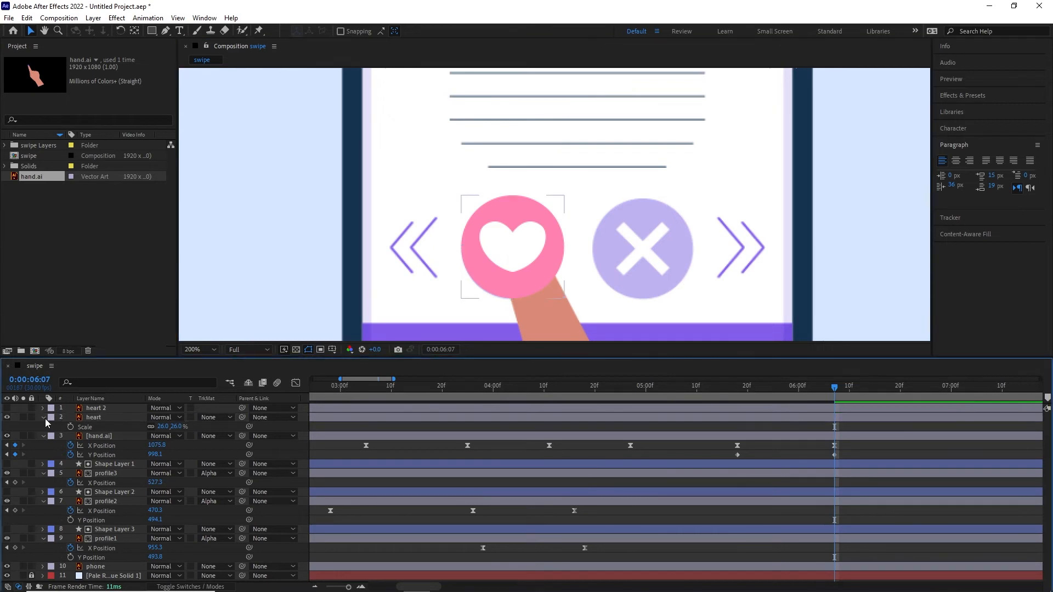
{"action": "left_click", "coordinate": [43, 418]}
{"action": "left_click_drag", "start_coordinate": [94, 417], "coordinate": [106, 455]}
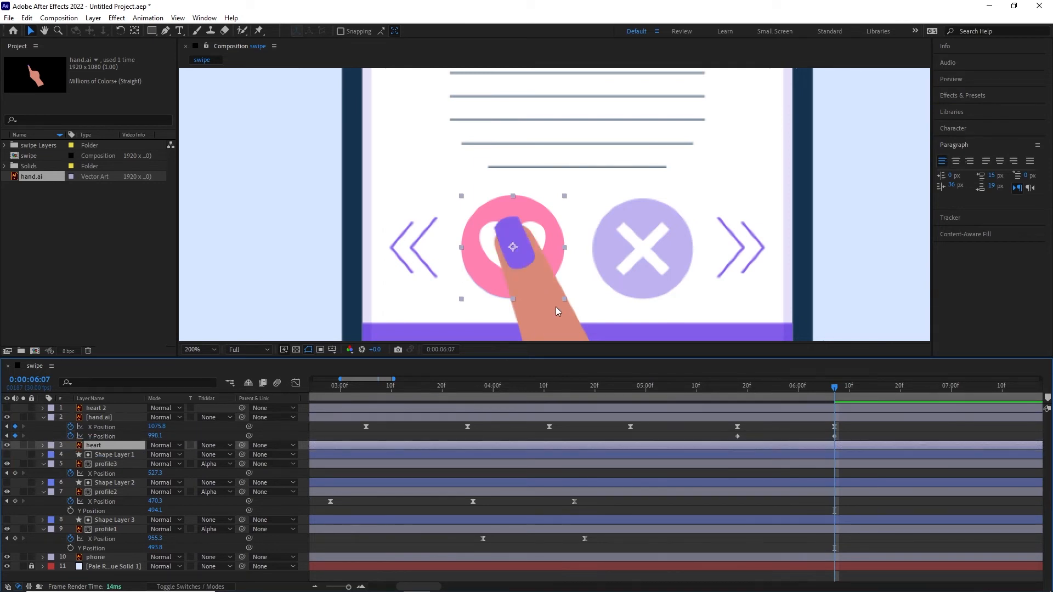
Keyframe the heart layer's Opacity at 0% at 0:00:06:07.
{"action": "mouse_move", "coordinate": [834, 391]}
{"action": "left_mouse_down"}
{"action": "mouse_move", "coordinate": [746, 396]}
{"action": "mouse_move", "coordinate": [835, 396]}
{"action": "left_mouse_up"}
{"action": "key", "text": "t"}
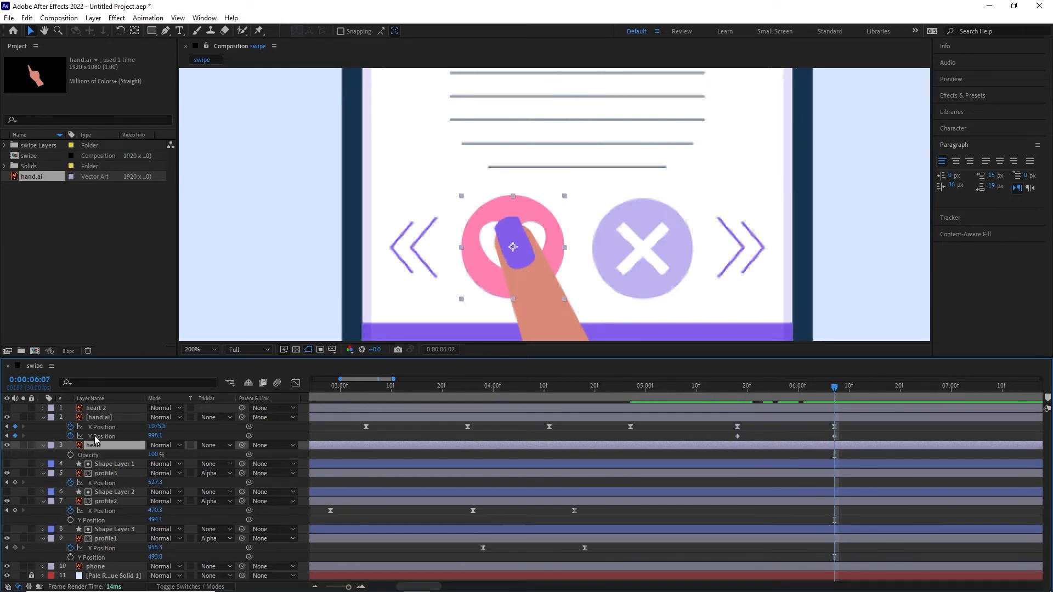
{"action": "left_click", "coordinate": [154, 455]}
{"action": "type", "text": "0"}
{"action": "key", "text": "Return"}
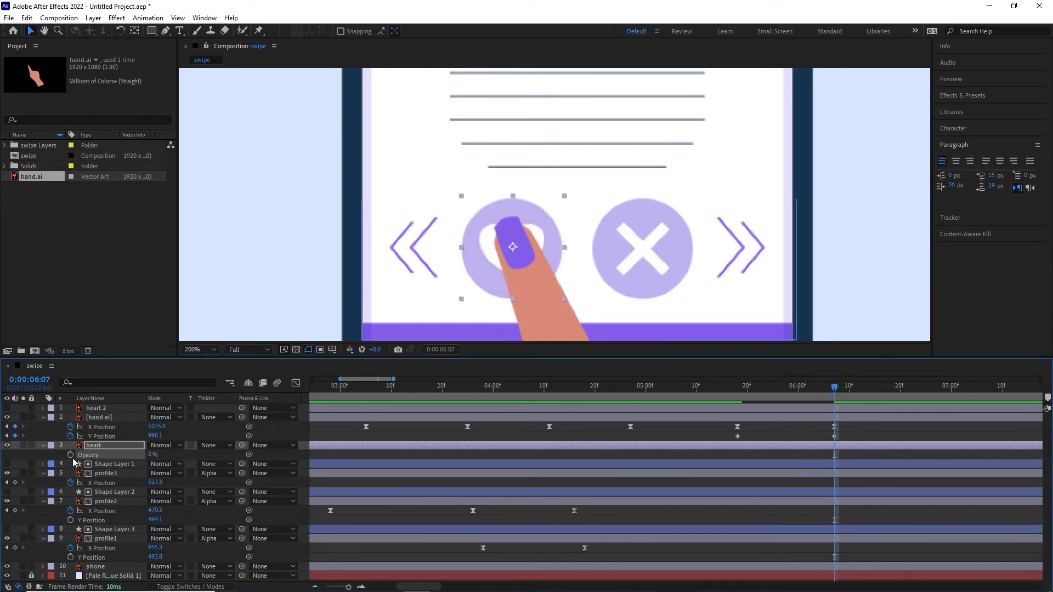
{"action": "left_click", "coordinate": [70, 454]}
Keyframe the heart layer's Opacity at 100% at 0:00:06:16.
{"action": "key", "text": "shift+Page_Down"}
{"action": "key", "text": "Page_Up"}
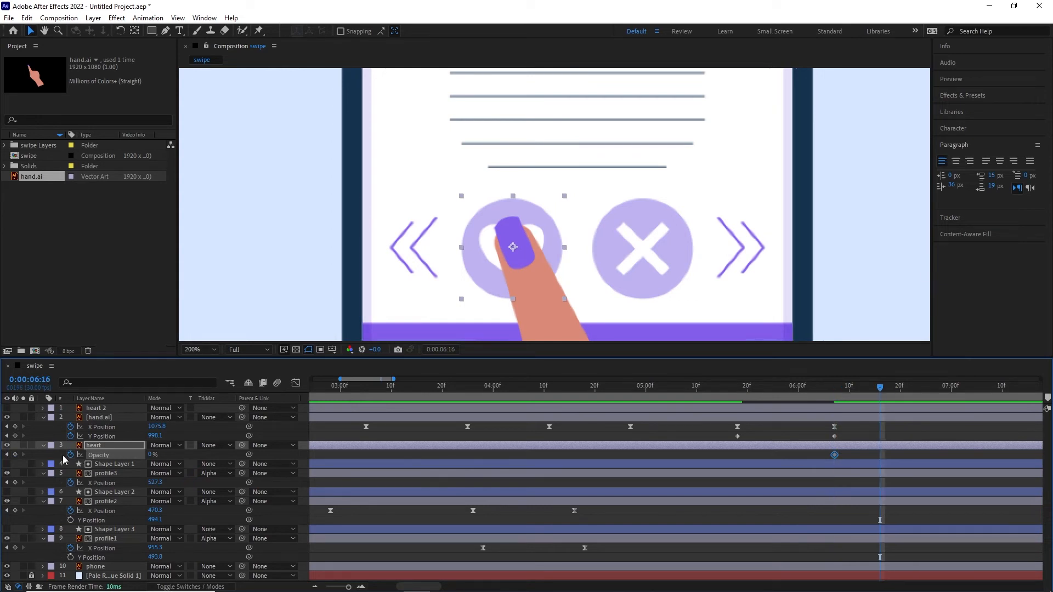
{"action": "left_click_drag", "start_coordinate": [149, 457], "coordinate": [204, 455]}
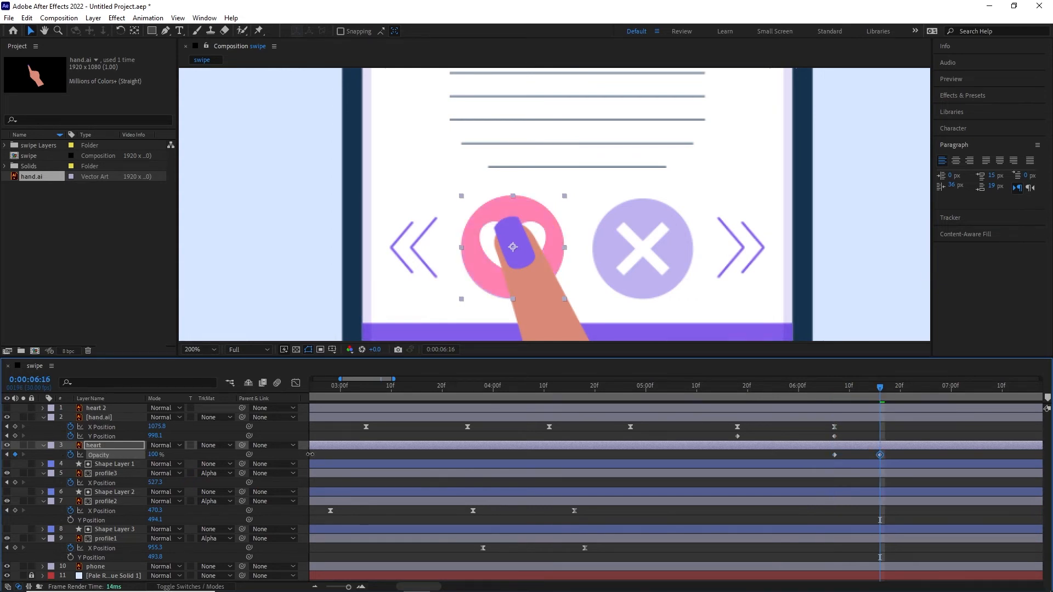
Preview the heart's fade-in and shift its two Opacity keyframes to 0:00:06:10 and 0:00:06:19.
{"action": "key", "text": "comma"}
{"action": "key", "text": "comma"}
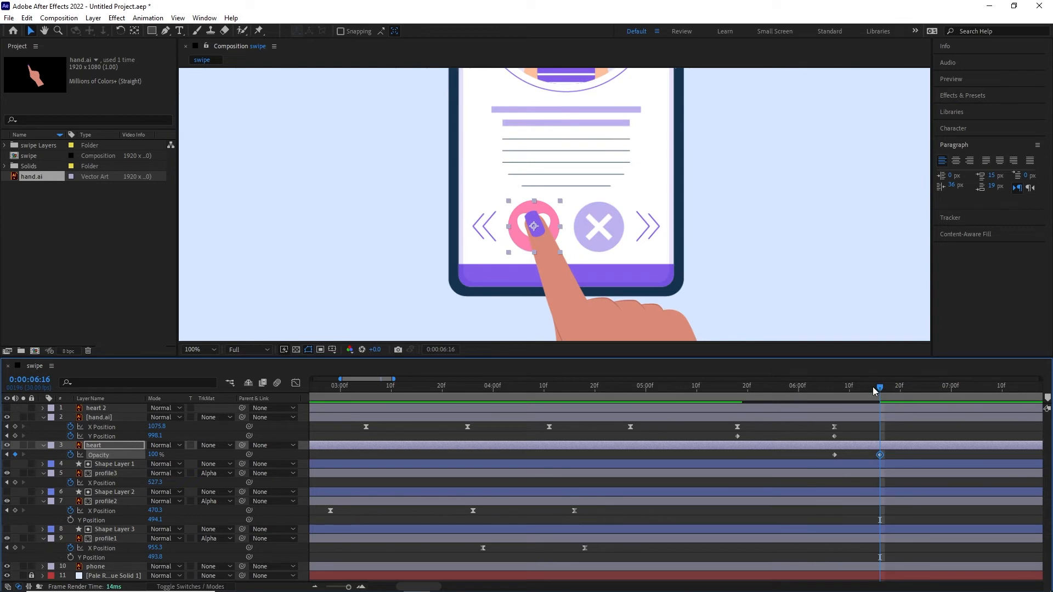
{"action": "left_click_drag", "start_coordinate": [875, 390], "coordinate": [646, 387]}
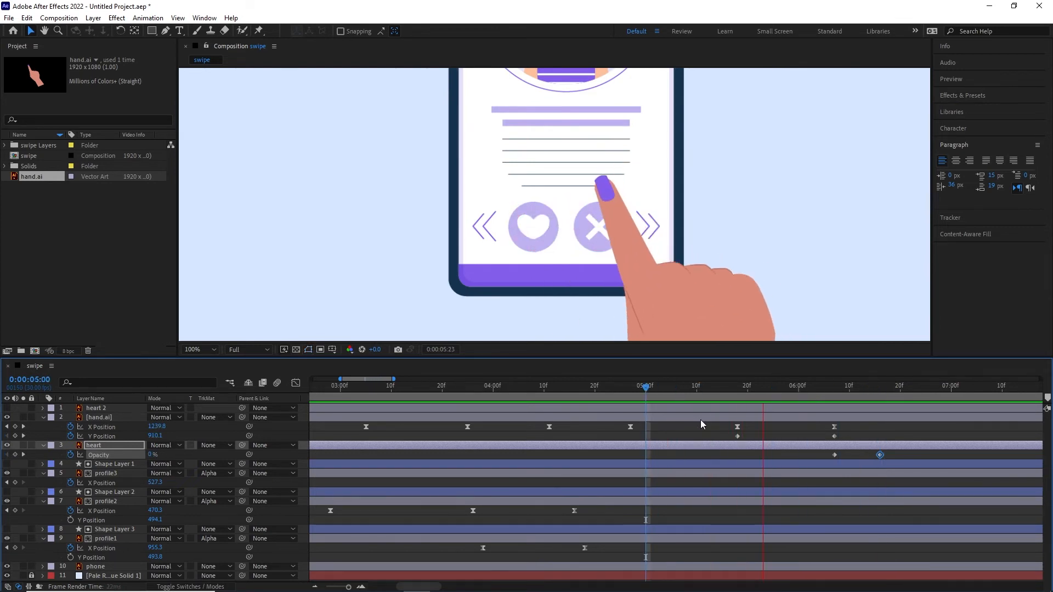
{"action": "key", "text": "space"}
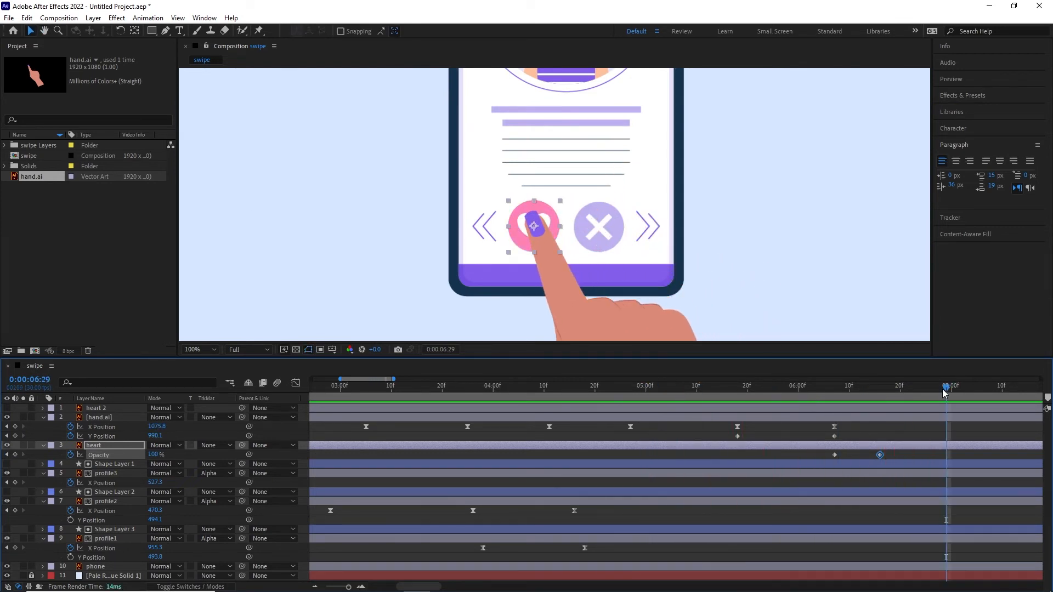
{"action": "left_click_drag", "start_coordinate": [943, 391], "coordinate": [793, 412]}
{"action": "left_click", "coordinate": [893, 454]}
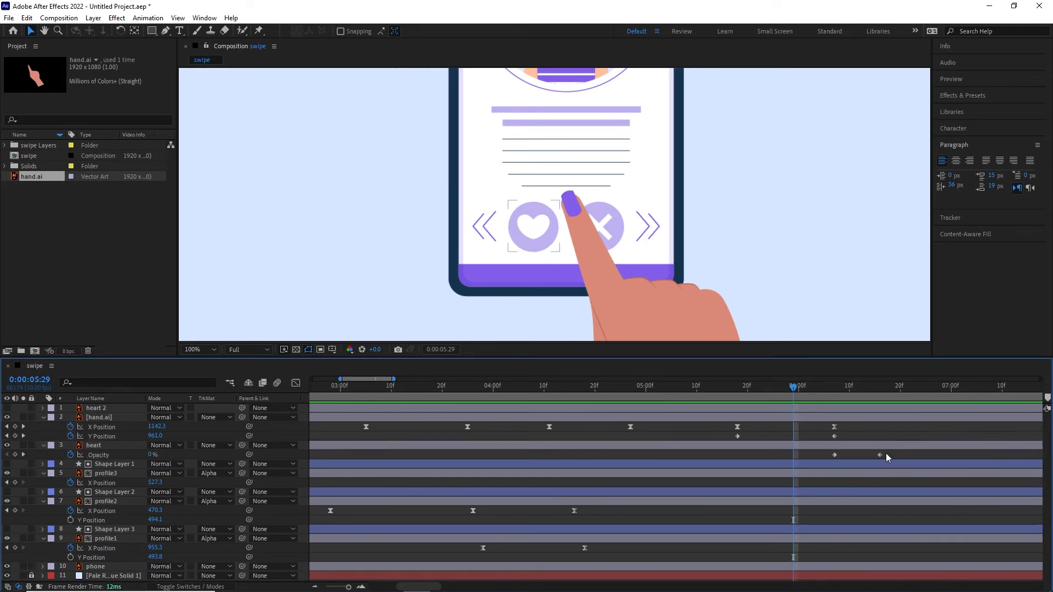
{"action": "left_click_drag", "start_coordinate": [886, 454], "coordinate": [848, 448]}
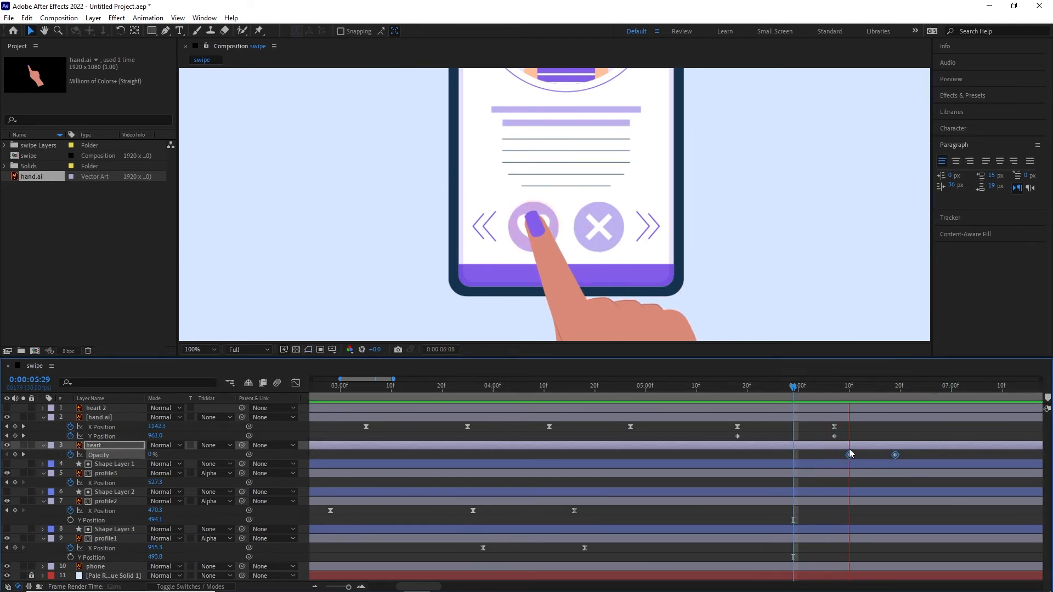
{"action": "left_click", "coordinate": [966, 387]}
{"action": "left_click_drag", "start_coordinate": [968, 390], "coordinate": [865, 392]}
Collapse the open properties of all unlocked layers in the timeline and clear the selection.
{"action": "key", "text": "super"}
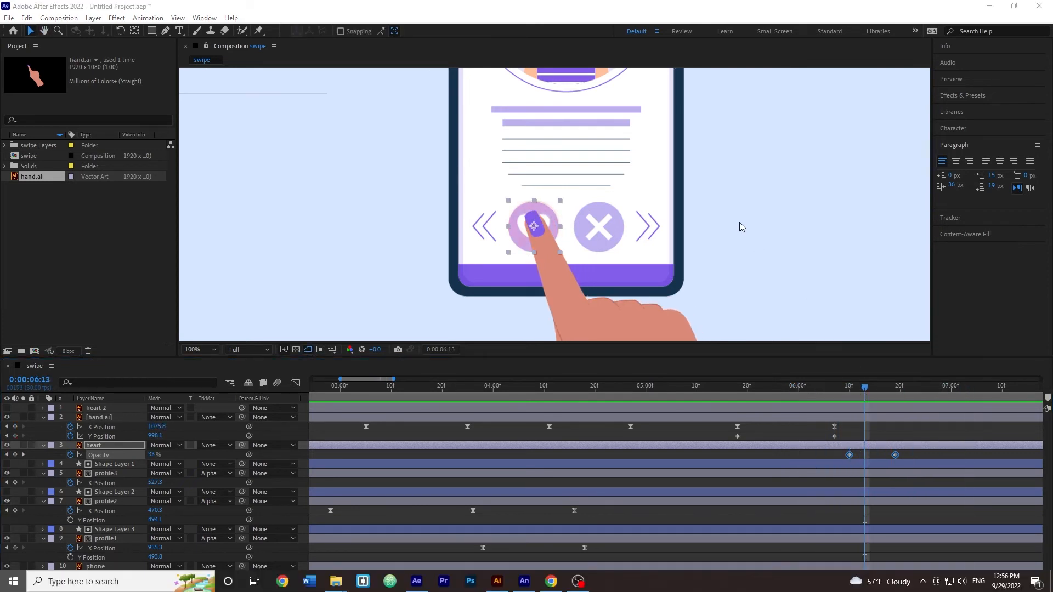
{"action": "left_click", "coordinate": [945, 283]}
{"action": "scroll", "coordinate": [663, 247], "scroll_direction": "down", "scroll_amount": 1}
{"action": "scroll", "coordinate": [663, 247], "scroll_direction": "down", "scroll_amount": 1}
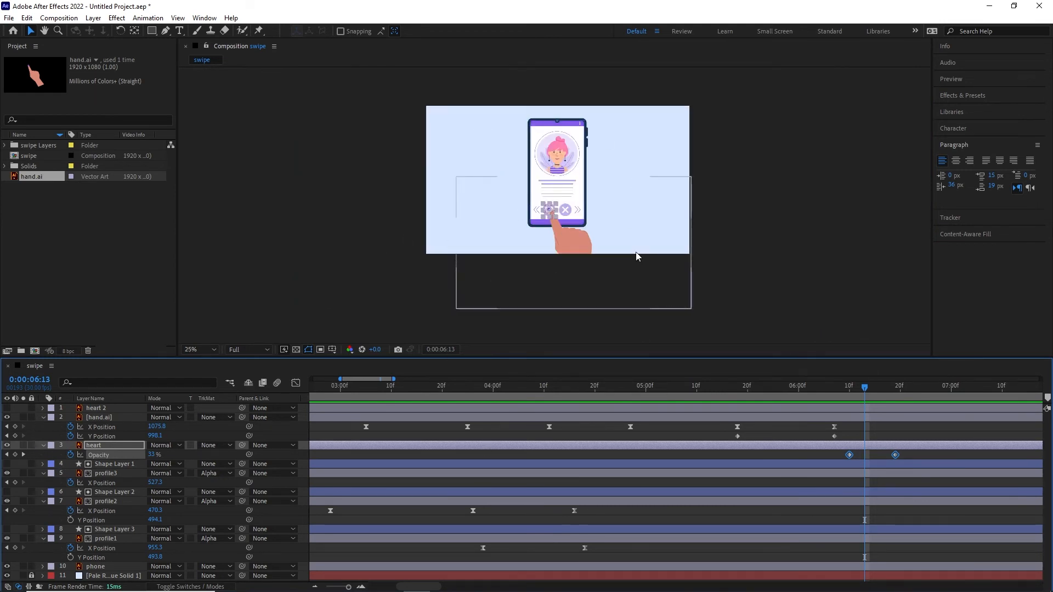
{"action": "key", "text": "ctrl+a"}
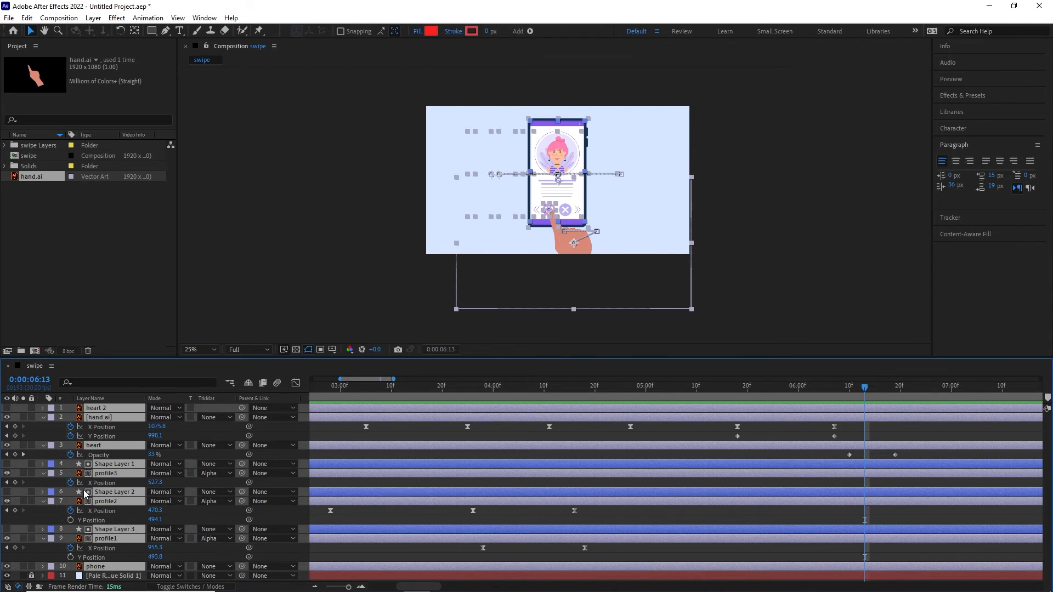
{"action": "left_click", "coordinate": [44, 417]}
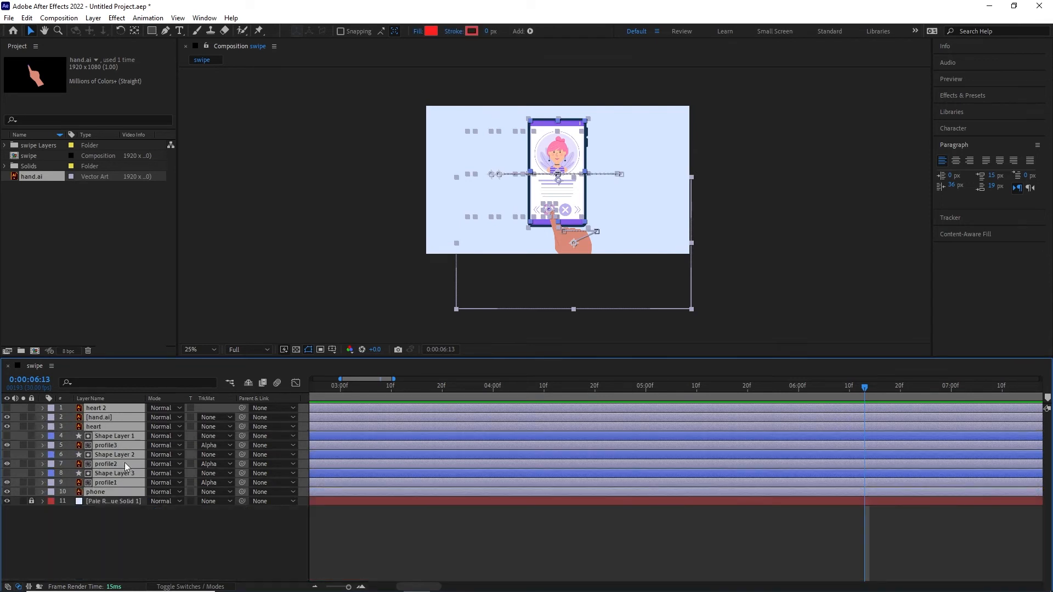
{"action": "left_click", "coordinate": [159, 528]}
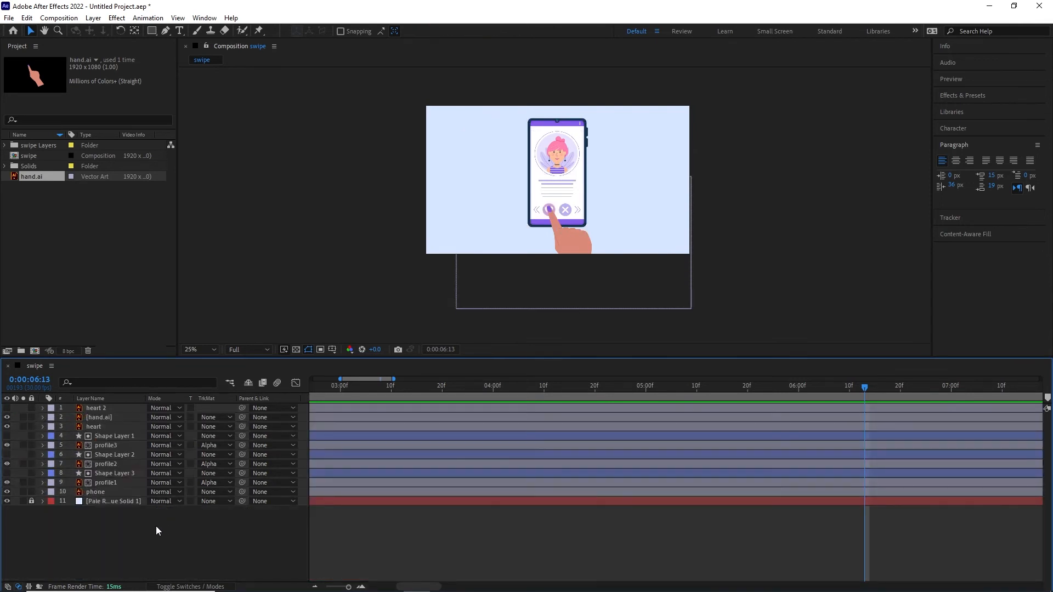
Make the heart 2 layer visible and reveal the keyframed properties of the hand.ai and heart layers.
{"action": "left_click", "coordinate": [97, 409]}
{"action": "left_click", "coordinate": [7, 408]}
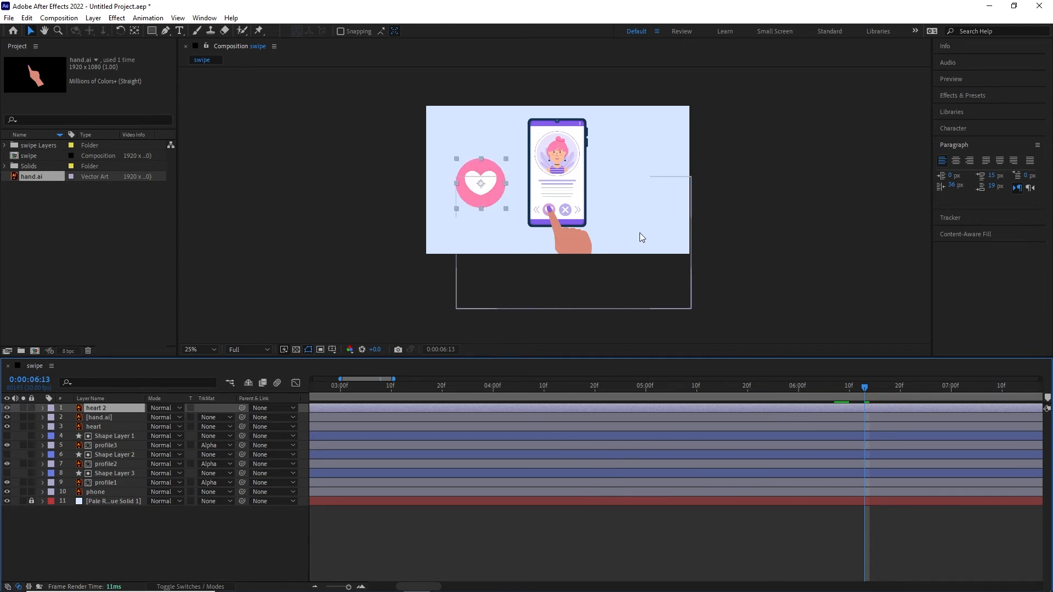
{"action": "left_click", "coordinate": [97, 417]}
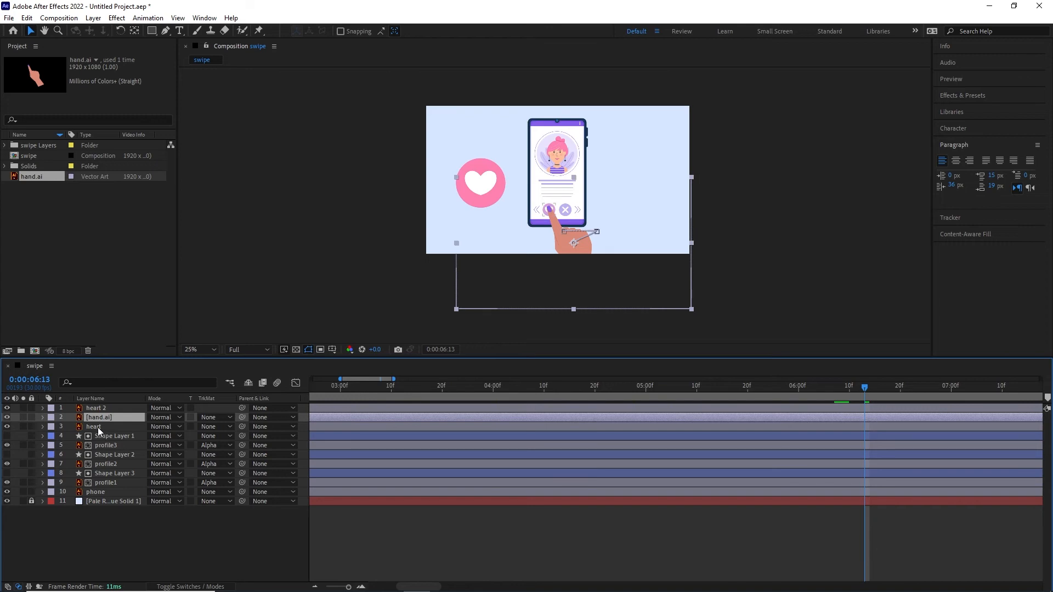
{"action": "key", "text": "u"}
{"action": "left_click", "coordinate": [97, 445]}
{"action": "key", "text": "u"}
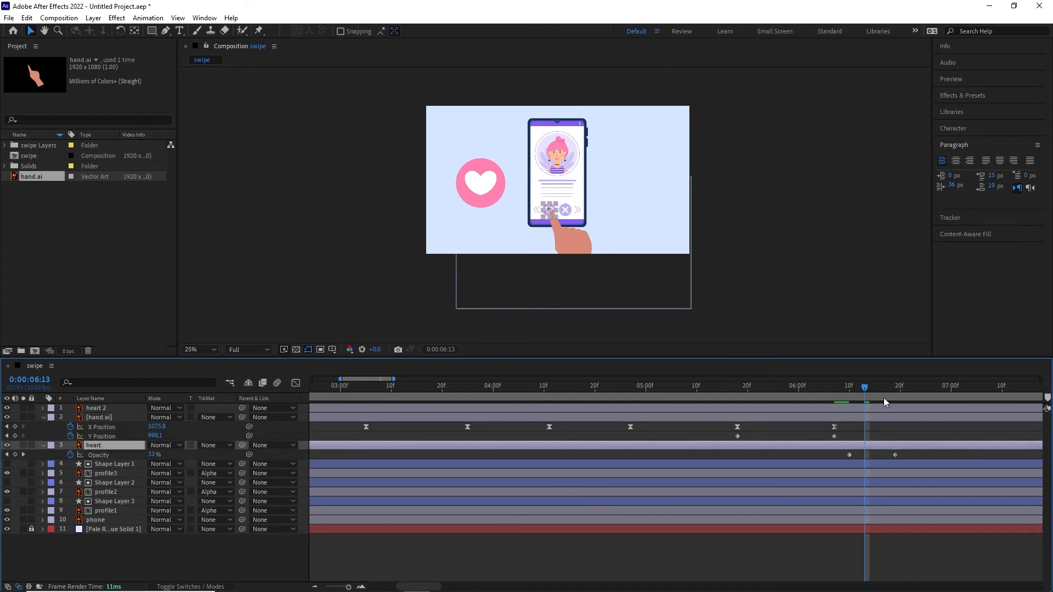
At 0:00:06:19, move the large heart 2 graphic closer to the phone so it touches the phone's left edge.
{"action": "left_click_drag", "start_coordinate": [870, 390], "coordinate": [899, 391]}
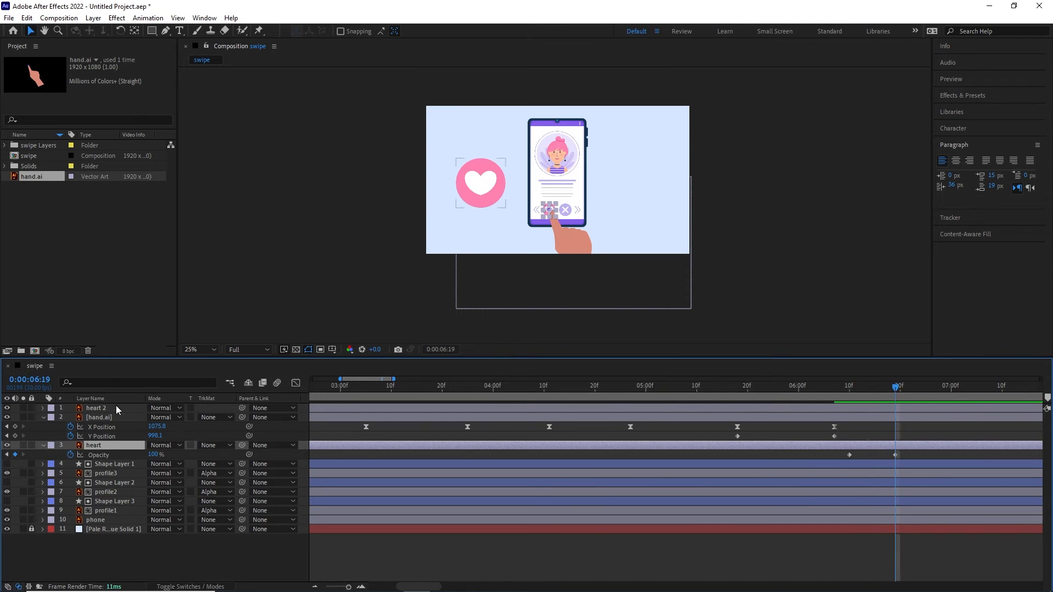
{"action": "left_click", "coordinate": [94, 408]}
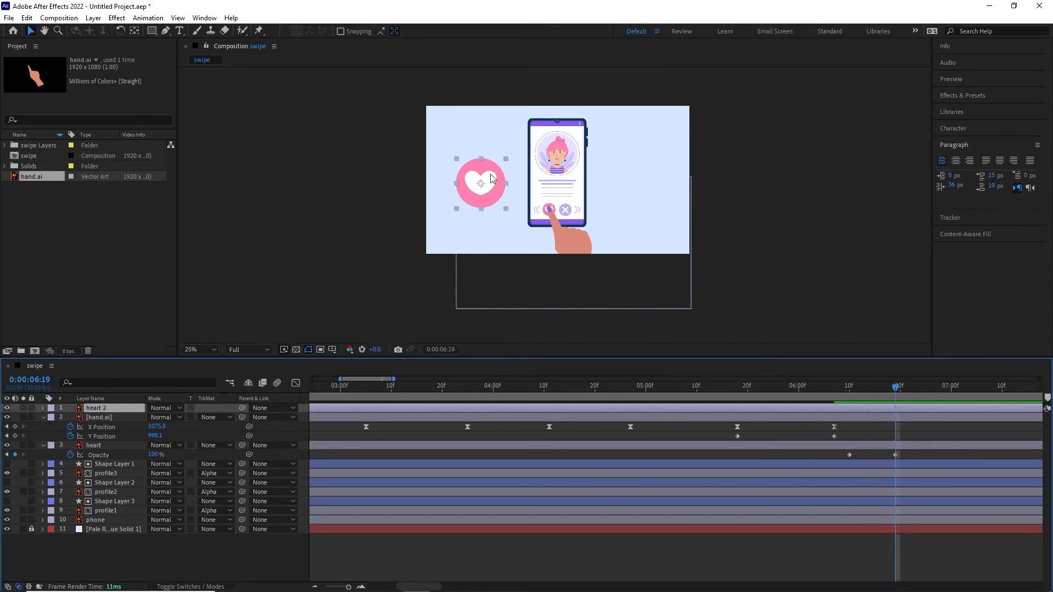
{"action": "left_click_drag", "start_coordinate": [491, 175], "coordinate": [513, 177]}
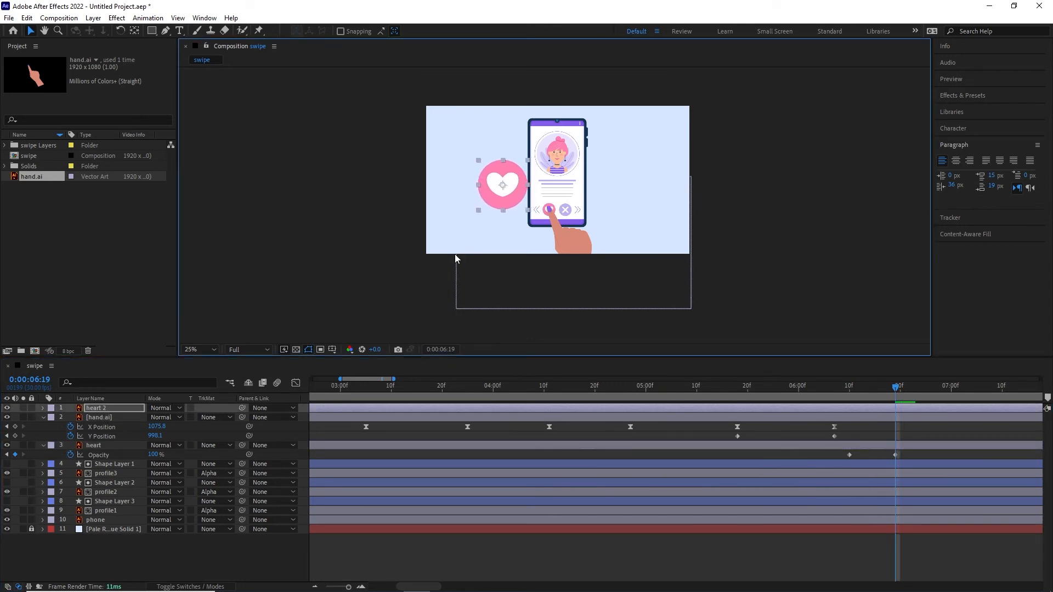
Keyframe the heart 2 layer's Scale at 0% at 0:00:06:19.
{"action": "key", "text": "s"}
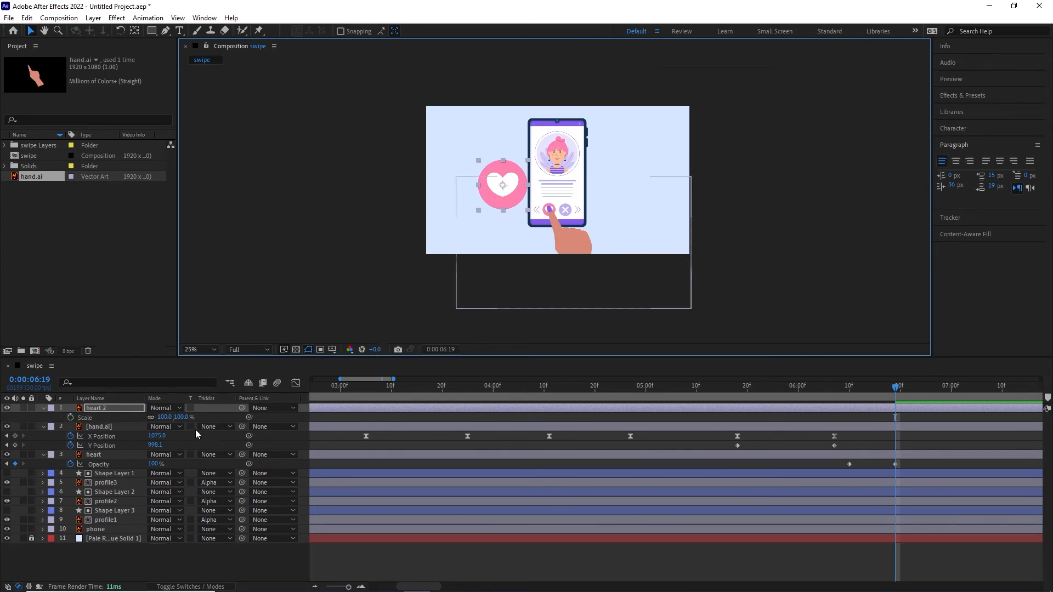
{"action": "left_click", "coordinate": [184, 414]}
{"action": "left_click", "coordinate": [185, 415]}
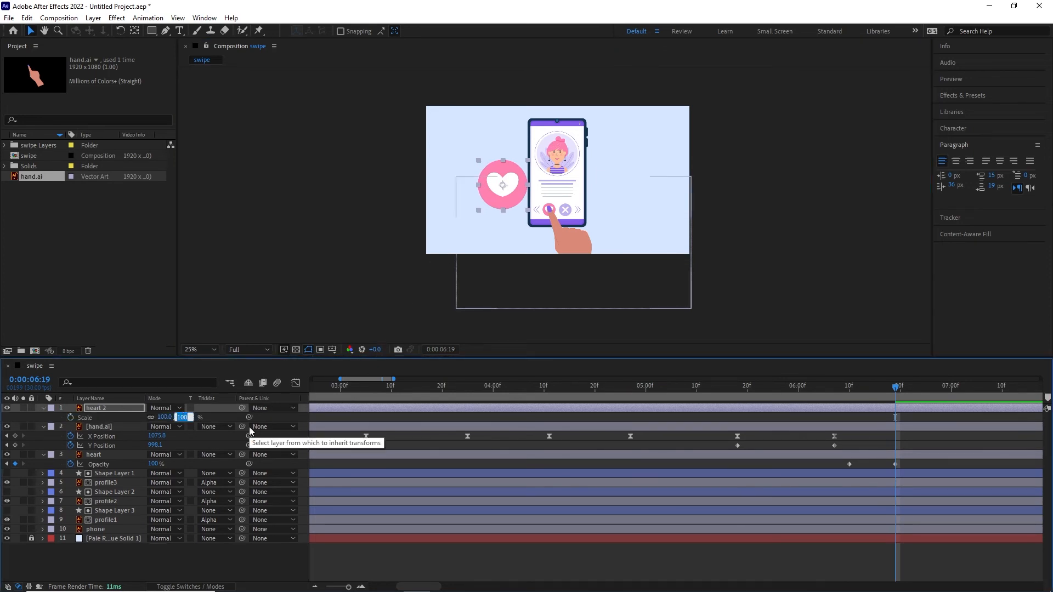
{"action": "type", "text": "0"}
{"action": "key", "text": "Return"}
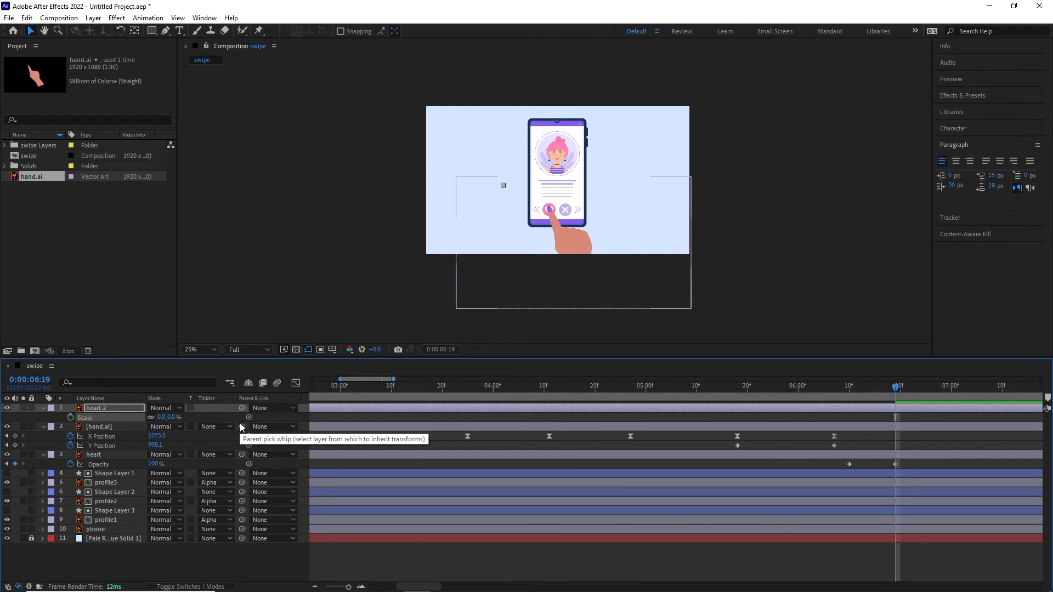
{"action": "left_click", "coordinate": [70, 417]}
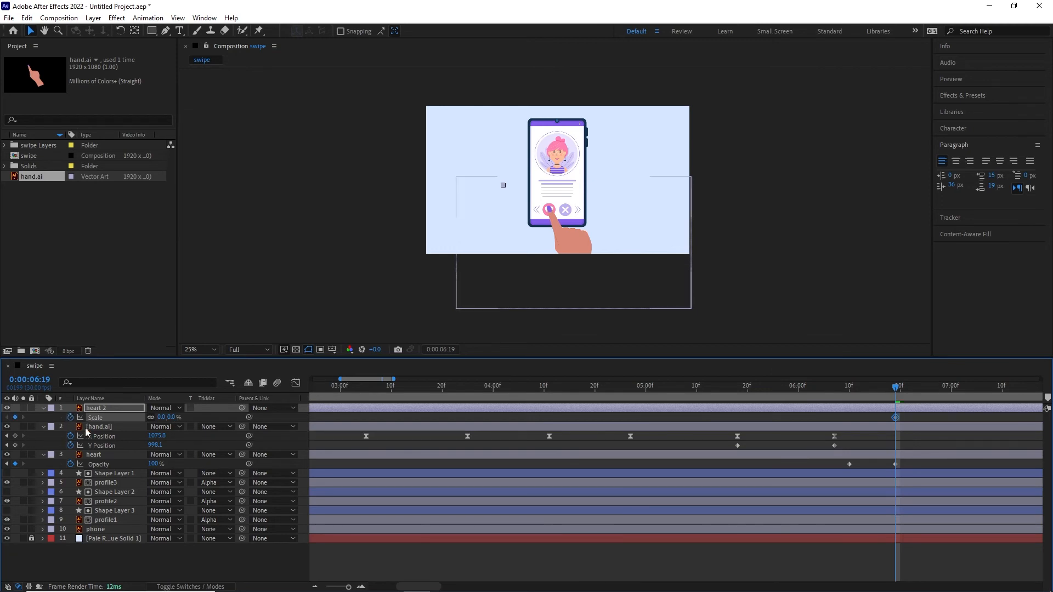
Keyframe the heart 2 layer's Scale at 100% at 0:00:07:09.
{"action": "key", "text": "shift+Page_Down"}
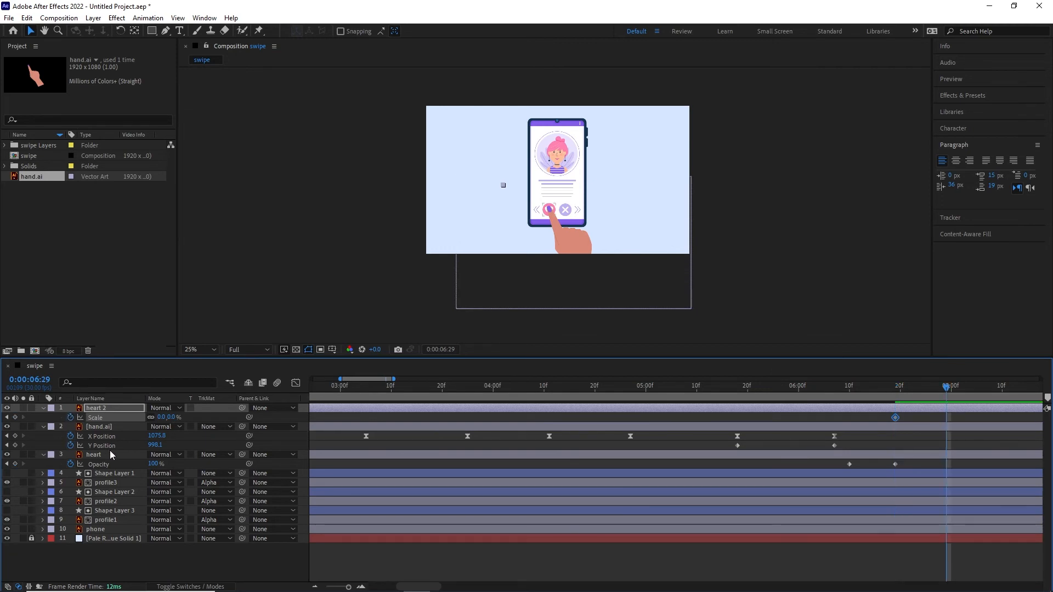
{"action": "key", "text": "shift+Page_Down"}
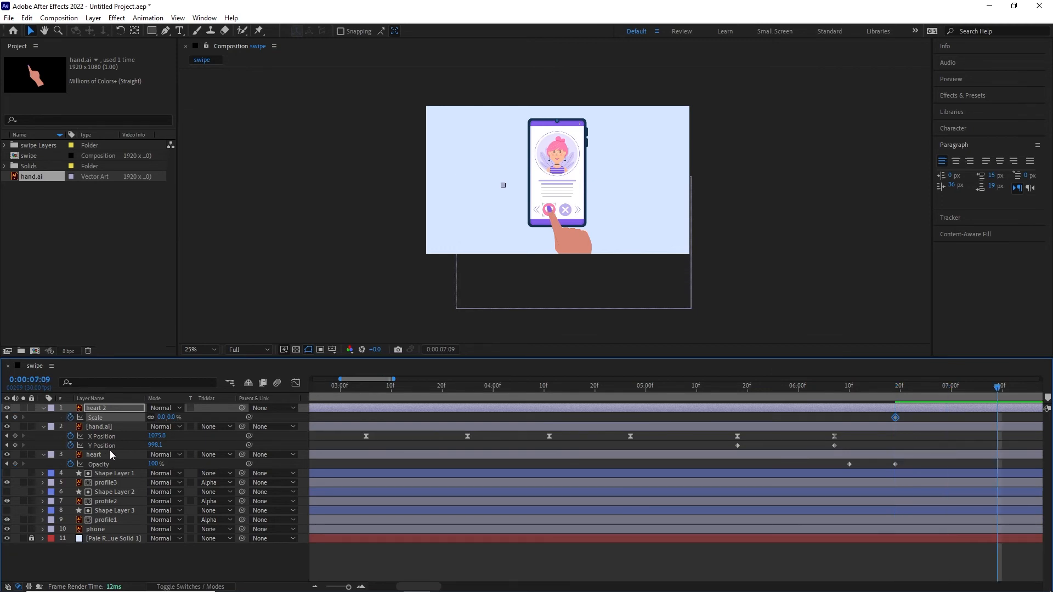
{"action": "left_click", "coordinate": [172, 418]}
{"action": "key", "text": "Return"}
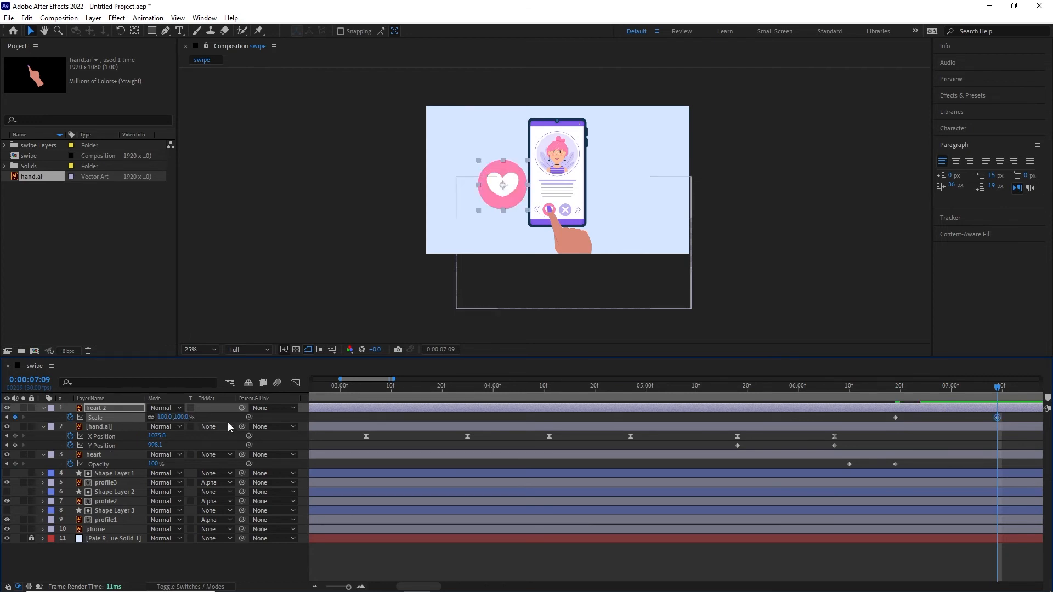
Fade out the heart 2 layer with Opacity keyframes at 100% at 0:00:07:02 and 0% at 0:00:07:09.
{"action": "left_click_drag", "start_coordinate": [997, 388], "coordinate": [962, 387]}
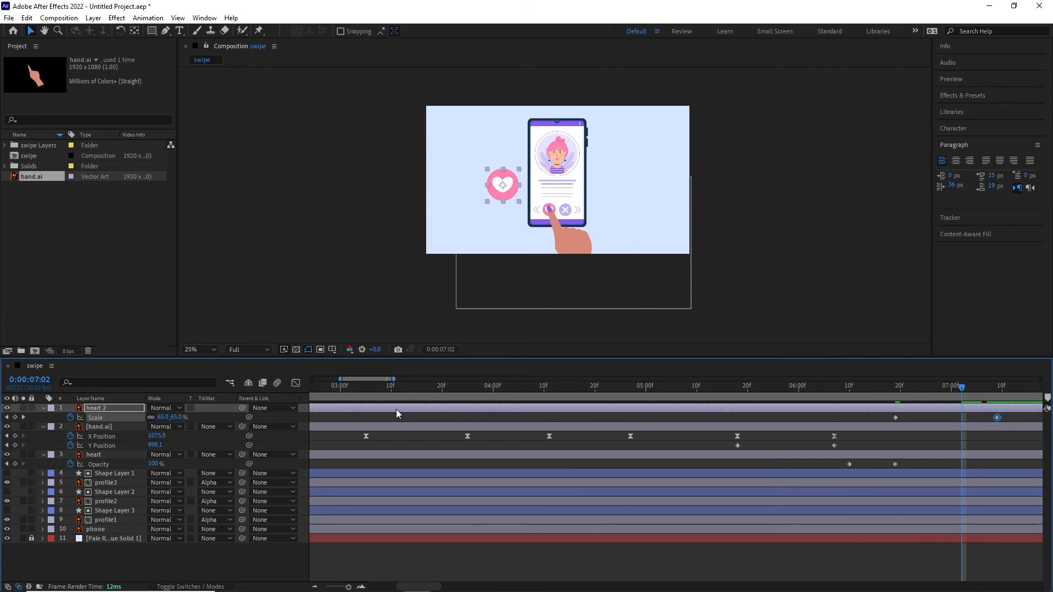
{"action": "key", "text": "t"}
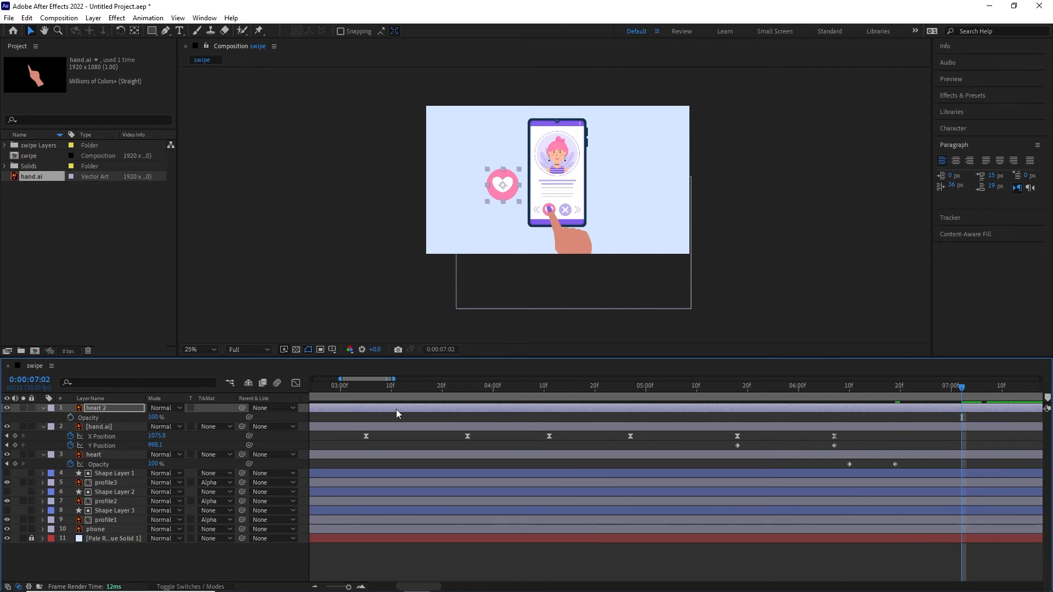
{"action": "key", "text": "shift+s"}
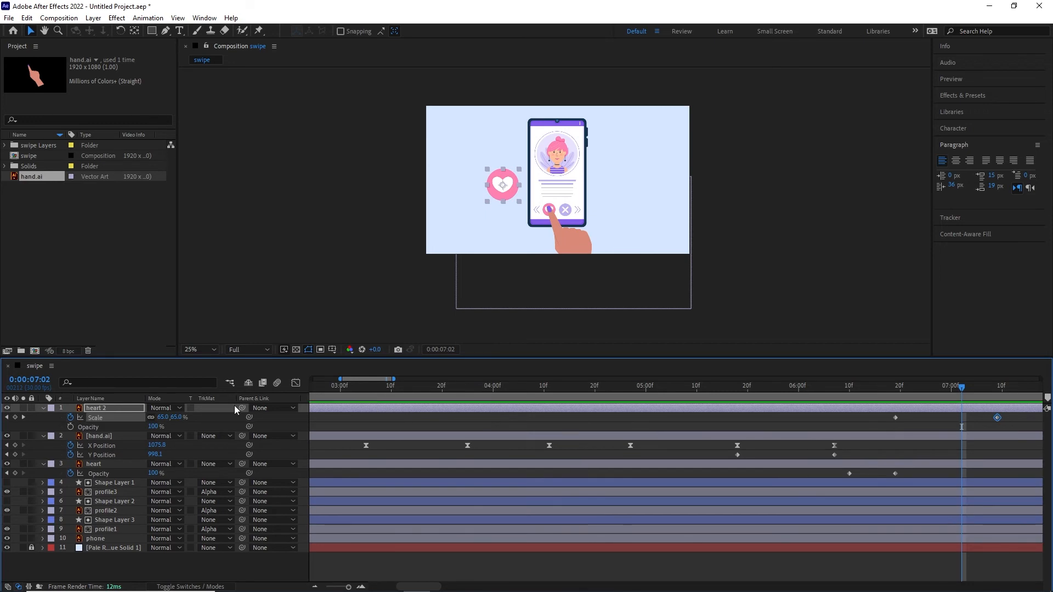
{"action": "key", "text": "shift+t"}
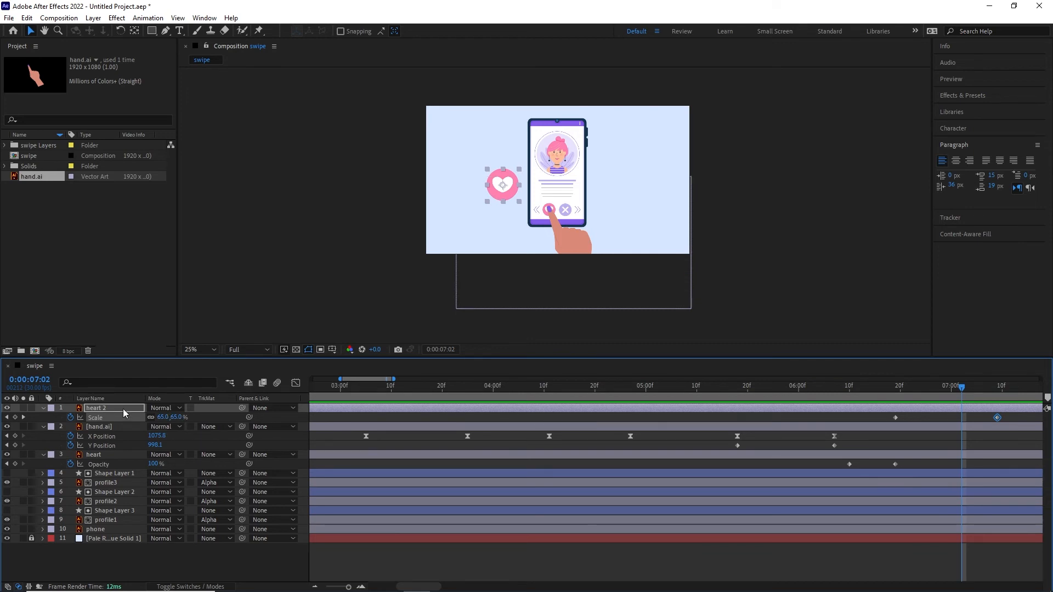
{"action": "key", "text": "shift+t"}
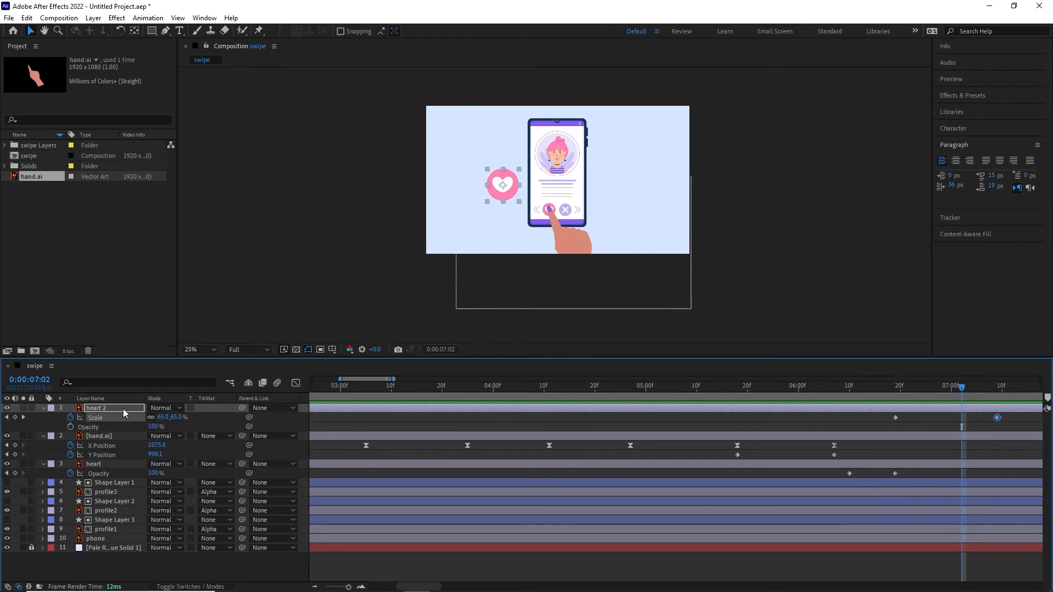
{"action": "left_click", "coordinate": [70, 426]}
{"action": "left_click_drag", "start_coordinate": [964, 387], "coordinate": [999, 391]}
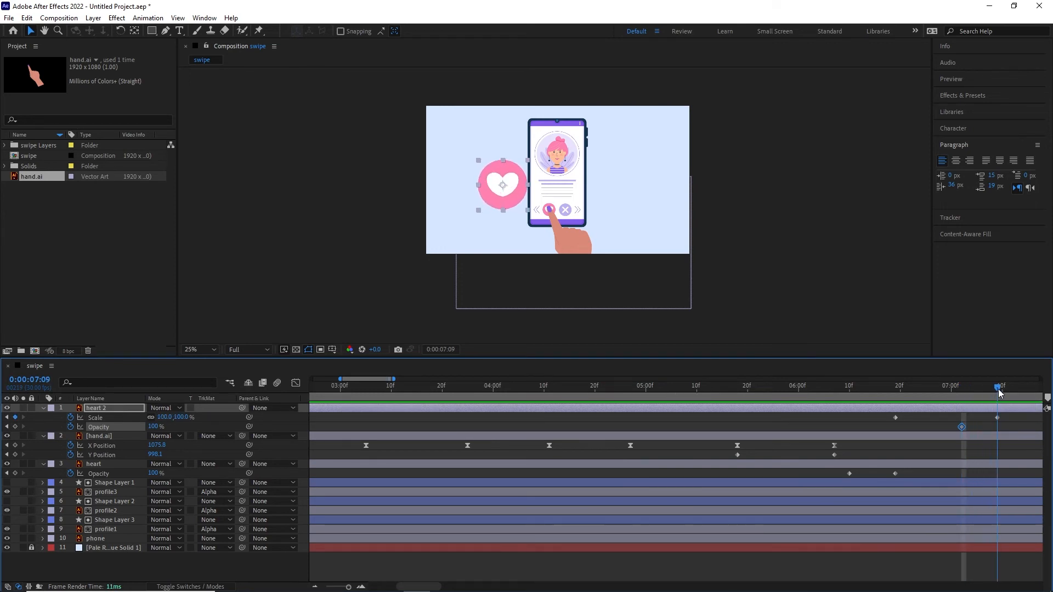
{"action": "left_click_drag", "start_coordinate": [153, 425], "coordinate": [106, 426]}
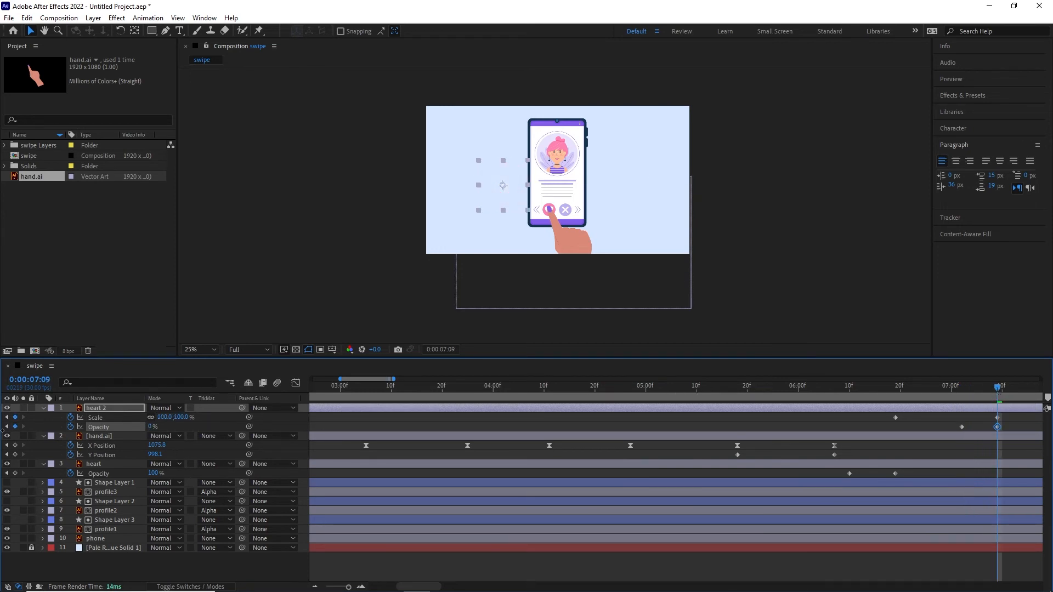
Play back the large heart's pop-up and fade-out from 0:00:06:12.
{"action": "key", "text": "Page_Up"}
{"action": "left_click_drag", "start_coordinate": [967, 393], "coordinate": [965, 429]}
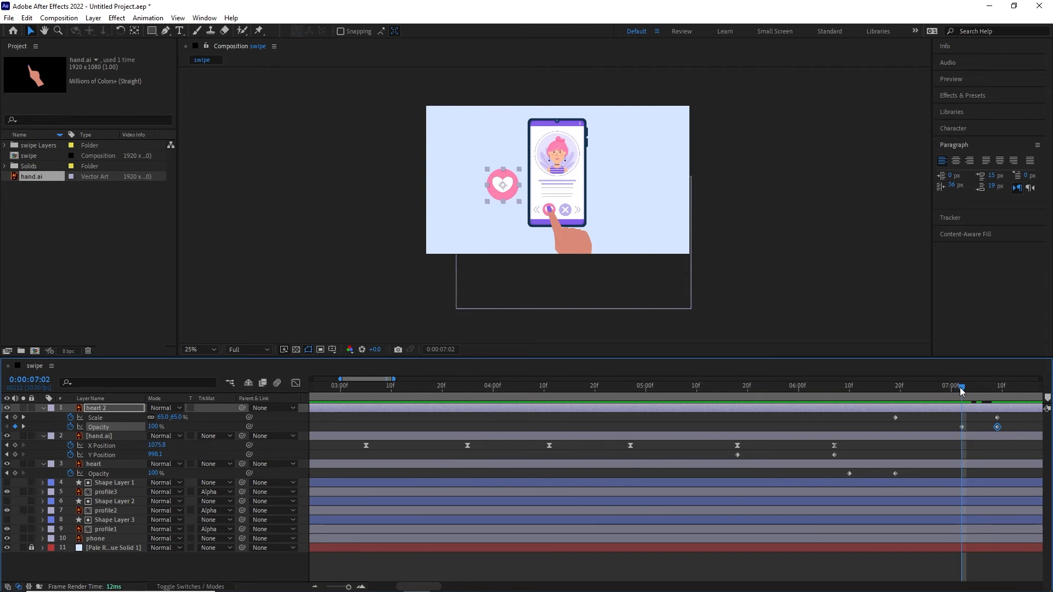
{"action": "left_click_drag", "start_coordinate": [960, 391], "coordinate": [860, 400]}
{"action": "key", "text": "space"}
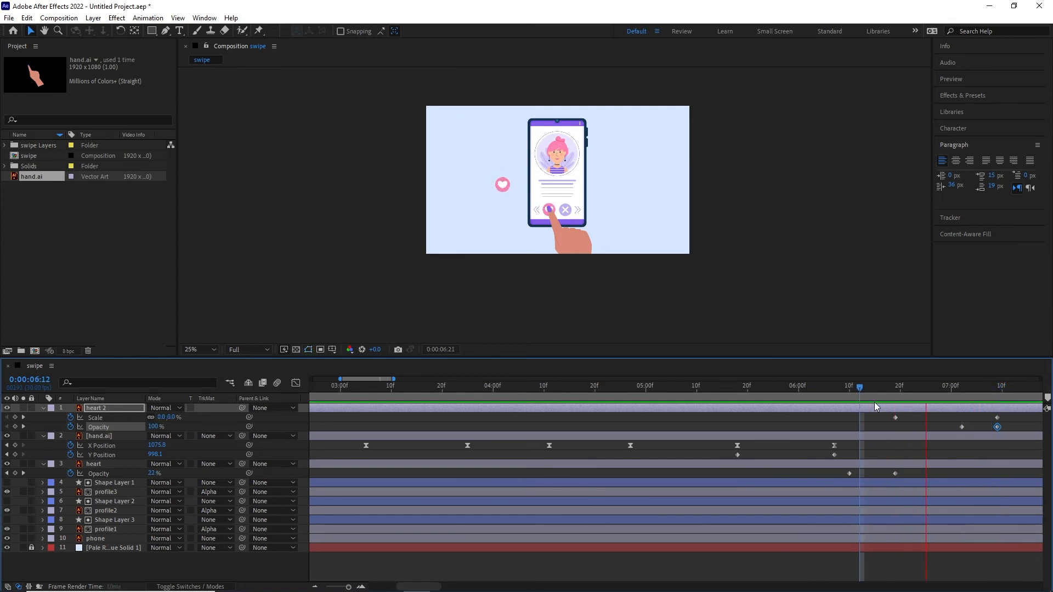
{"action": "key", "text": "space"}
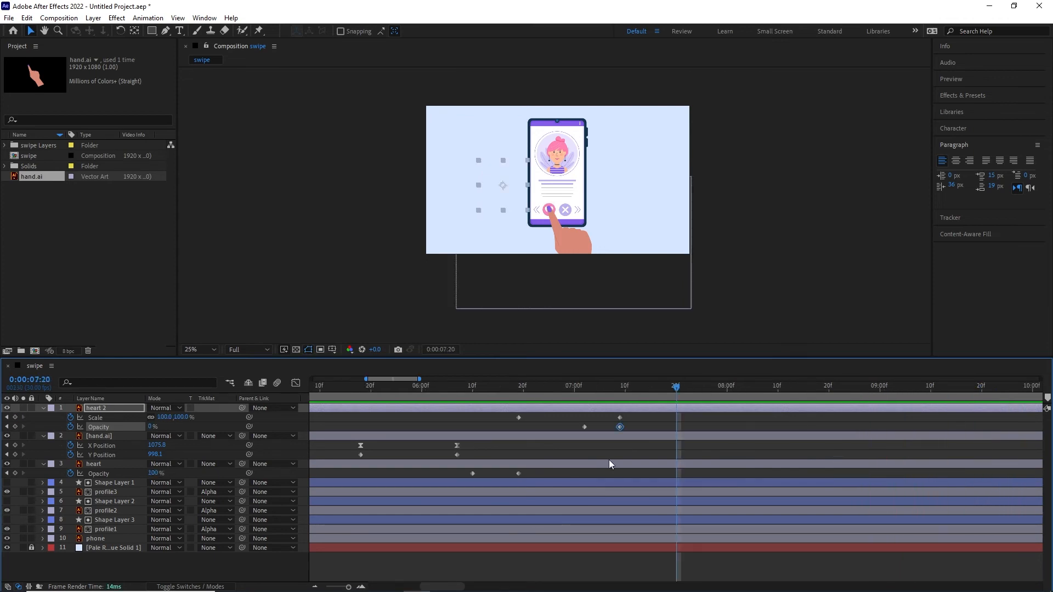
Trim the start of the heart 2 layer to just before its first Scale keyframe.
{"action": "left_click_drag", "start_coordinate": [348, 586], "coordinate": [346, 585]}
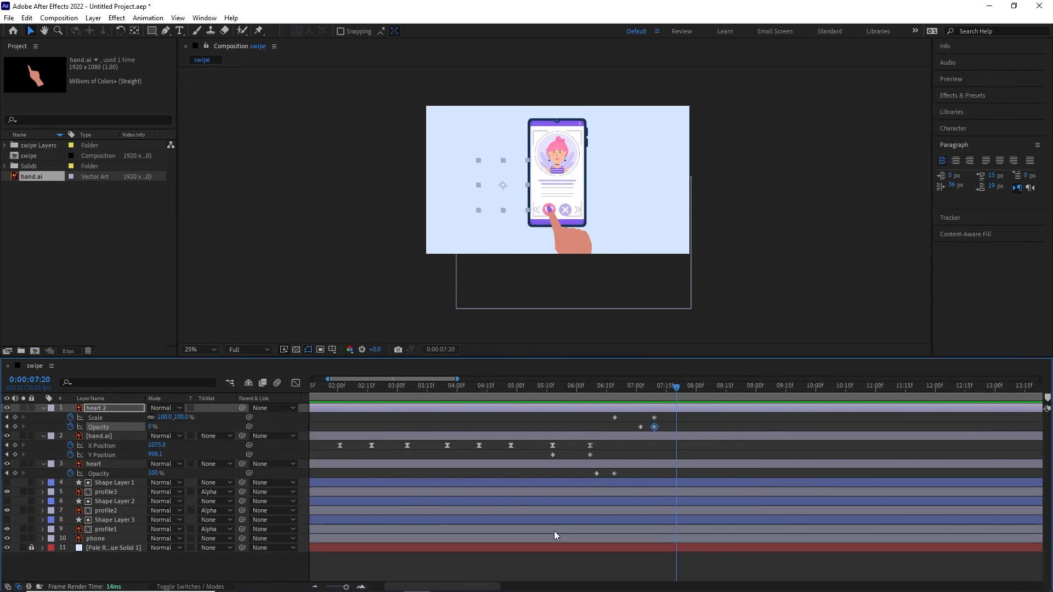
{"action": "left_click_drag", "start_coordinate": [473, 588], "coordinate": [449, 591]}
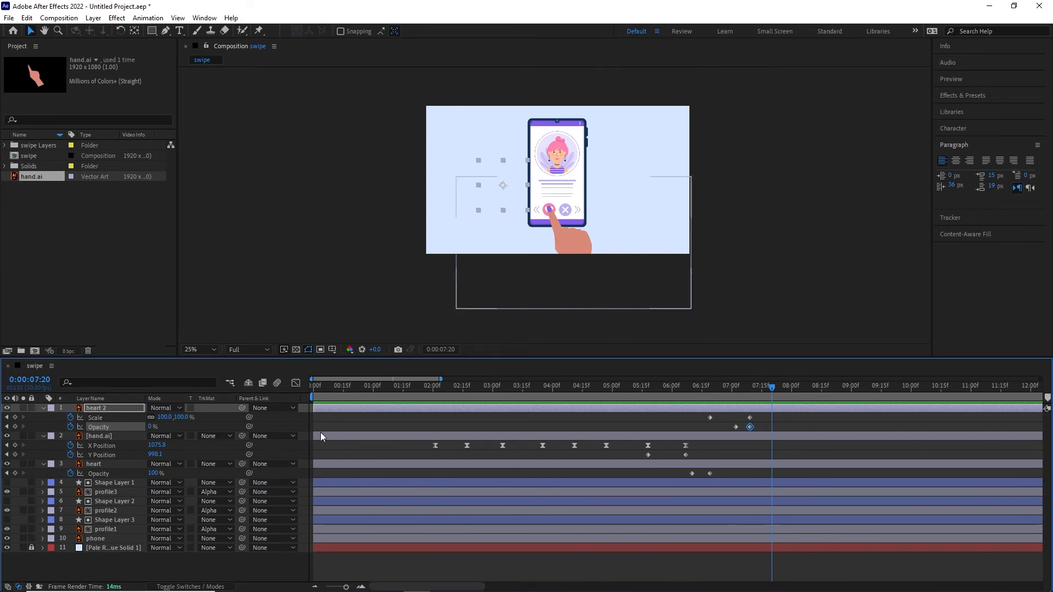
{"action": "left_click_drag", "start_coordinate": [313, 406], "coordinate": [696, 420]}
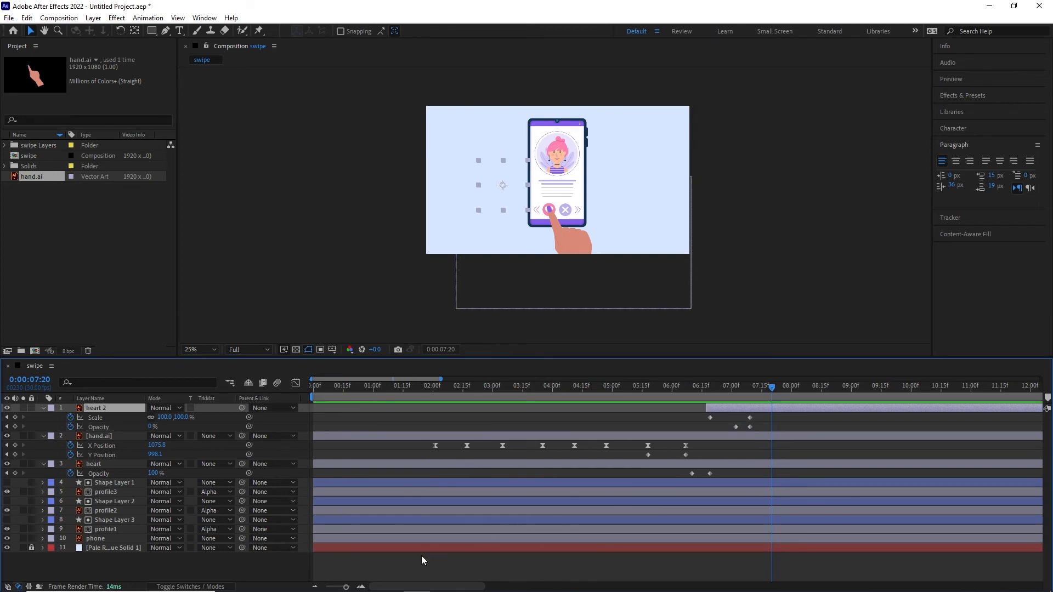
Trim the end of the heart 2 layer to its final Scale and Opacity keyframes at 0:00:07:09.
{"action": "left_click_drag", "start_coordinate": [423, 586], "coordinate": [437, 586]}
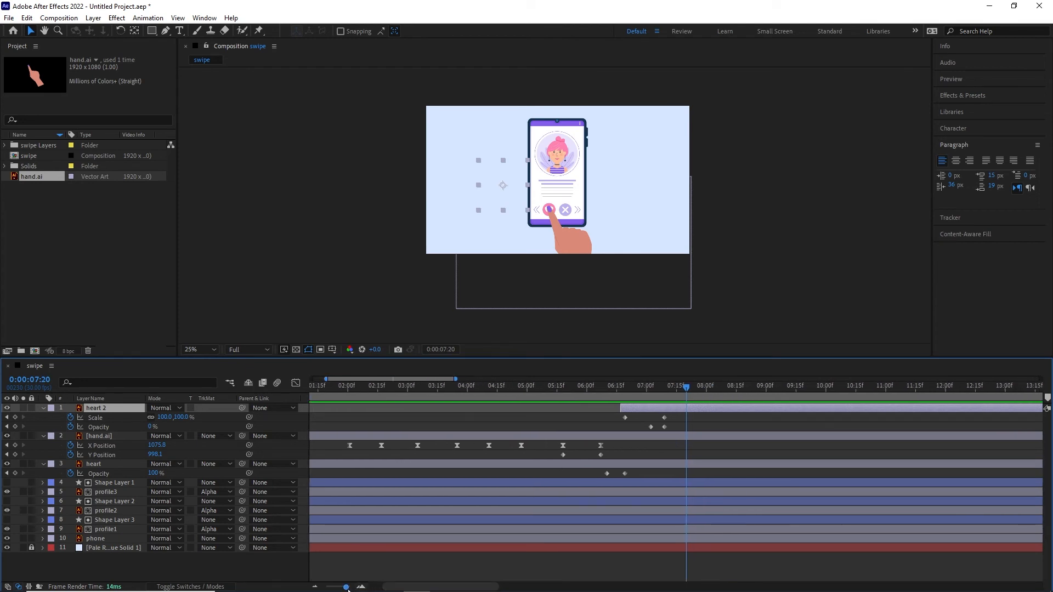
{"action": "left_click_drag", "start_coordinate": [347, 587], "coordinate": [294, 587]}
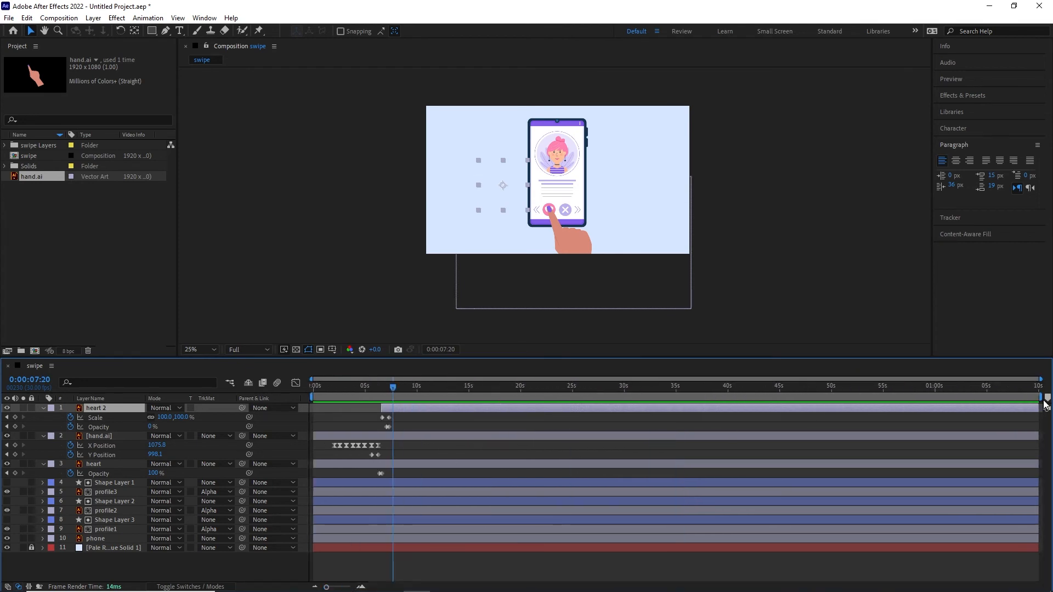
{"action": "left_click_drag", "start_coordinate": [1040, 408], "coordinate": [407, 412]}
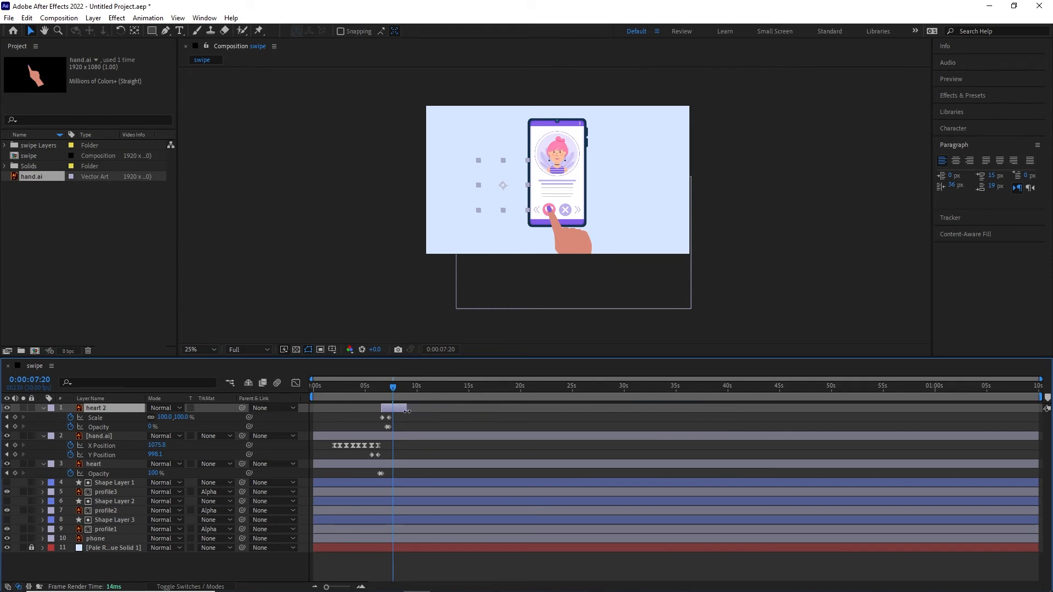
{"action": "left_click", "coordinate": [361, 587]}
{"action": "left_click", "coordinate": [361, 587]}
{"action": "left_click", "coordinate": [360, 587]}
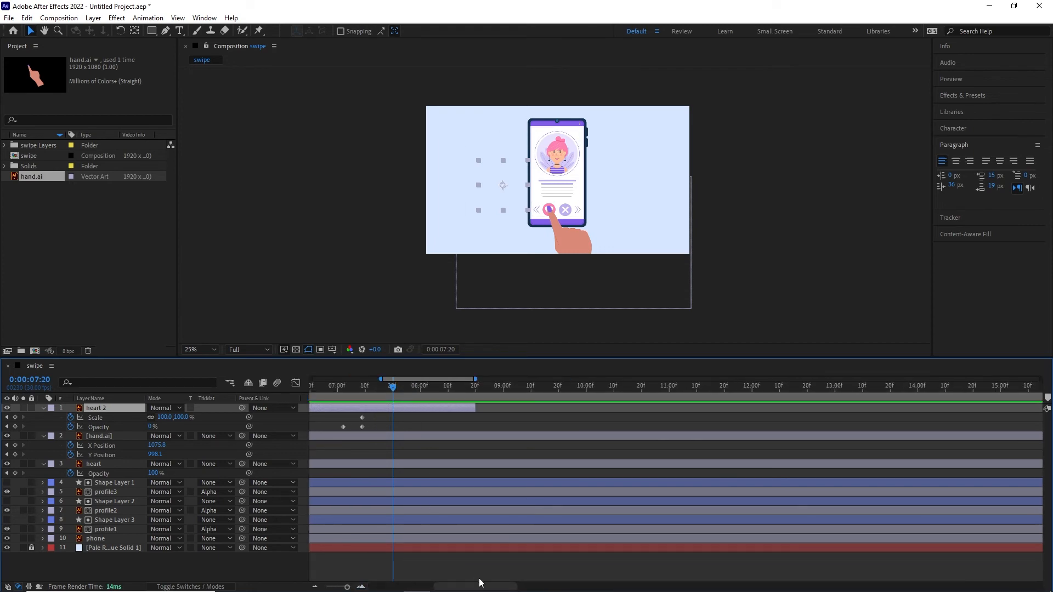
{"action": "left_click_drag", "start_coordinate": [479, 585], "coordinate": [460, 587]}
{"action": "left_click_drag", "start_coordinate": [551, 388], "coordinate": [521, 393]}
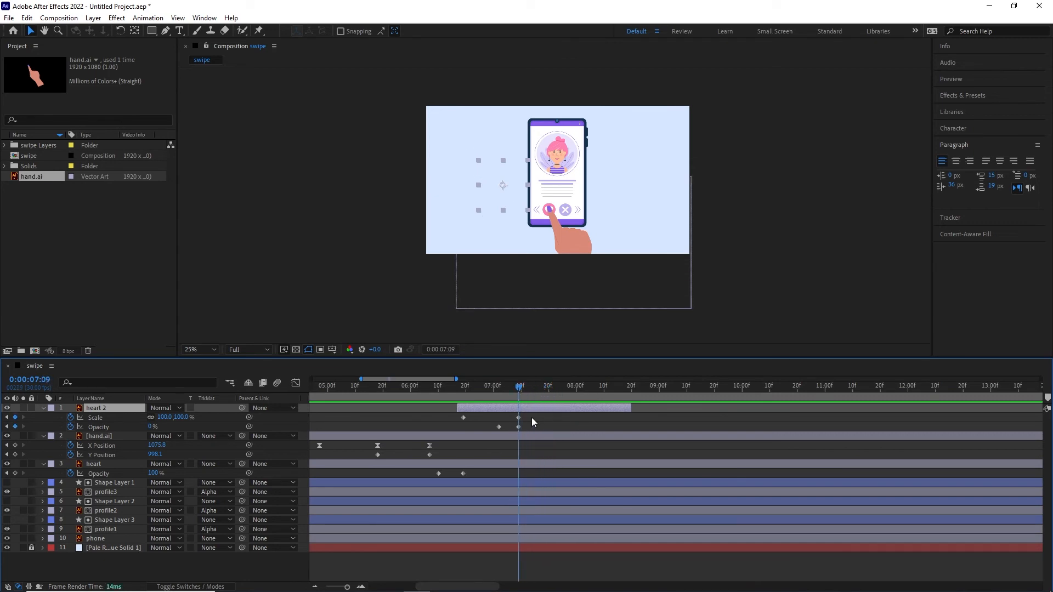
{"action": "left_click_drag", "start_coordinate": [617, 406], "coordinate": [438, 405]}
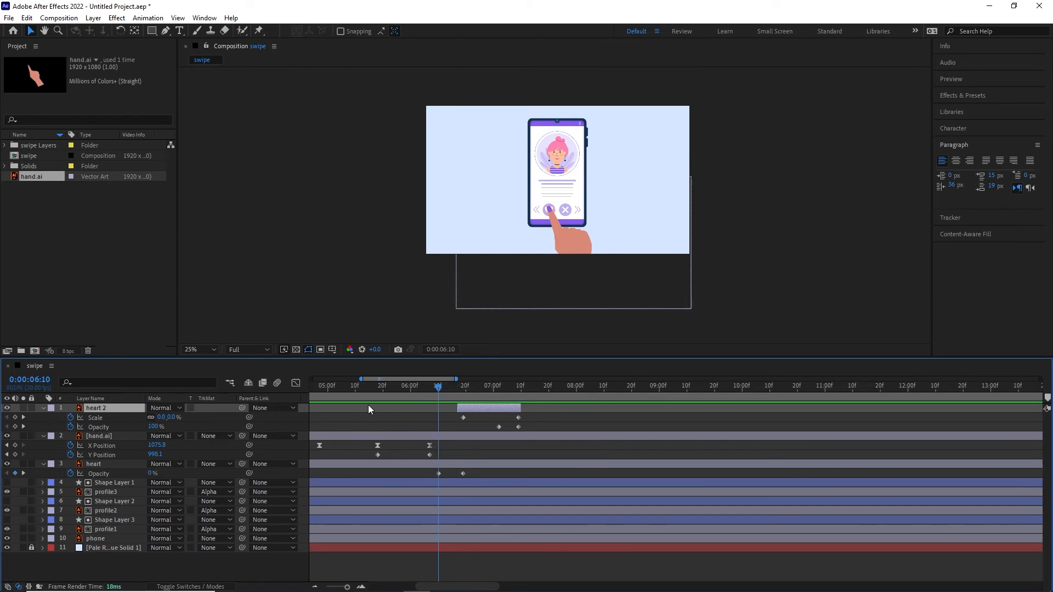
{"action": "left_click_drag", "start_coordinate": [440, 386], "coordinate": [539, 404]}
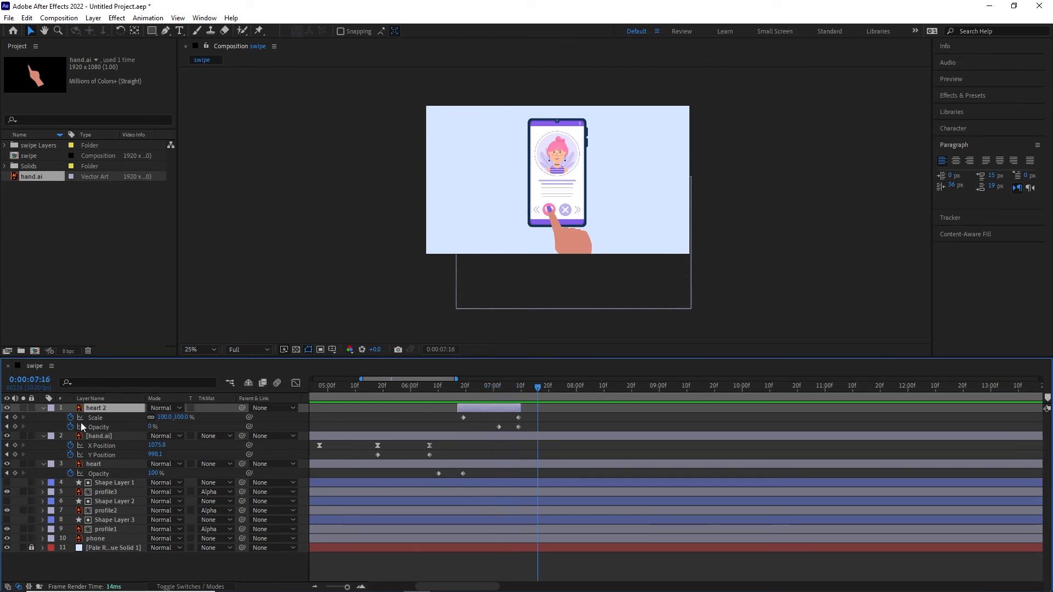
Collapse the heart 2 layer's properties and duplicate the layer five times.
{"action": "left_click", "coordinate": [44, 409]}
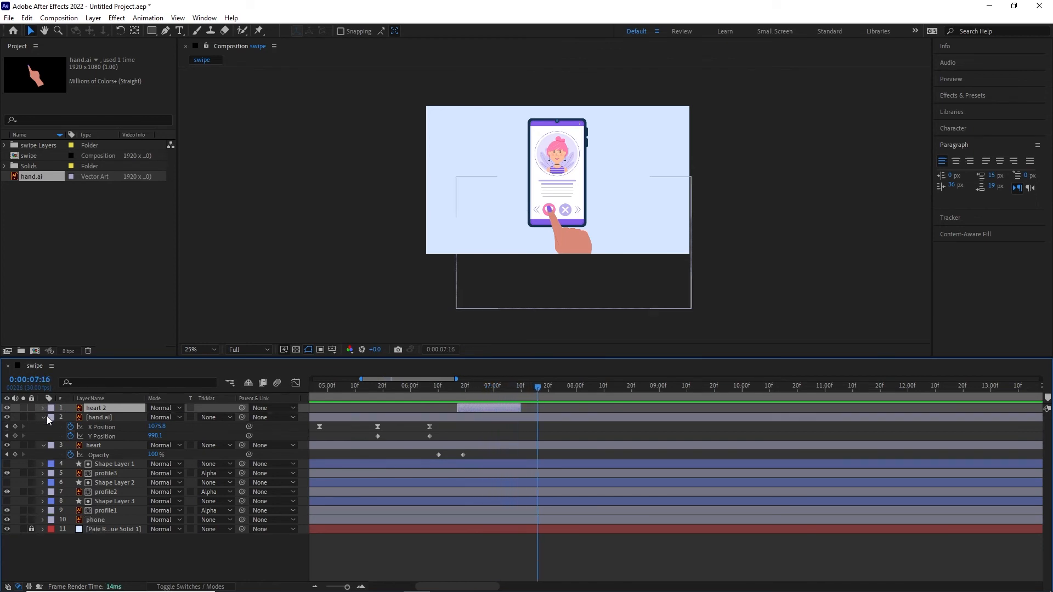
{"action": "left_click", "coordinate": [100, 419]}
{"action": "left_click", "coordinate": [96, 410]}
{"action": "key", "text": "ctrl+d"}
{"action": "key", "text": "ctrl+d"}
{"action": "key", "text": "ctrl+d"}
{"action": "key", "text": "ctrl+d"}
{"action": "key", "text": "ctrl+d"}
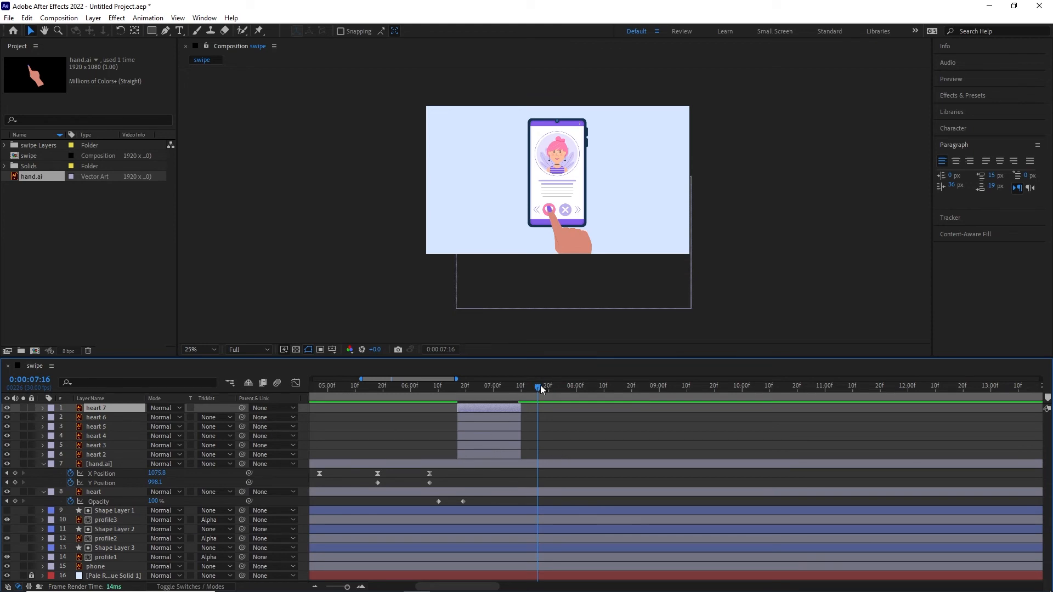
At 0:00:07:03, spread hearts 7, 6 and 5 along the phone's right side at middle, lower and upper height.
{"action": "left_click_drag", "start_coordinate": [538, 386], "coordinate": [503, 388]}
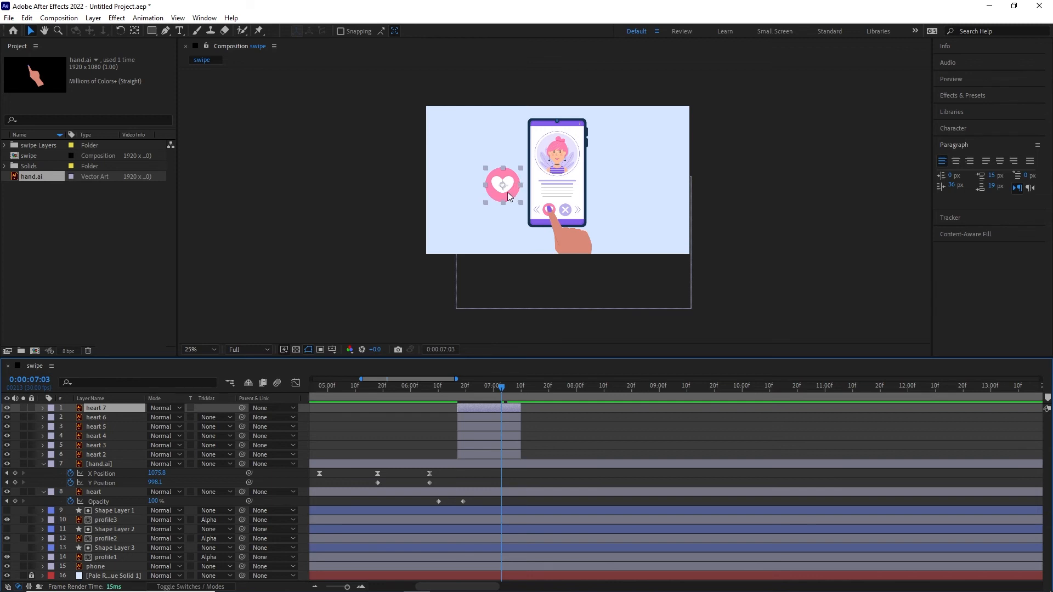
{"action": "left_click_drag", "start_coordinate": [508, 197], "coordinate": [640, 191]}
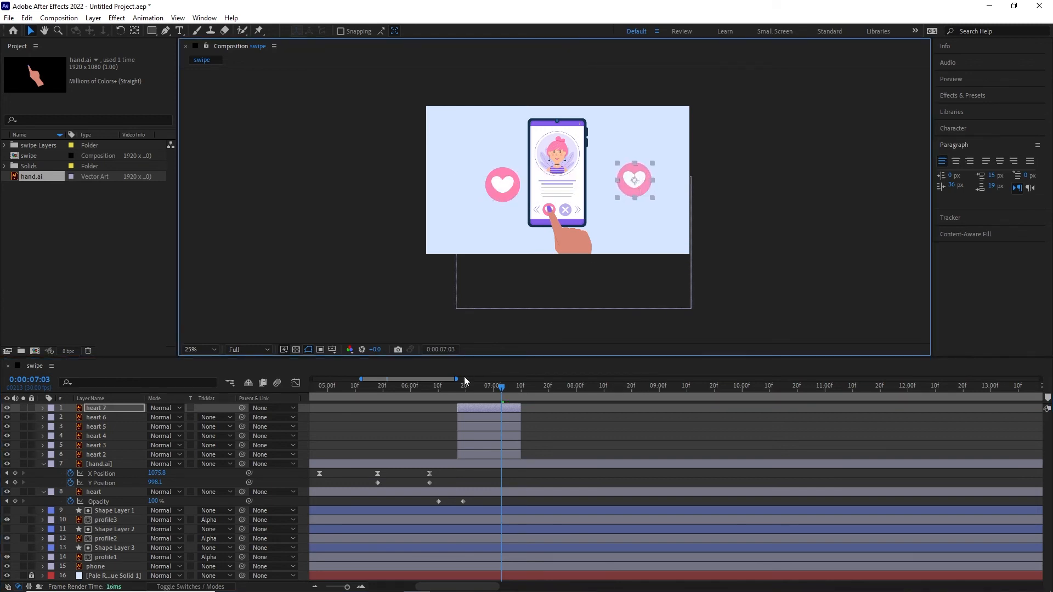
{"action": "left_click", "coordinate": [484, 415]}
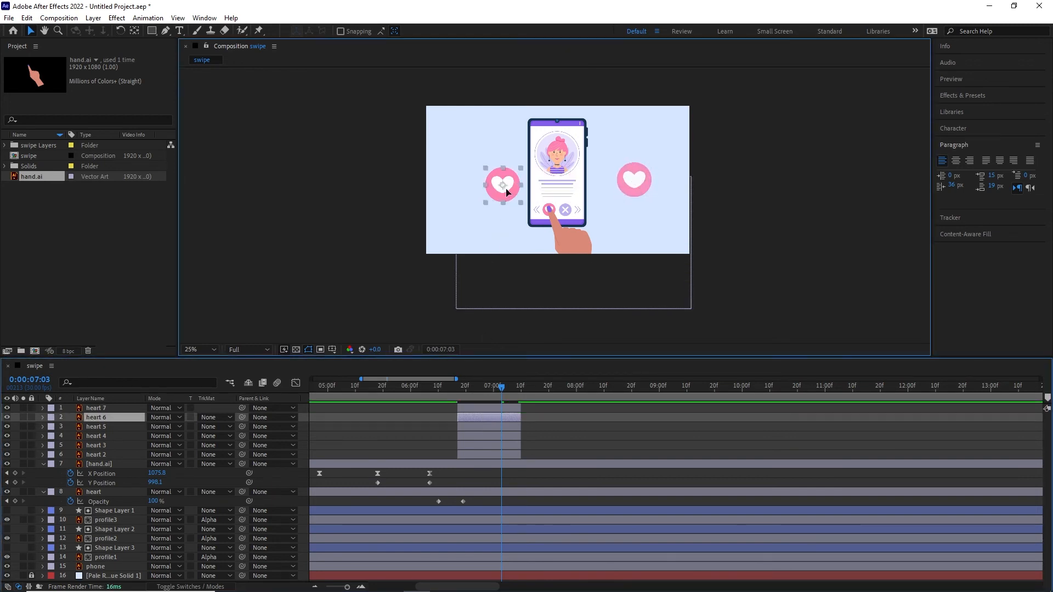
{"action": "left_click_drag", "start_coordinate": [507, 192], "coordinate": [609, 226]}
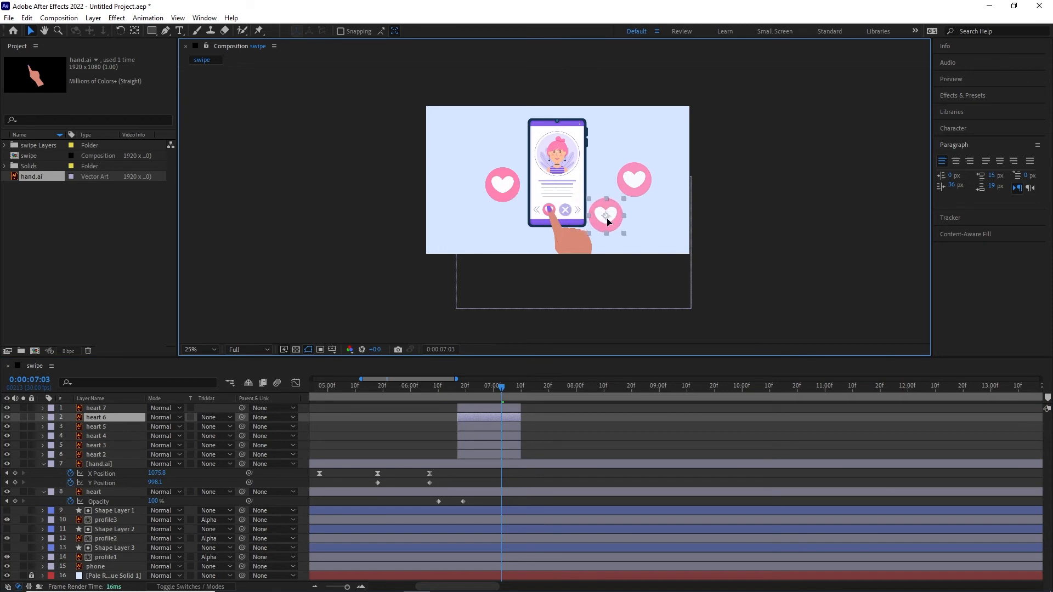
{"action": "left_click", "coordinate": [482, 427]}
{"action": "left_click_drag", "start_coordinate": [502, 184], "coordinate": [598, 152]}
Place heart 4 at the phone's upper left and heart 3 at its lower left, around the original heart.
{"action": "left_click", "coordinate": [98, 436]}
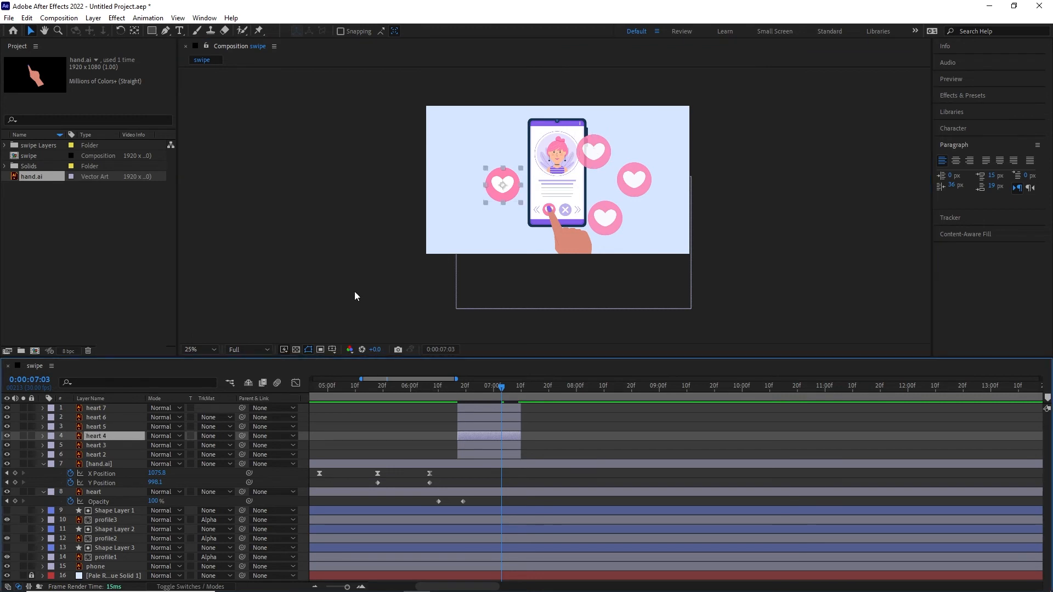
{"action": "left_click_drag", "start_coordinate": [502, 184], "coordinate": [513, 142]}
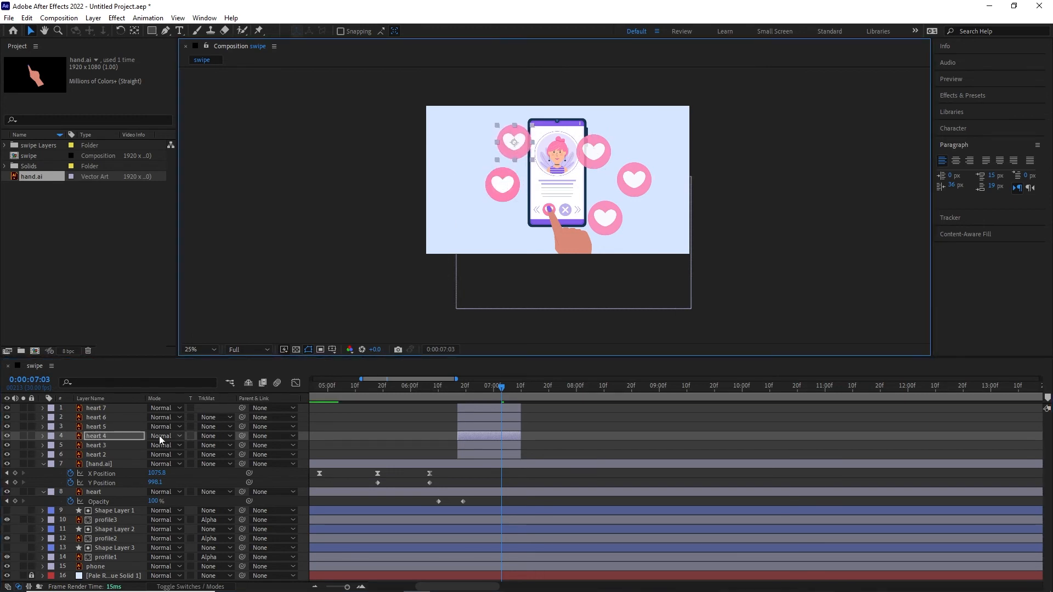
{"action": "left_click", "coordinate": [106, 446]}
{"action": "left_click_drag", "start_coordinate": [491, 189], "coordinate": [498, 237]}
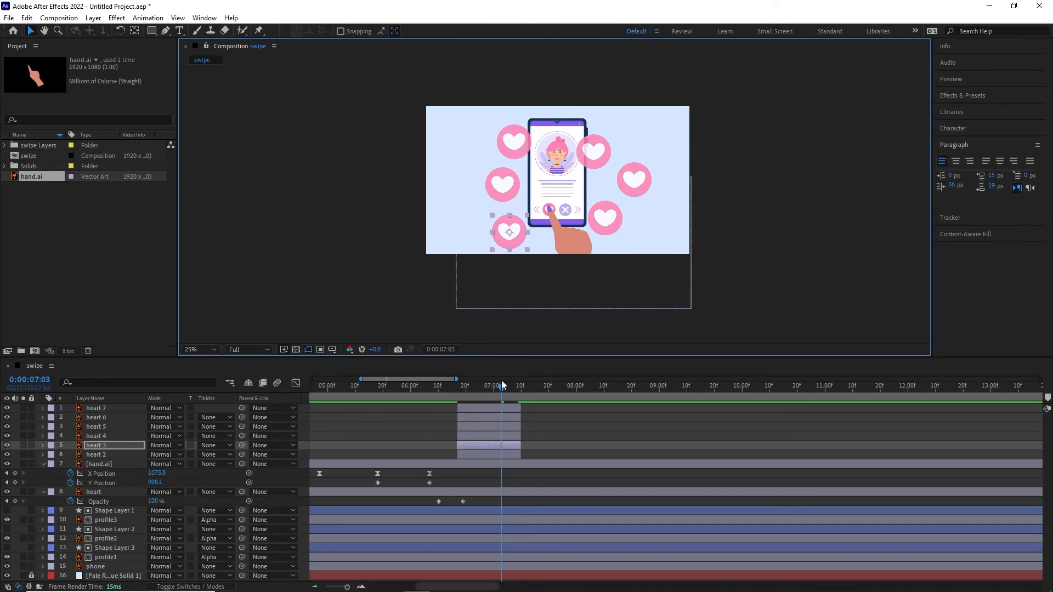
Play back the six hearts popping up around the phone from 0:00:06:09.
{"action": "left_click_drag", "start_coordinate": [500, 384], "coordinate": [435, 390]}
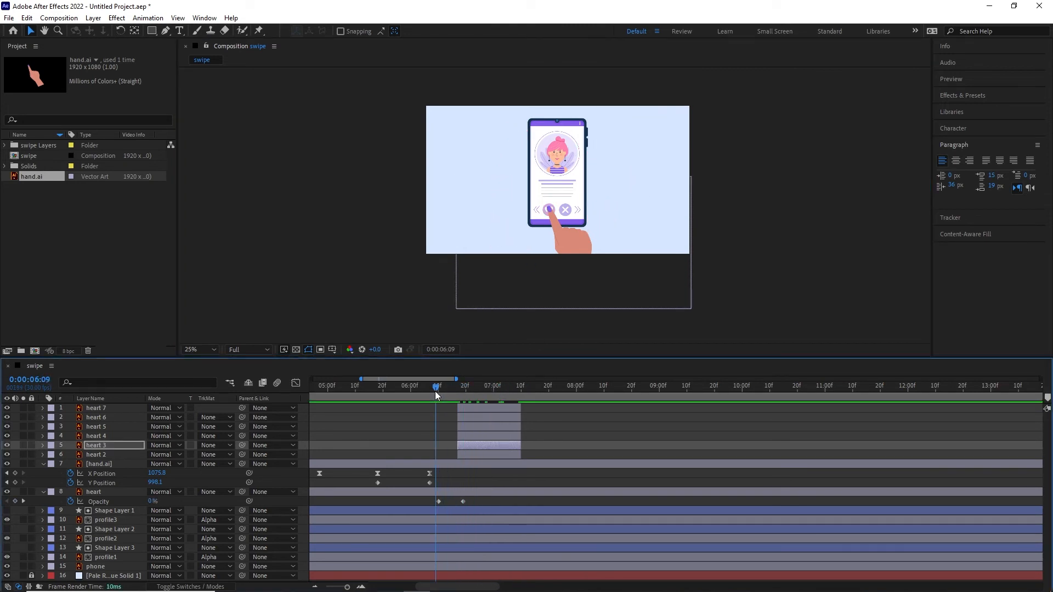
{"action": "key", "text": "space"}
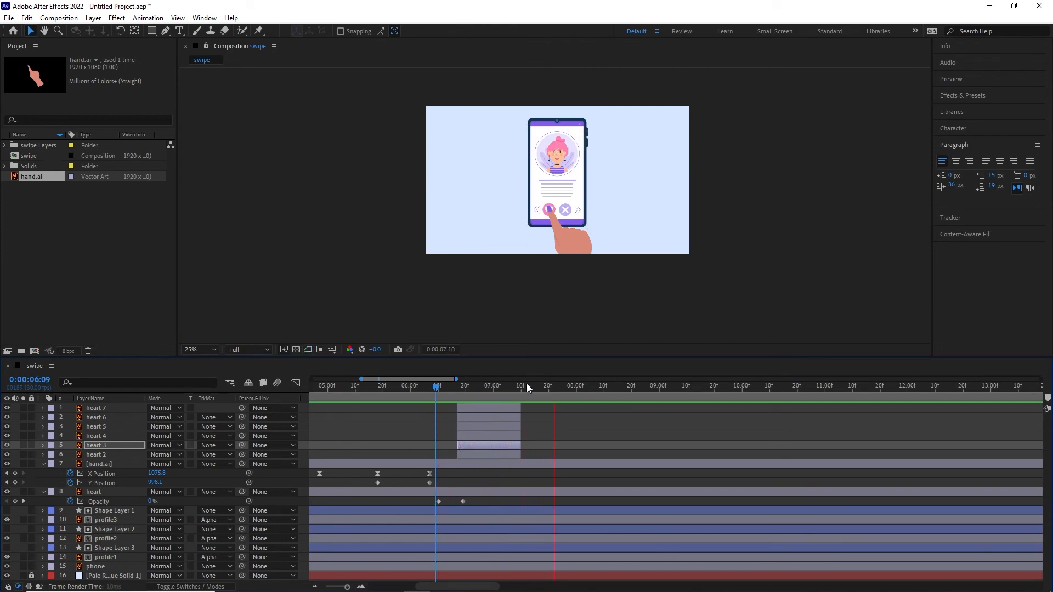
{"action": "left_click_drag", "start_coordinate": [560, 387], "coordinate": [460, 407]}
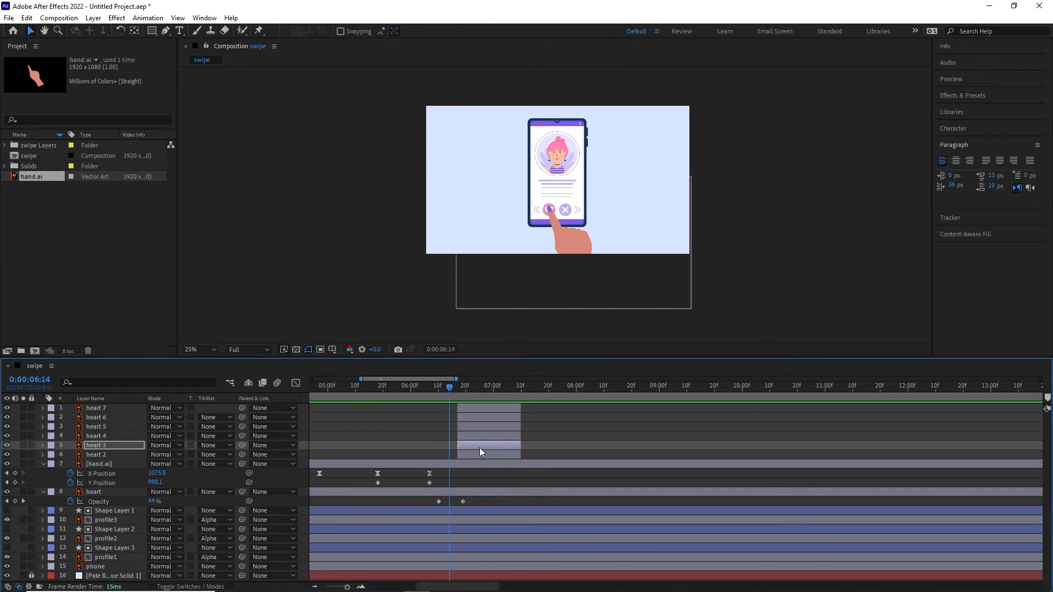
Stagger the heart 3 to heart 7 layers in time so the hearts pop up at different moments, and play back the result.
{"action": "left_click_drag", "start_coordinate": [482, 445], "coordinate": [550, 411]}
{"action": "key", "text": "space"}
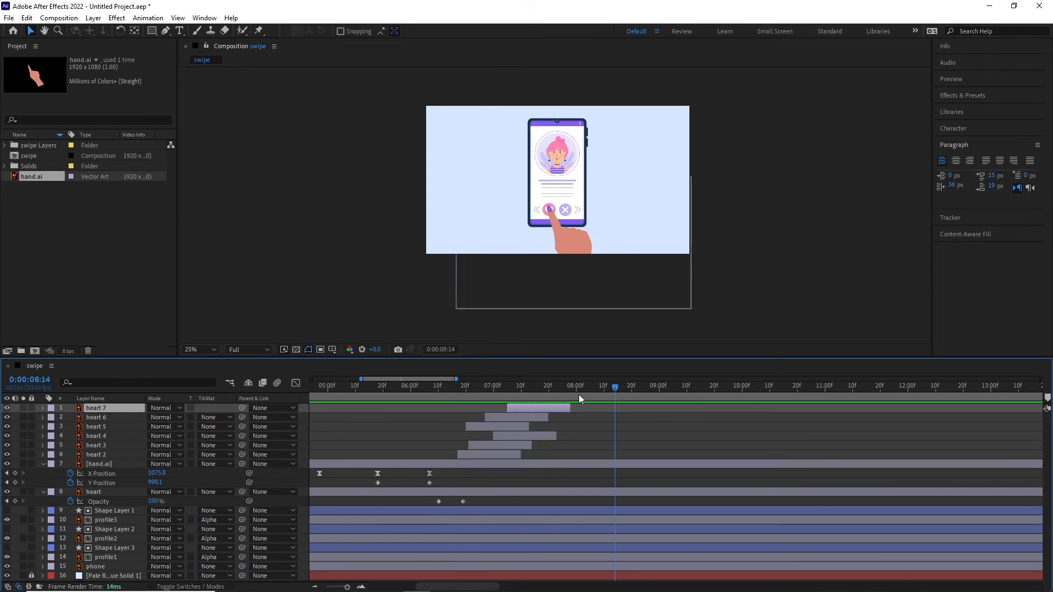
Add a Y Position keyframe to the hand.ai layer at 0:00:02:01, aligned with its first X Position keyframe.
{"action": "left_click_drag", "start_coordinate": [579, 390], "coordinate": [487, 397]}
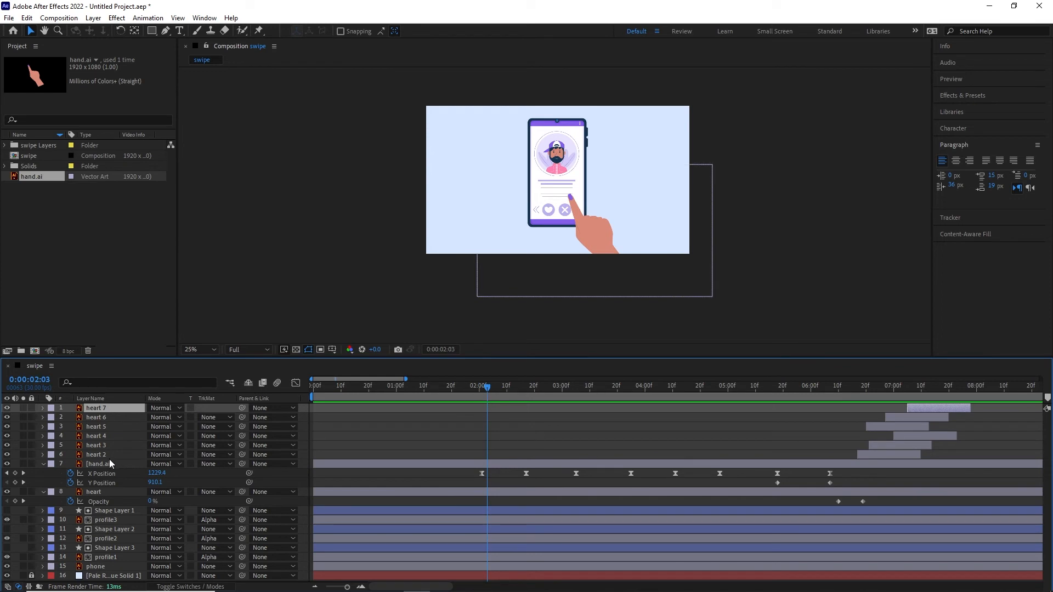
{"action": "left_click", "coordinate": [133, 464]}
{"action": "left_click_drag", "start_coordinate": [485, 390], "coordinate": [480, 390]}
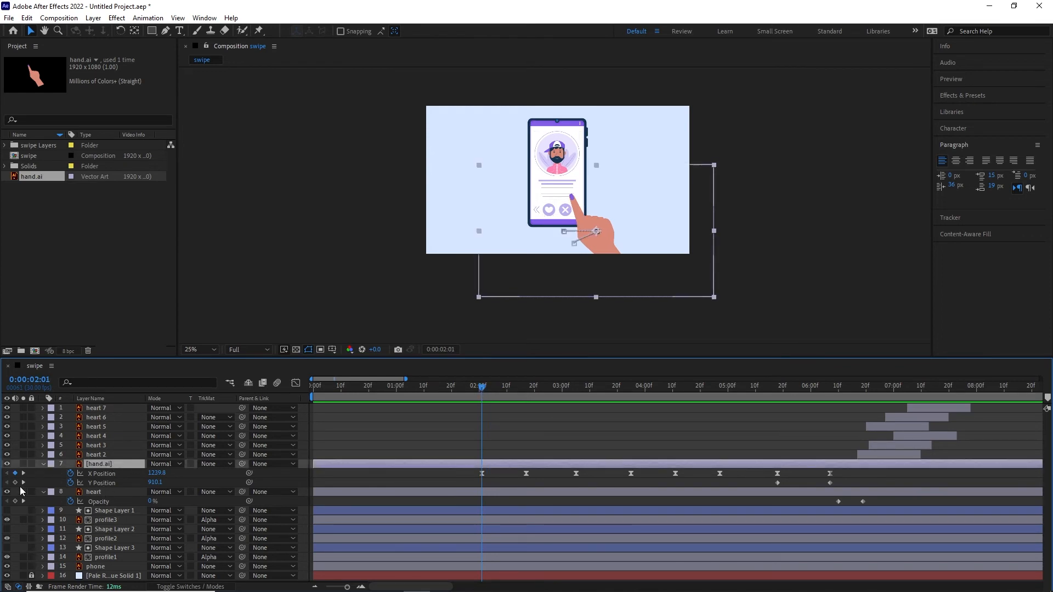
{"action": "left_click", "coordinate": [15, 482]}
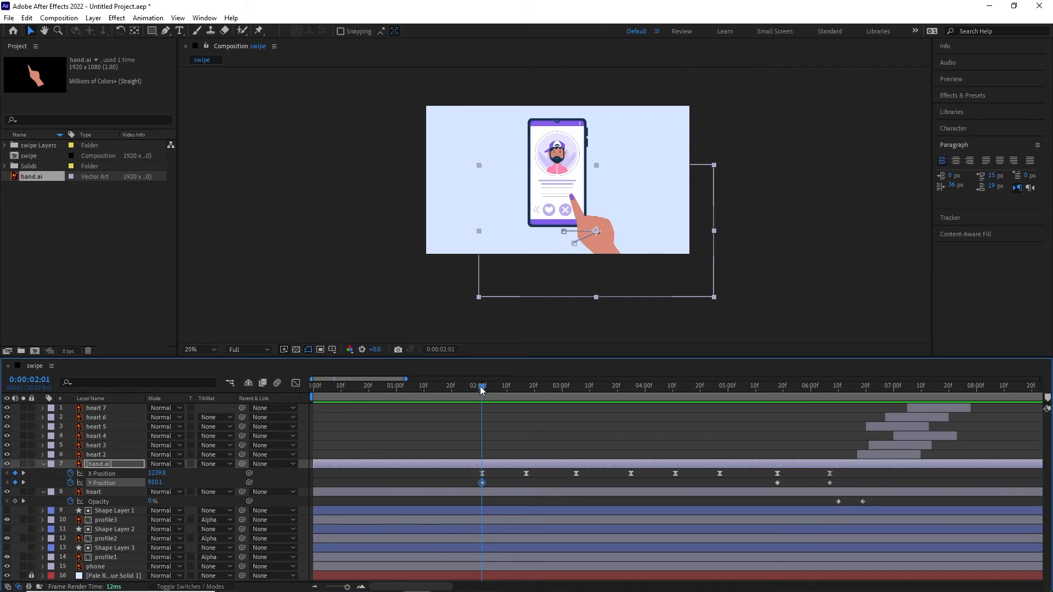
Set the hand's Y Position to 1394.1 at 0:00:00:09, below the frame, and apply Easy Ease to both entrance keyframes.
{"action": "left_click_drag", "start_coordinate": [481, 389], "coordinate": [337, 396]}
{"action": "left_click_drag", "start_coordinate": [168, 486], "coordinate": [425, 488]}
{"action": "left_click_drag", "start_coordinate": [496, 484], "coordinate": [331, 487]}
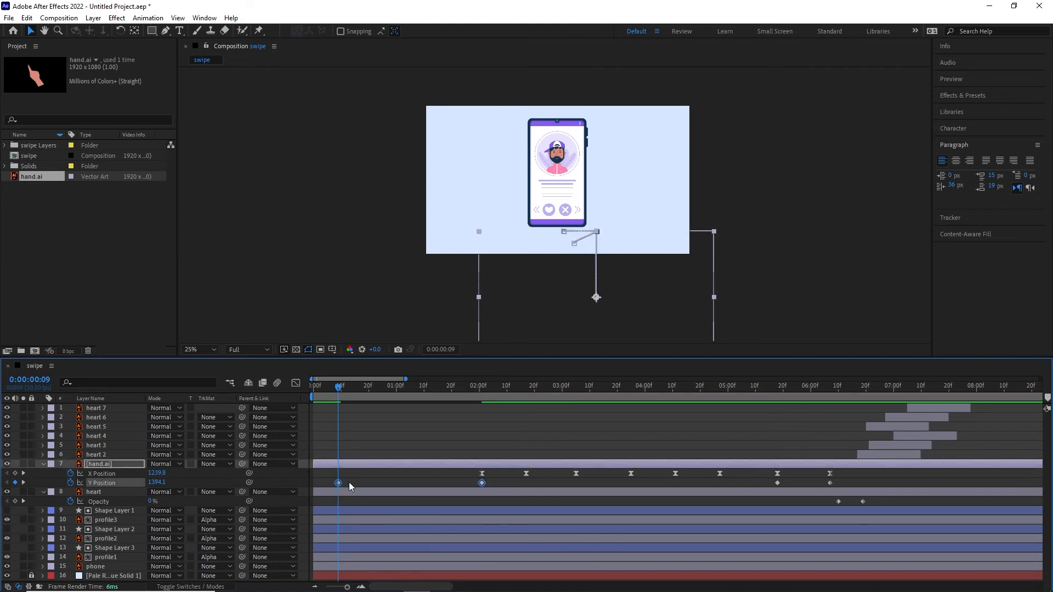
{"action": "key", "text": "F9"}
Play back the hand's entrance from the start of the composition.
{"action": "left_click_drag", "start_coordinate": [339, 386], "coordinate": [314, 386]}
{"action": "key", "text": "space"}
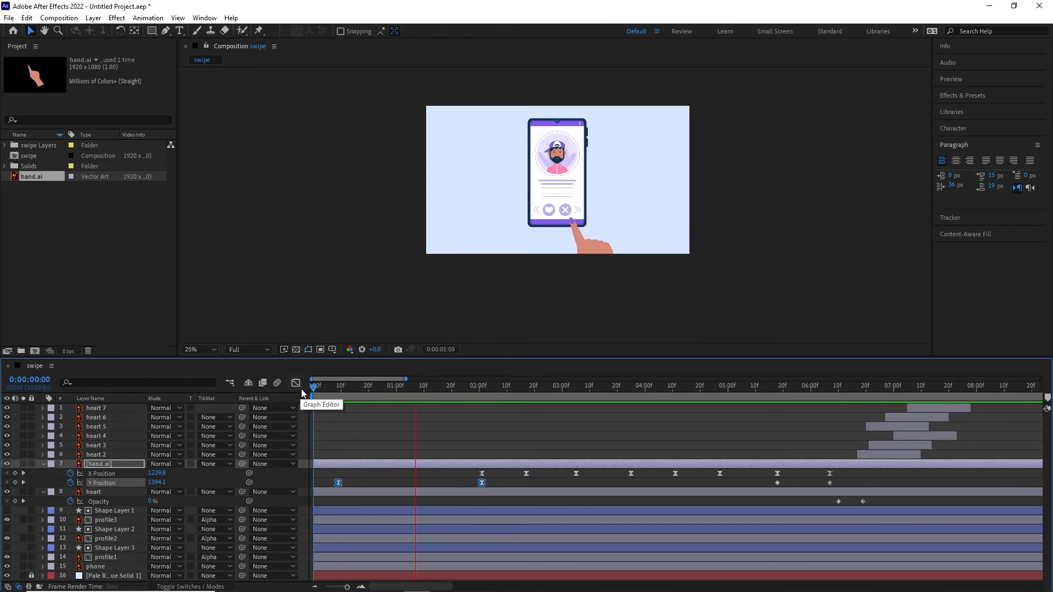
{"action": "key", "text": "space"}
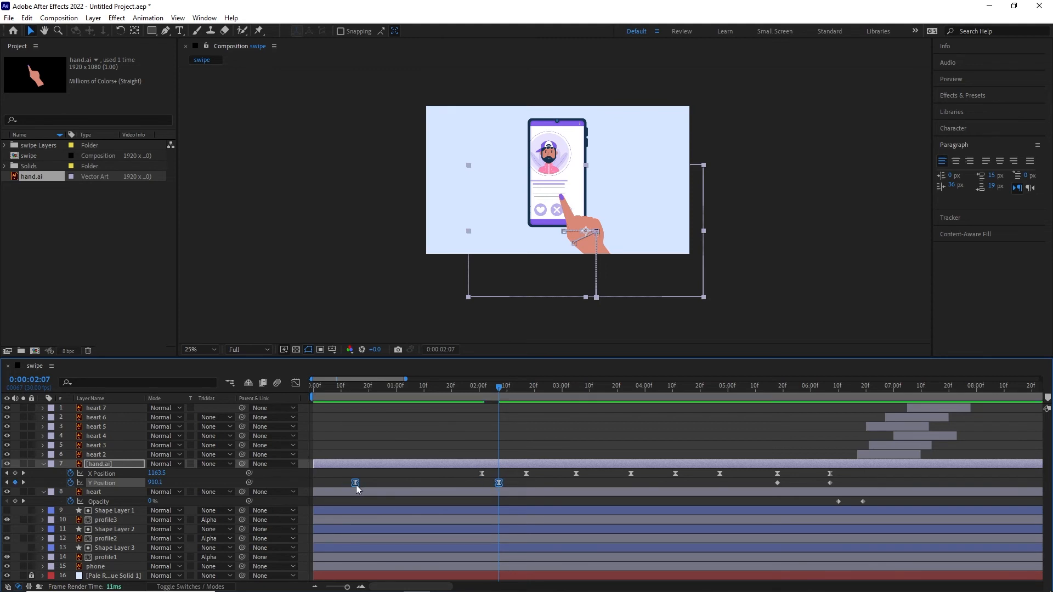
Reshape the hand's Y Position curve in the Graph Editor so the entrance eases more strongly into the 0:00:02:01 keyframe.
{"action": "left_click", "coordinate": [491, 484]}
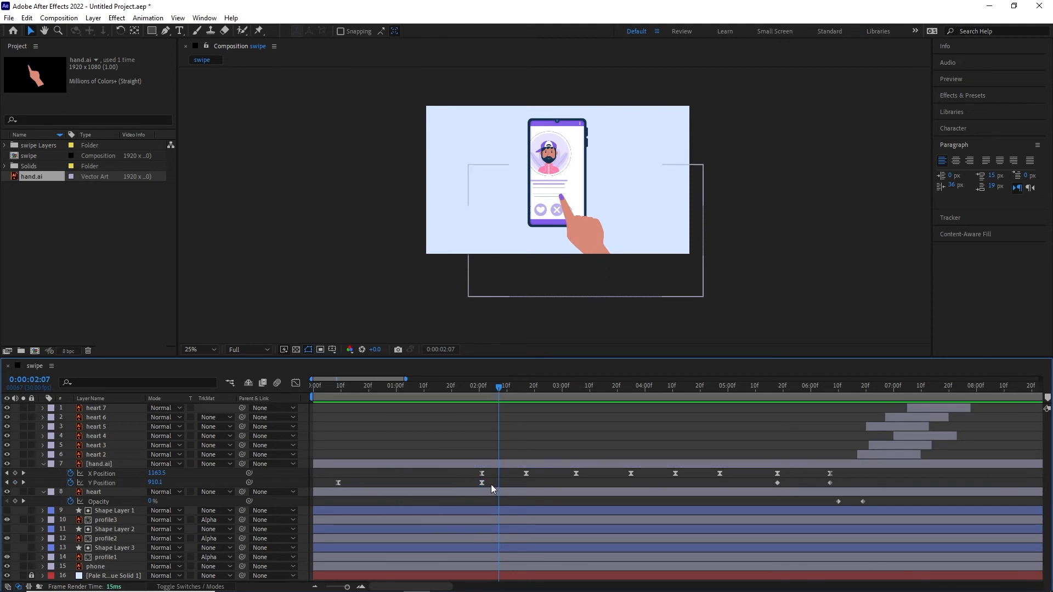
{"action": "left_click_drag", "start_coordinate": [492, 482], "coordinate": [469, 483]}
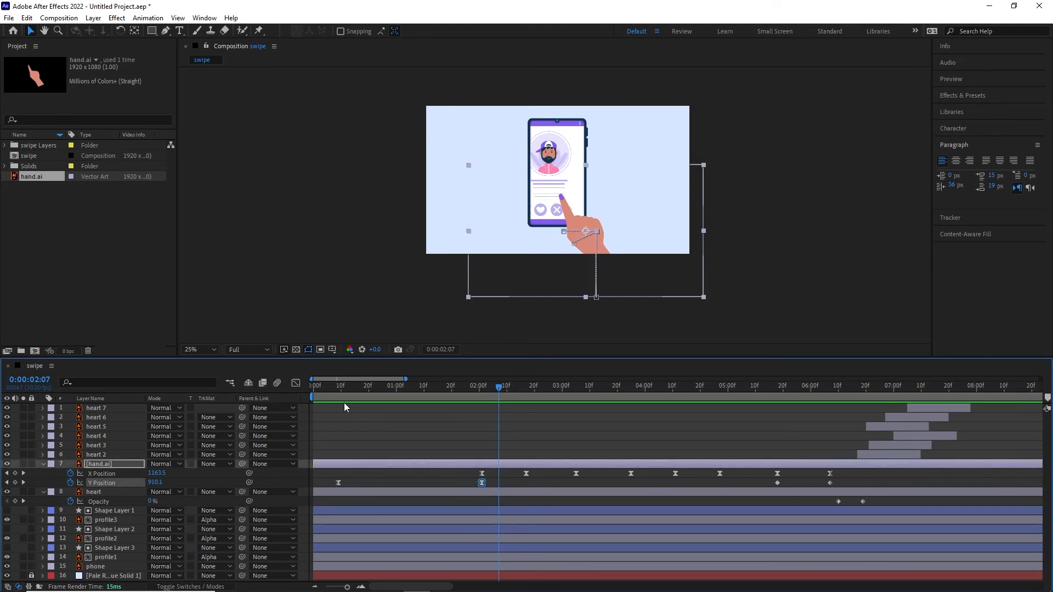
{"action": "left_click", "coordinate": [296, 383]}
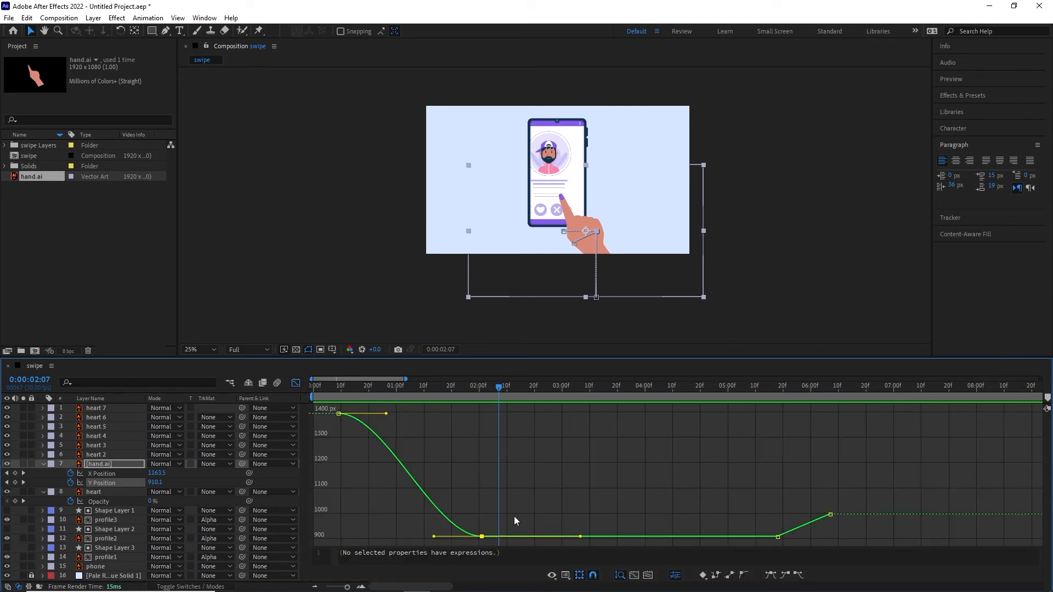
{"action": "left_click_drag", "start_coordinate": [518, 505], "coordinate": [377, 540]}
{"action": "left_click", "coordinate": [296, 384]}
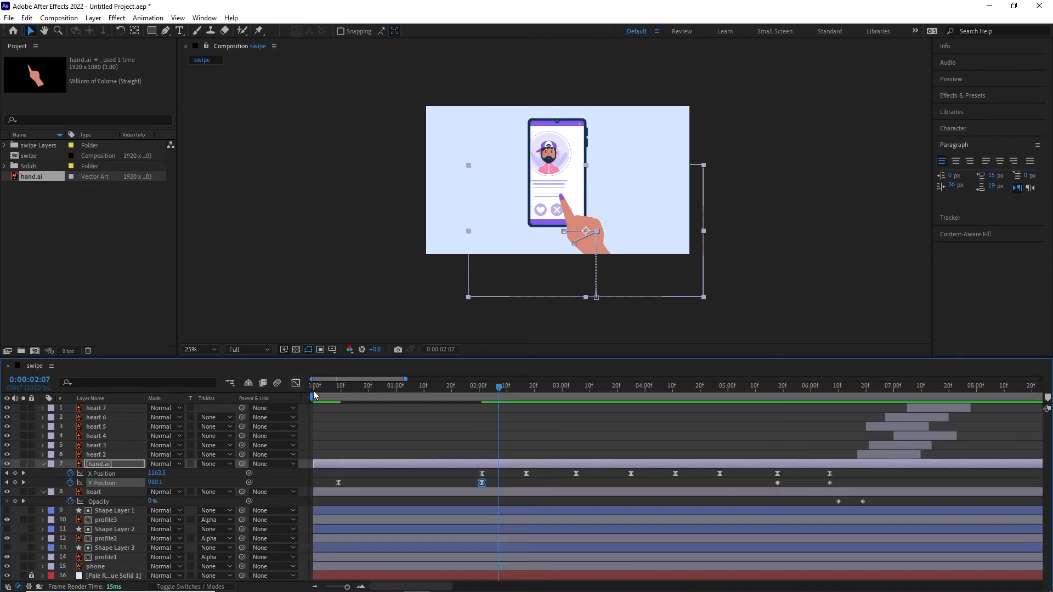
Play back the whole swipe, tap and hearts animation from 0:00:00:07.
{"action": "left_click_drag", "start_coordinate": [489, 387], "coordinate": [333, 387]}
{"action": "key", "text": "space"}
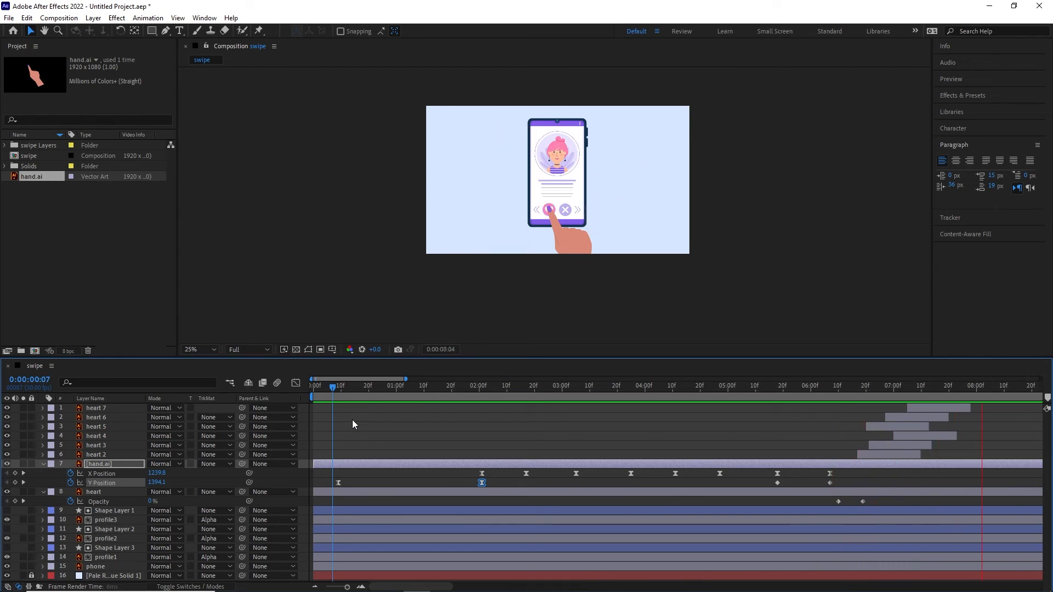
{"action": "key", "text": "space"}
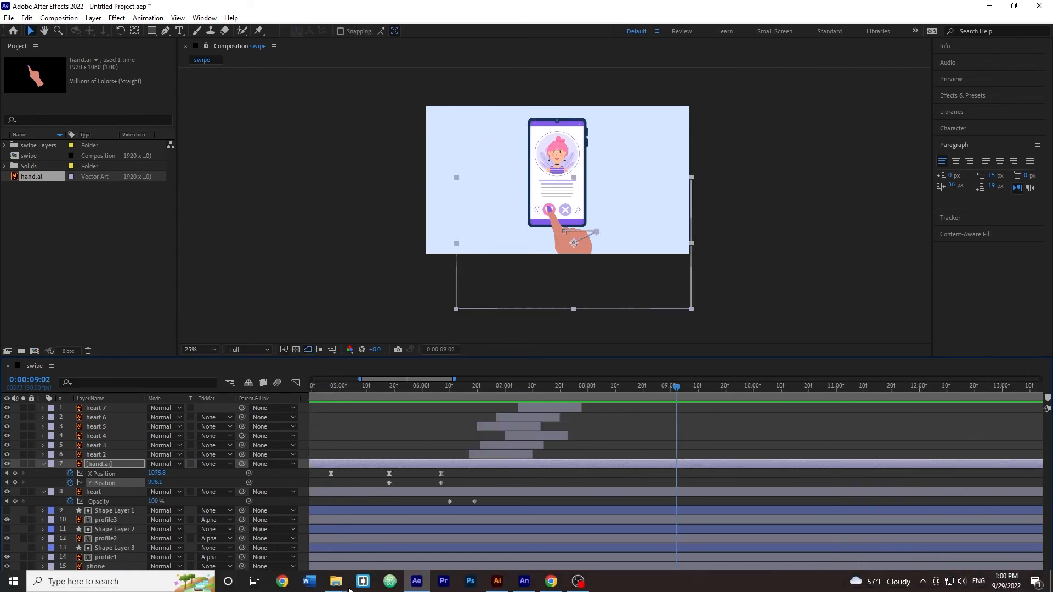
Collapse the properties of all unlocked layers and enable motion blur for these layers and for the composition.
{"action": "left_click_drag", "start_coordinate": [348, 588], "coordinate": [327, 587]}
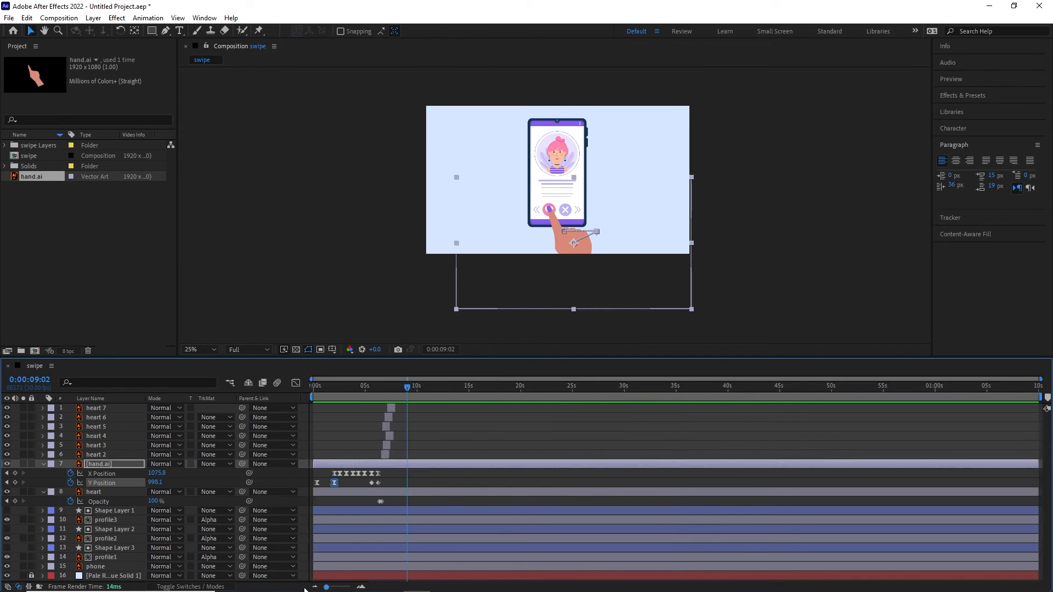
{"action": "key", "text": "ctrl+a"}
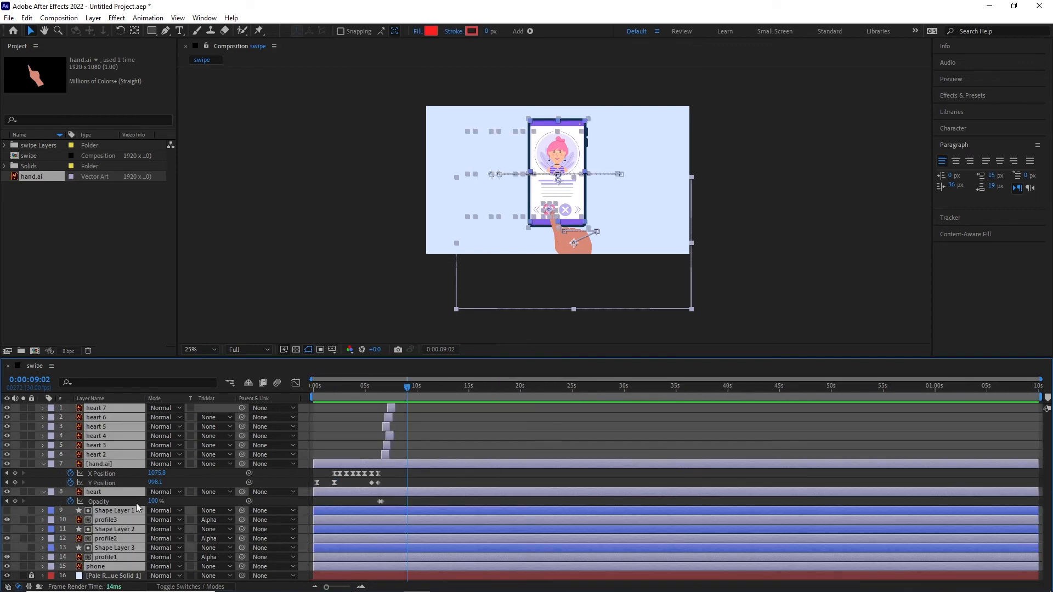
{"action": "left_click", "coordinate": [44, 465]}
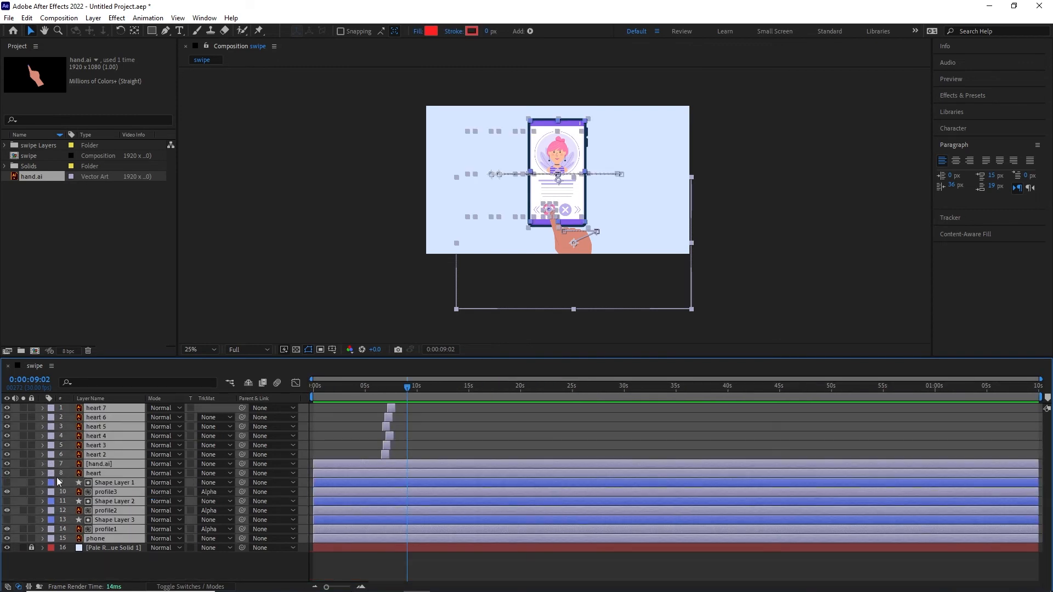
{"action": "left_click", "coordinate": [185, 586]}
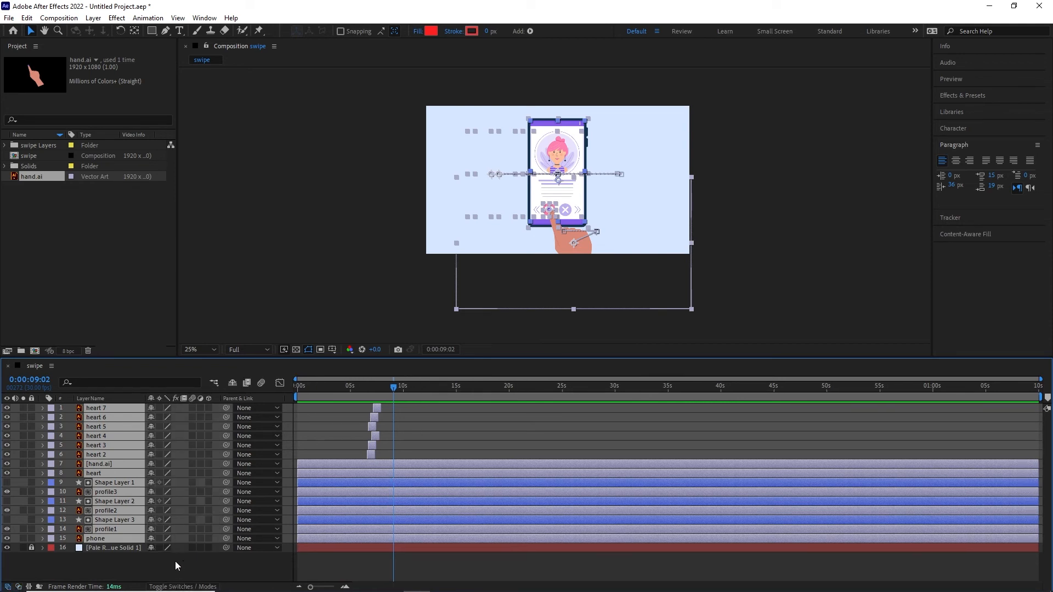
{"action": "left_click_drag", "start_coordinate": [389, 384], "coordinate": [340, 409]}
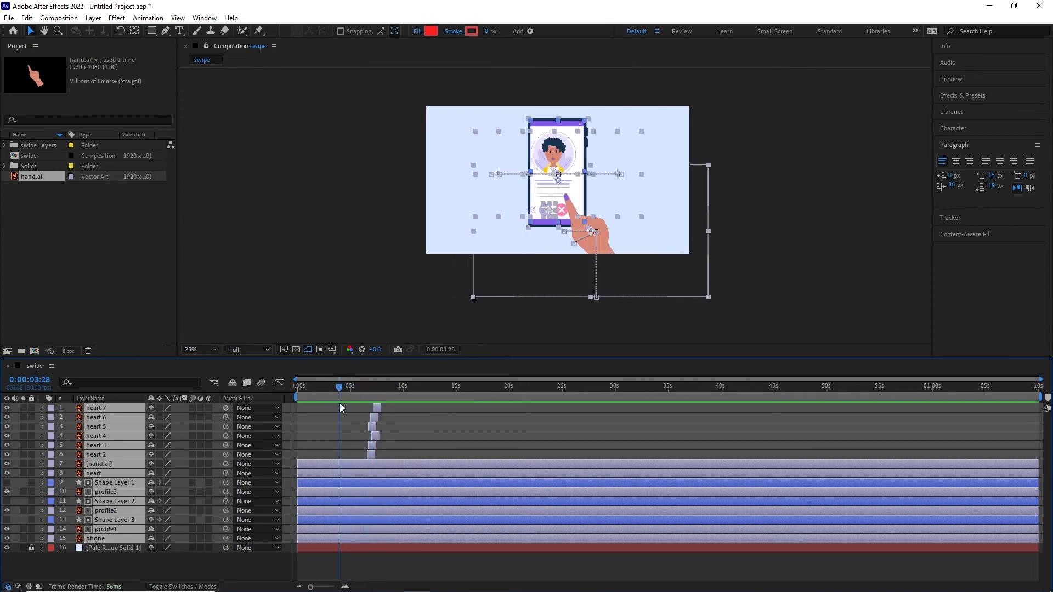
{"action": "left_click", "coordinate": [193, 407]}
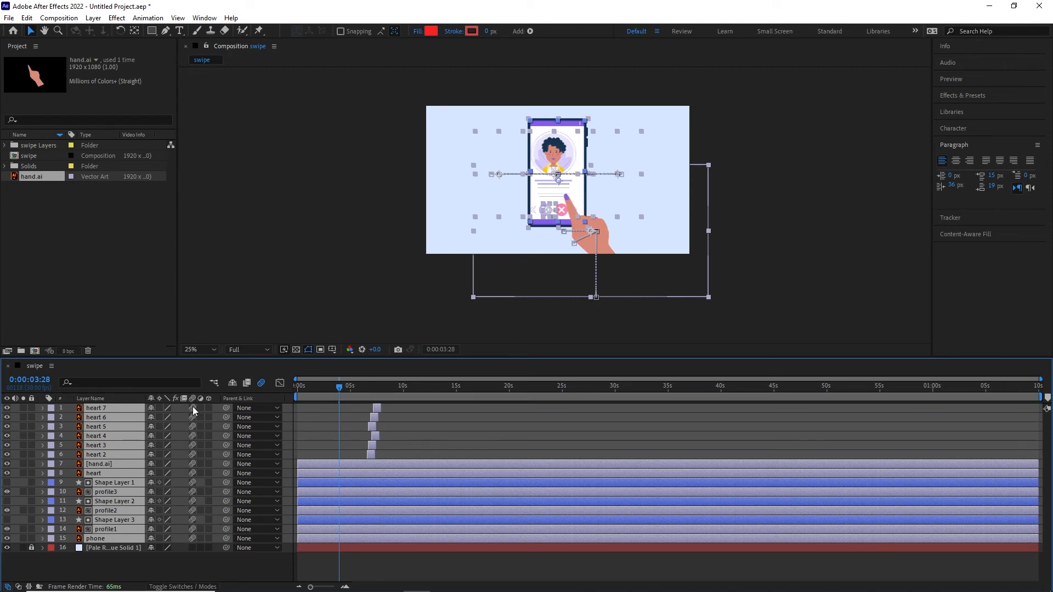
{"action": "left_click", "coordinate": [262, 384]}
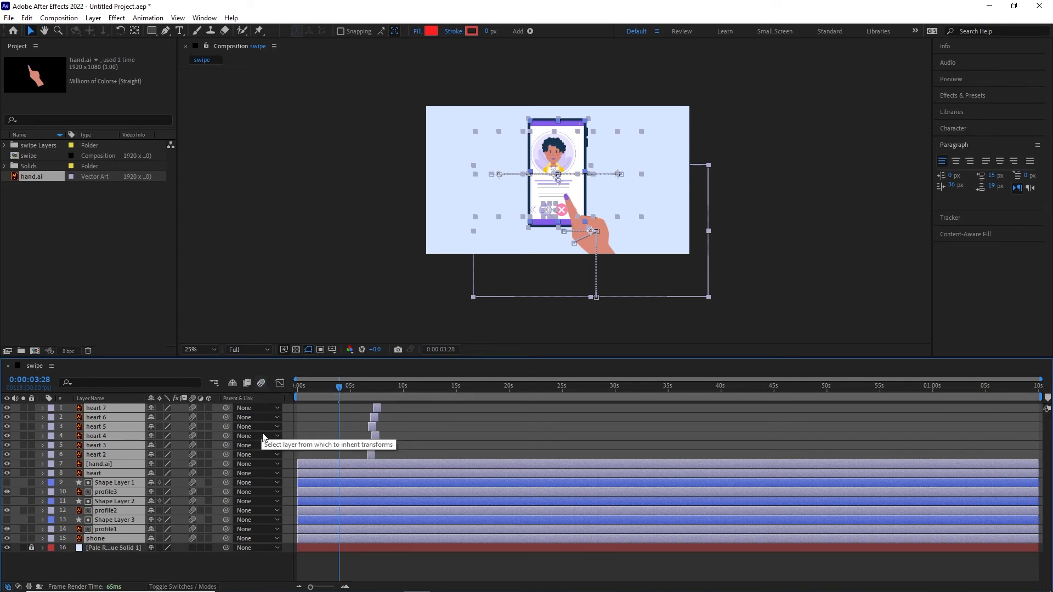
{"action": "left_click", "coordinate": [260, 383]}
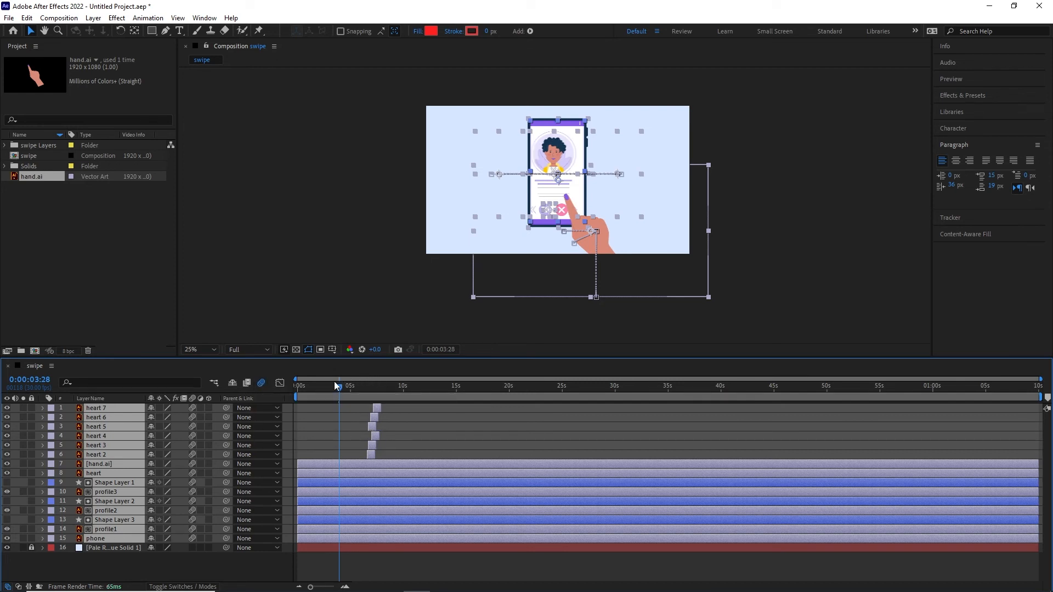
Examine the card swipe up close at 0:00:02:21, comparing it with the composition's motion blur off and on.
{"action": "left_click_drag", "start_coordinate": [339, 388], "coordinate": [352, 388]}
{"action": "key", "text": "period"}
{"action": "key", "text": "period"}
{"action": "key", "text": "period"}
{"action": "key", "text": "period"}
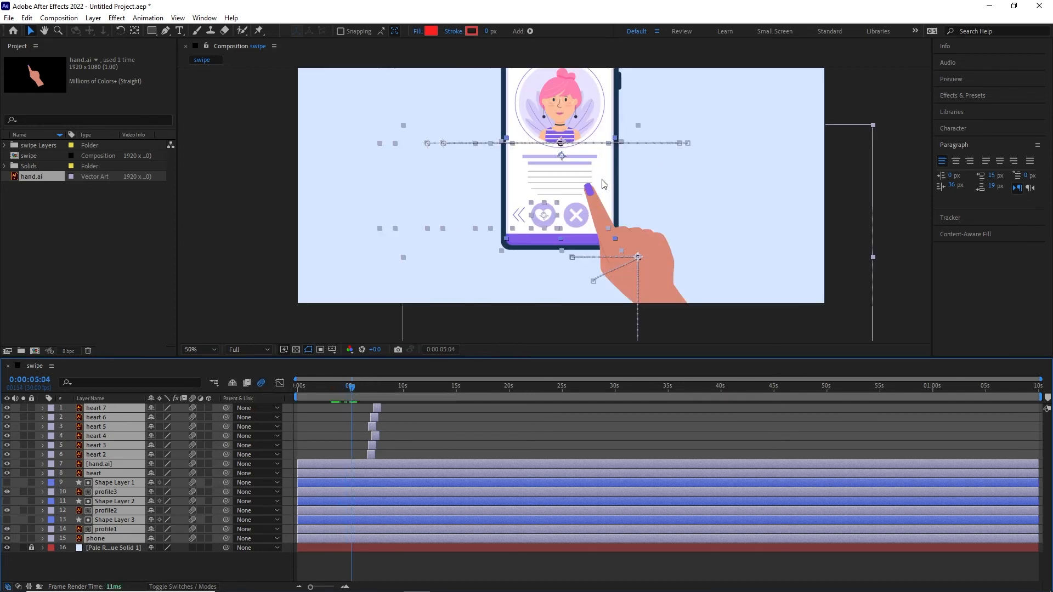
{"action": "left_click_drag", "start_coordinate": [640, 203], "coordinate": [656, 336]}
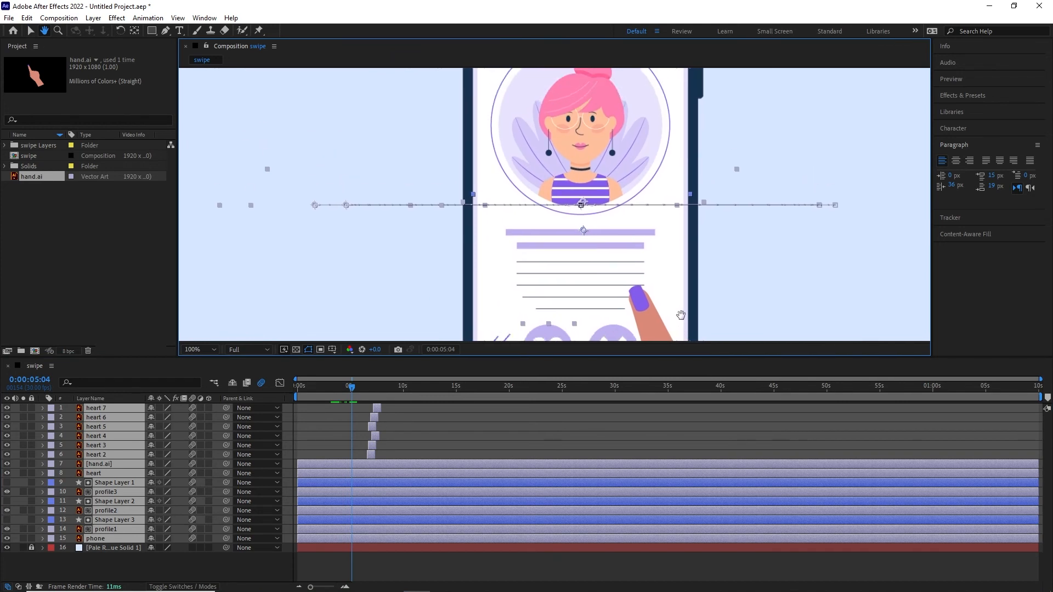
{"action": "left_click_drag", "start_coordinate": [345, 389], "coordinate": [326, 393]}
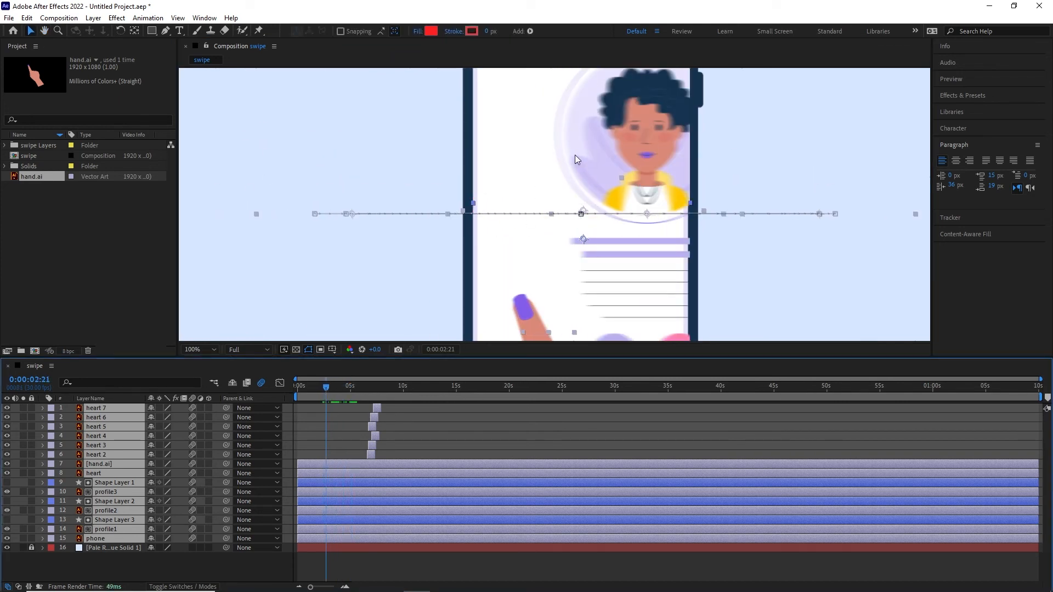
{"action": "left_click", "coordinate": [263, 383]}
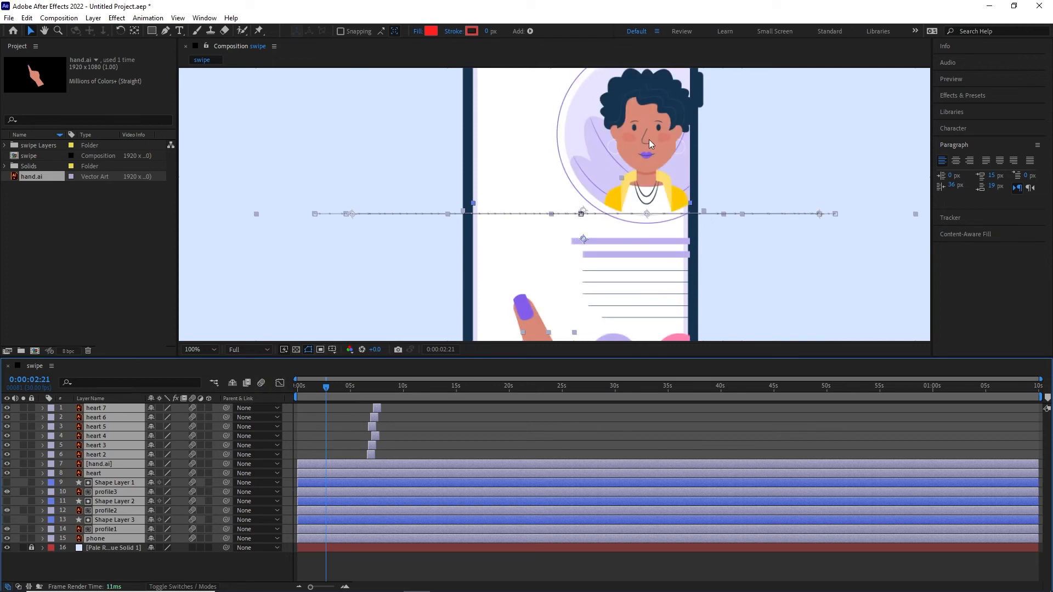
{"action": "left_click", "coordinate": [262, 382]}
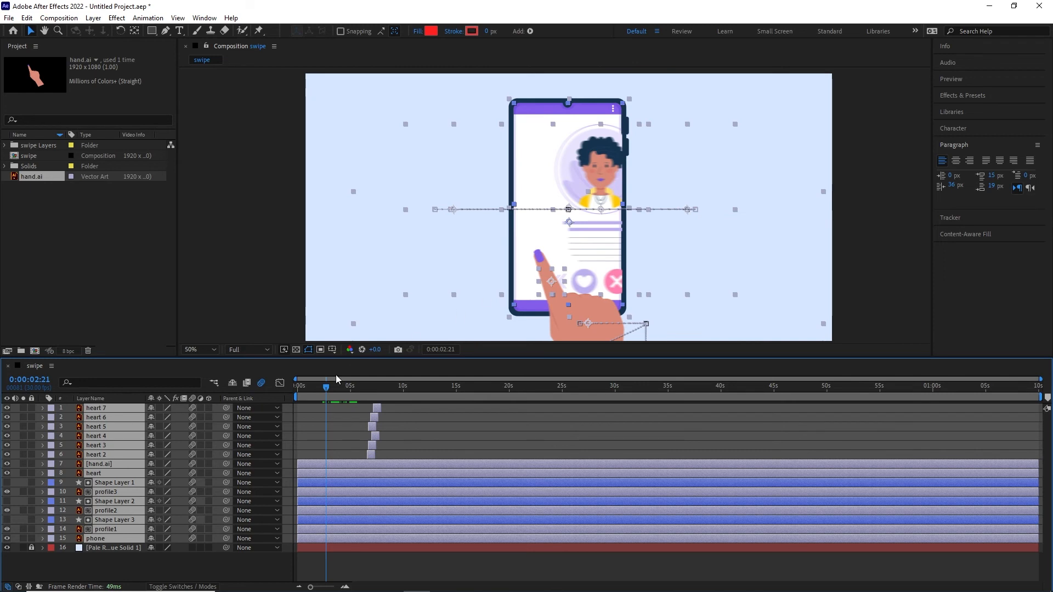
Play back the full animation with motion blur from 0:00:00:00.
{"action": "left_click_drag", "start_coordinate": [326, 386], "coordinate": [281, 390]}
{"action": "key", "text": "space"}
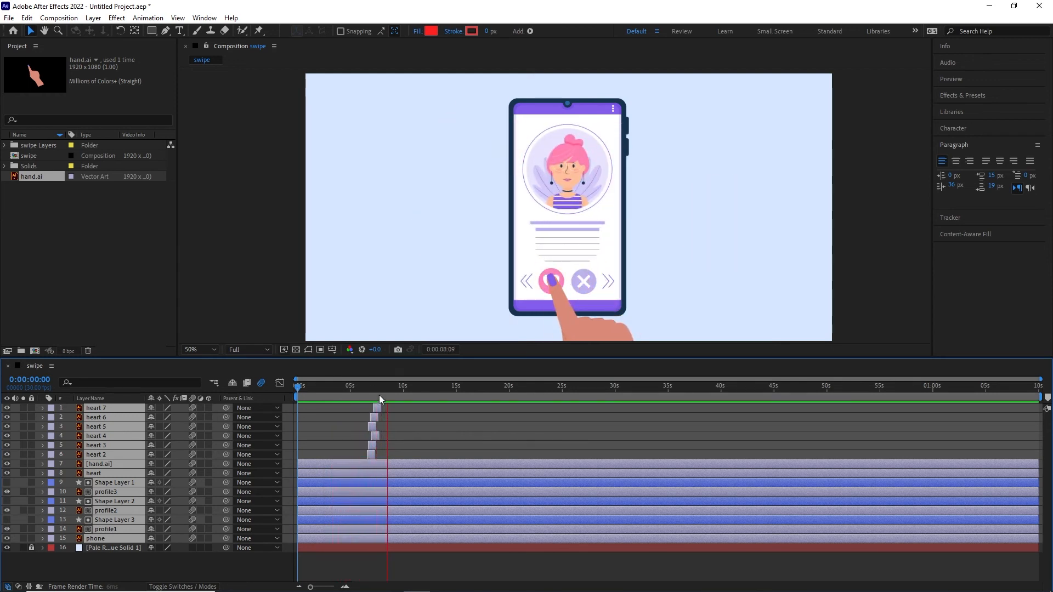
{"action": "key", "text": "space"}
End the work area just before the 10-second mark and trim the composition to the work area.
{"action": "left_click_drag", "start_coordinate": [387, 387], "coordinate": [394, 388]}
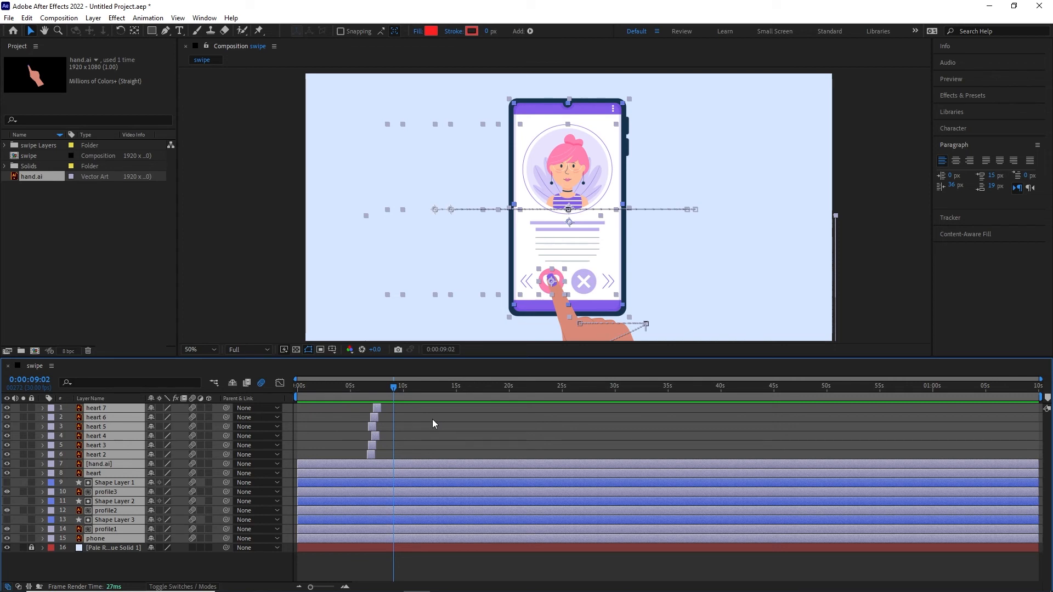
{"action": "key", "text": "n"}
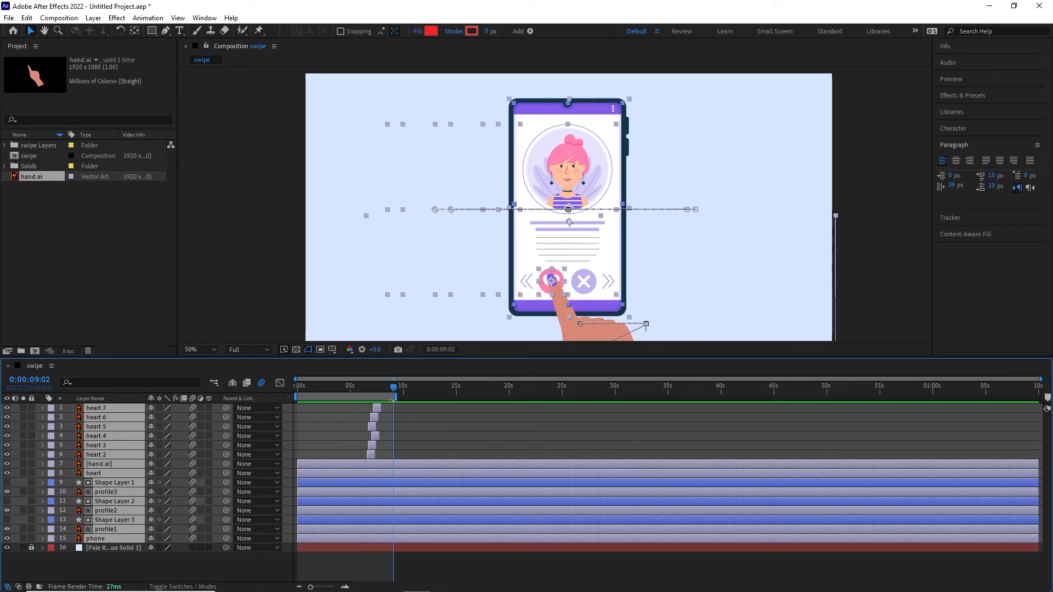
{"action": "mouse_move", "coordinate": [399, 396]}
{"action": "left_mouse_down"}
{"action": "mouse_move", "coordinate": [1044, 399]}
{"action": "mouse_move", "coordinate": [405, 398]}
{"action": "left_mouse_up"}
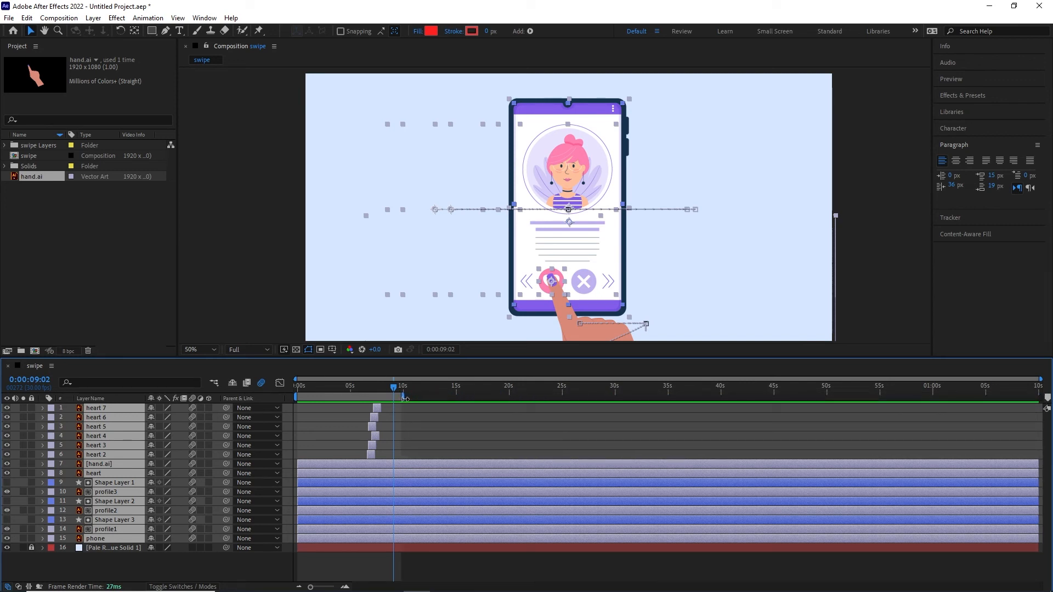
{"action": "right_click", "coordinate": [336, 398]}
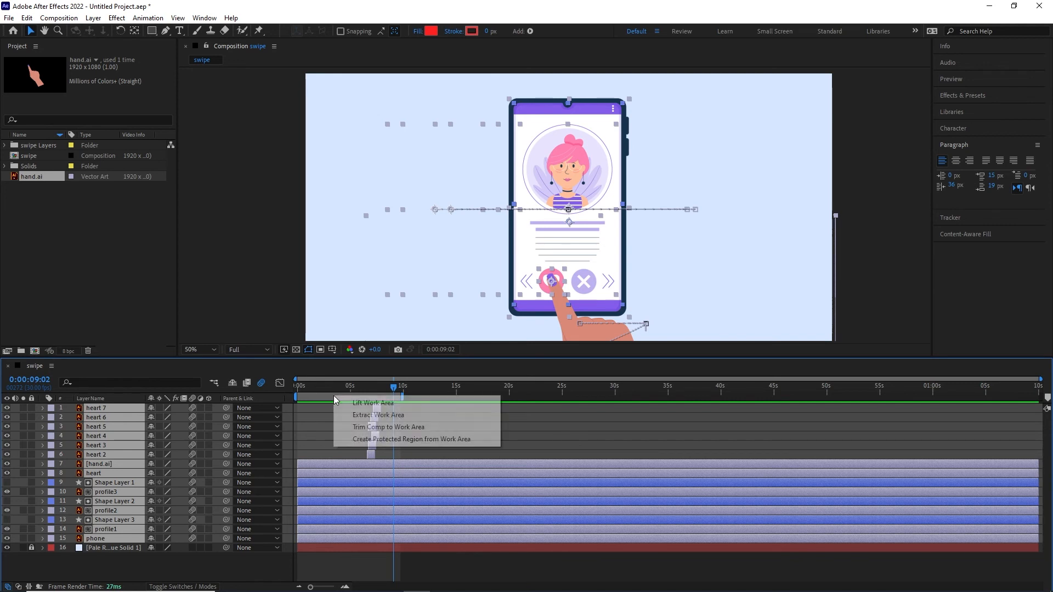
{"action": "left_click", "coordinate": [378, 427]}
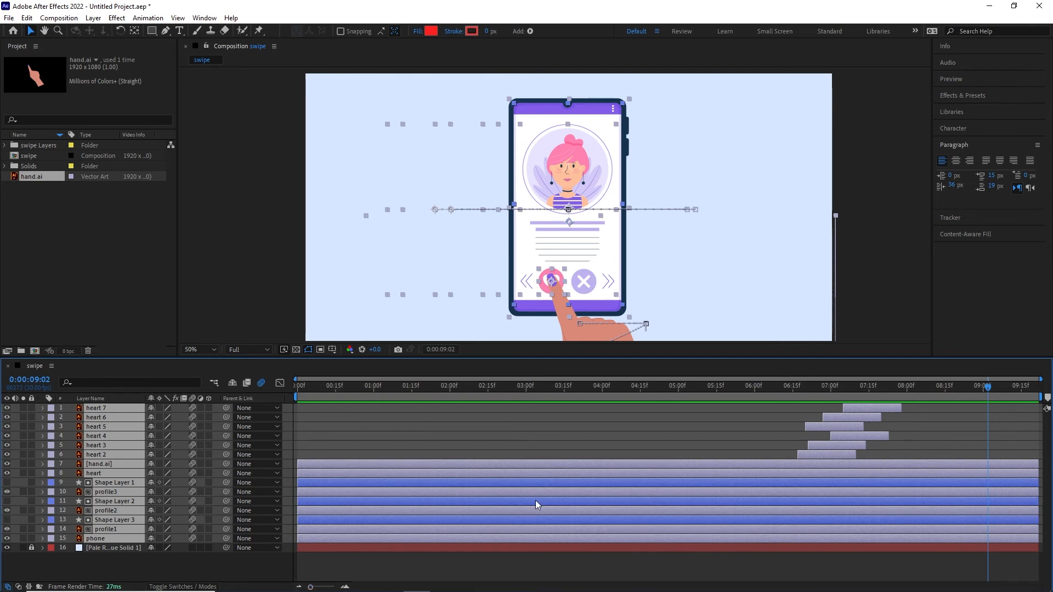
Send the swipe composition to the Adobe Media Encoder queue.
{"action": "left_click_drag", "start_coordinate": [987, 390], "coordinate": [377, 393]}
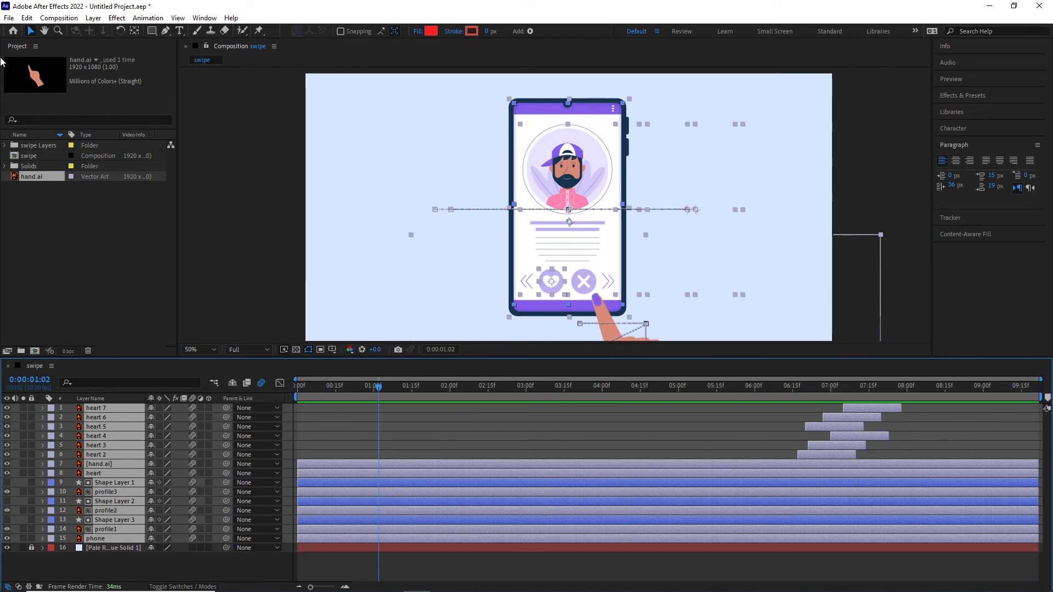
{"action": "left_click", "coordinate": [9, 17]}
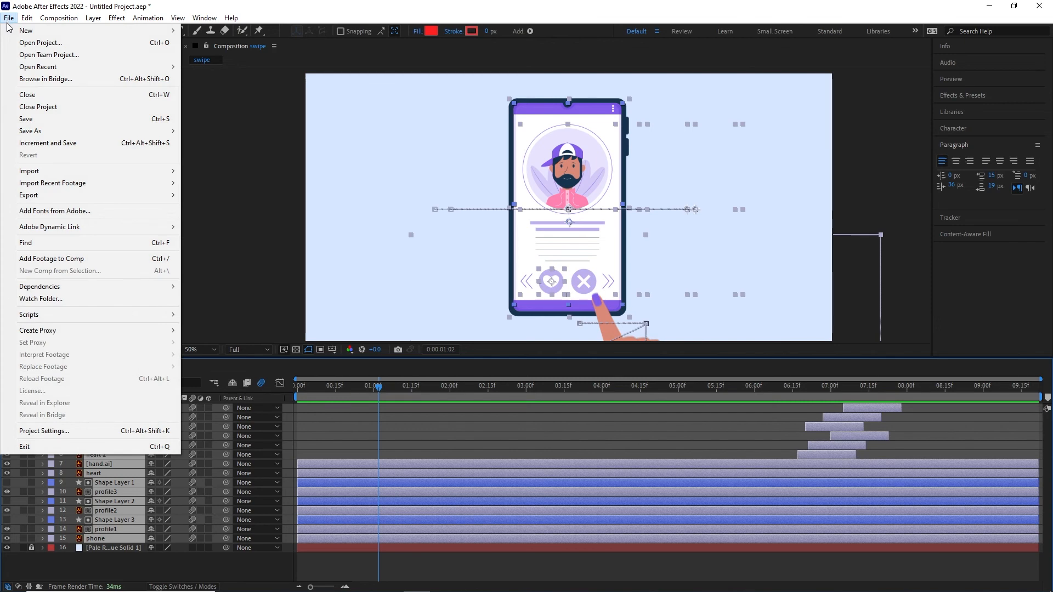
{"action": "mouse_move", "coordinate": [115, 196]}
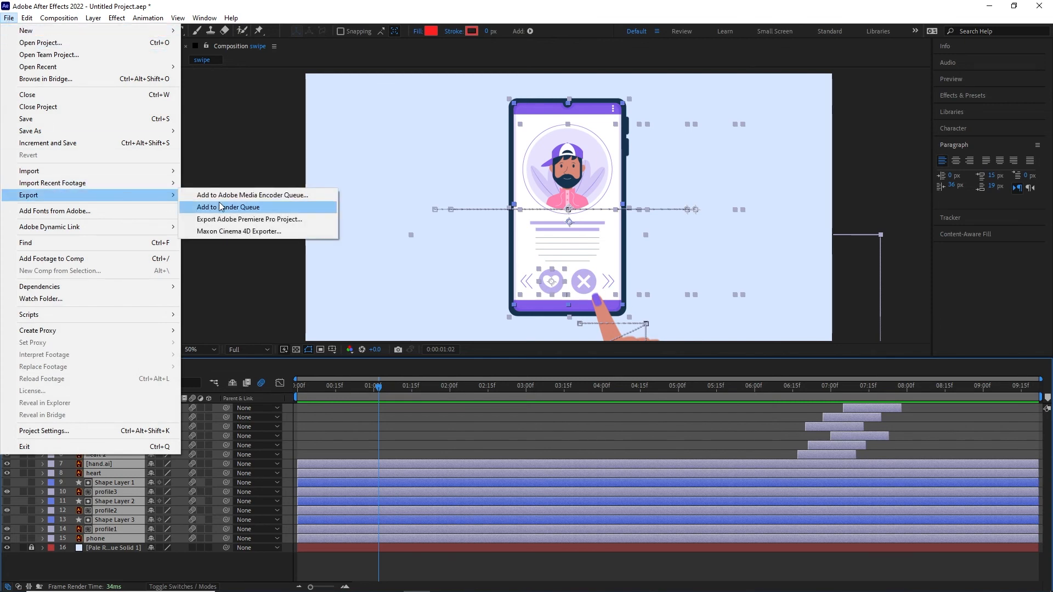
{"action": "left_click", "coordinate": [280, 195]}
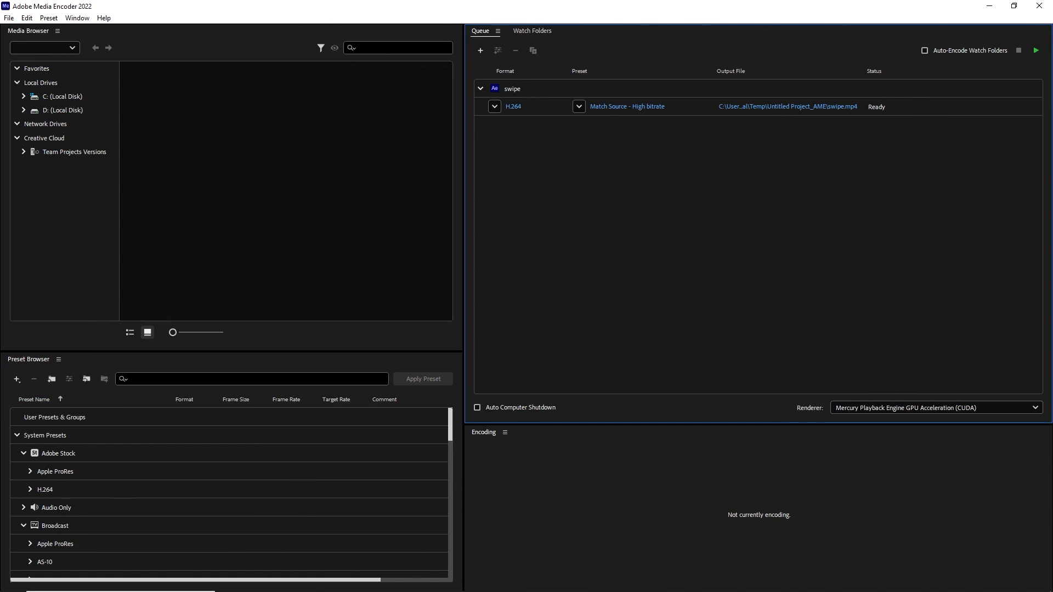
{"action": "left_click", "coordinate": [524, 580]}
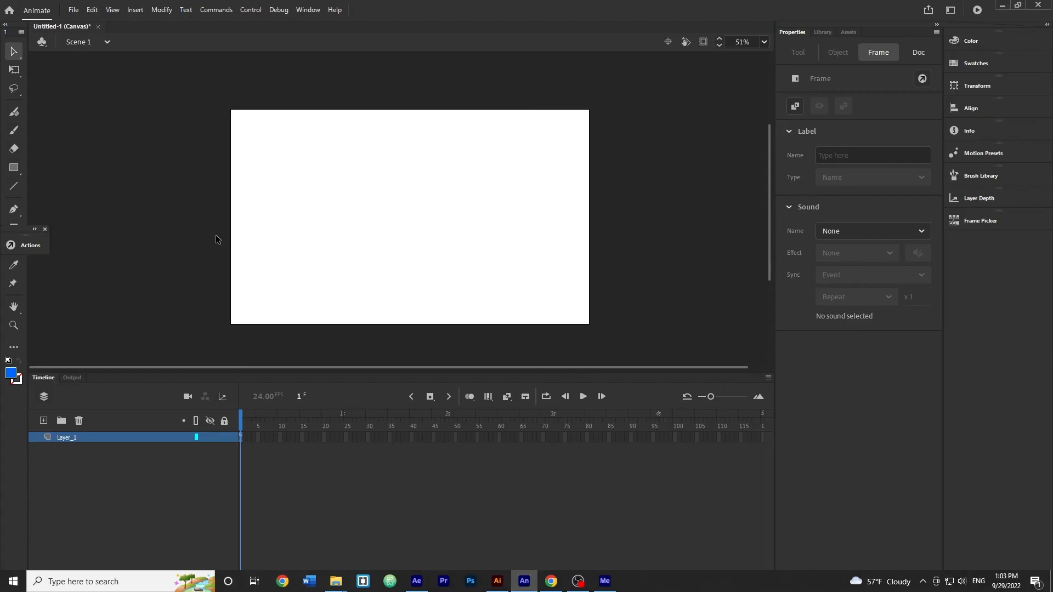
{"action": "left_click", "coordinate": [73, 10]}
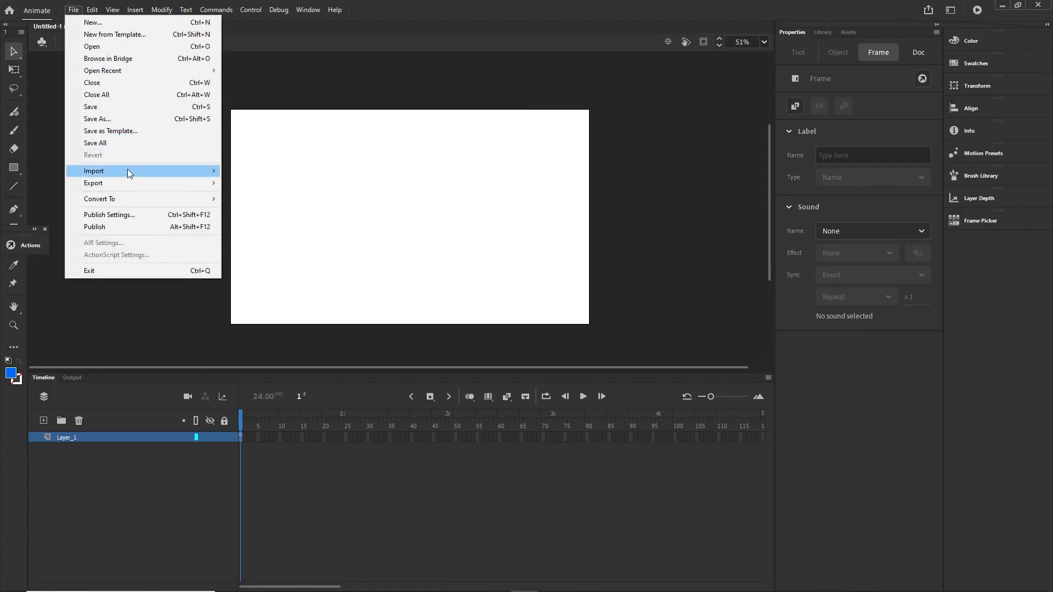
{"action": "mouse_move", "coordinate": [178, 184]}
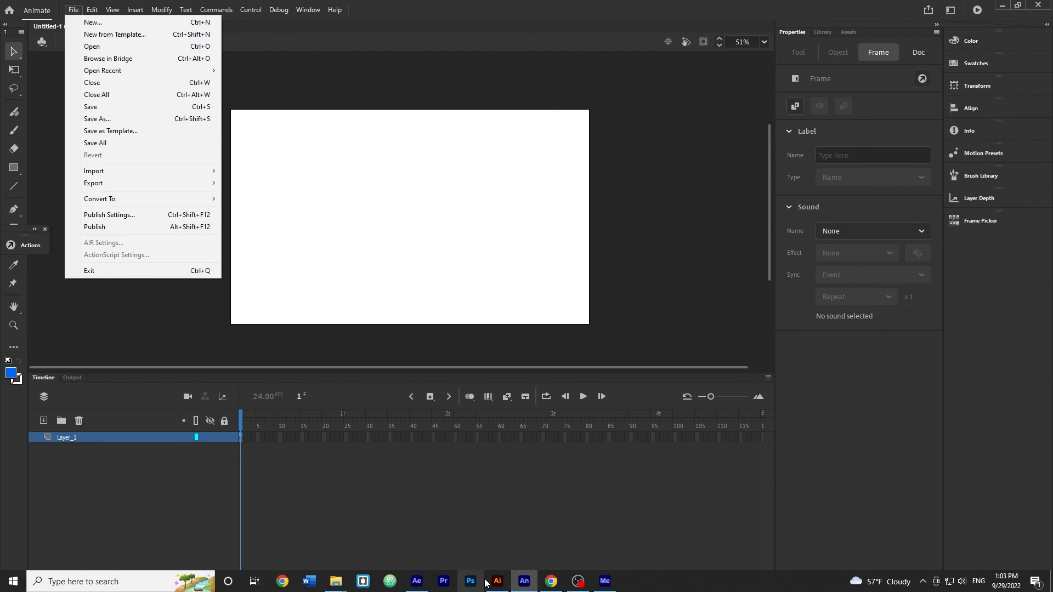
{"action": "left_click", "coordinate": [417, 581]}
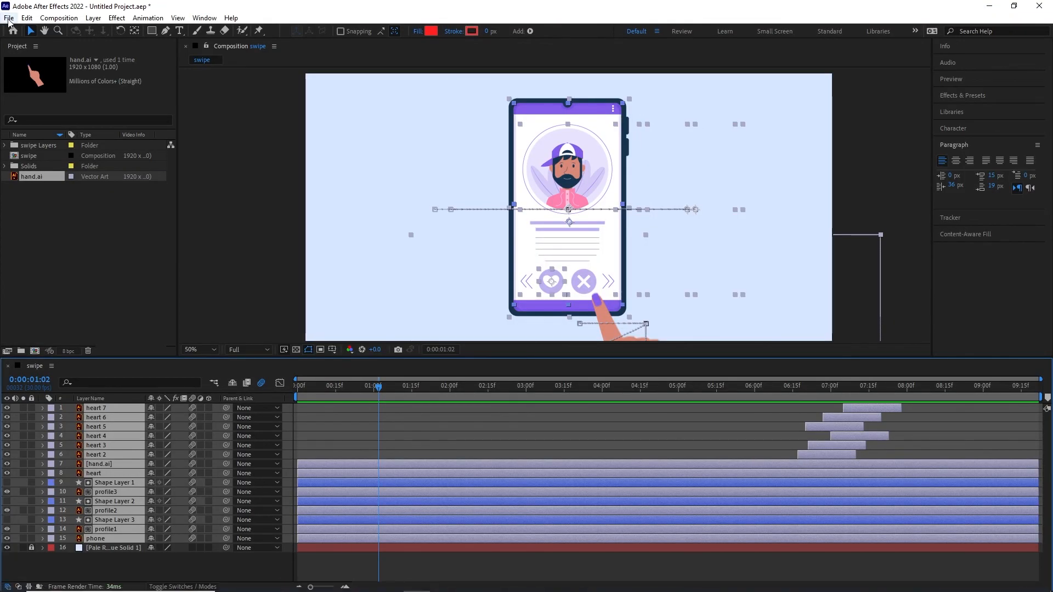
{"action": "left_click", "coordinate": [9, 17]}
{"action": "mouse_move", "coordinate": [134, 200]}
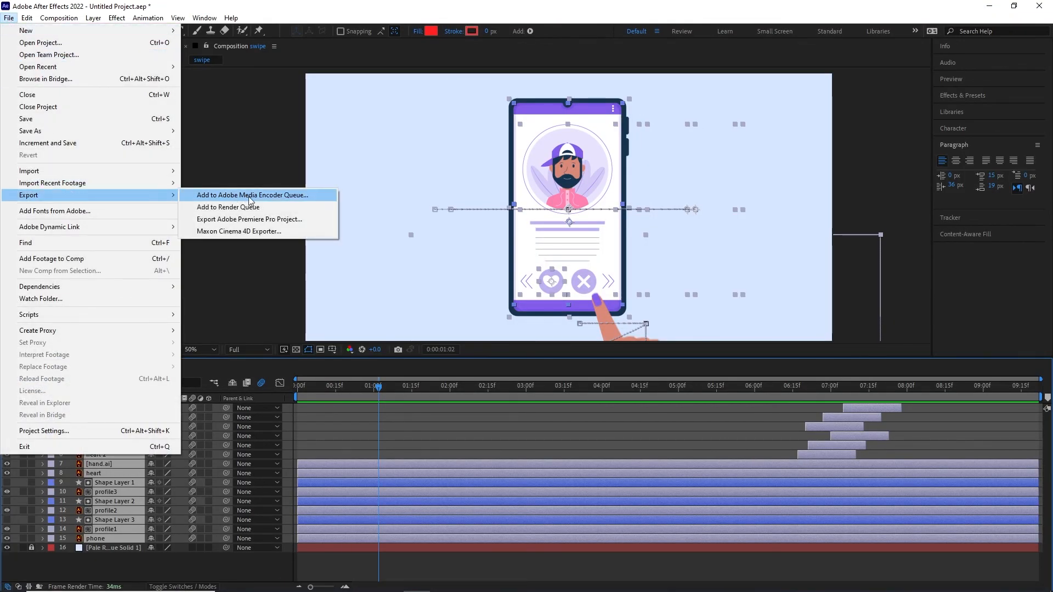
{"action": "left_click", "coordinate": [285, 195]}
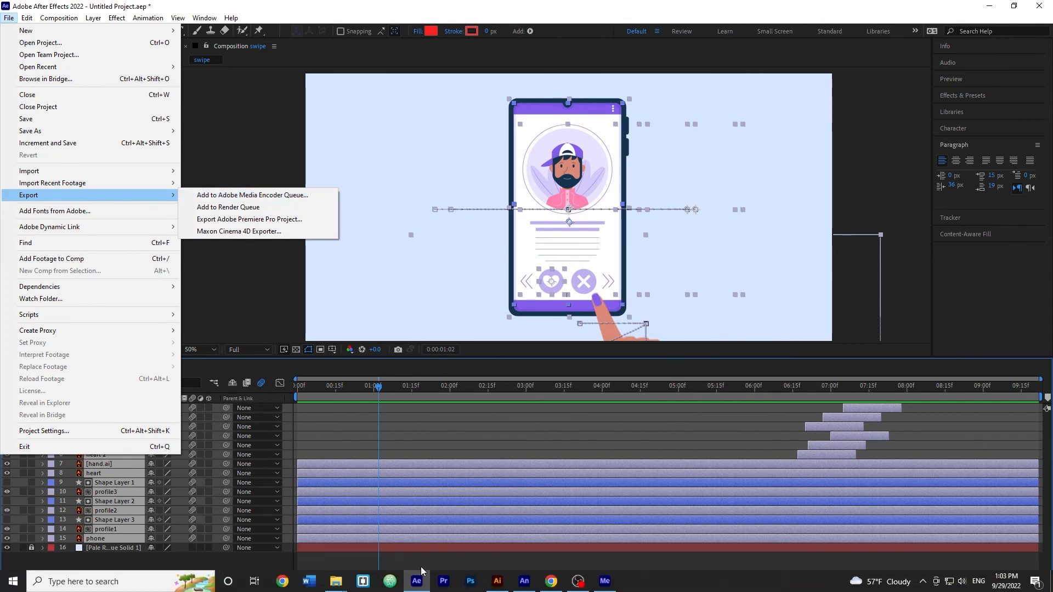
{"action": "left_click", "coordinate": [605, 583]}
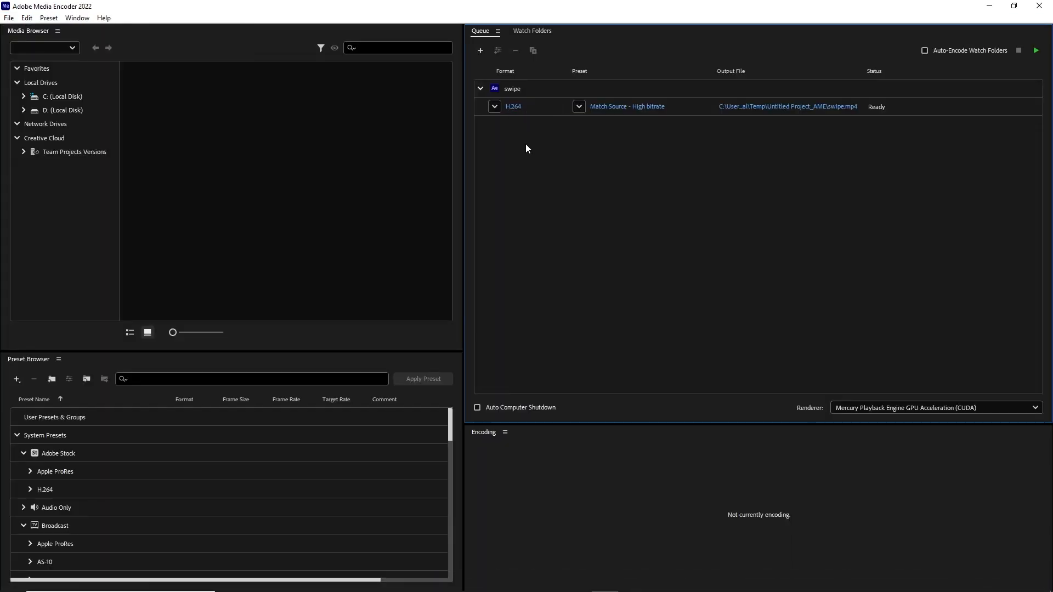
{"action": "right_click", "coordinate": [518, 110]}
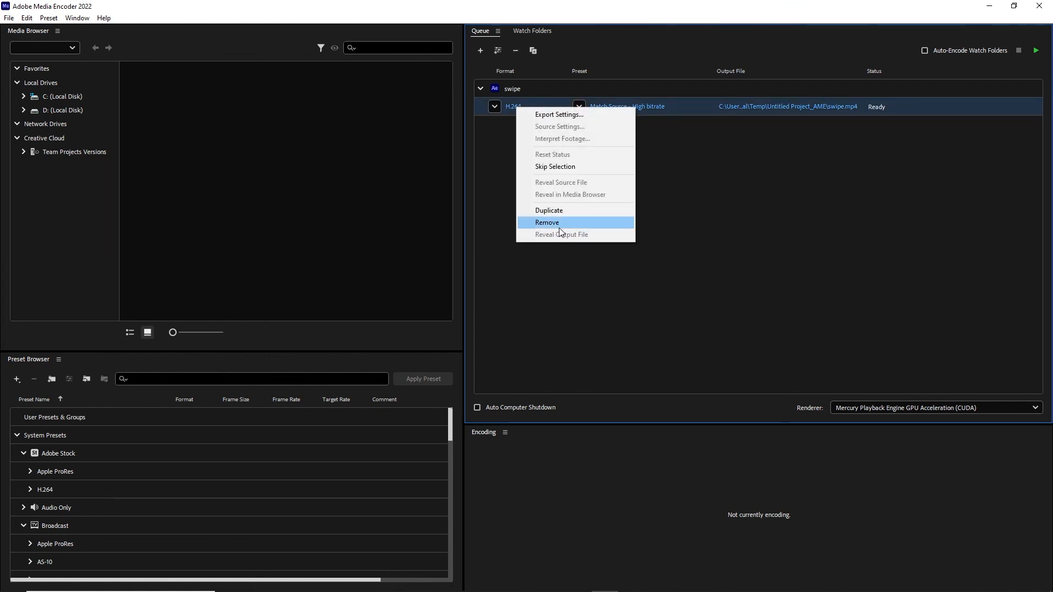
{"action": "left_click", "coordinate": [711, 213]}
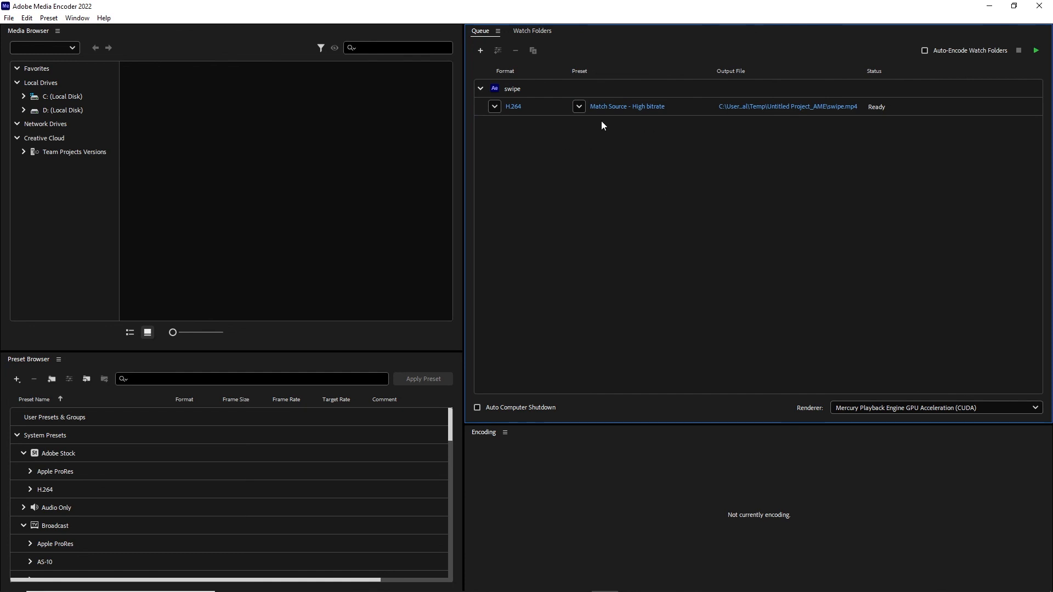
Set the bitrate encoding of the queued swipe export to VBR, 2 pass and accept the export settings.
{"action": "left_click", "coordinate": [626, 108]}
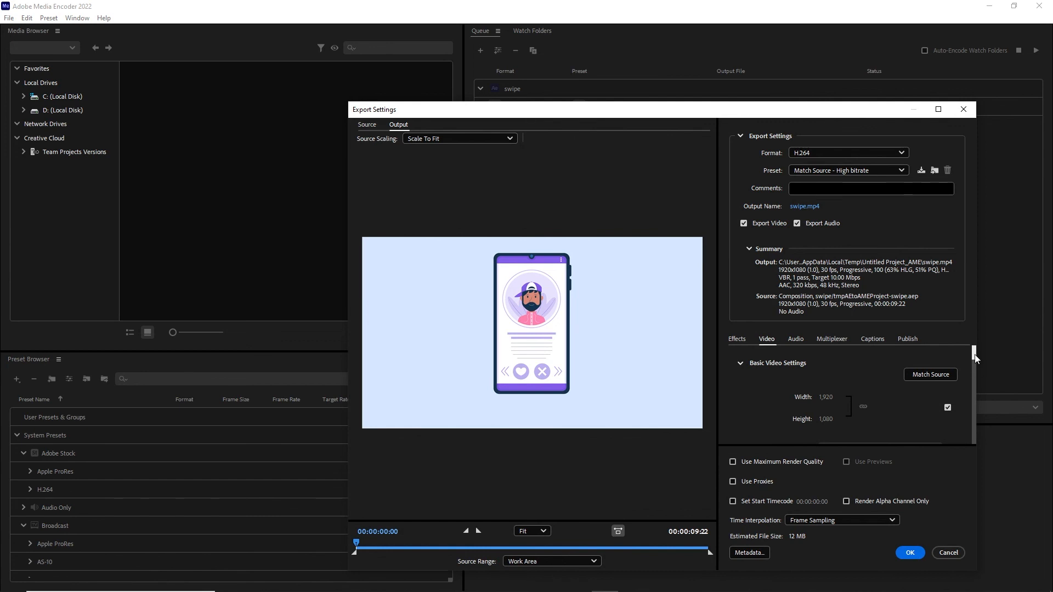
{"action": "left_click_drag", "start_coordinate": [974, 356], "coordinate": [981, 426]}
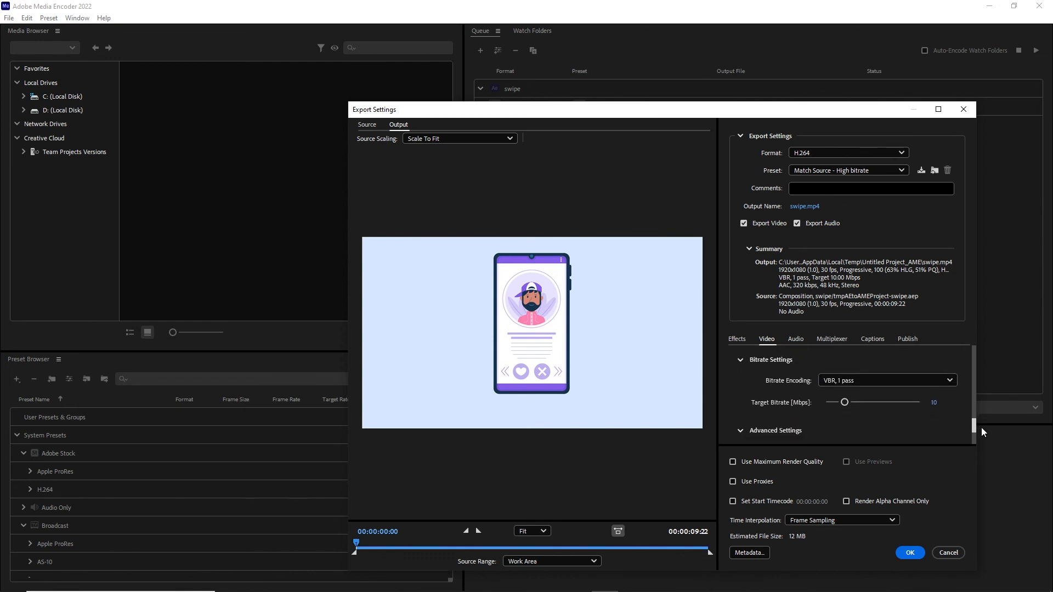
{"action": "left_click", "coordinate": [953, 381]}
{"action": "left_click", "coordinate": [951, 381]}
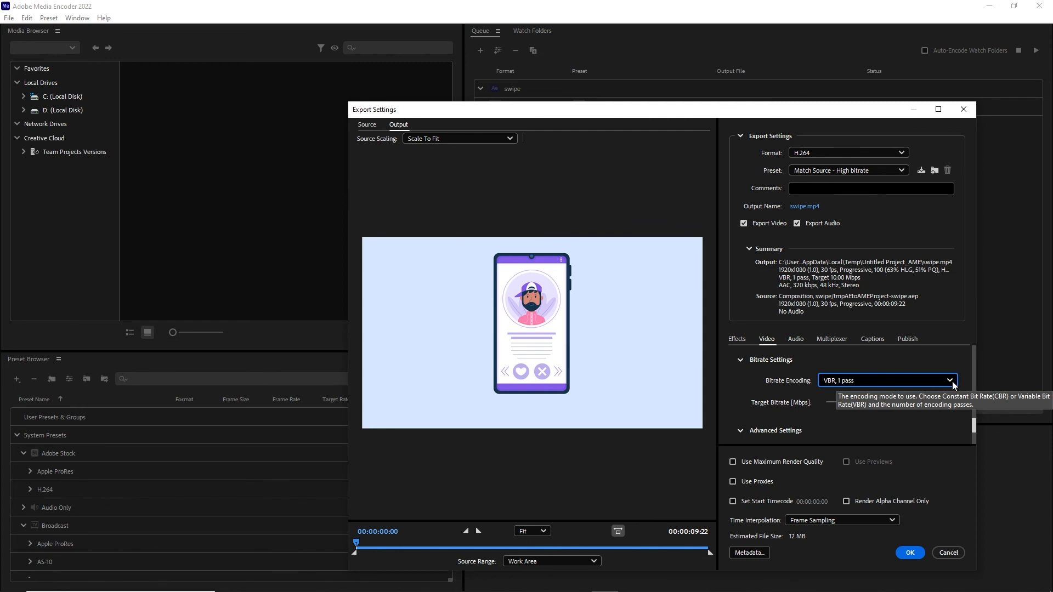
{"action": "left_click", "coordinate": [952, 380]}
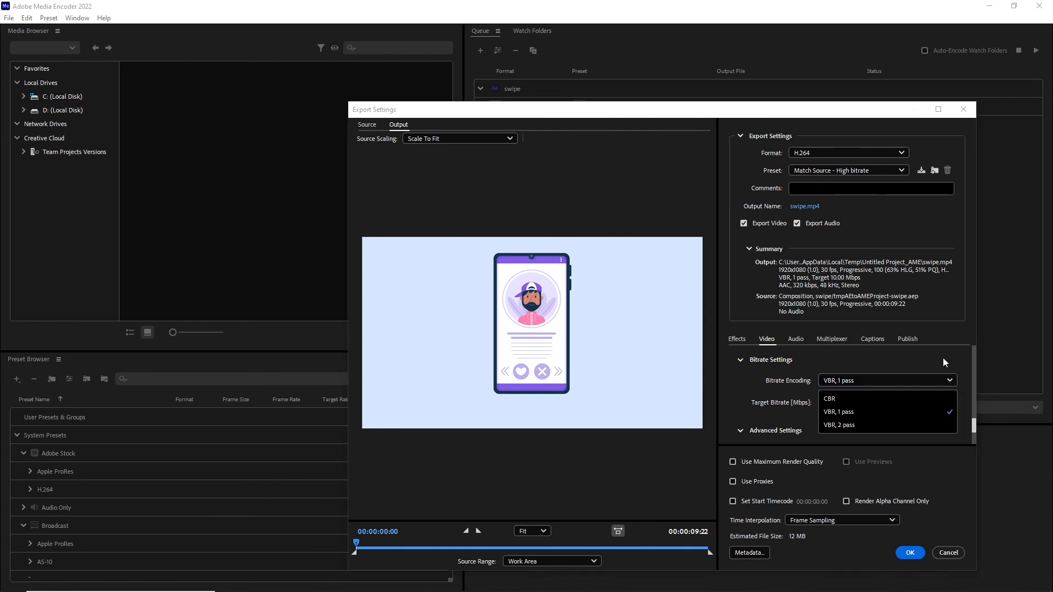
{"action": "left_click", "coordinate": [853, 425]}
{"action": "scroll", "coordinate": [968, 422], "scroll_direction": "down", "scroll_amount": 2}
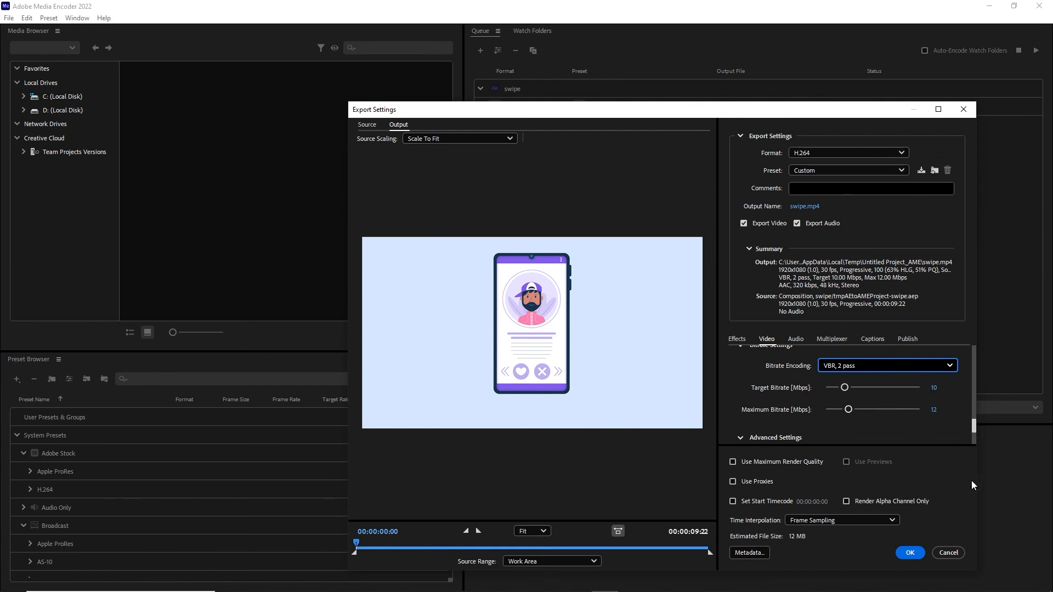
{"action": "left_click", "coordinate": [909, 553]}
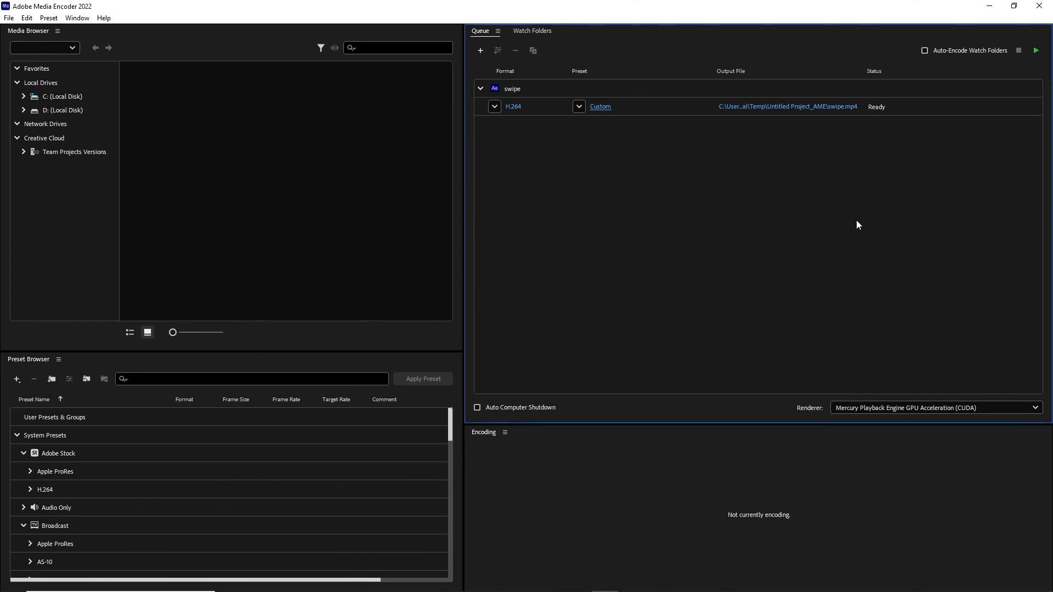
Browse the queued export's output location to the tutorial folder in Desktop > Youtube Animations > 104 after effects swipe animation.
{"action": "left_click", "coordinate": [787, 107]}
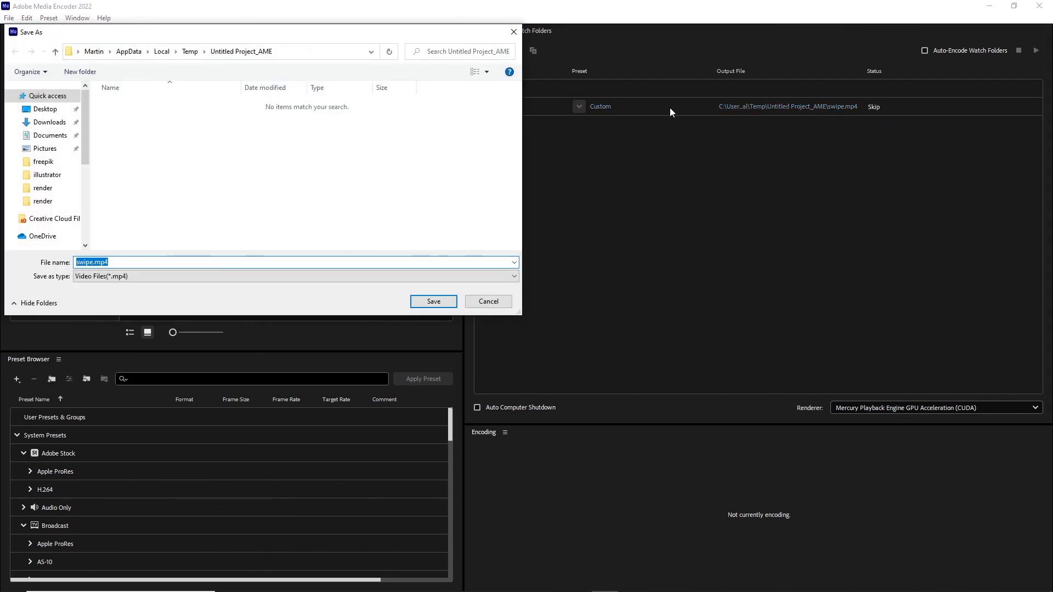
{"action": "left_click", "coordinate": [46, 109]}
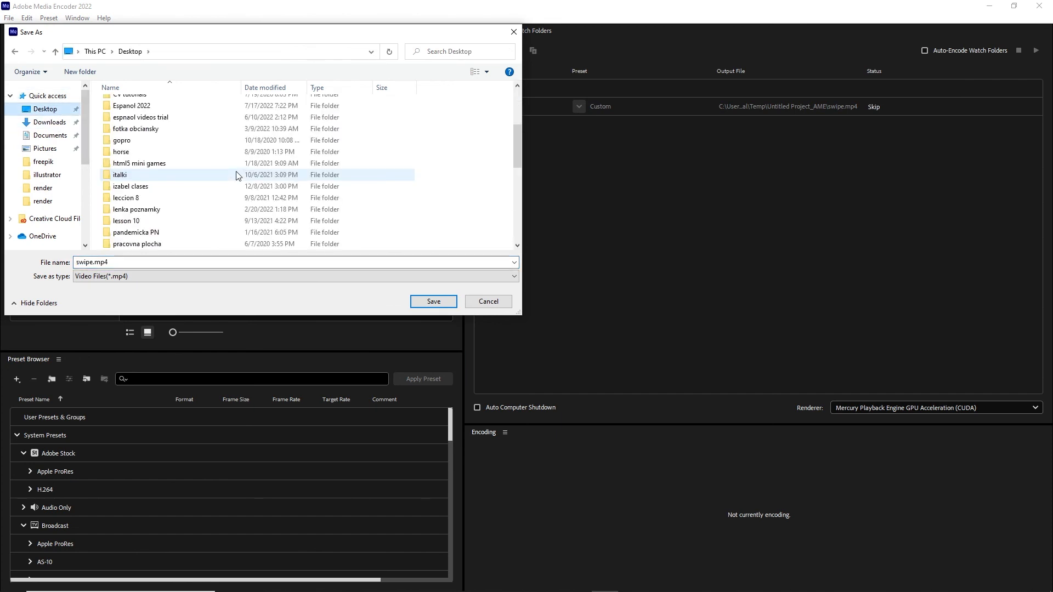
{"action": "scroll", "coordinate": [239, 175], "scroll_direction": "down", "scroll_amount": 10}
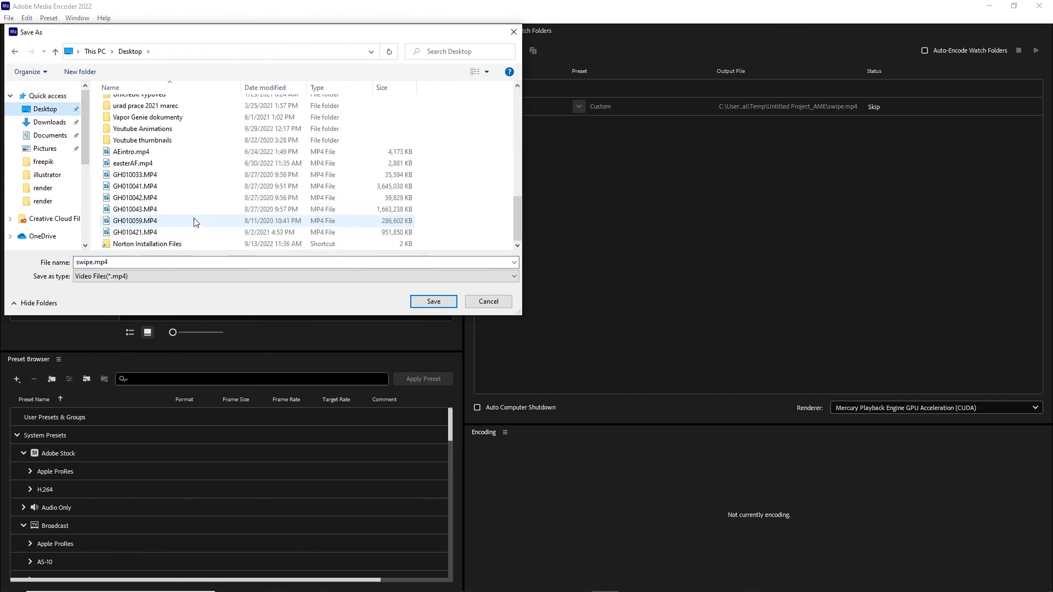
{"action": "double_click", "coordinate": [145, 129]}
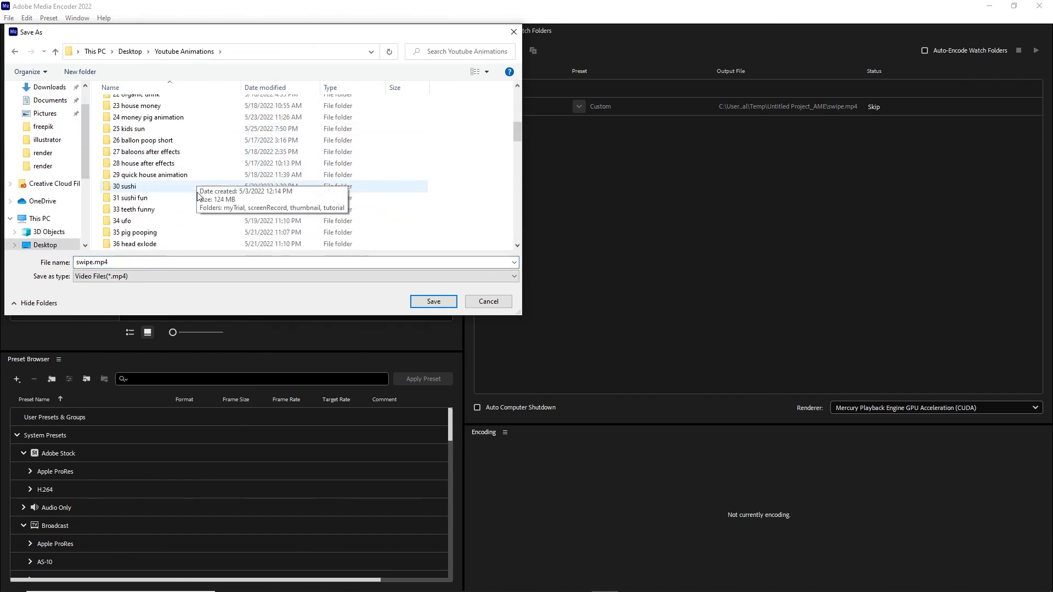
{"action": "scroll", "coordinate": [197, 195], "scroll_direction": "down", "scroll_amount": 15}
{"action": "double_click", "coordinate": [159, 244]}
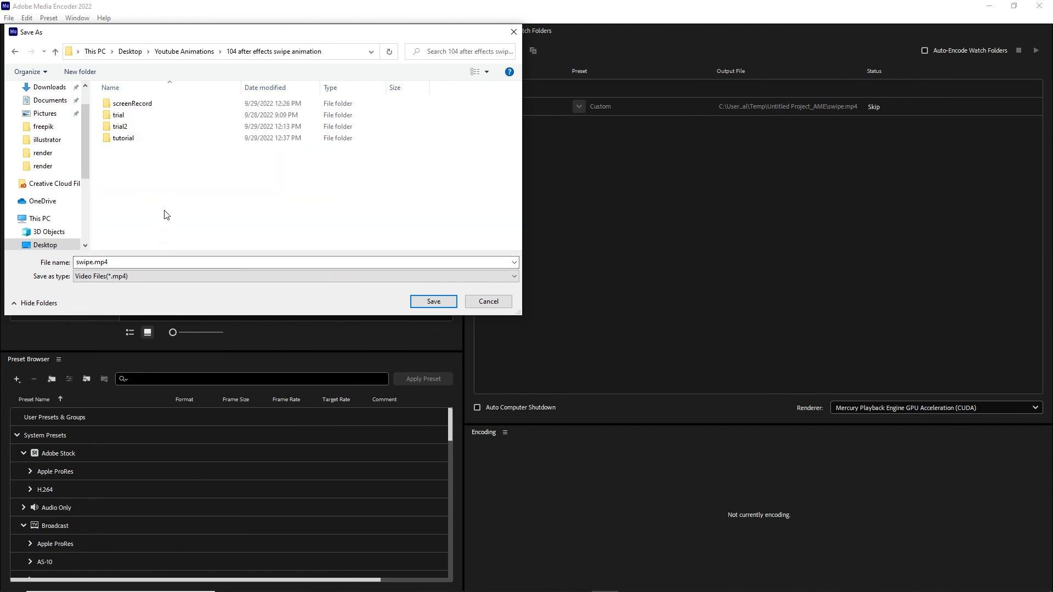
{"action": "double_click", "coordinate": [123, 138]}
Create a folder named render inside the tutorial folder.
{"action": "right_click", "coordinate": [143, 152]}
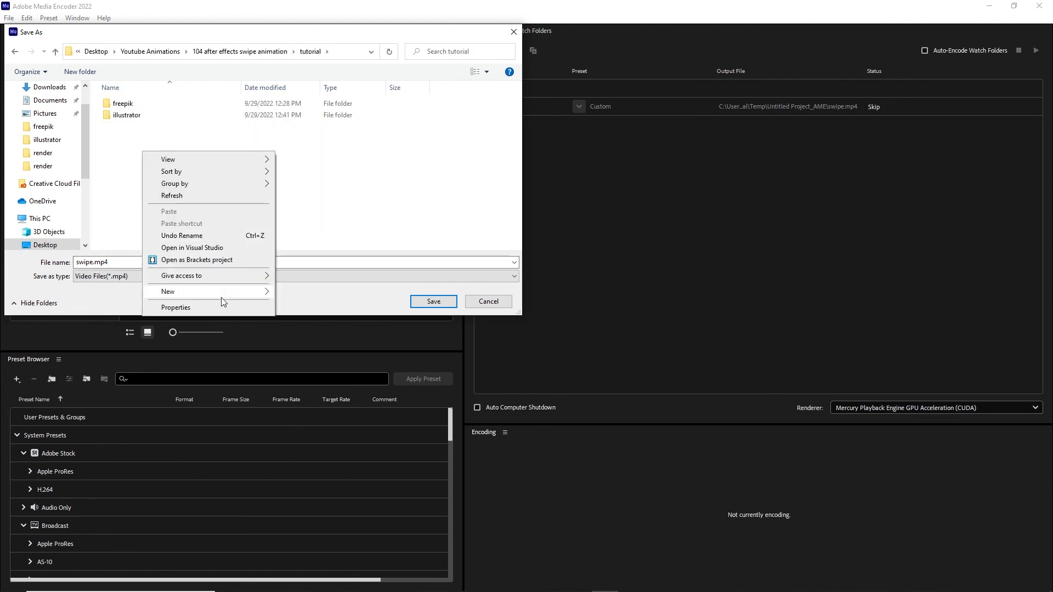
{"action": "mouse_move", "coordinate": [225, 291]}
{"action": "left_click", "coordinate": [303, 291]}
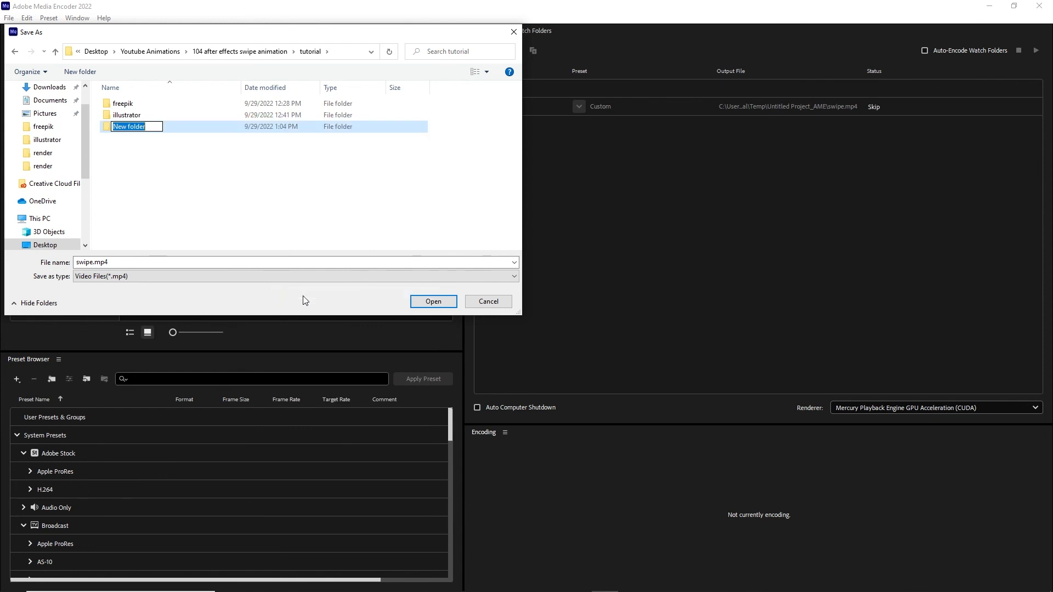
{"action": "type", "text": "render"}
{"action": "left_click", "coordinate": [146, 157]}
Set swipe.mp4 to save in the render folder and start encoding the queue.
{"action": "double_click", "coordinate": [123, 129]}
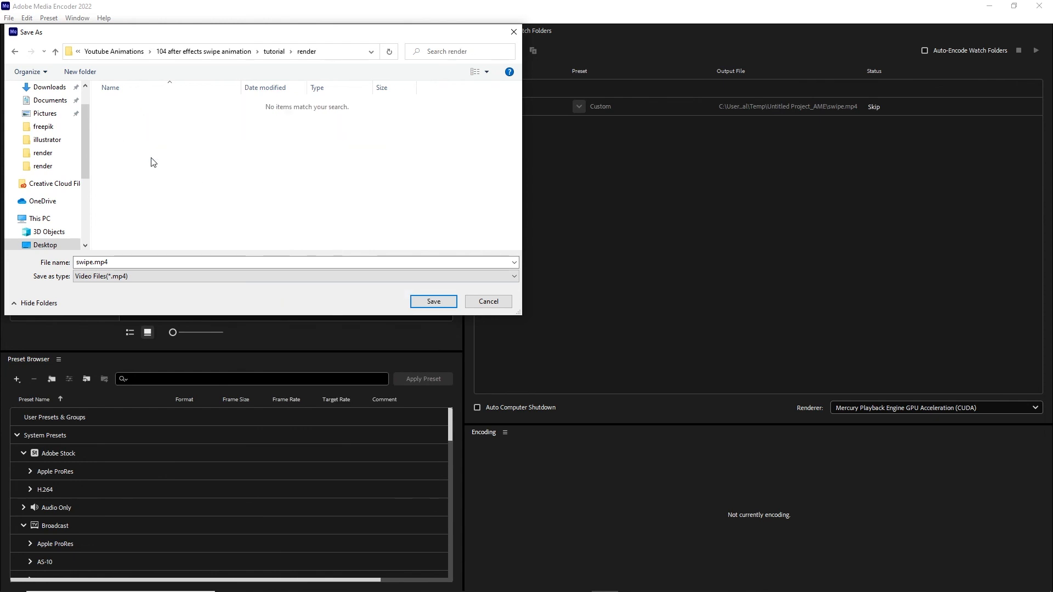
{"action": "left_click", "coordinate": [432, 302]}
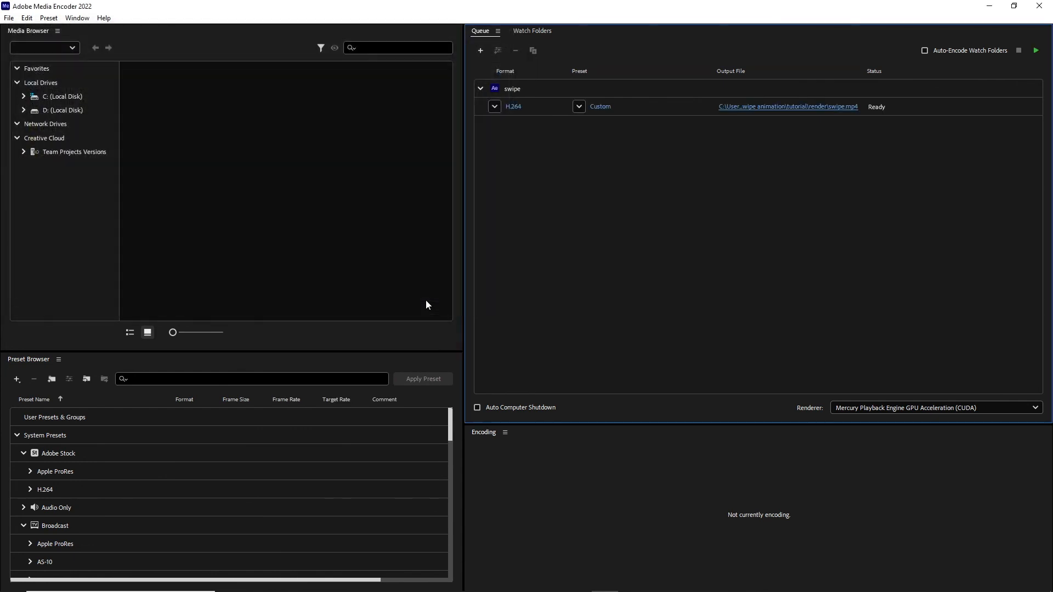
{"action": "left_click", "coordinate": [1036, 52]}
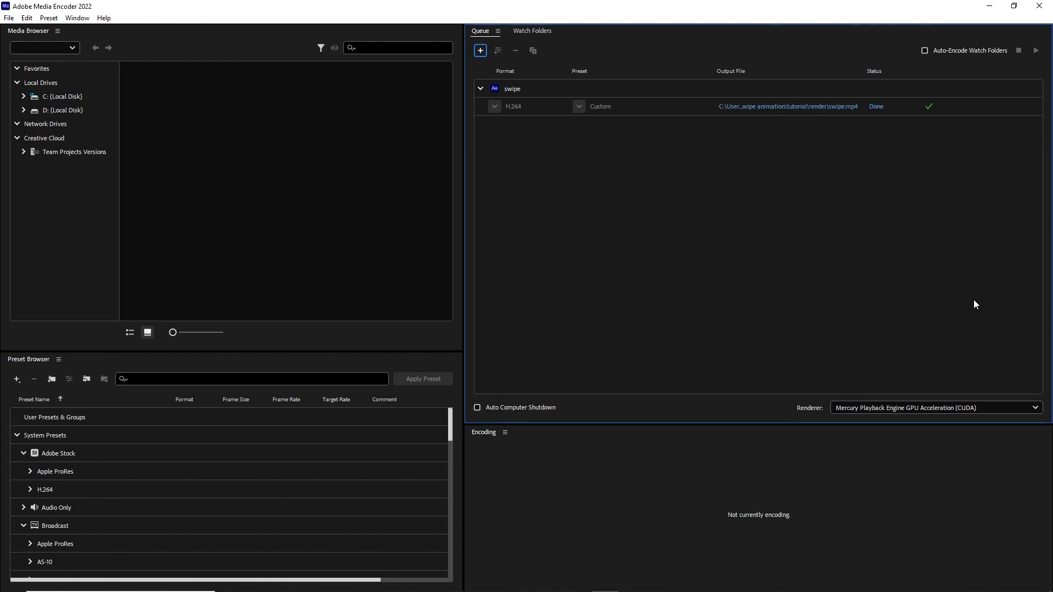
Switch to File Explorer and play swipe.mp4 from the tutorial's render folder.
{"action": "left_click", "coordinate": [336, 581]}
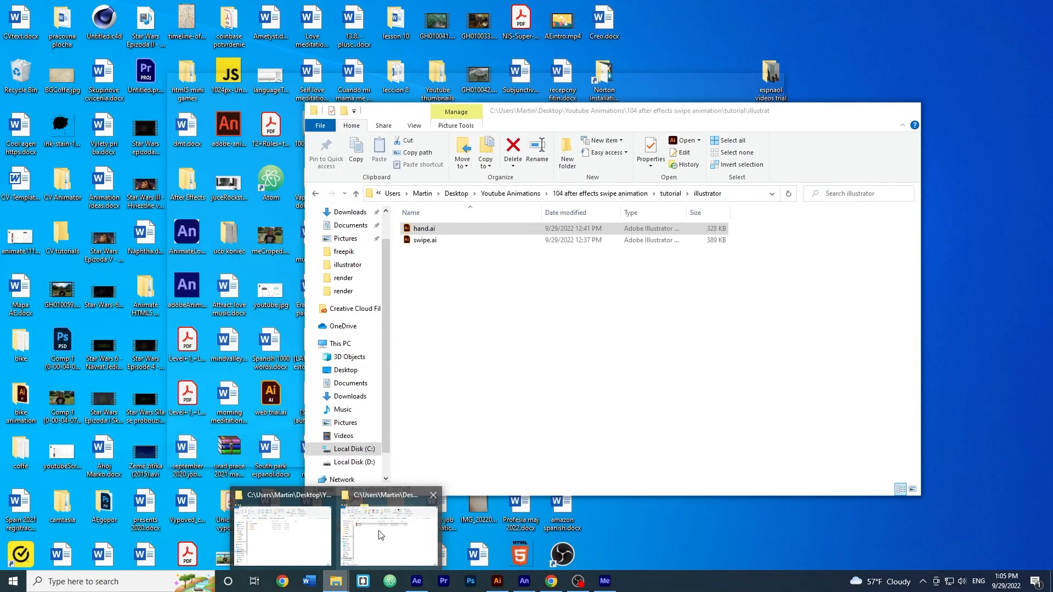
{"action": "left_click", "coordinate": [385, 537]}
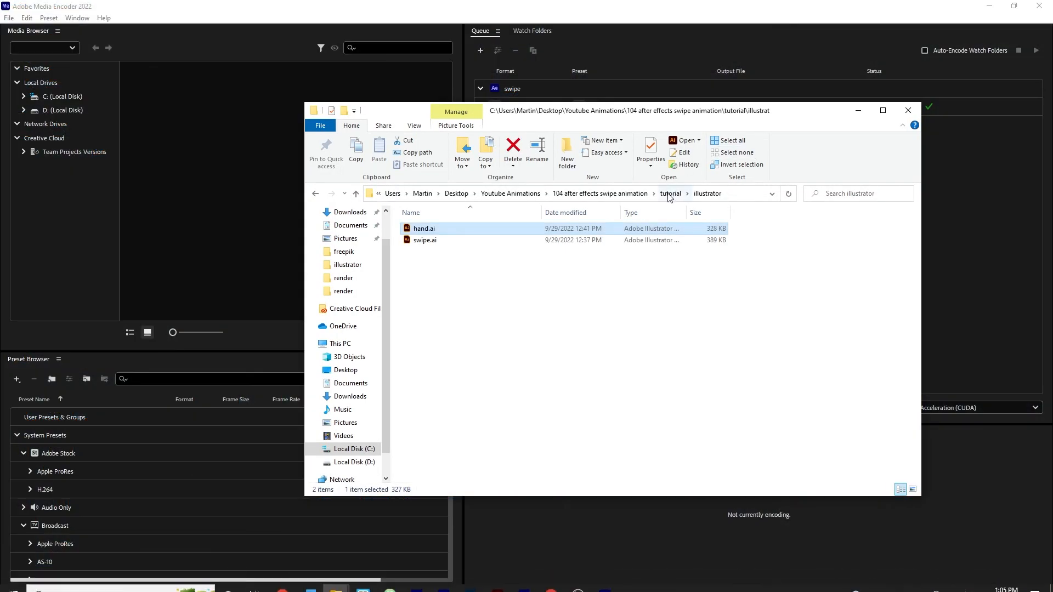
{"action": "left_click", "coordinate": [423, 251]}
{"action": "double_click", "coordinate": [423, 251]}
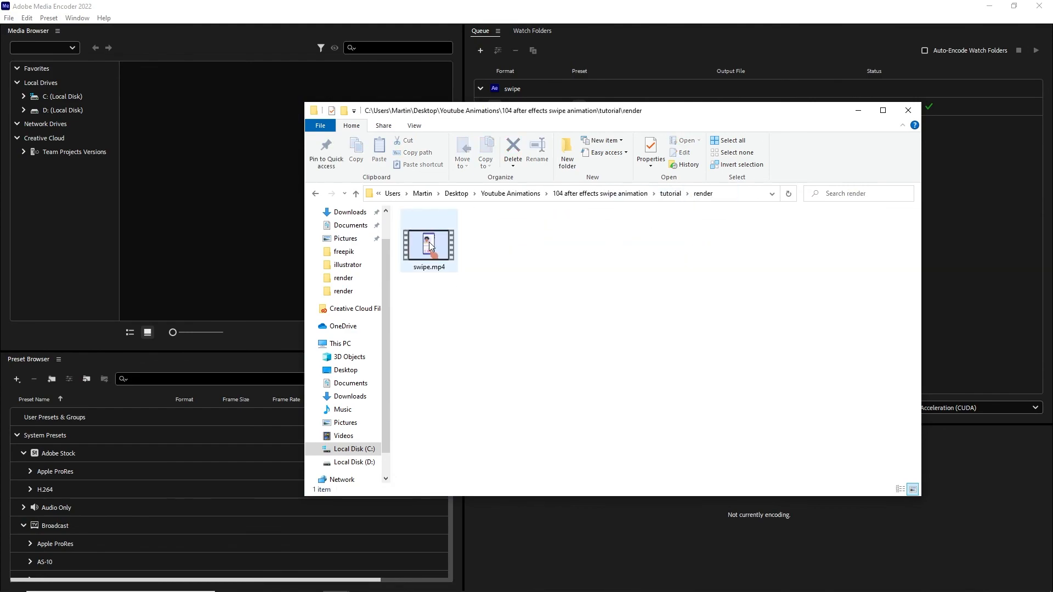
{"action": "double_click", "coordinate": [429, 243]}
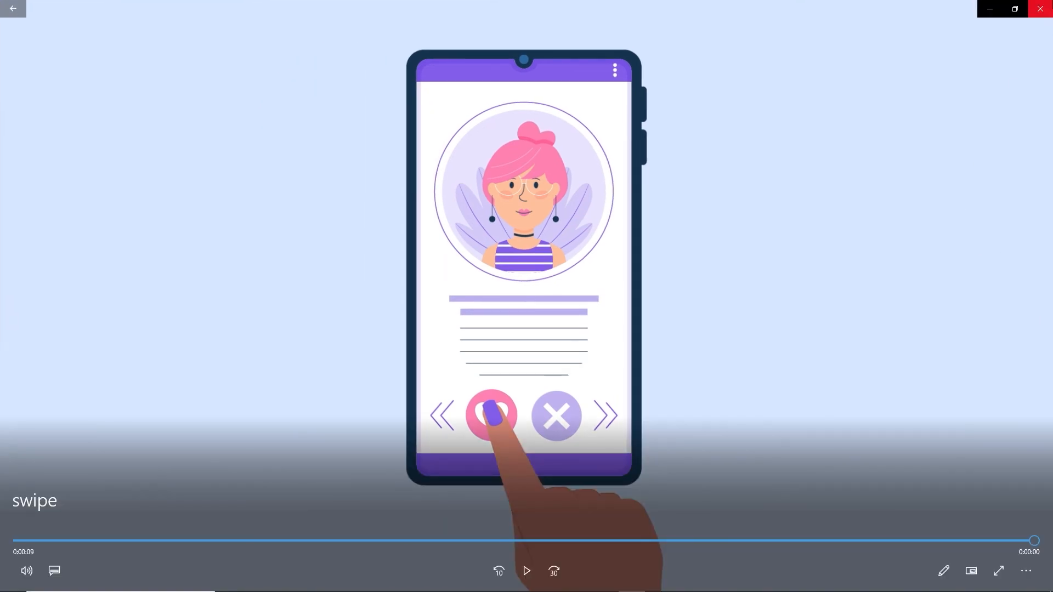
Close the video player, minimize the render folder and Media Encoder, and return to After Effects.
{"action": "left_click", "coordinate": [1040, 7]}
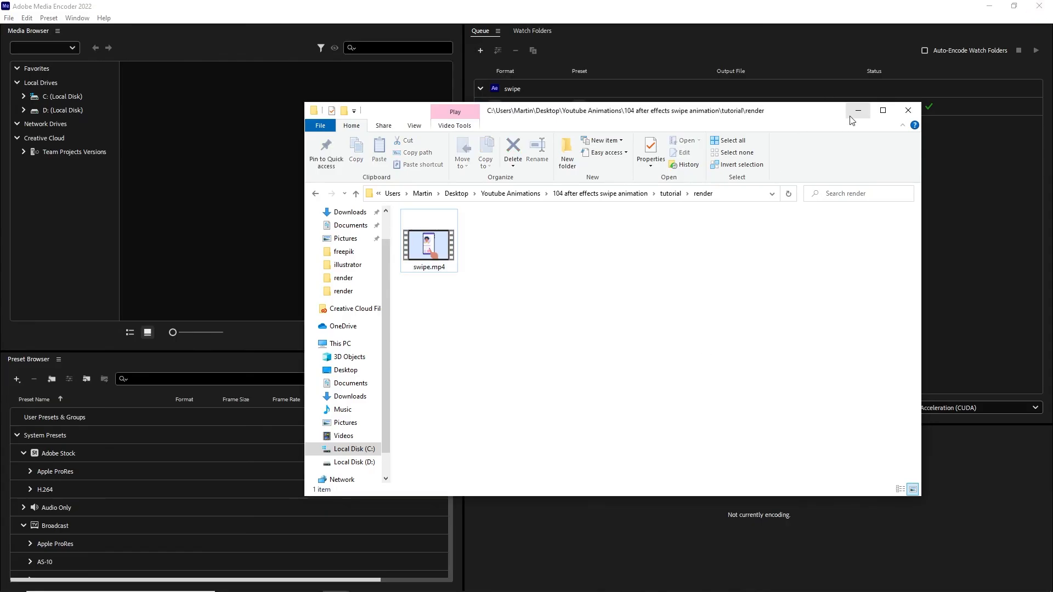
{"action": "left_click", "coordinate": [858, 111]}
{"action": "left_click", "coordinate": [989, 6]}
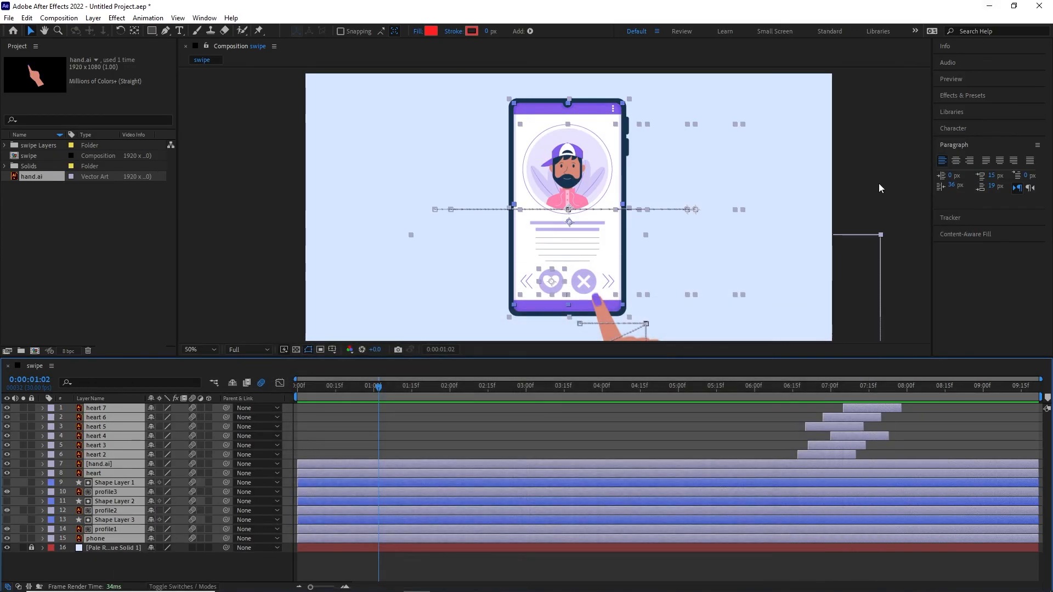